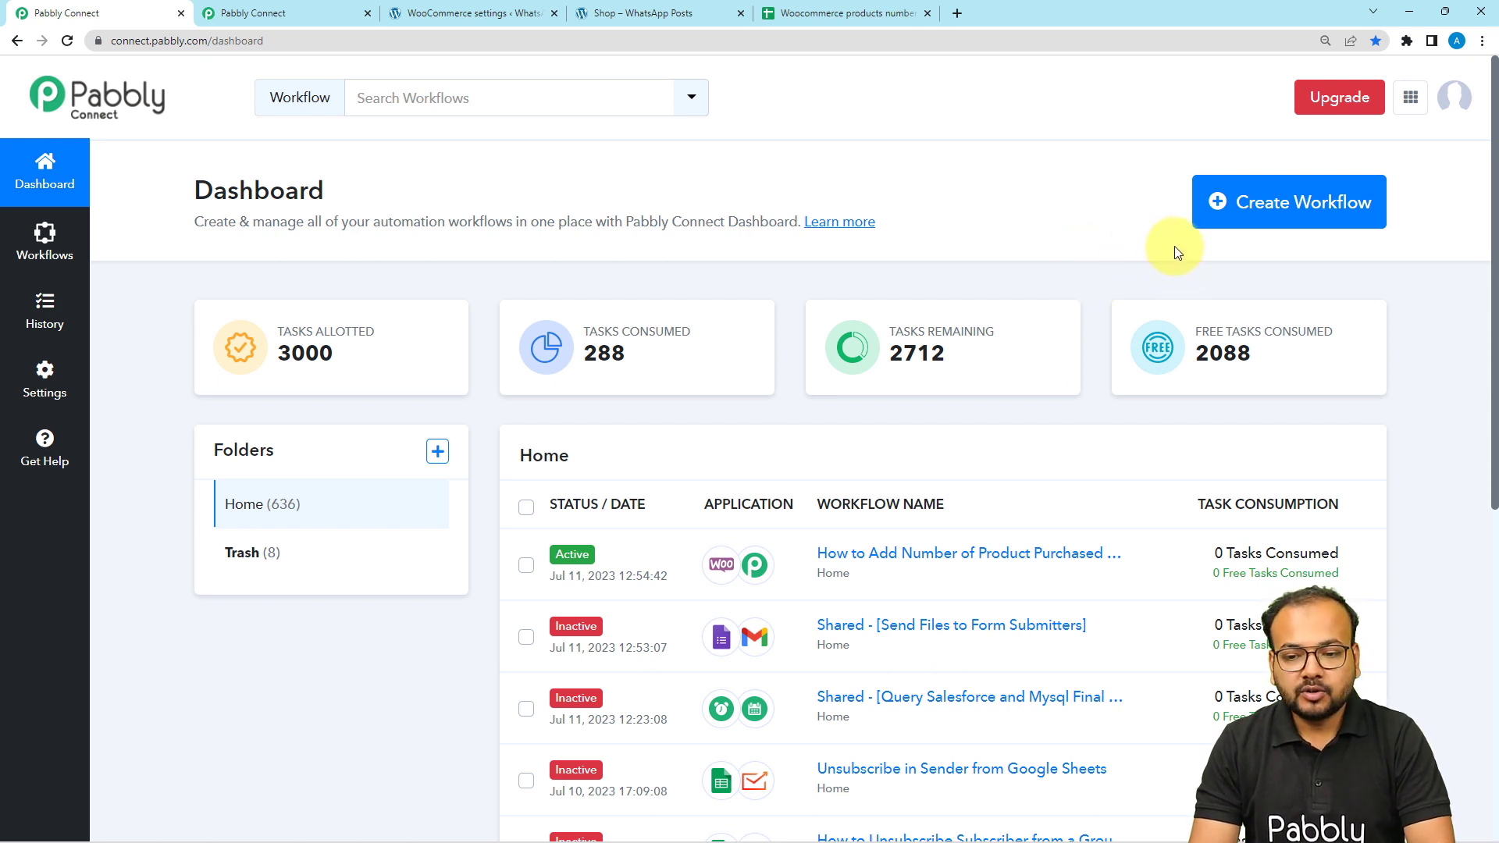
Create a workflow with the copied name beginning "Add Number of Products Ordered from Every New order to"
left_click(1248, 203)
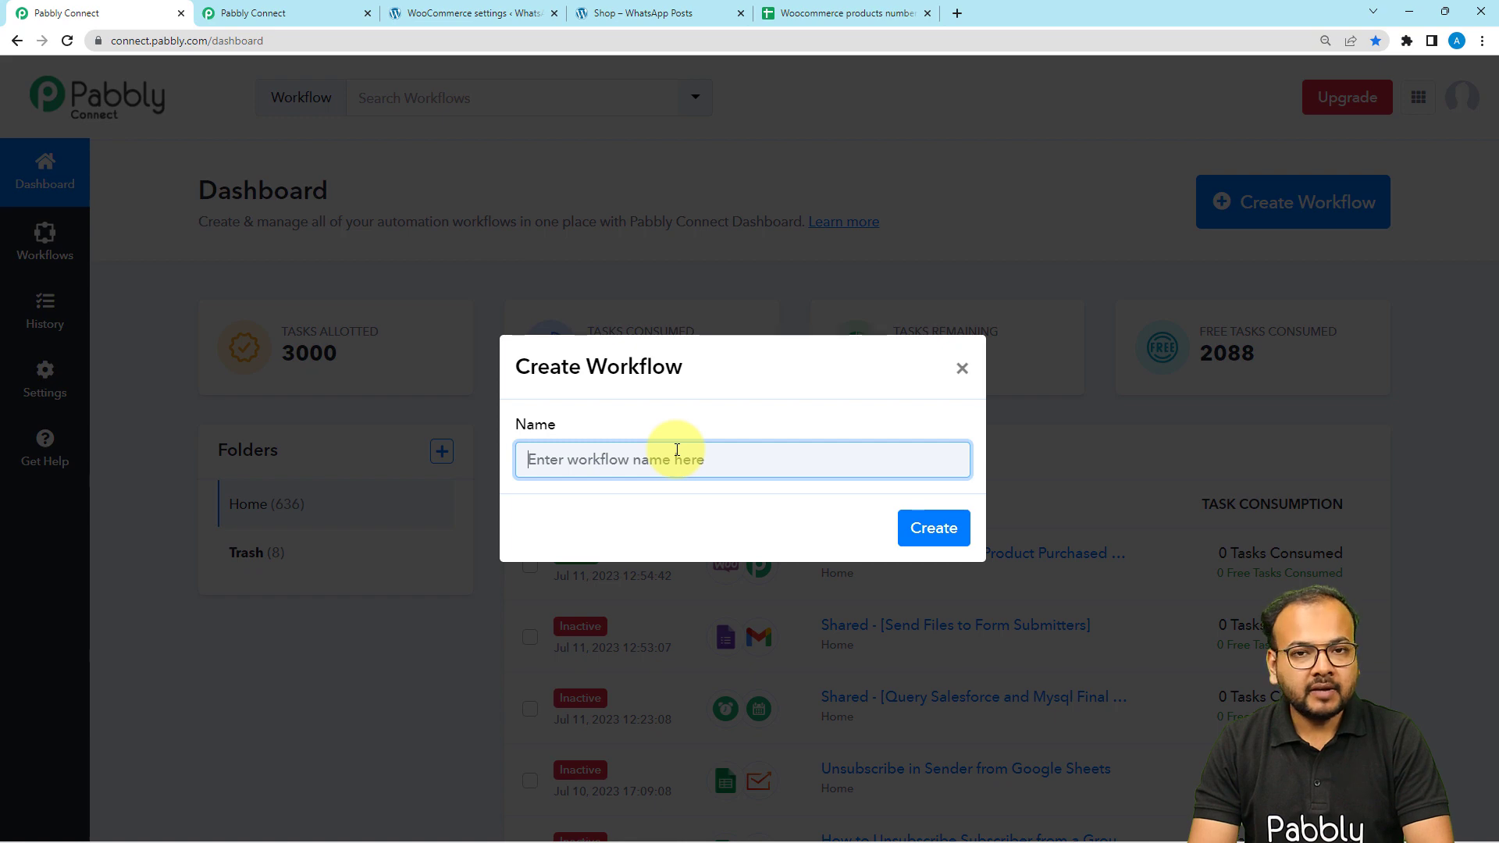
key("ctrl+v")
left_click(807, 511)
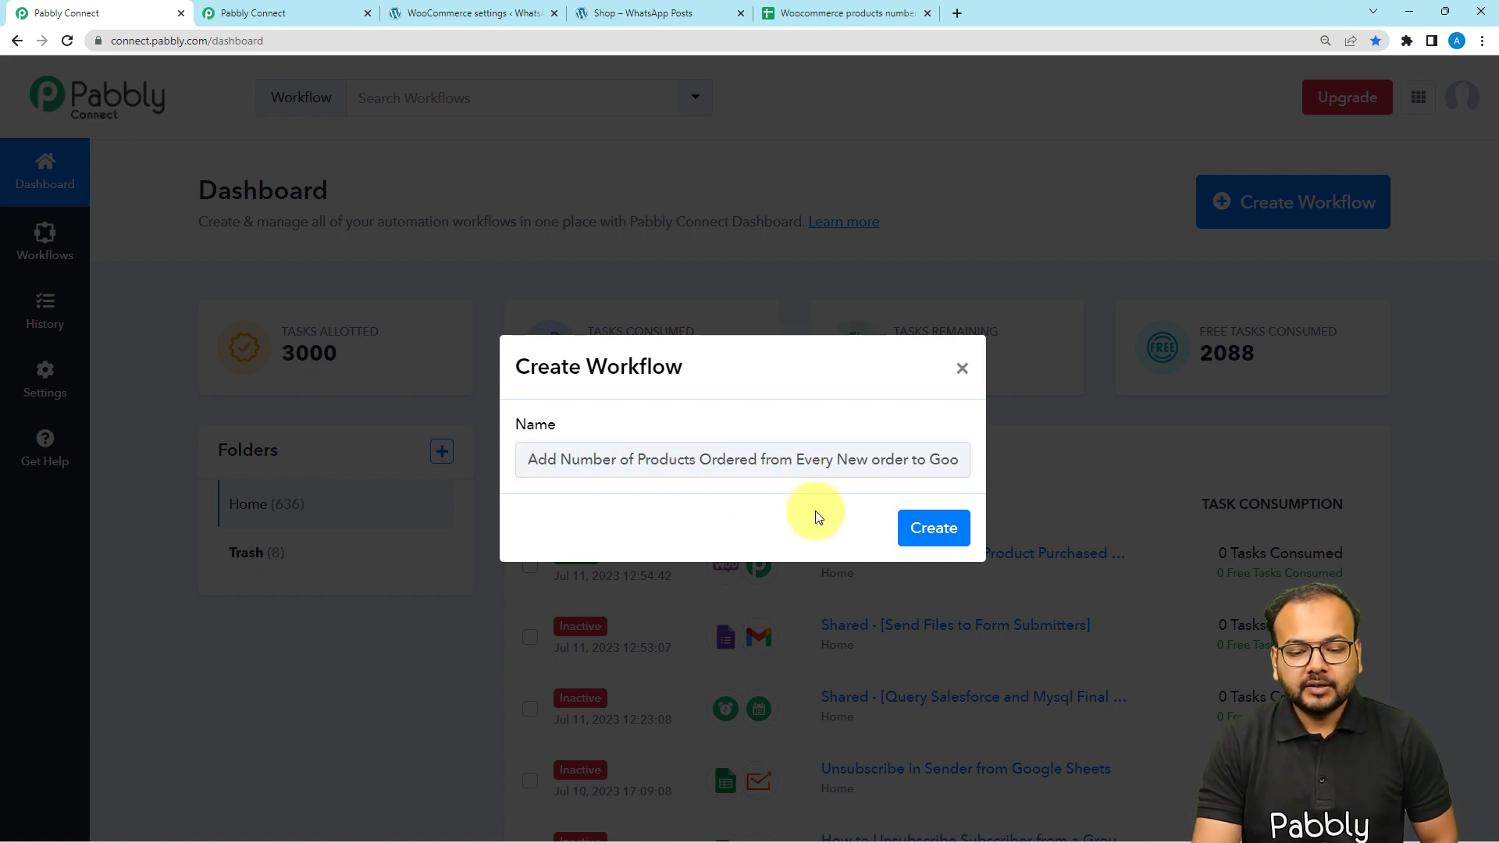
left_click(931, 530)
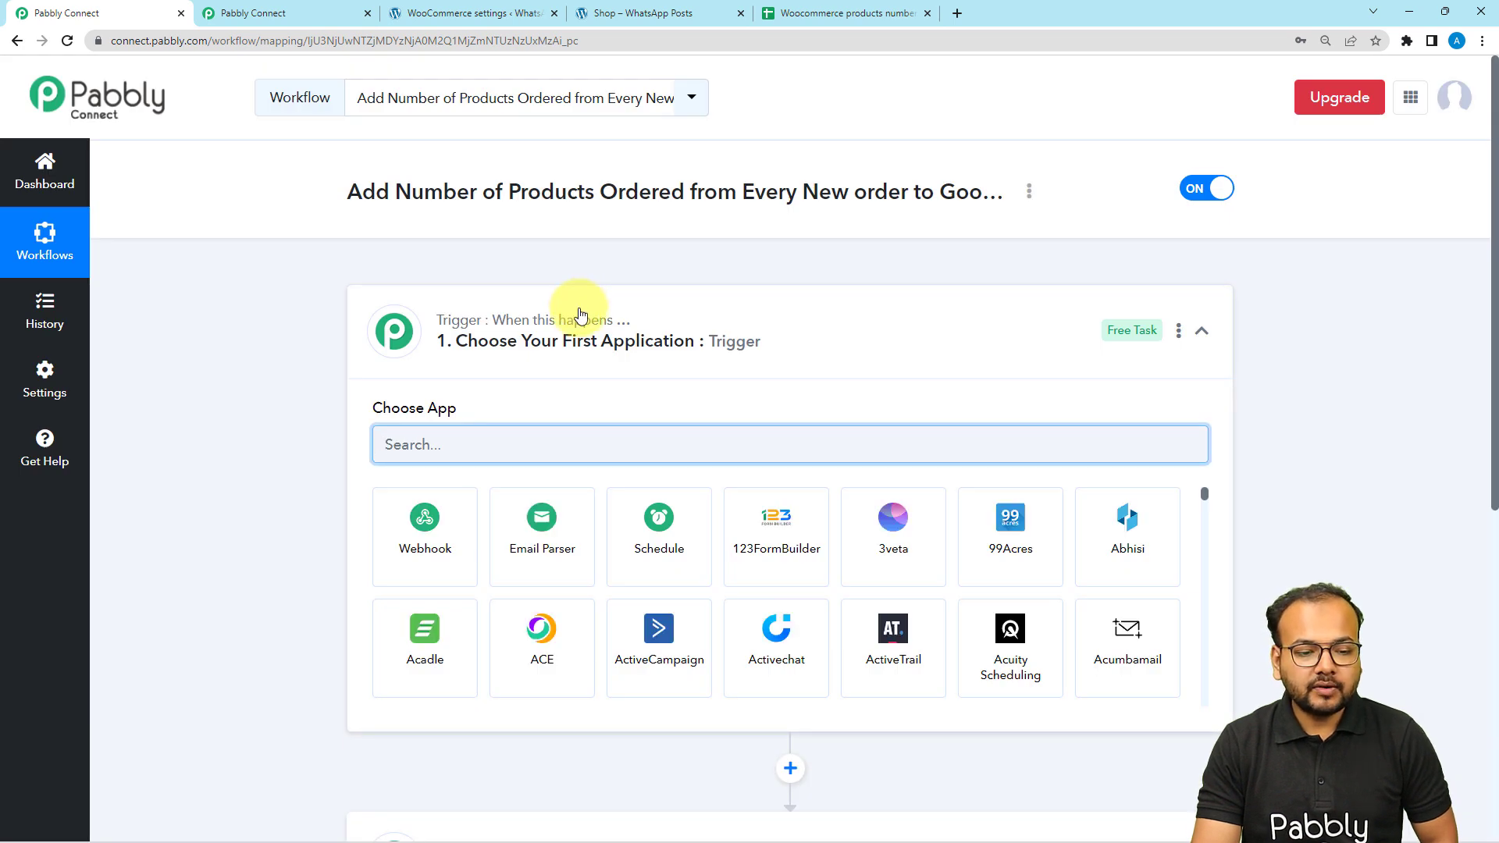
left_click(621, 321)
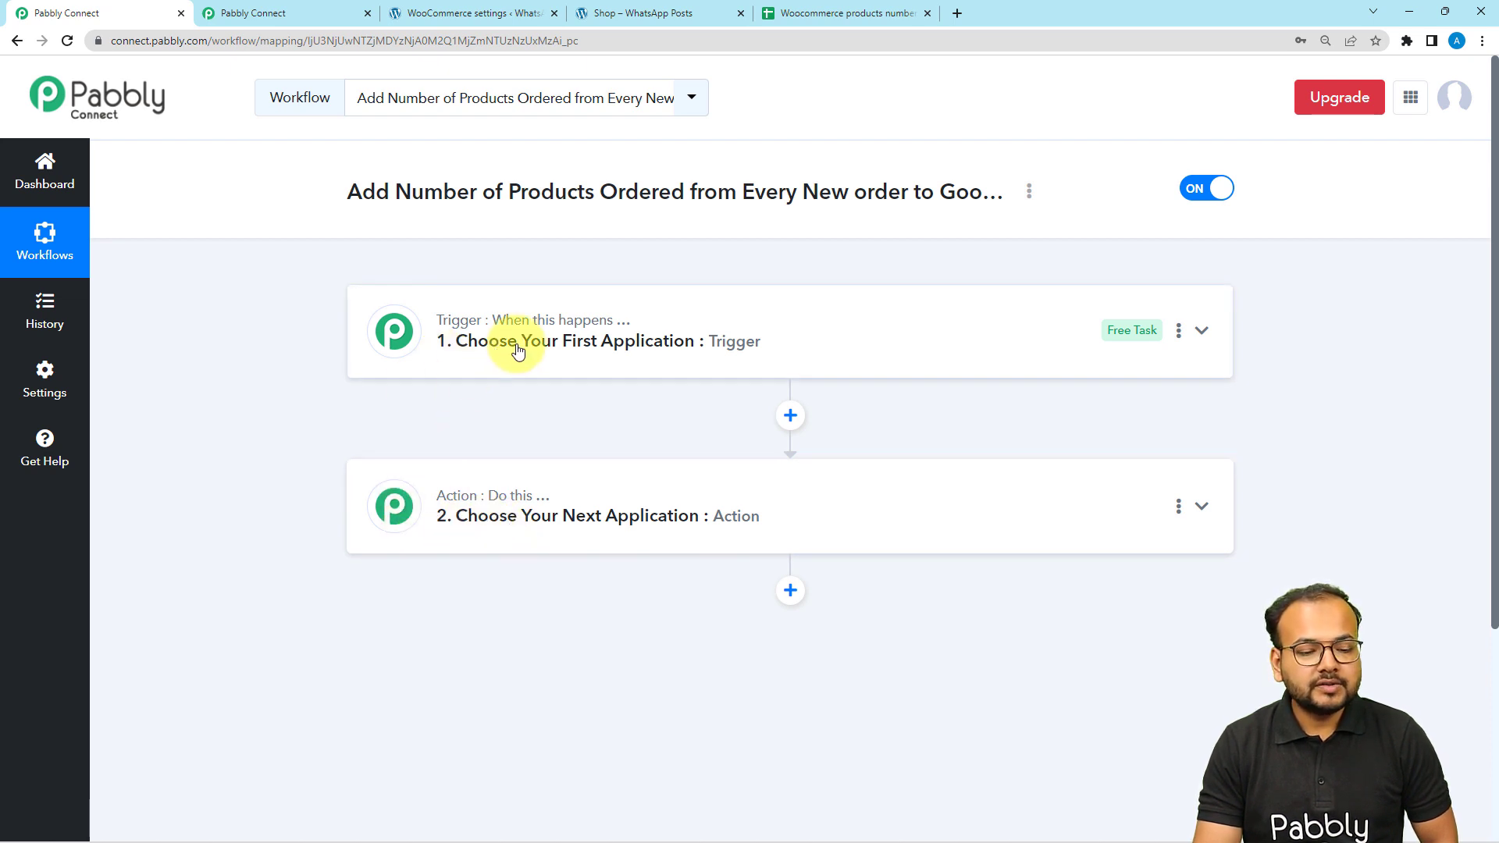
mouse_move(487, 498)
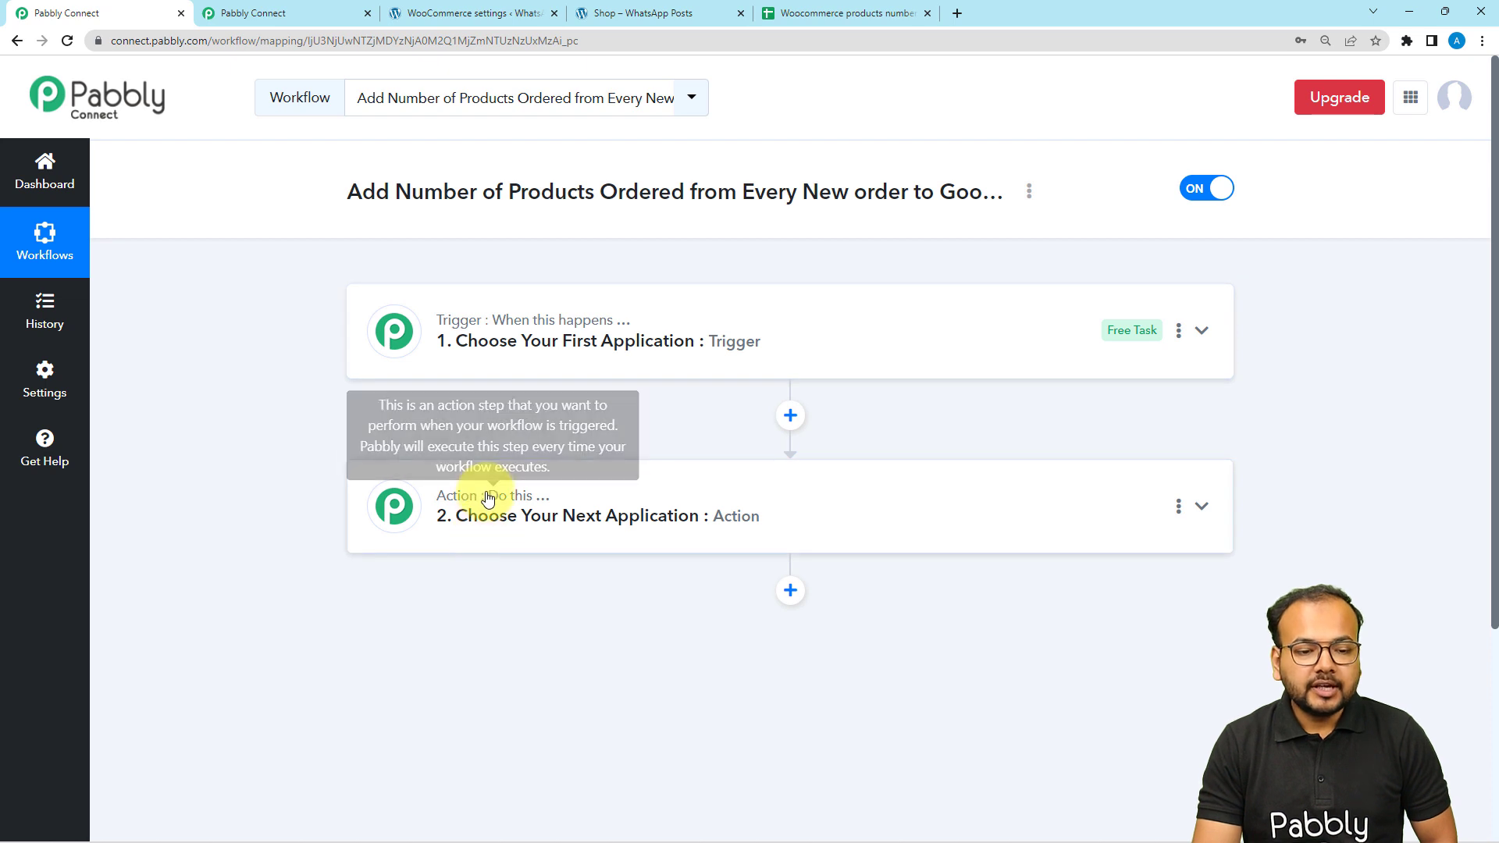
left_click(526, 357)
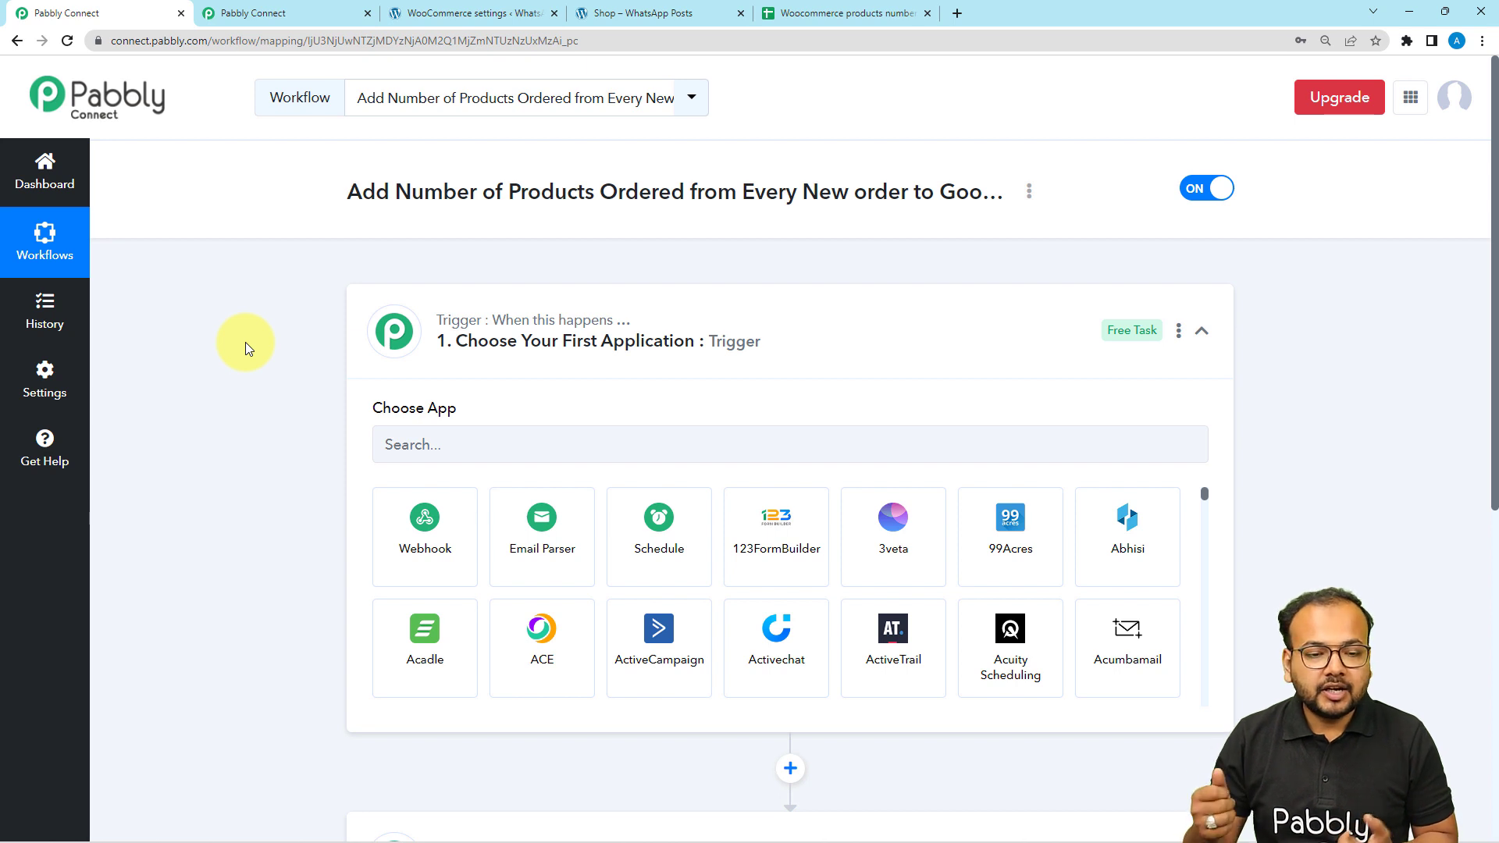
Review the Woocommerce products number spreadsheet and the WooCommerce and Code by Pabbly steps of the existing example workflow
left_click(811, 14)
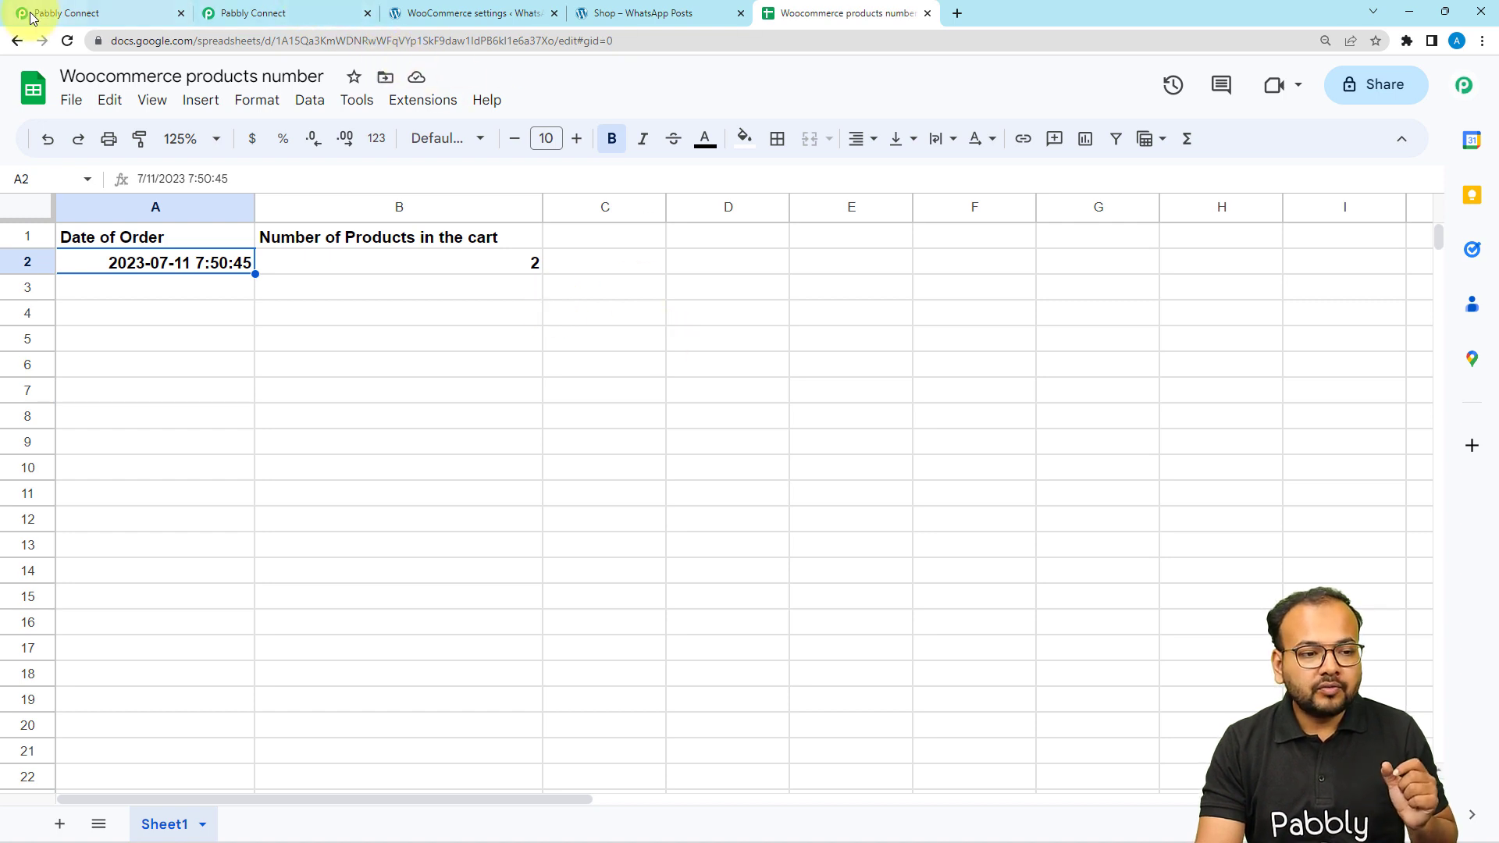
left_click(262, 15)
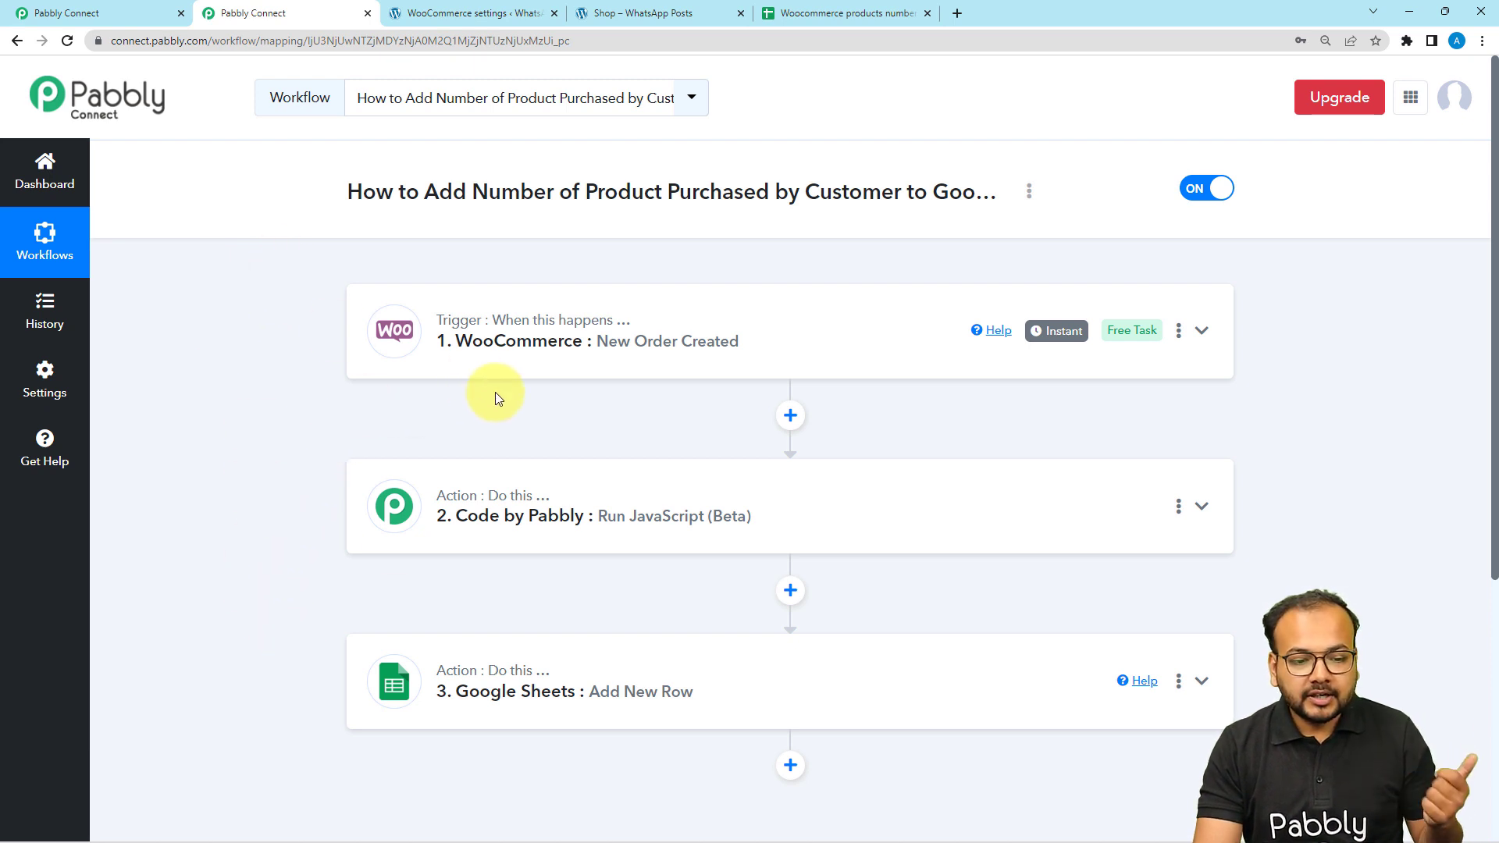
left_click(544, 360)
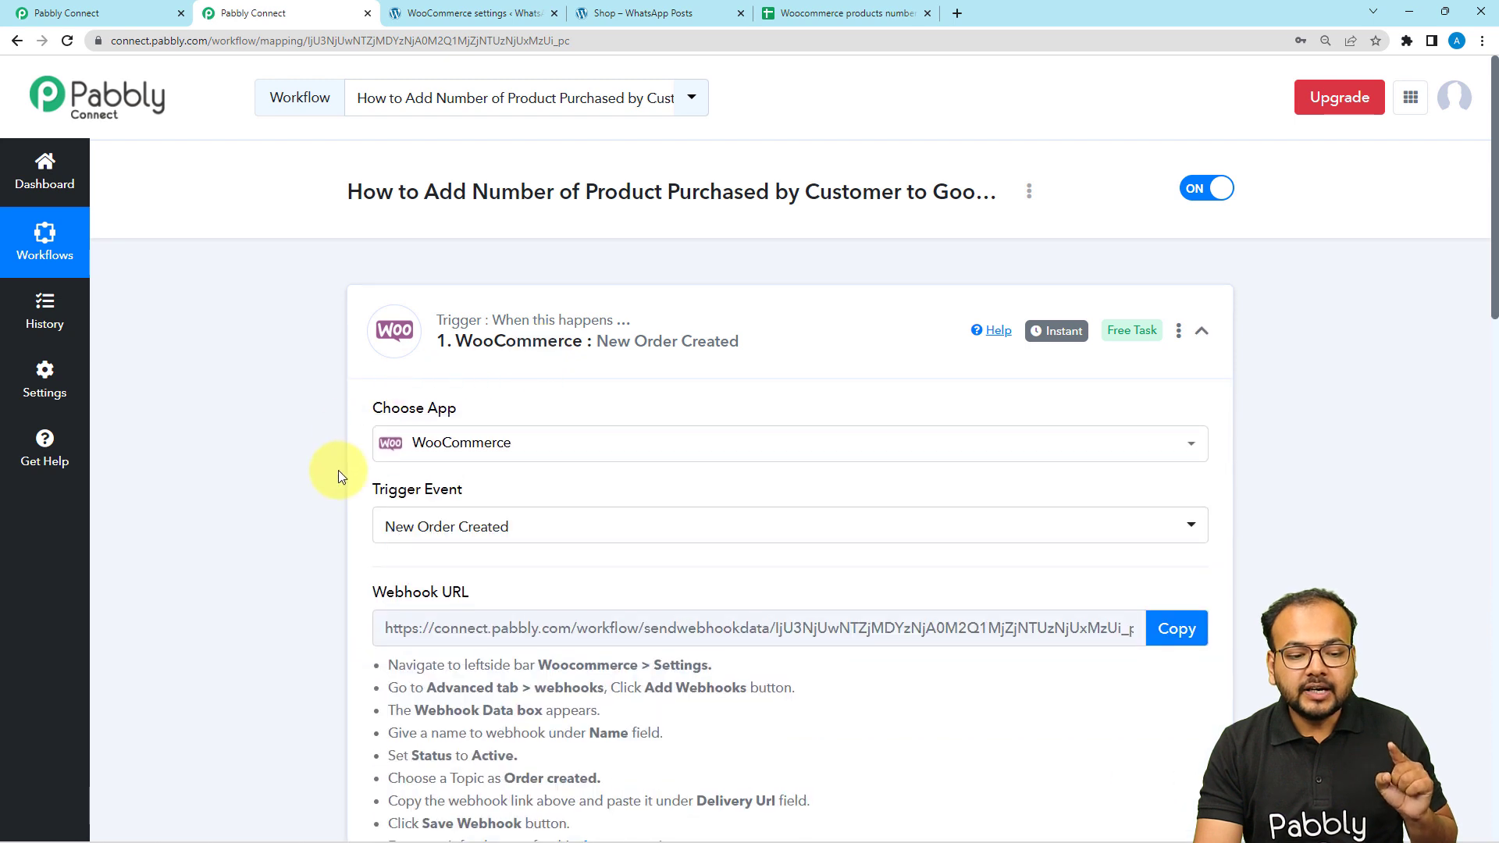
scroll(367, 476, "down", 1)
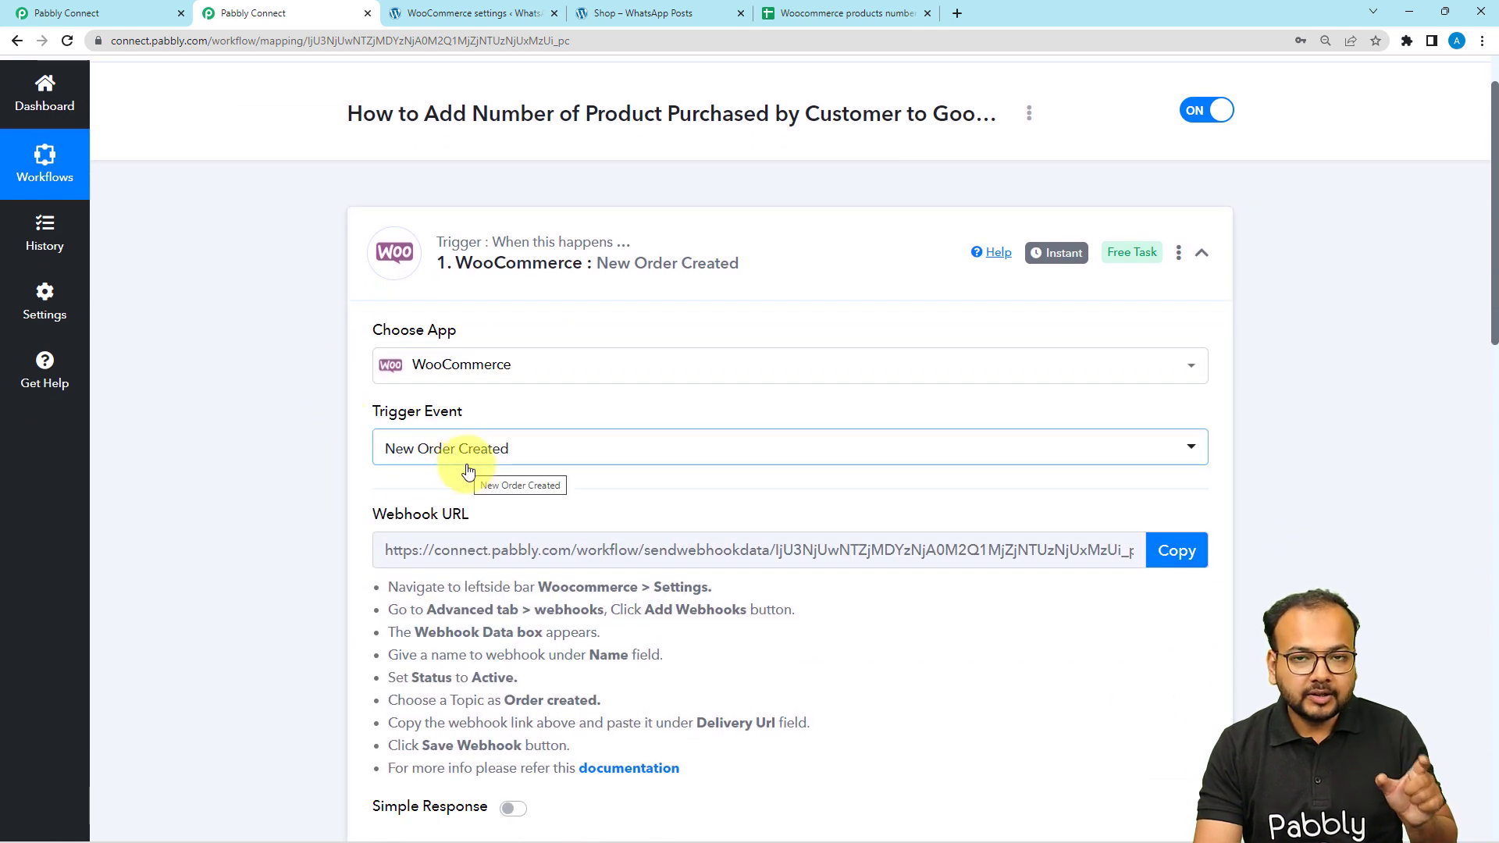
left_click(401, 258)
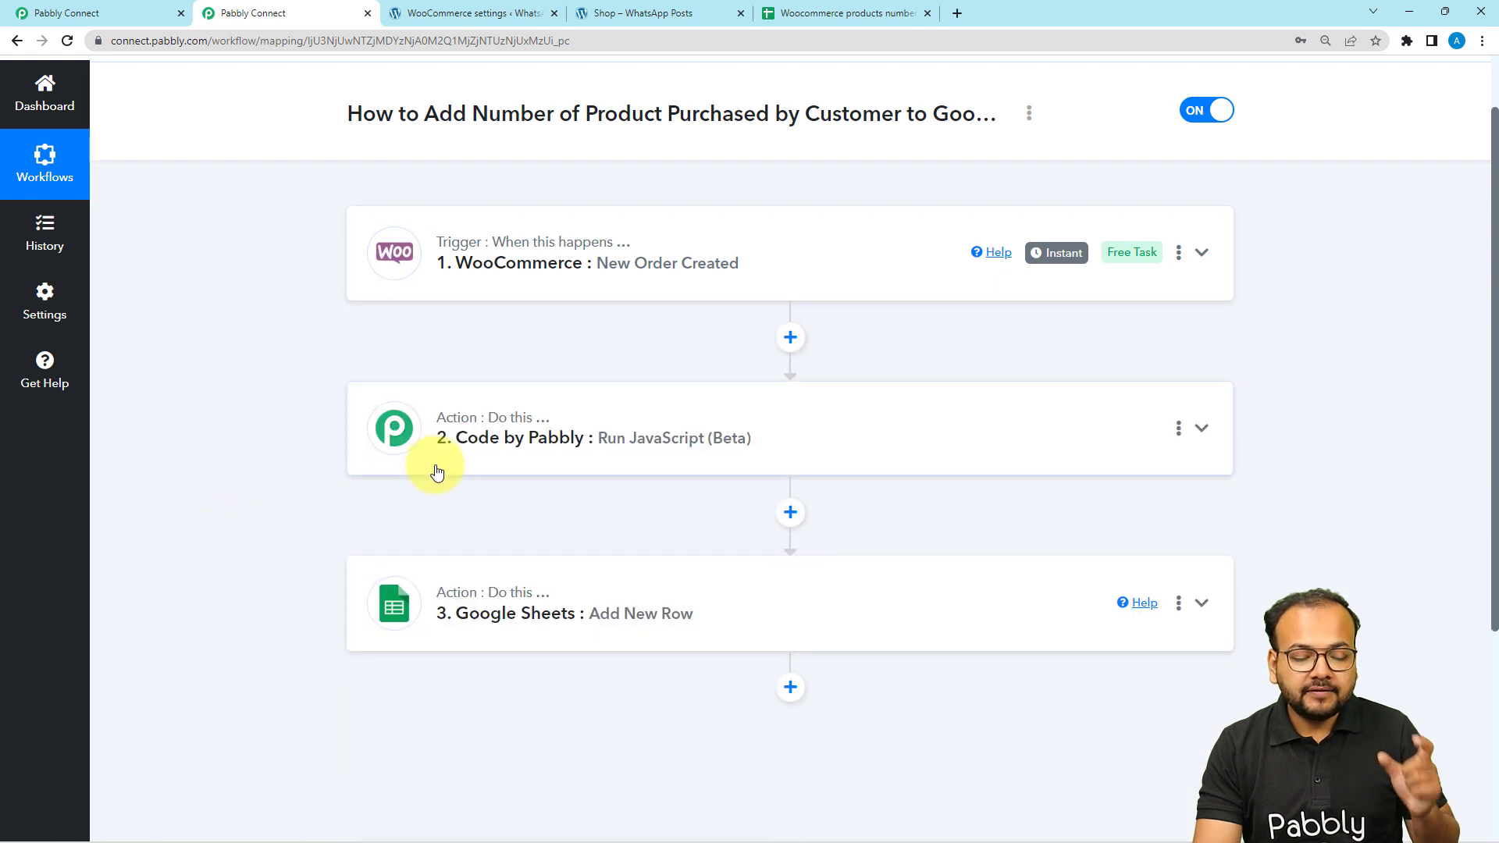
left_click(537, 467)
scroll(358, 476, "down", 3)
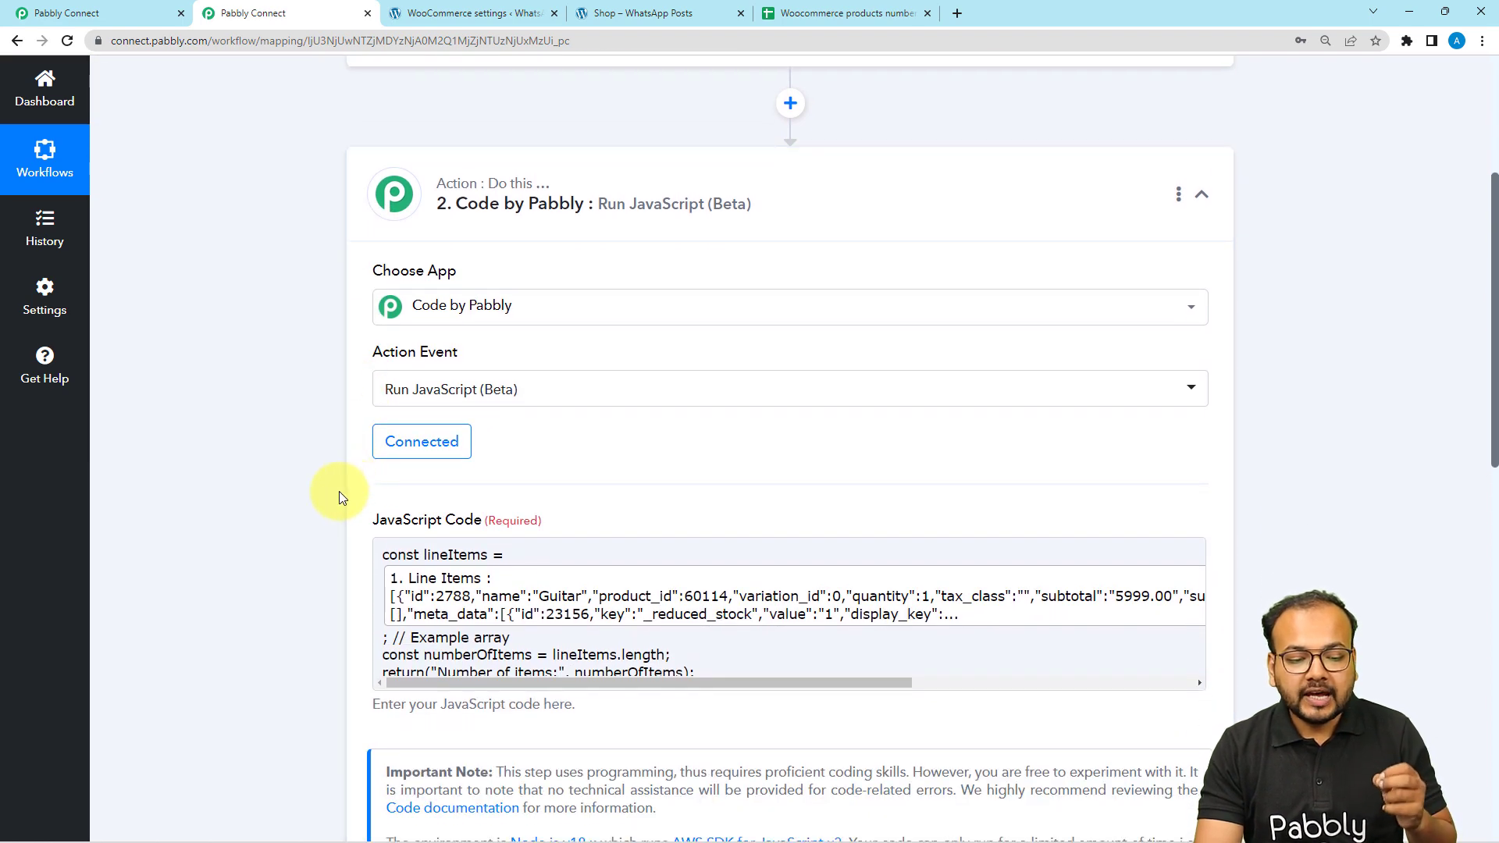
scroll(339, 491, "down", 4)
scroll(339, 490, "down", 6)
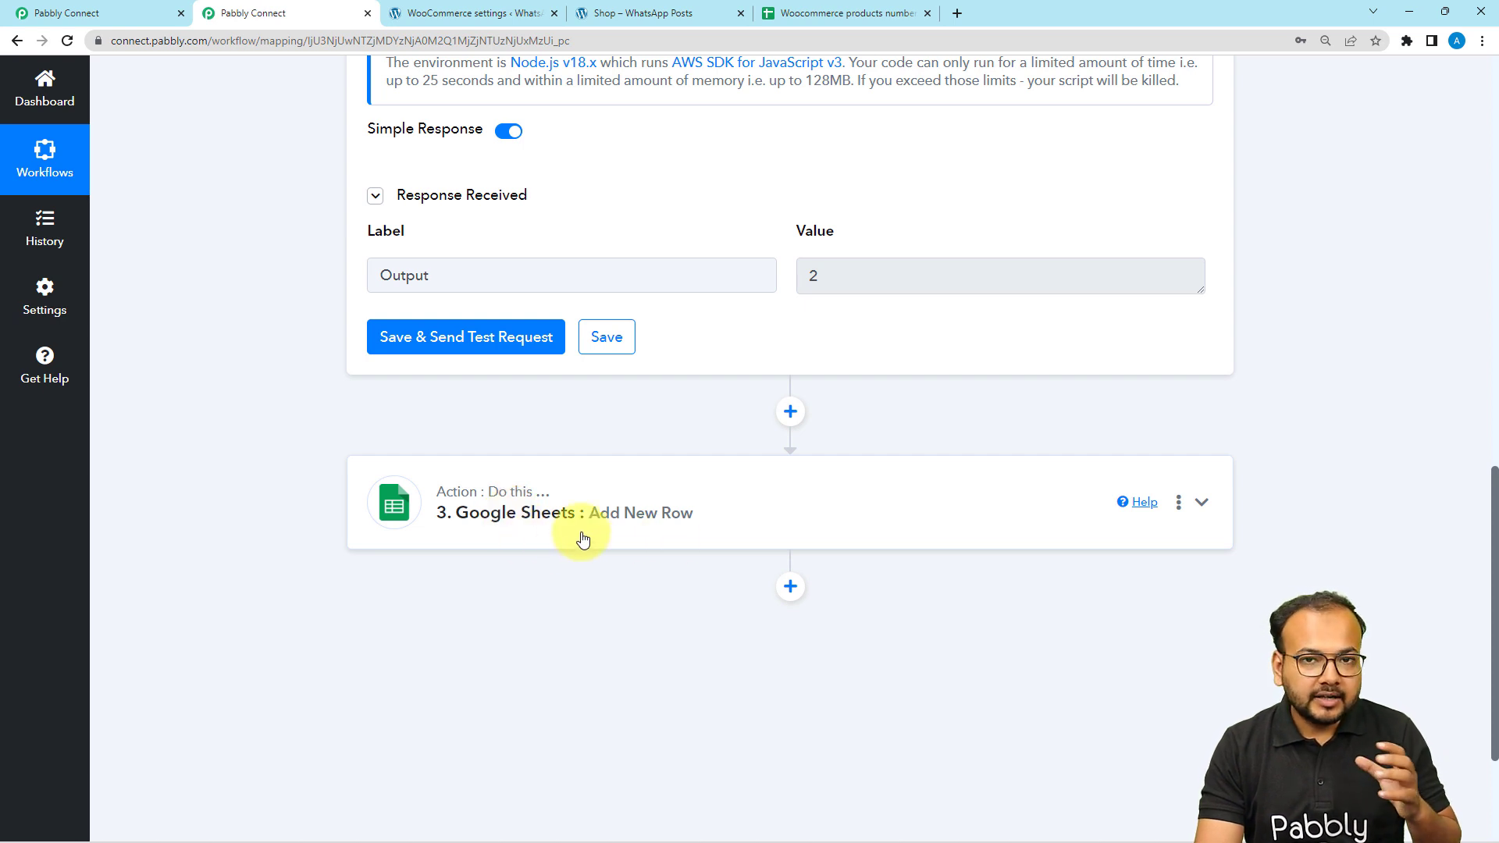
Return to the new workflow and set its trigger to WooCommerce with the New Order Created event
left_click(105, 22)
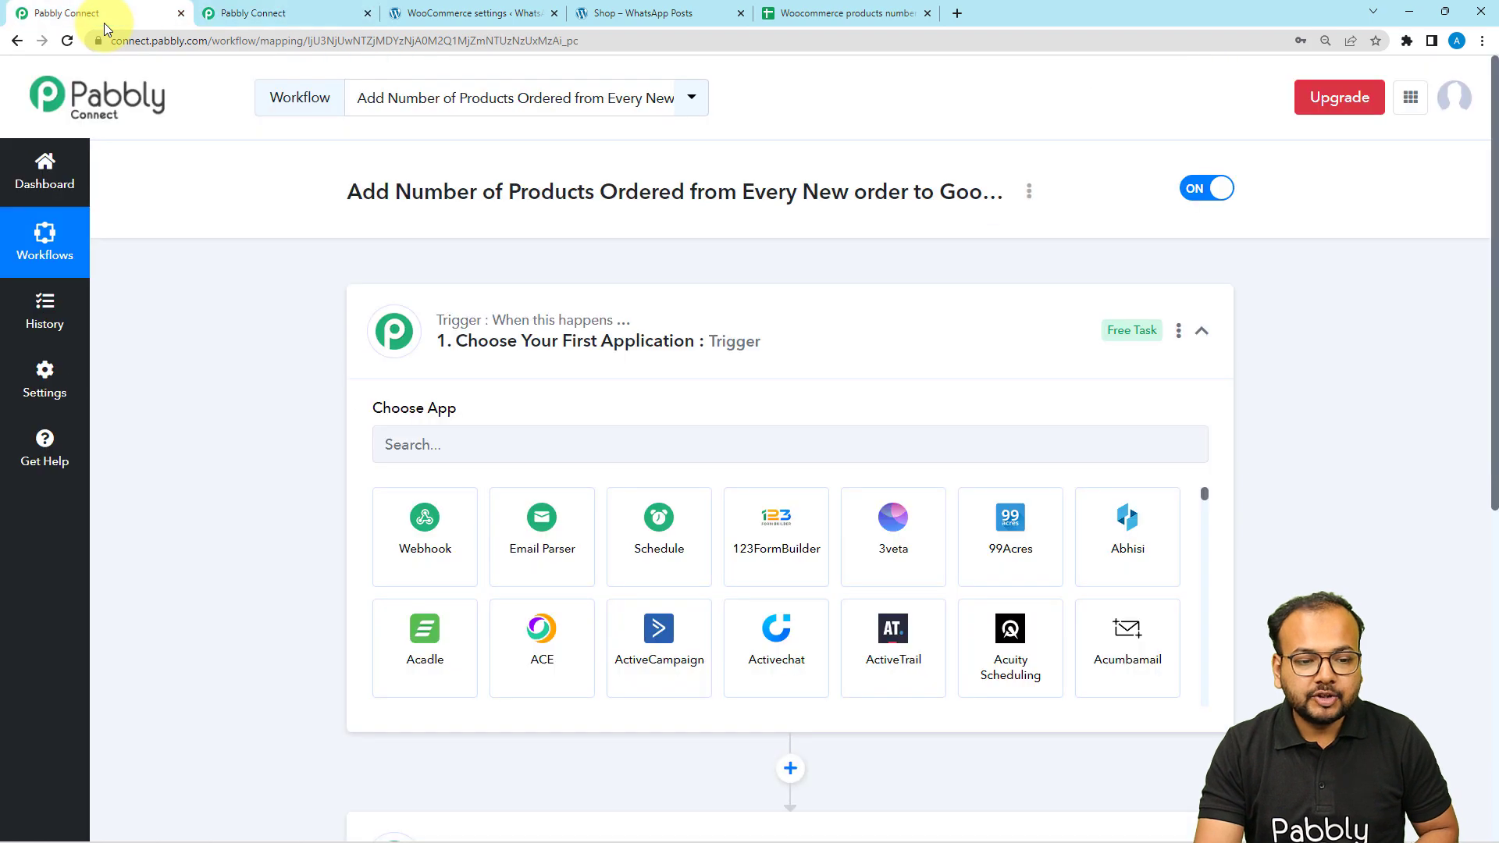
left_click(459, 452)
type("woo")
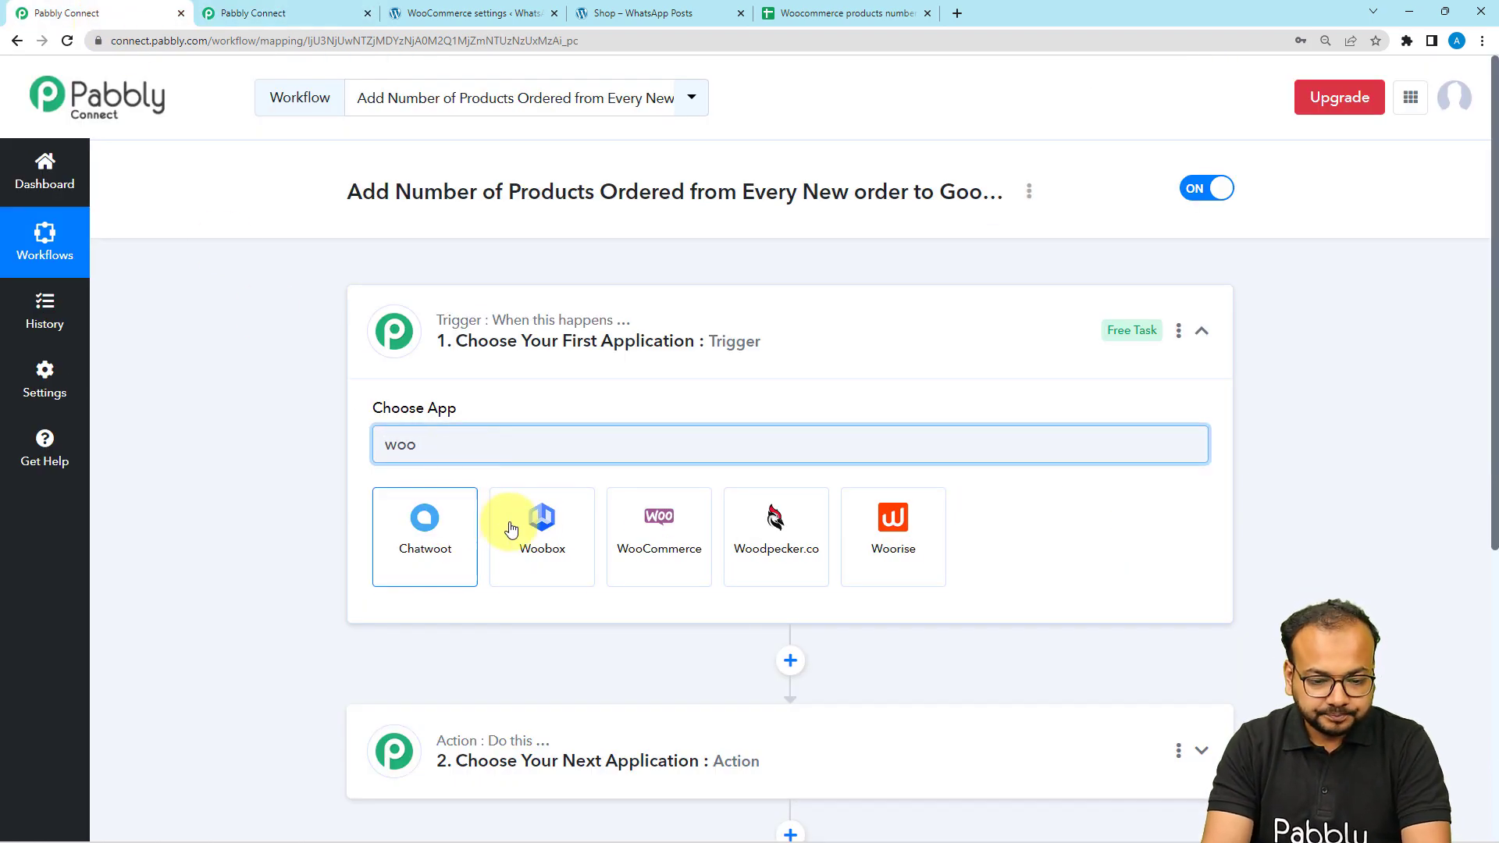
left_click(658, 528)
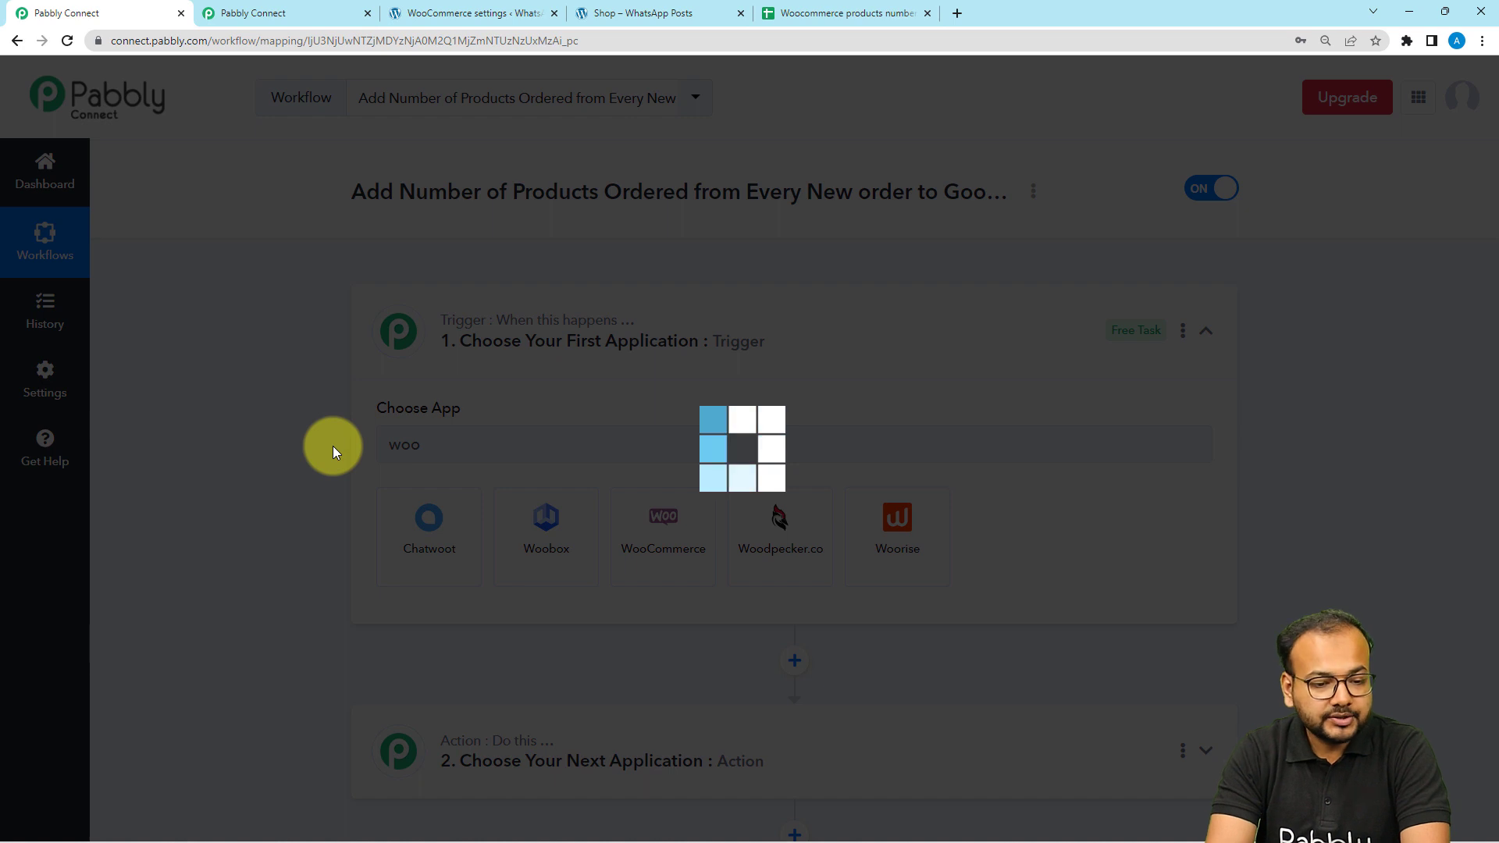
scroll(333, 447, "down", 2)
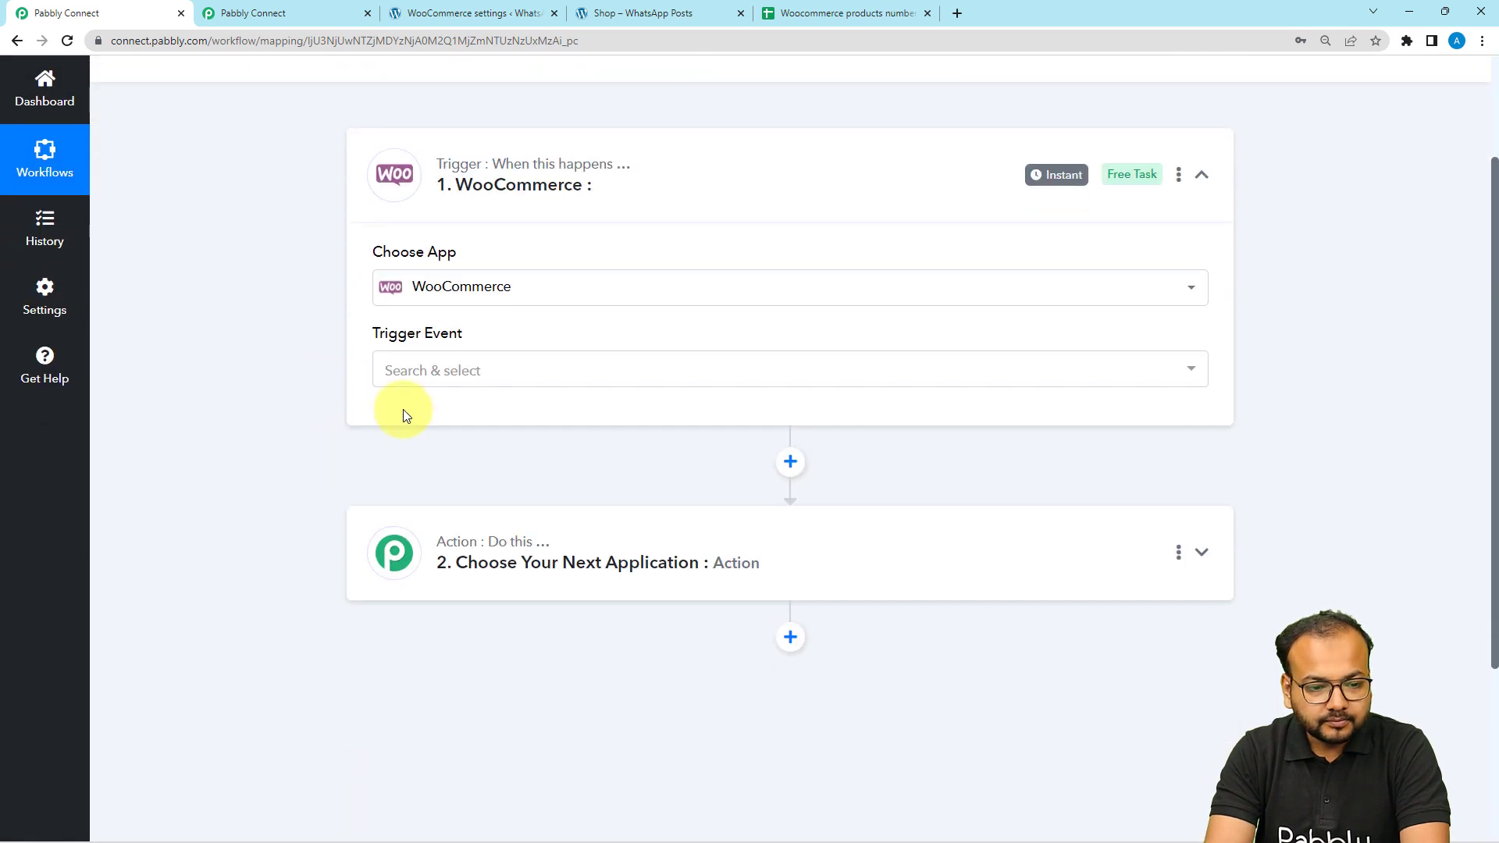
left_click(419, 388)
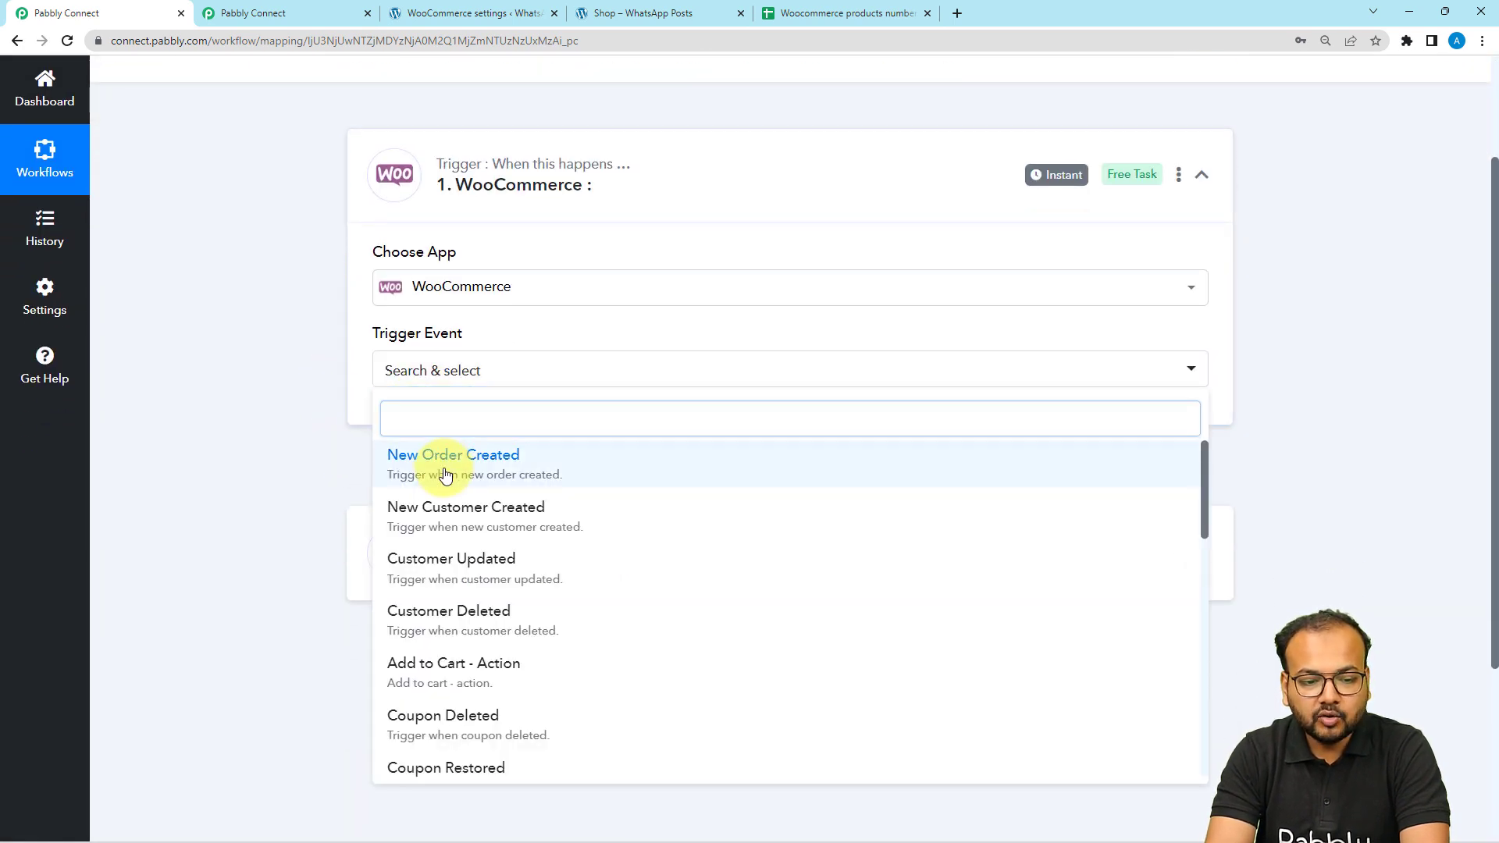
left_click(445, 468)
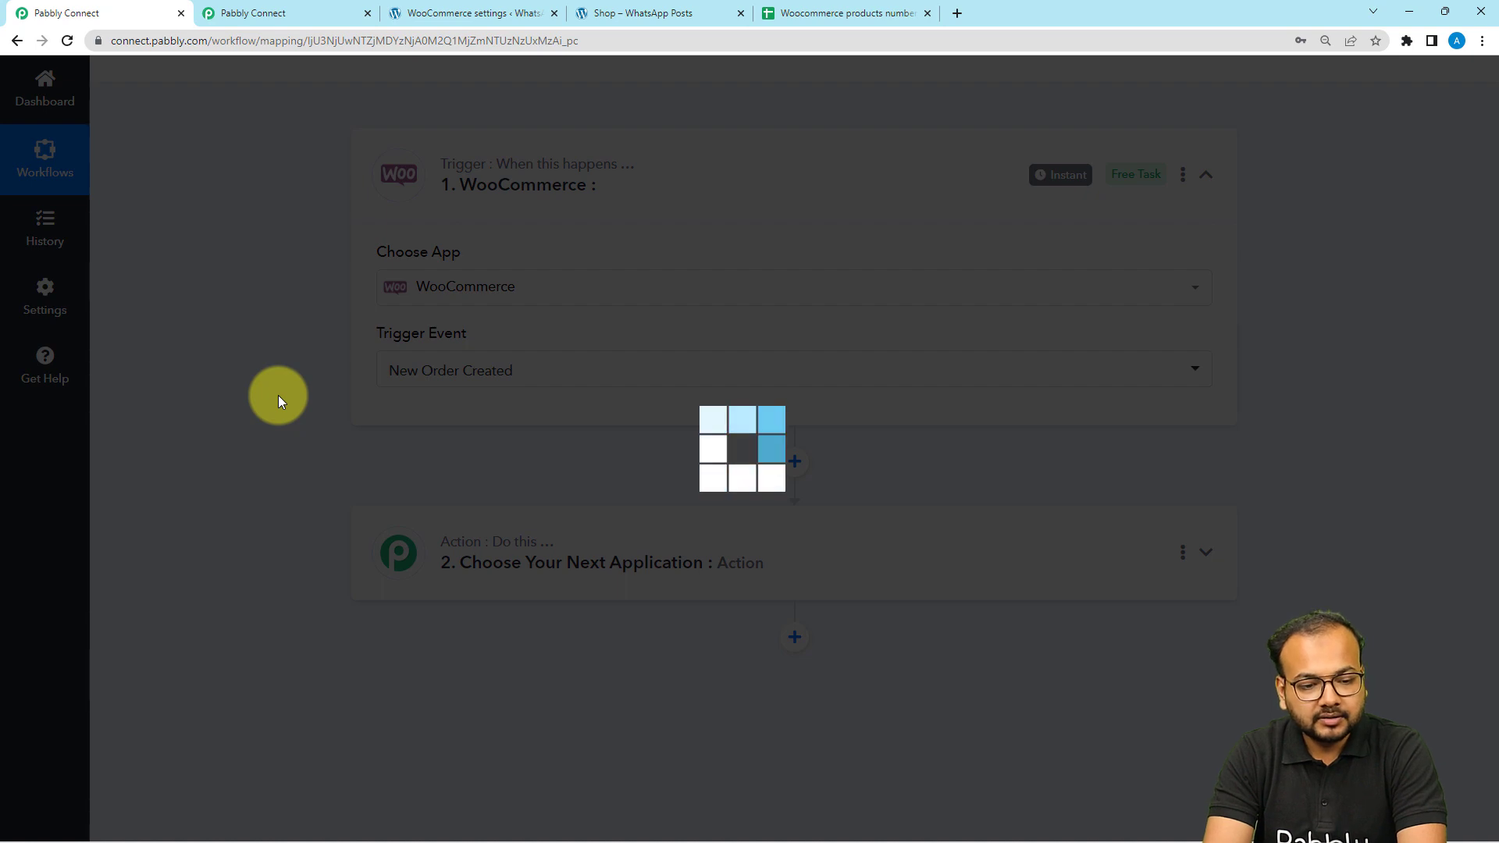
Read the trigger's webhook instructions, and start adding a webhook in the WordPress site's advanced WooCommerce settings
scroll(278, 395, "down", 2)
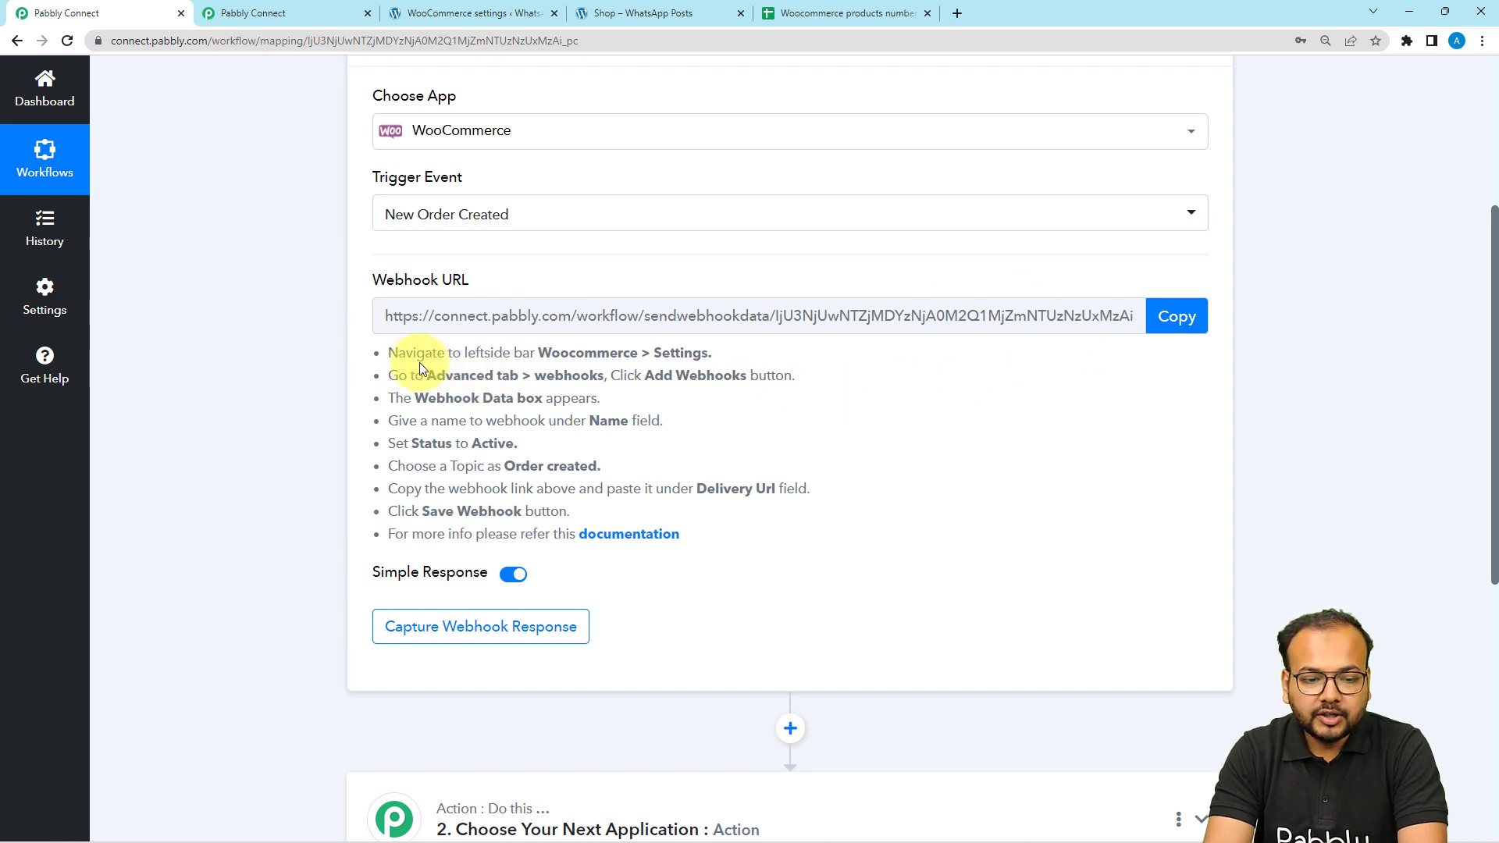
left_click_drag(389, 351, 574, 513)
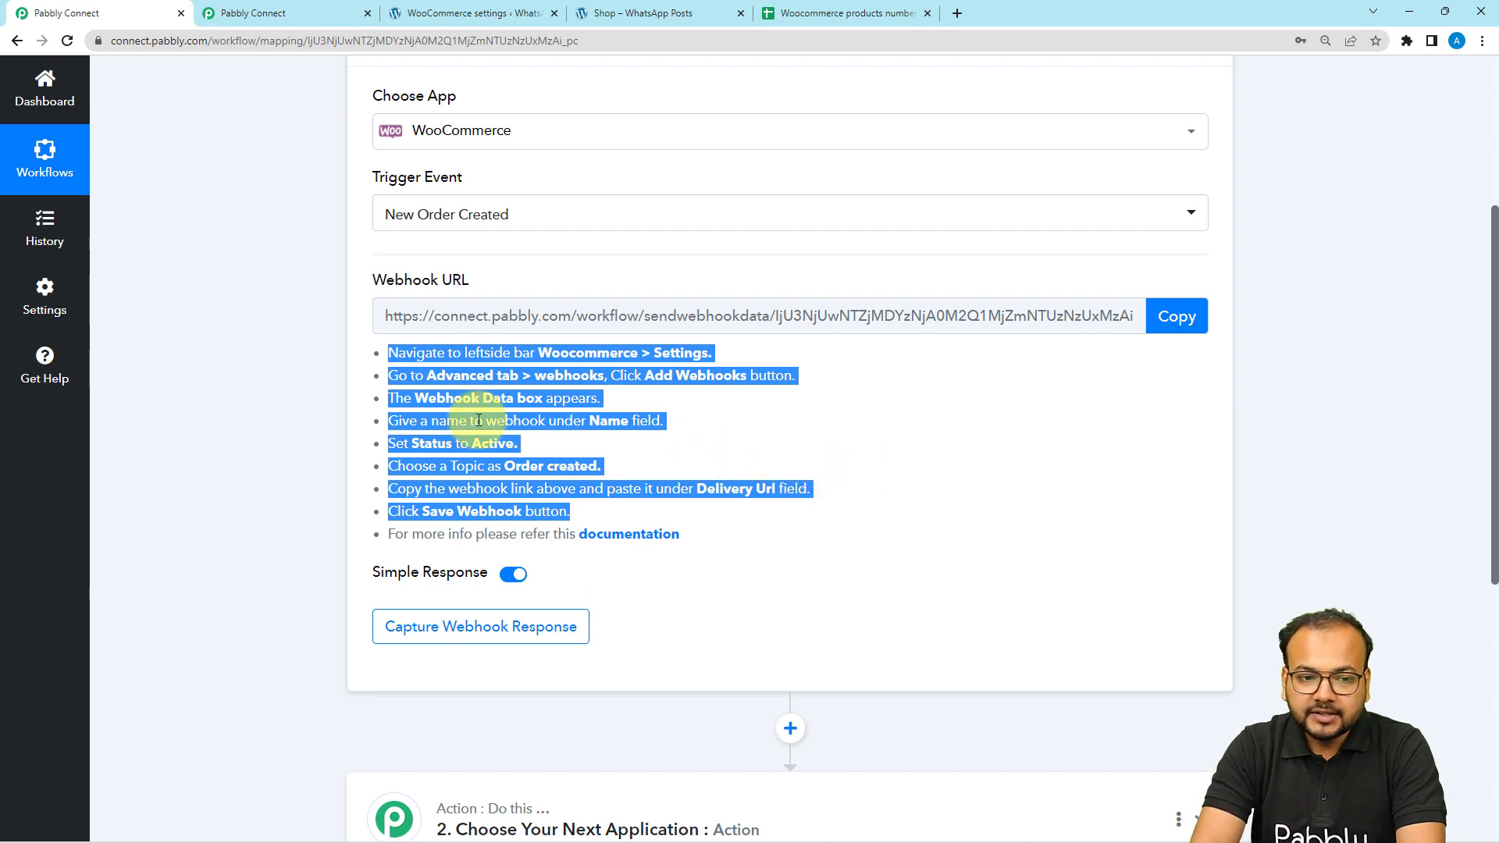
left_click(420, 15)
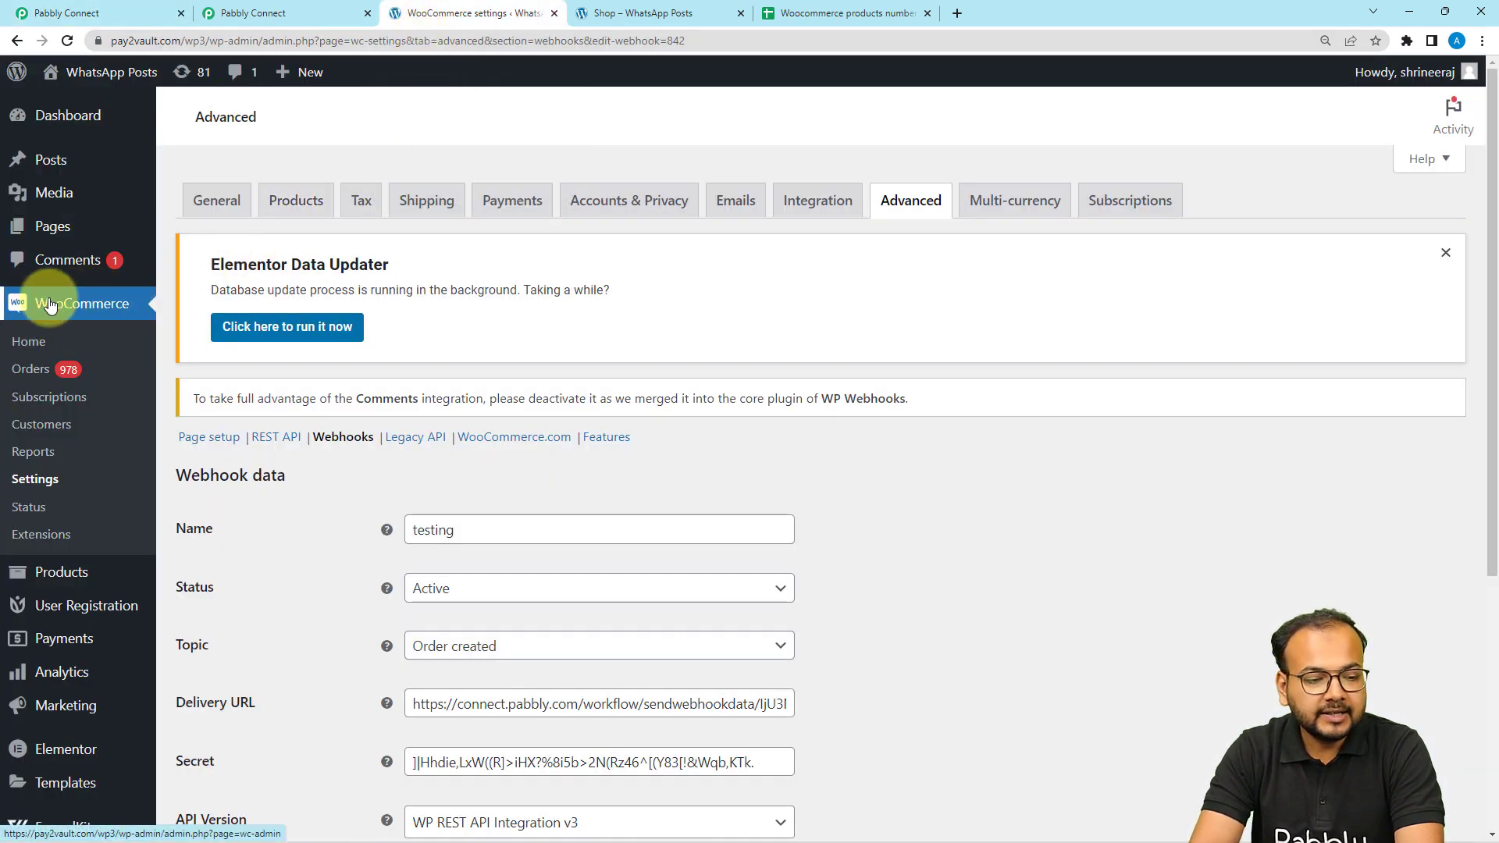
left_click(26, 485)
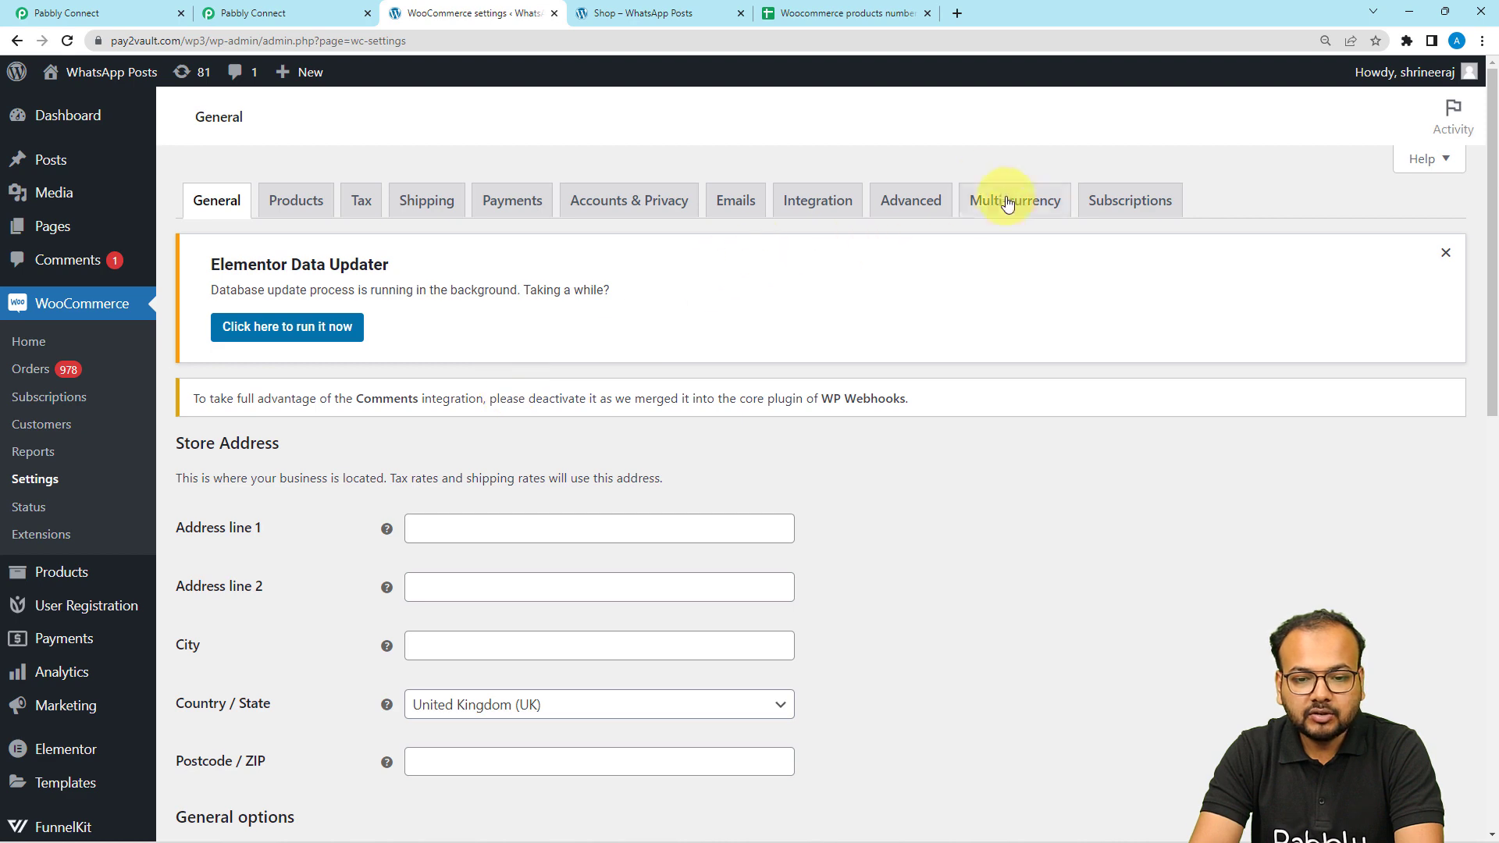
left_click(900, 200)
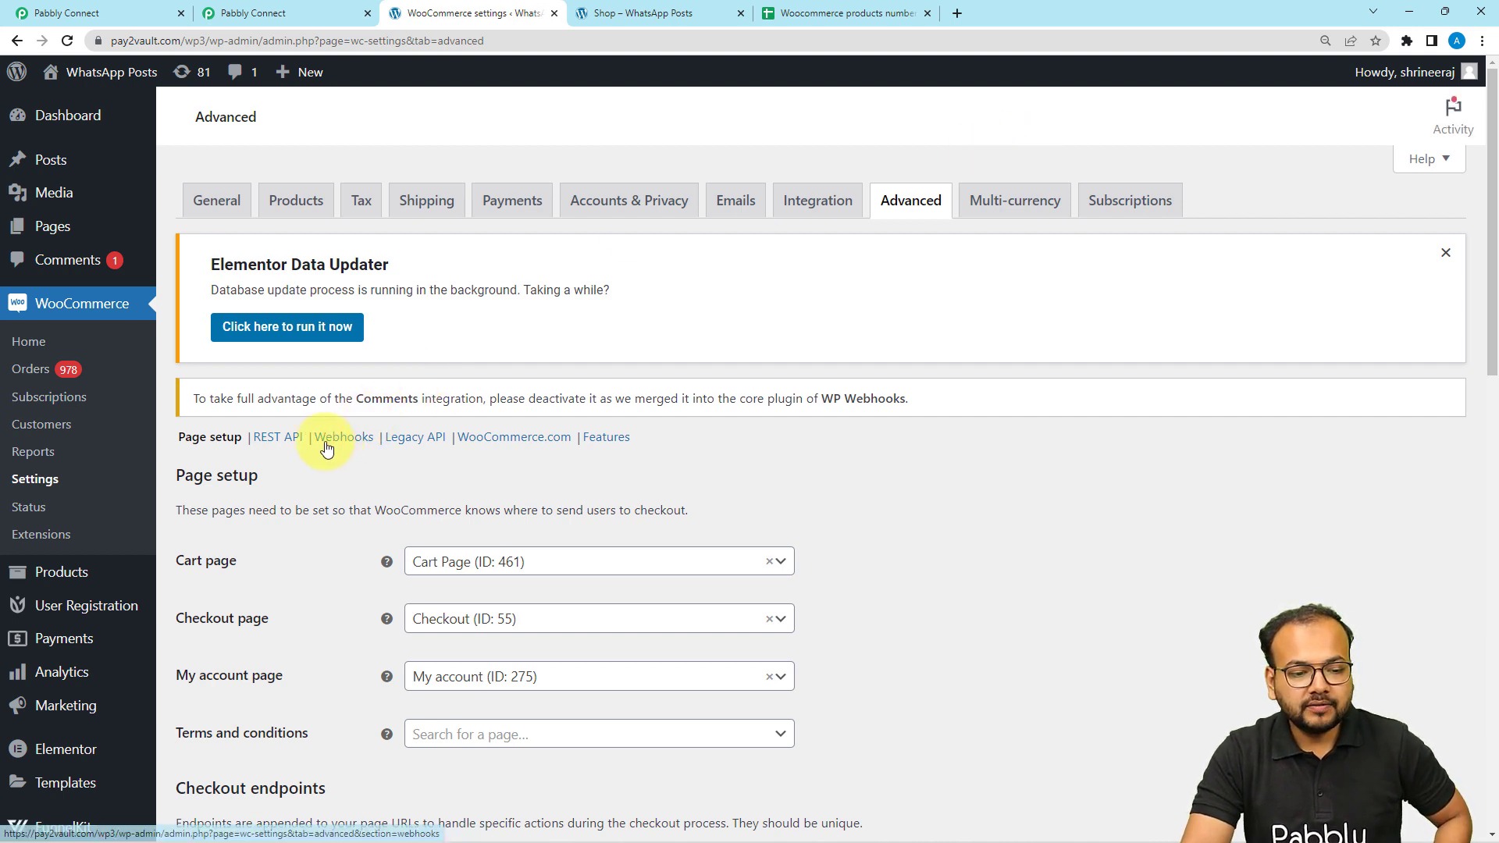
left_click(354, 443)
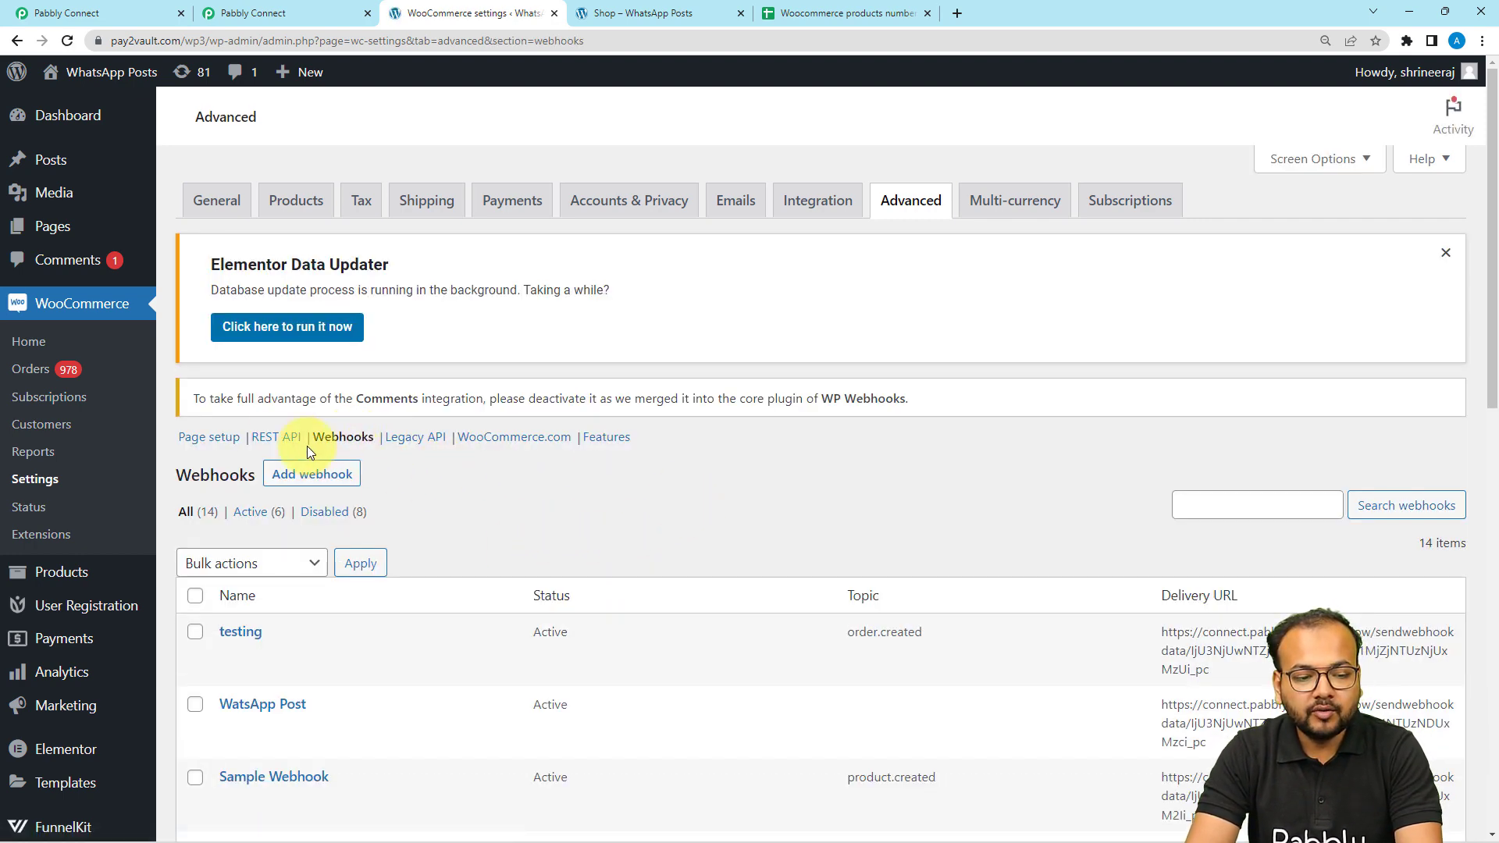
left_click(318, 474)
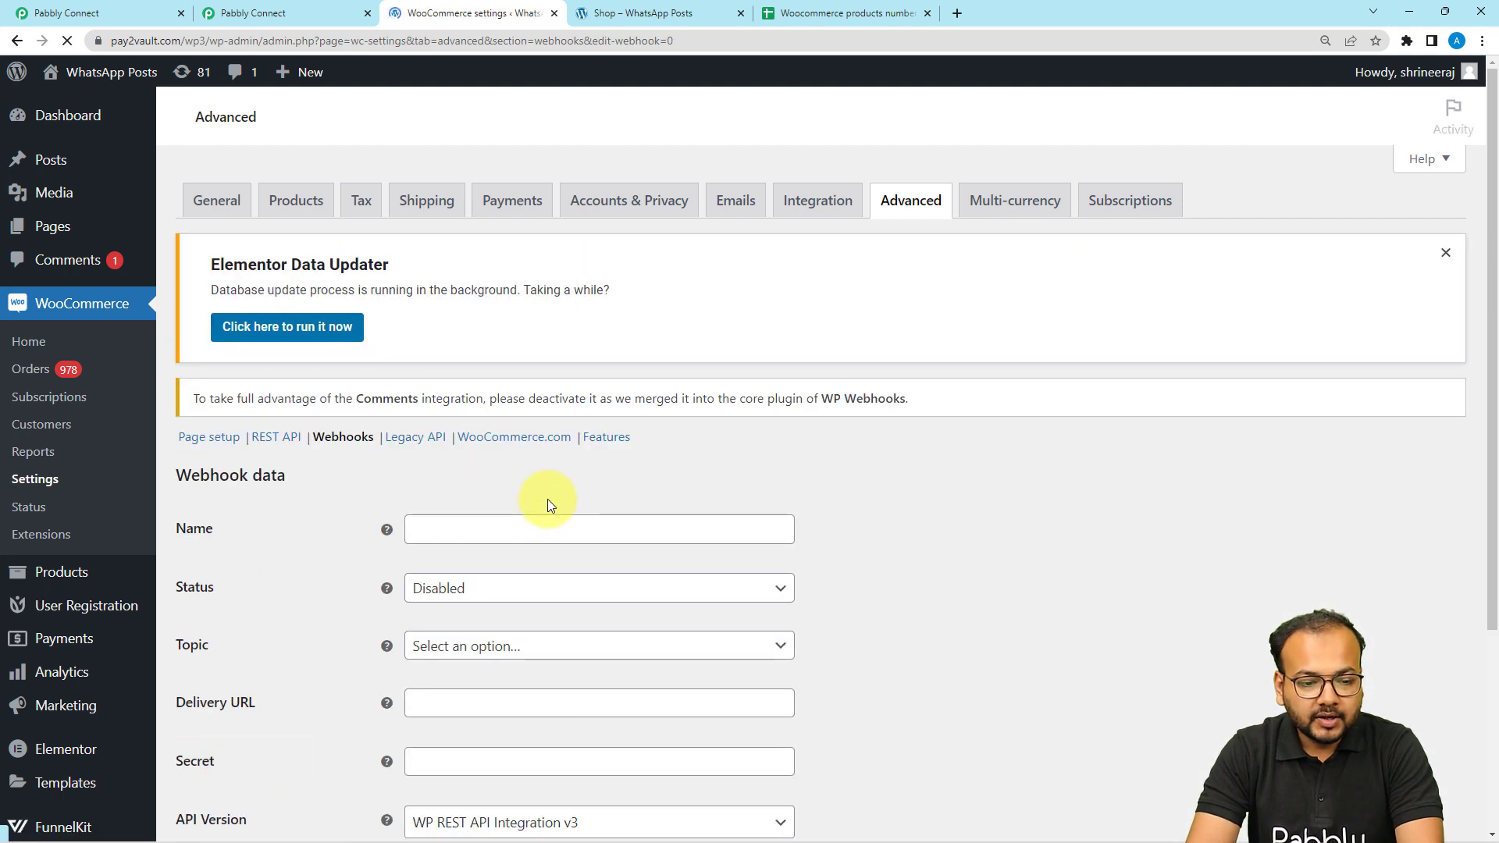
Name the new webhook "ordered" and set its status to Active
left_click(458, 532)
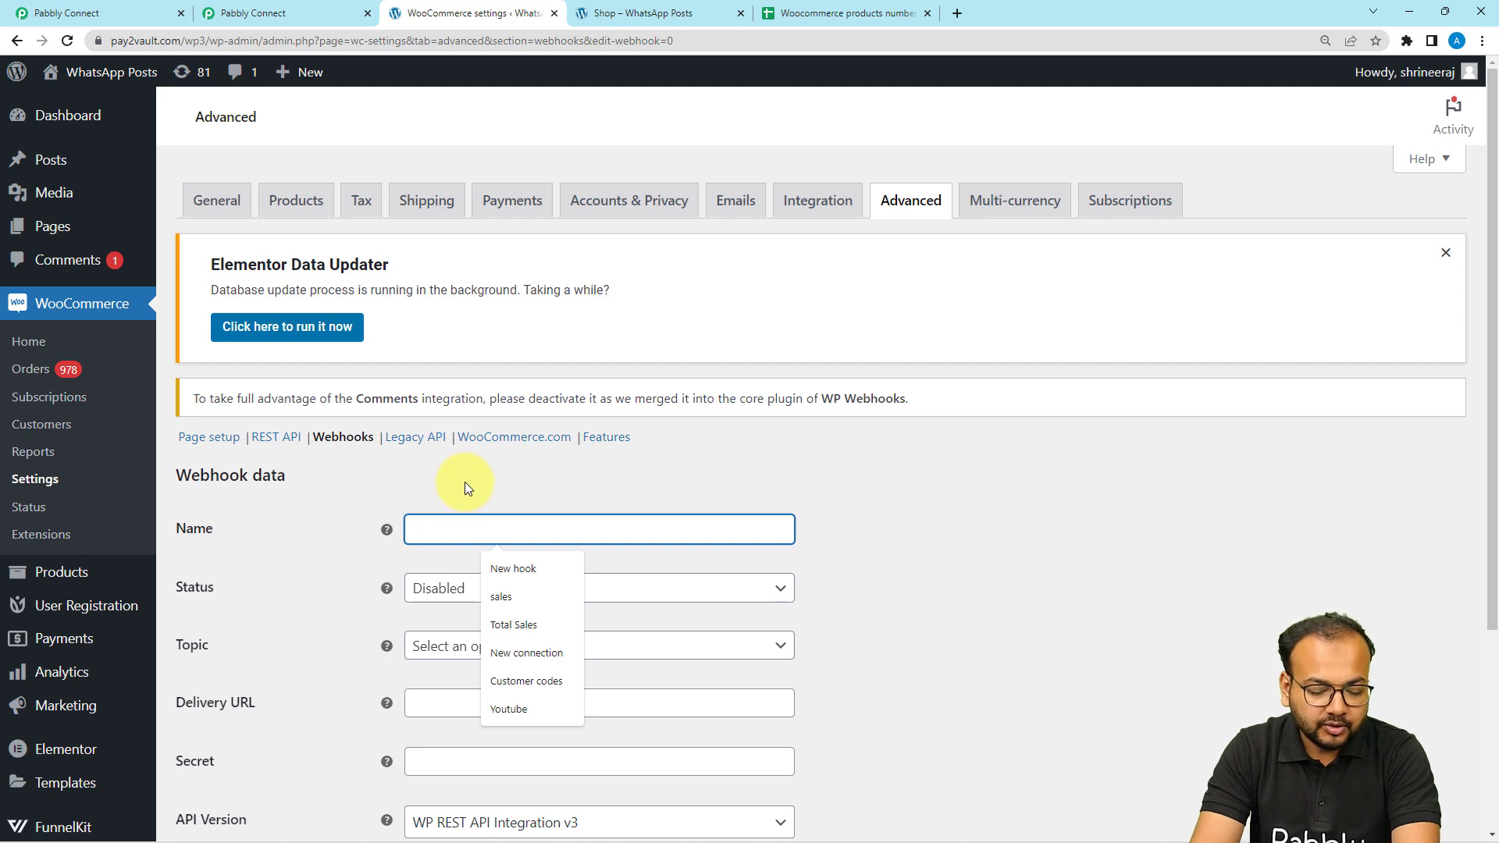
type("order")
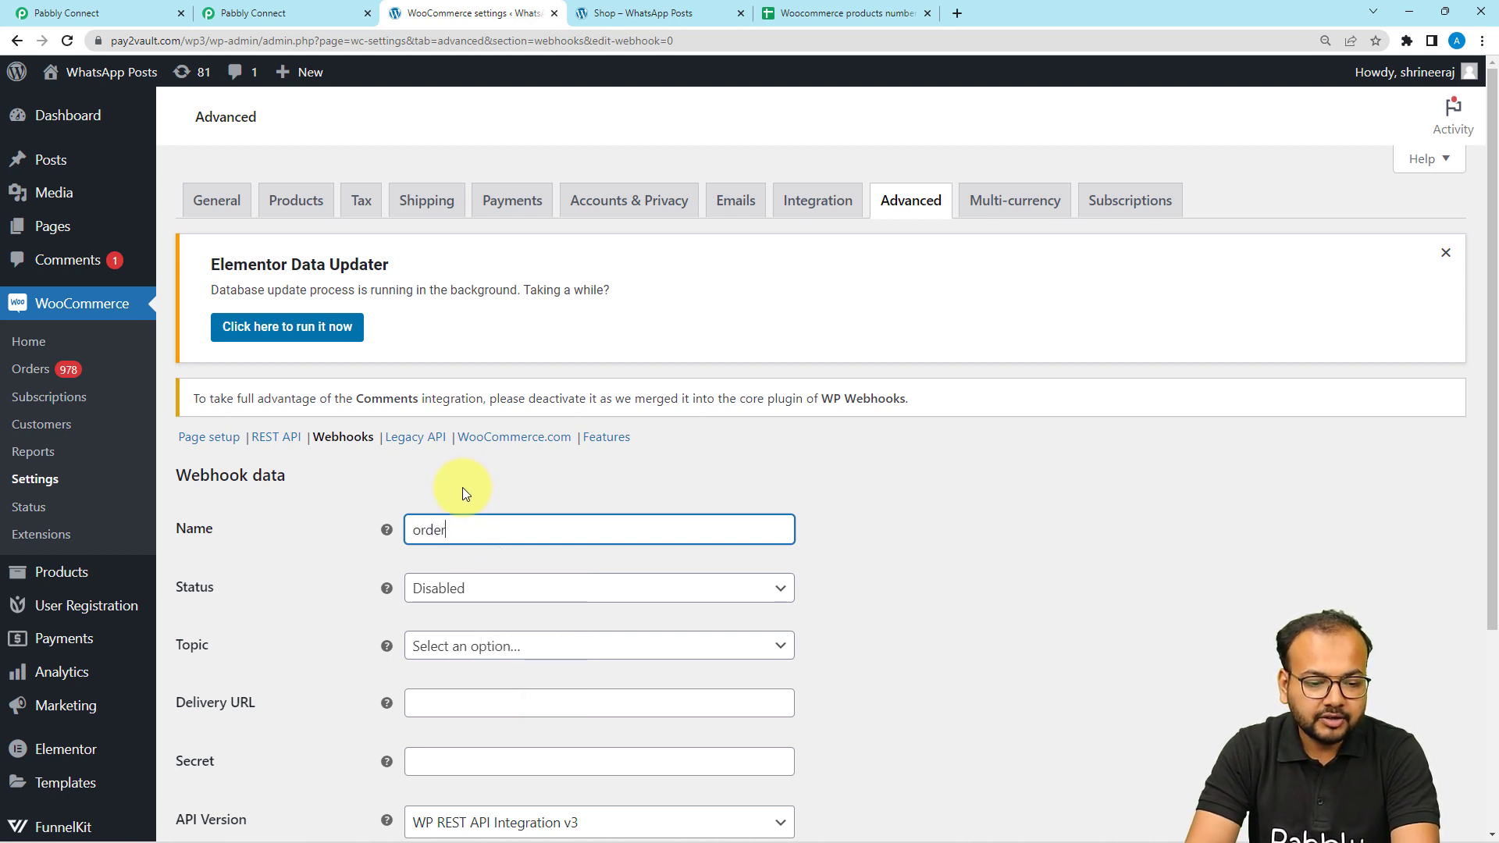
type("ed")
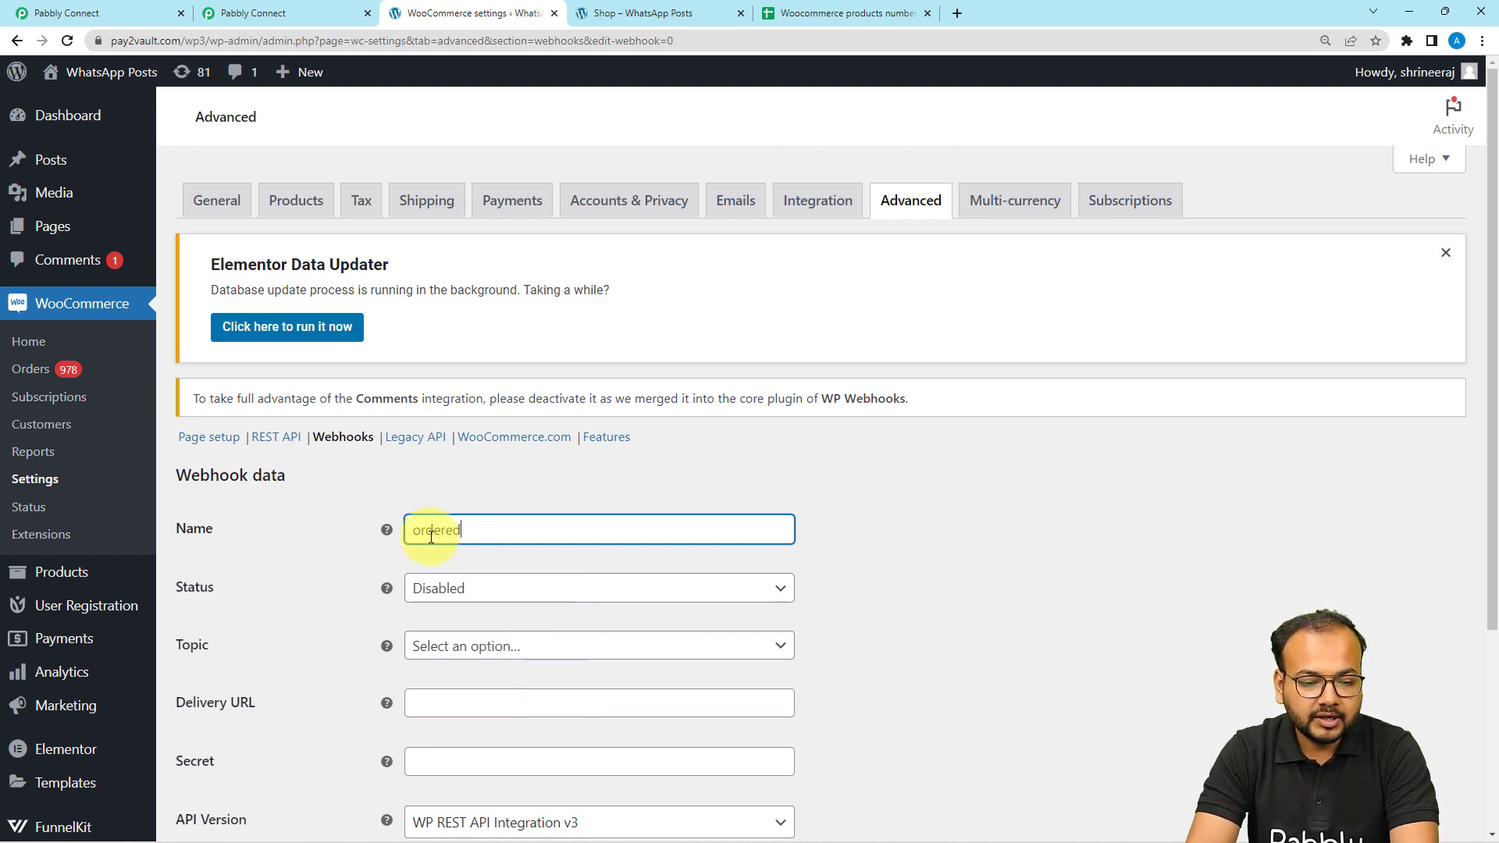
left_click(339, 544)
scroll(339, 542, "down", 1)
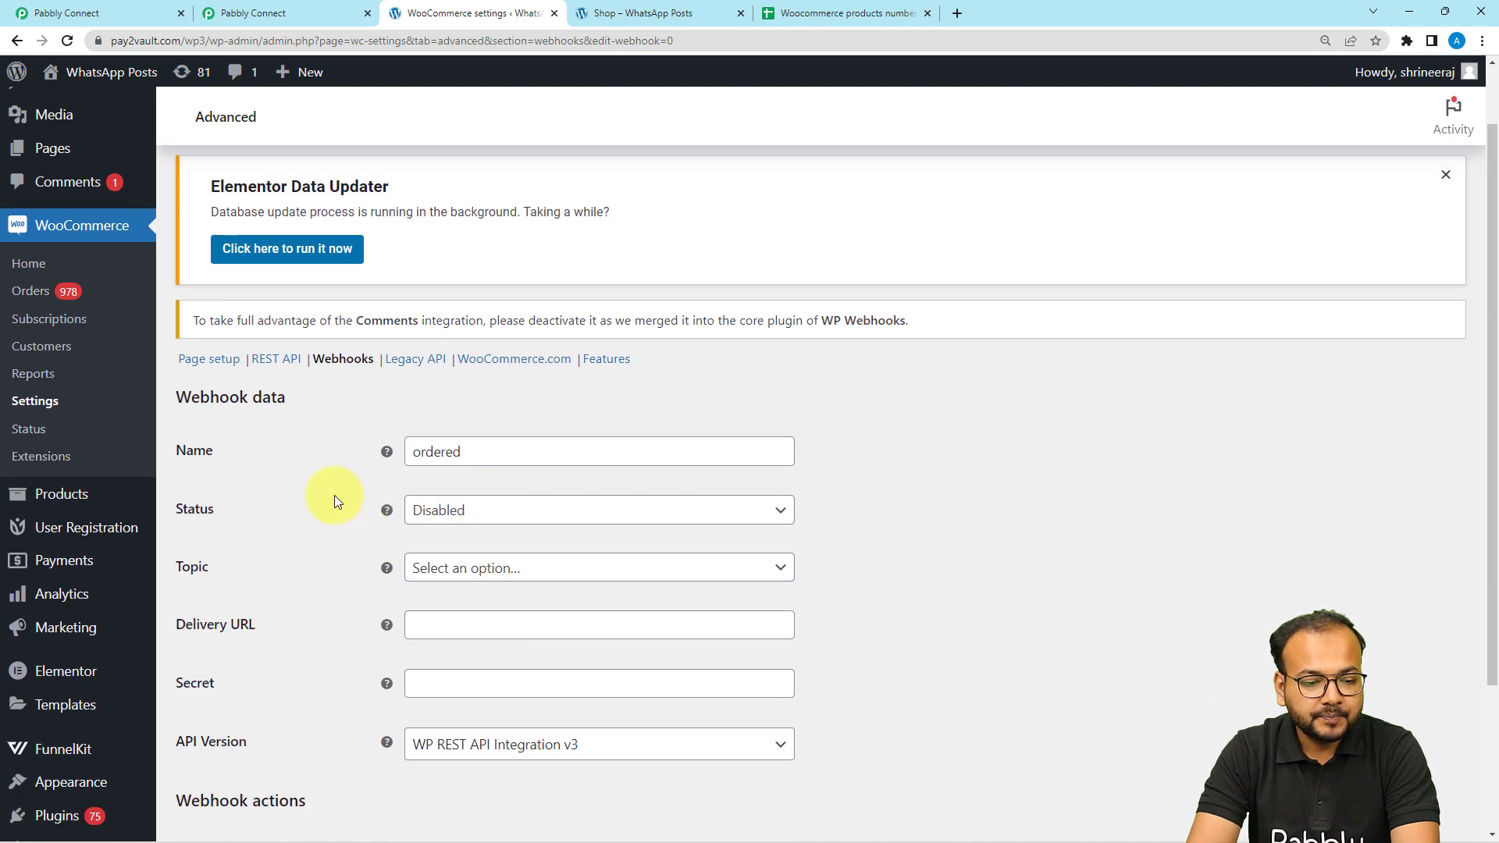
left_click(449, 522)
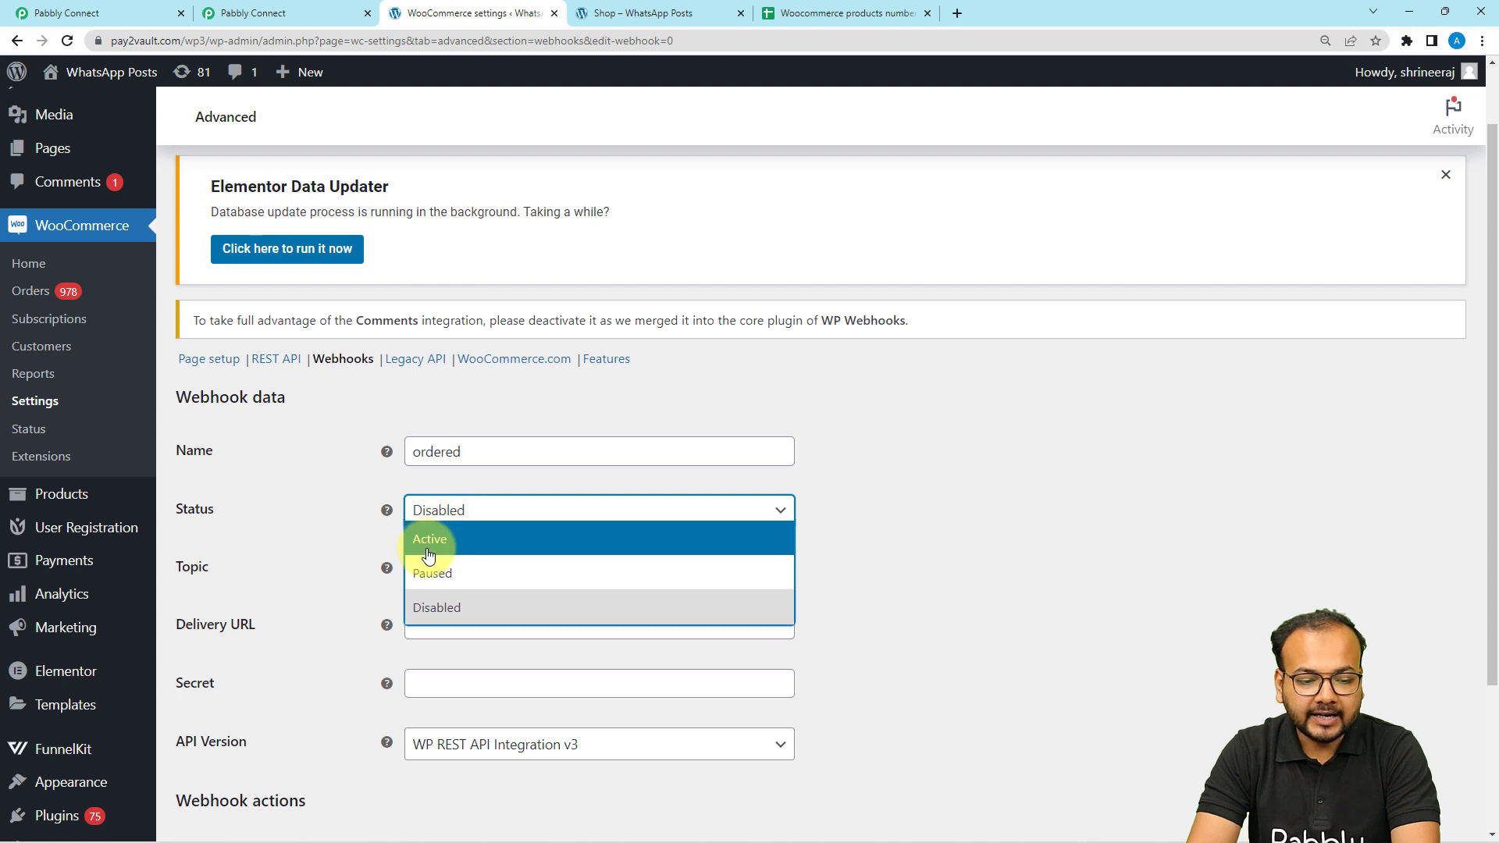
left_click(438, 540)
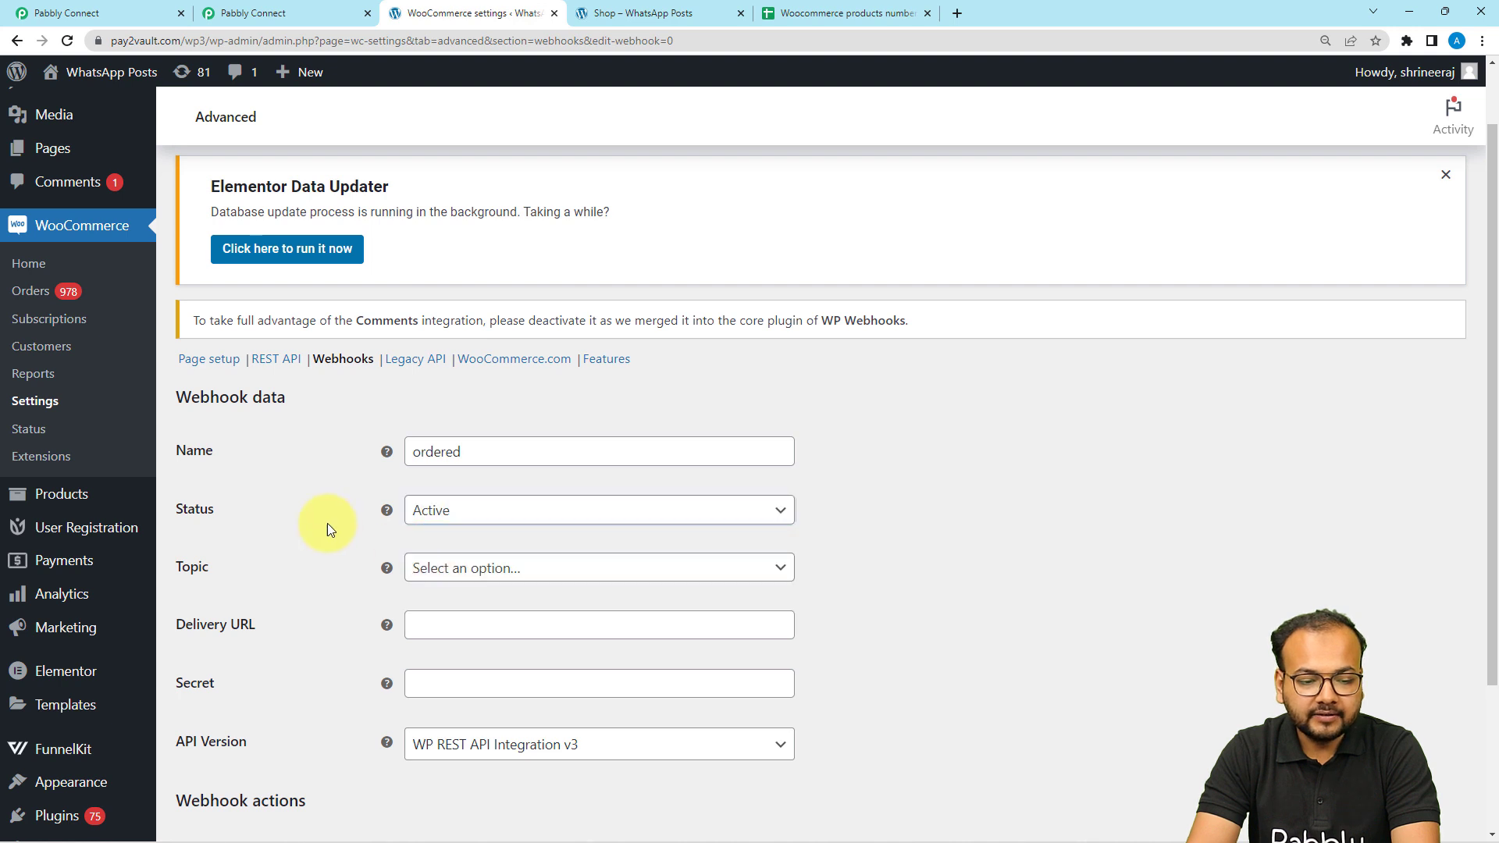
Set the new webhook's topic to Order created
left_click(438, 574)
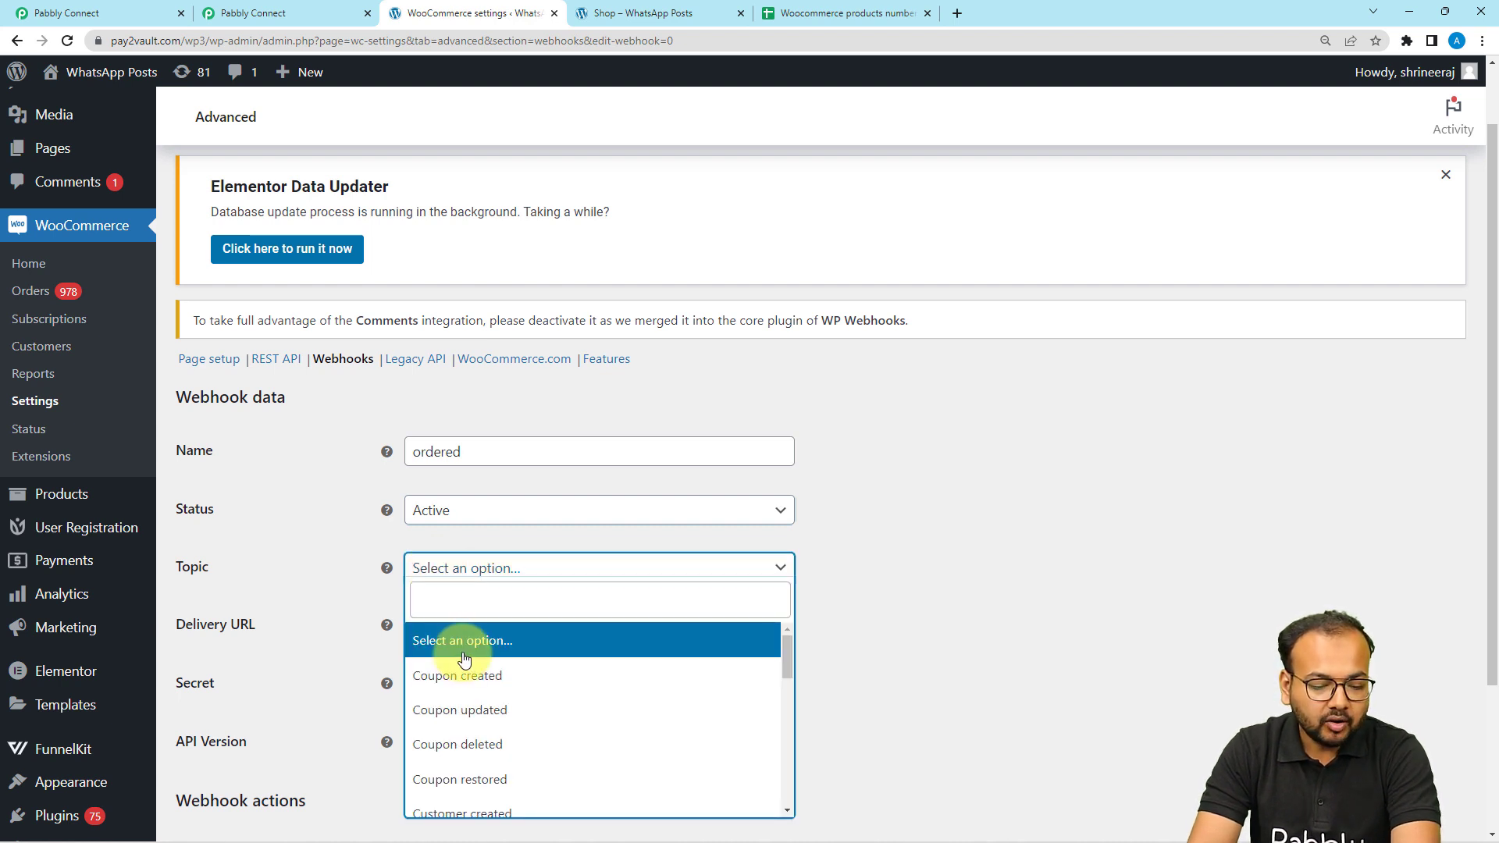
scroll(464, 660, "down", 5)
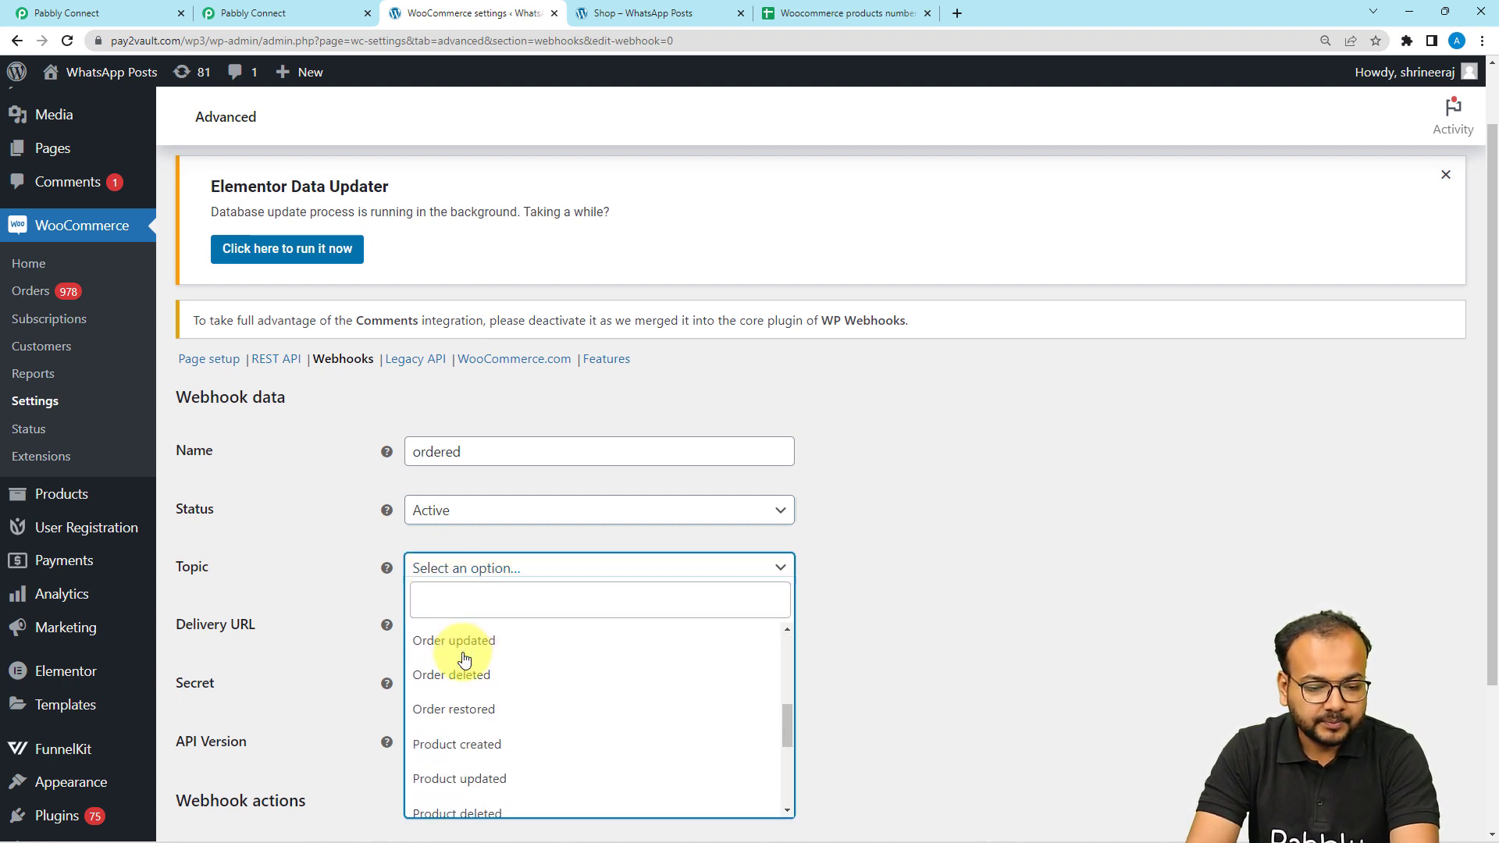
scroll(442, 695, "up", 2)
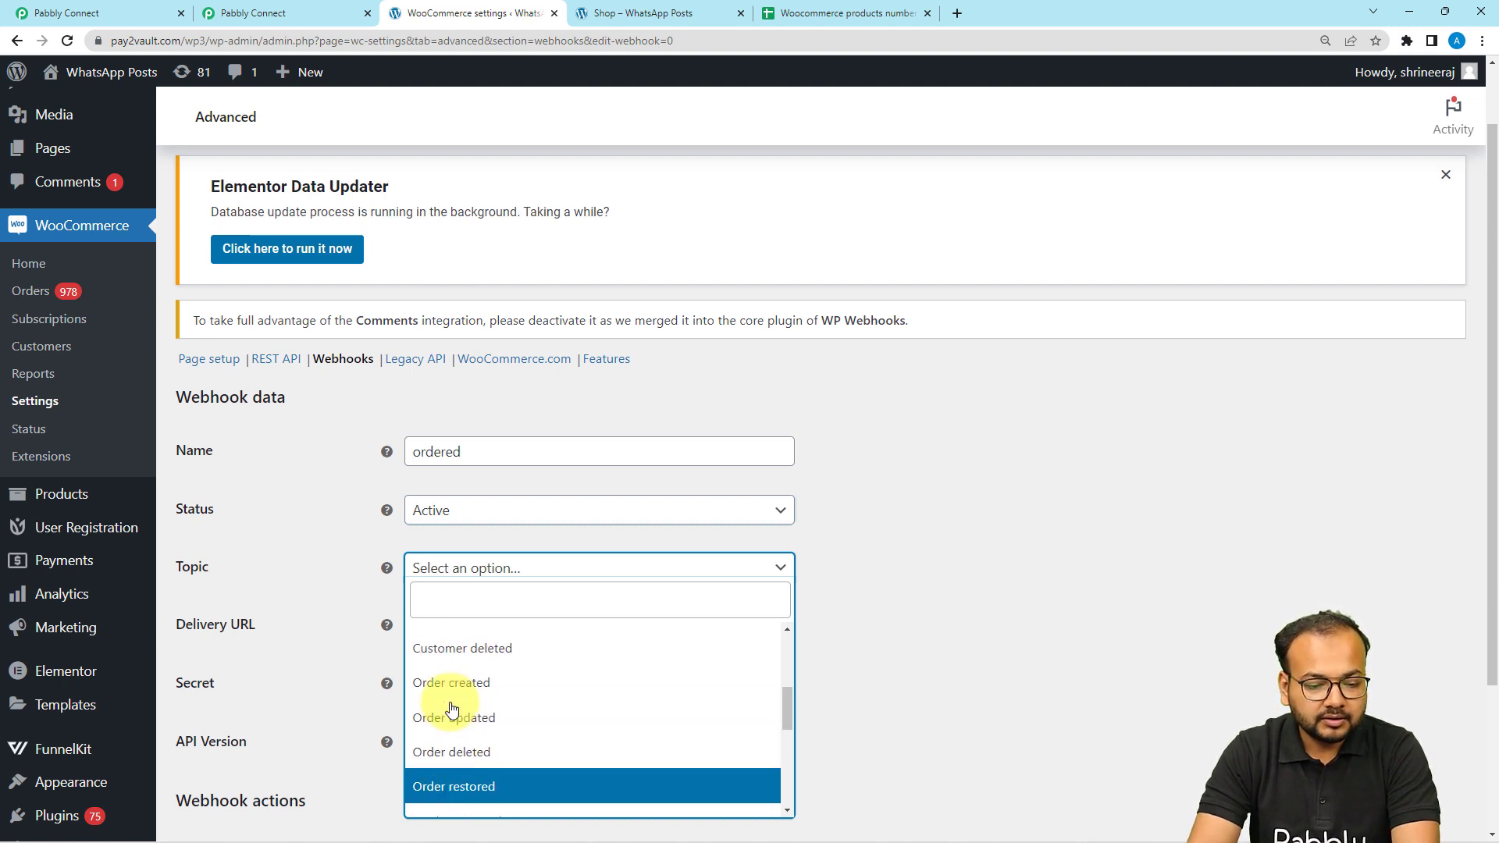
left_click(443, 683)
left_click(353, 583)
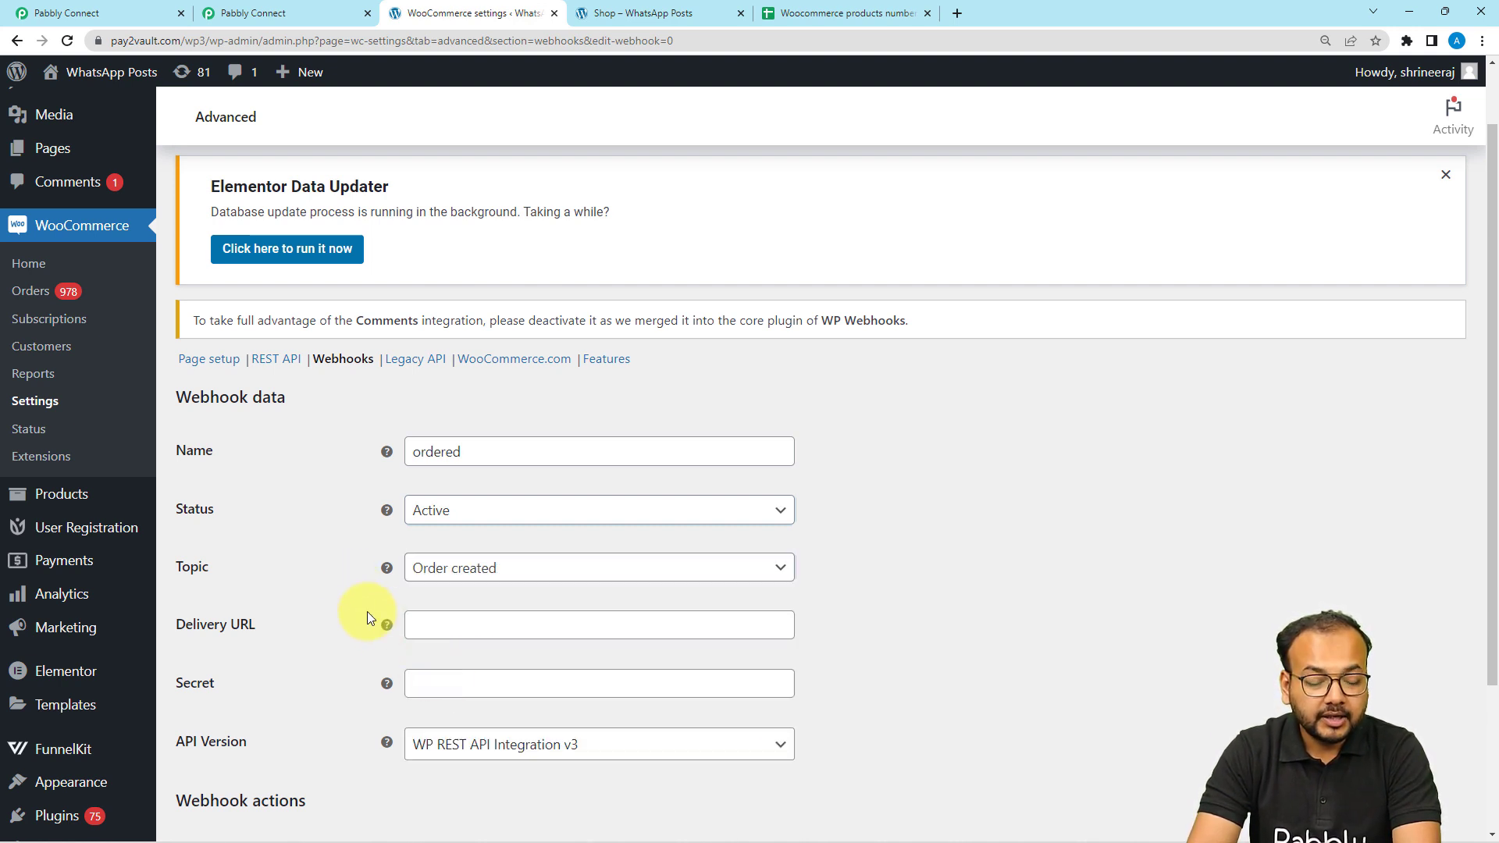
Copy the webhook URL from the Pabbly Connect trigger into the WooCommerce webhook's Delivery URL and save the webhook
left_click(115, 7)
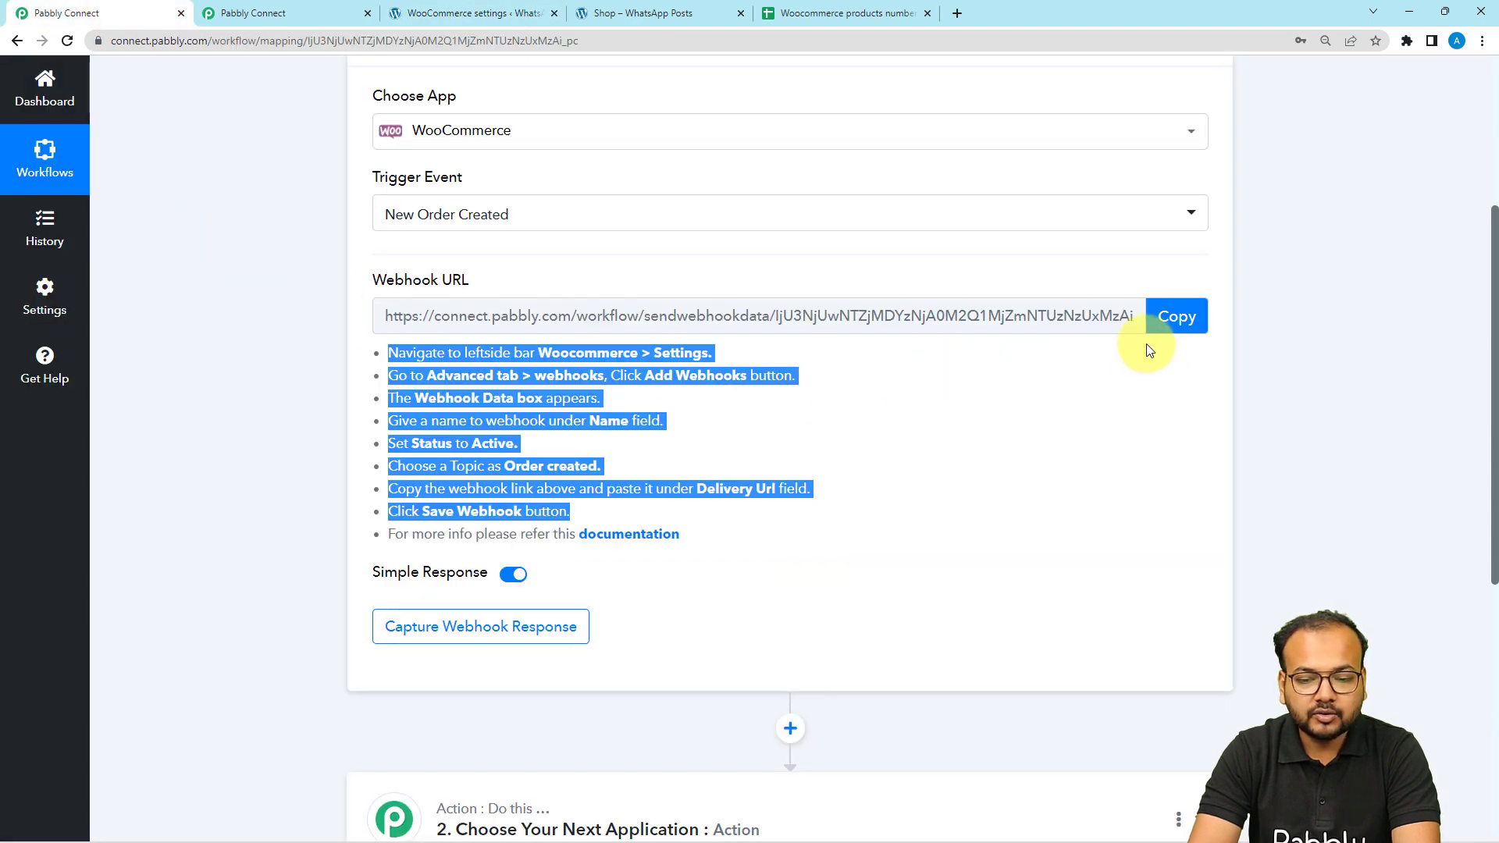
left_click(1164, 316)
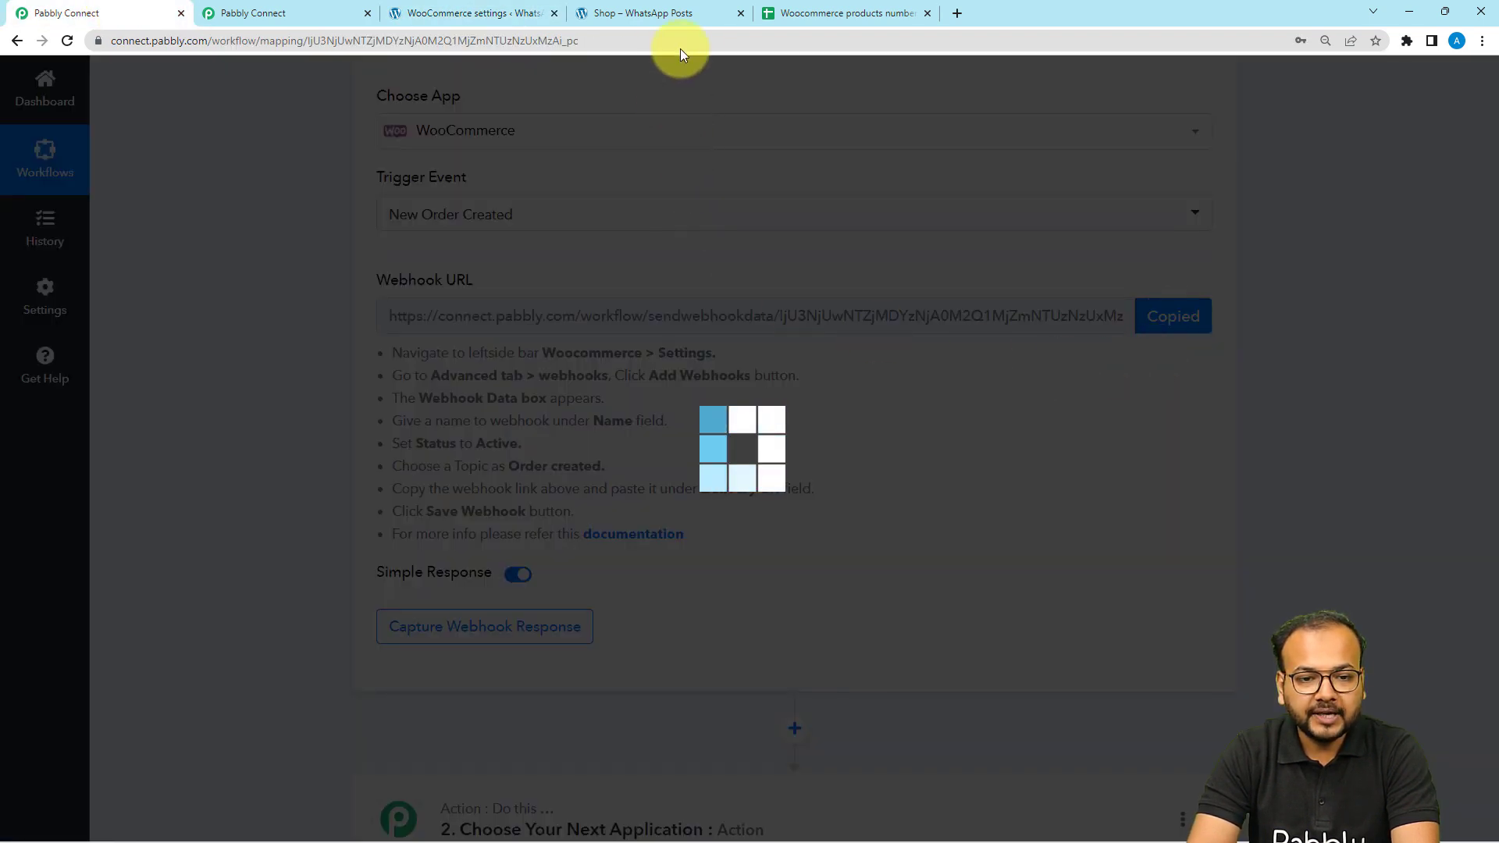
left_click(478, 11)
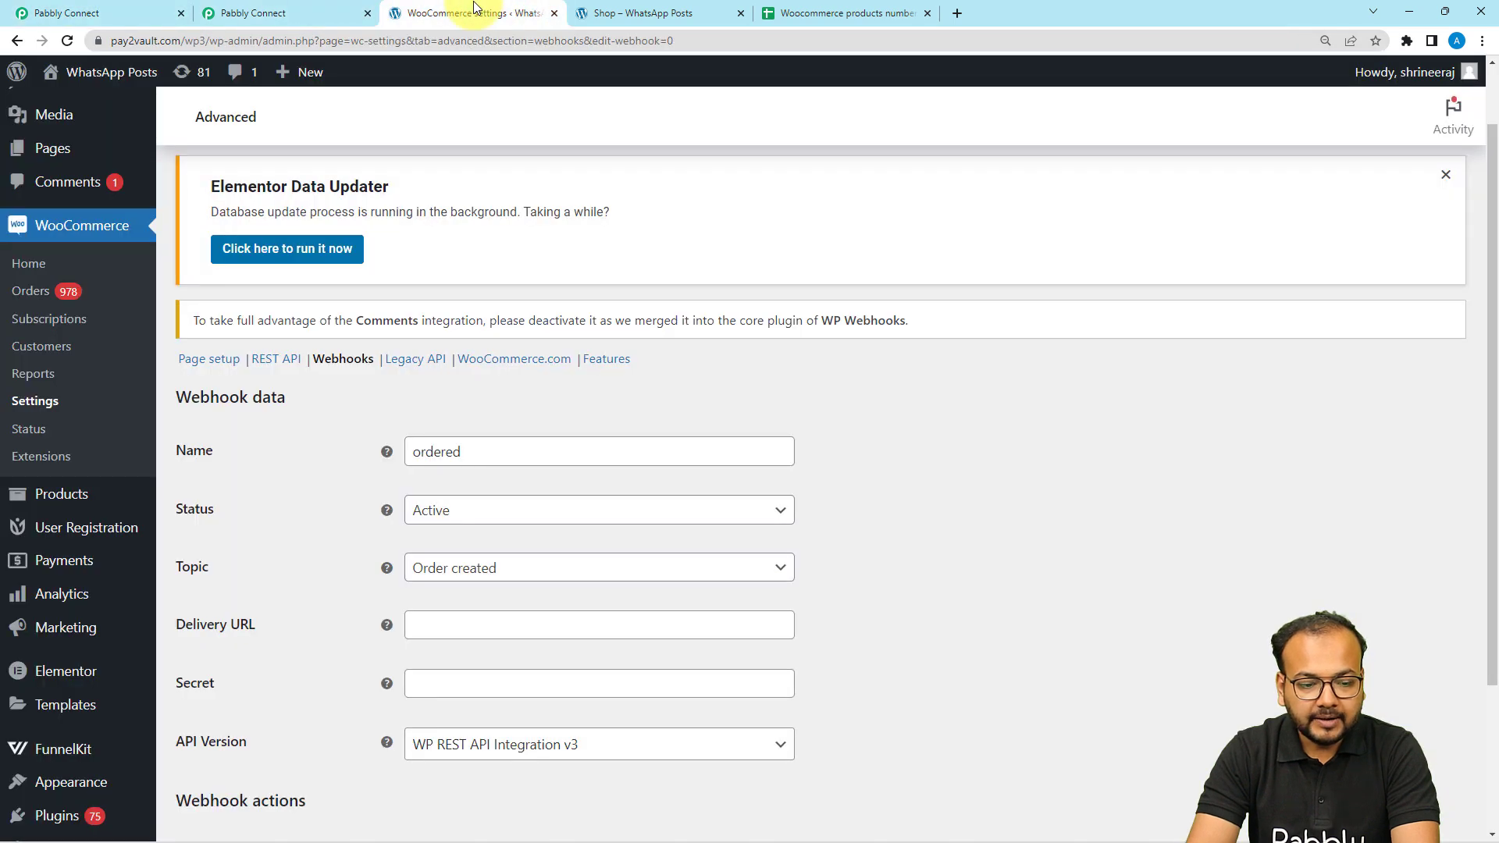
left_click(448, 622)
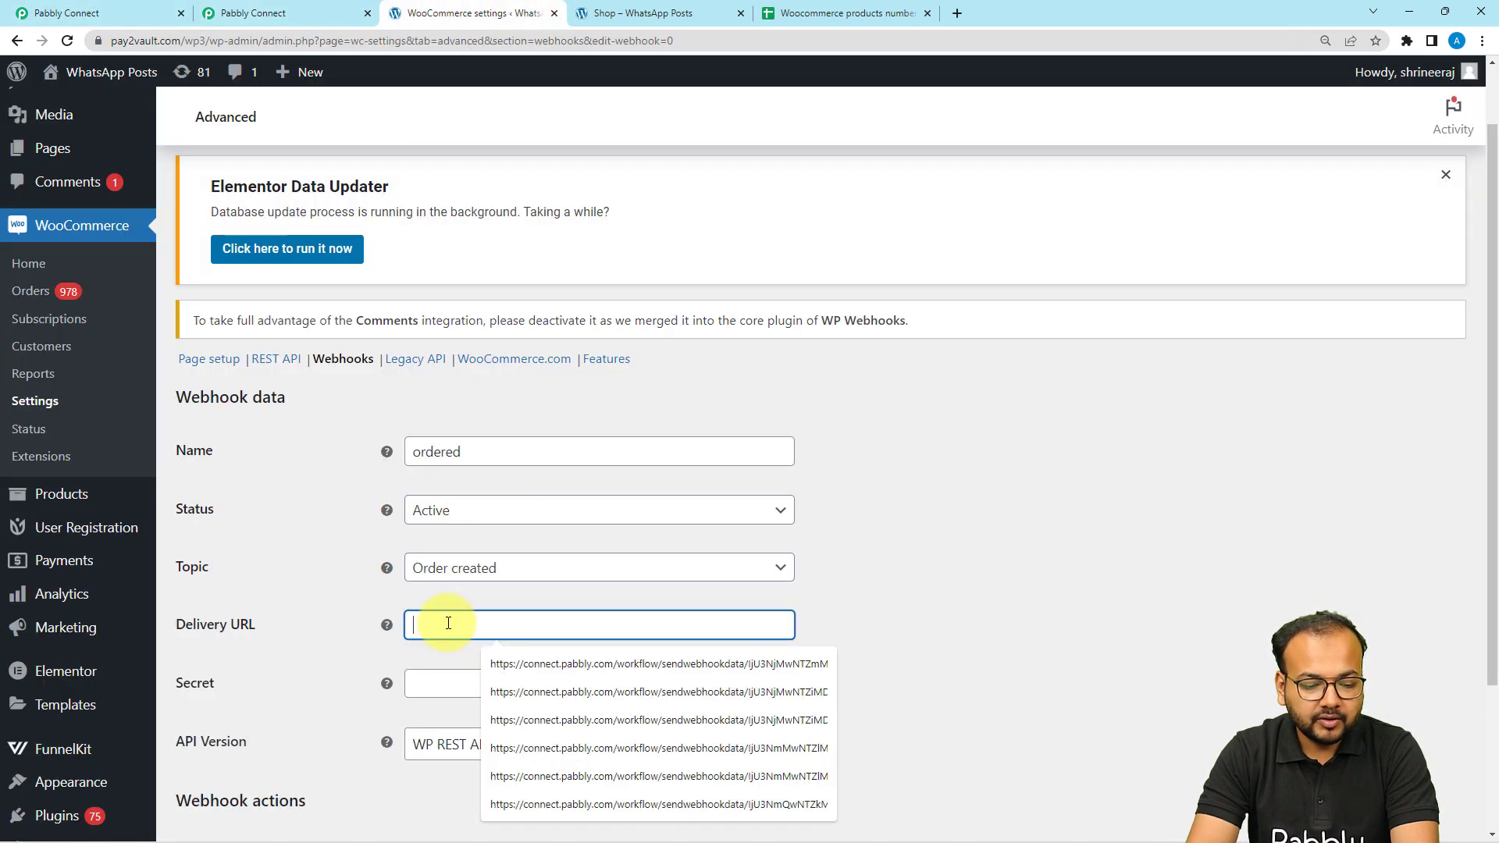
key("ctrl+v")
left_click(329, 643)
scroll(330, 643, "down", 1)
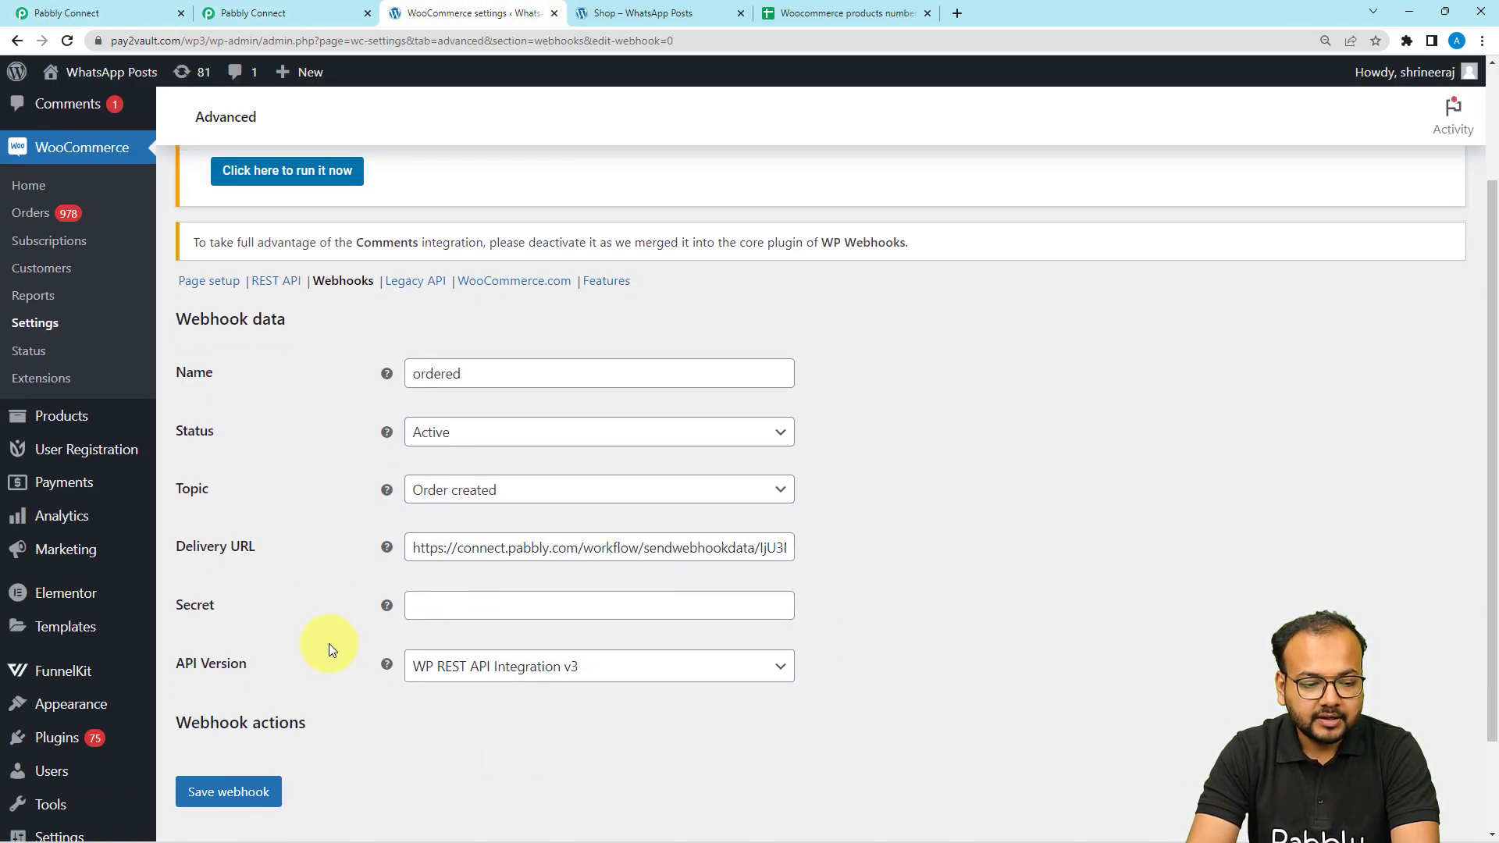
scroll(330, 643, "down", 1)
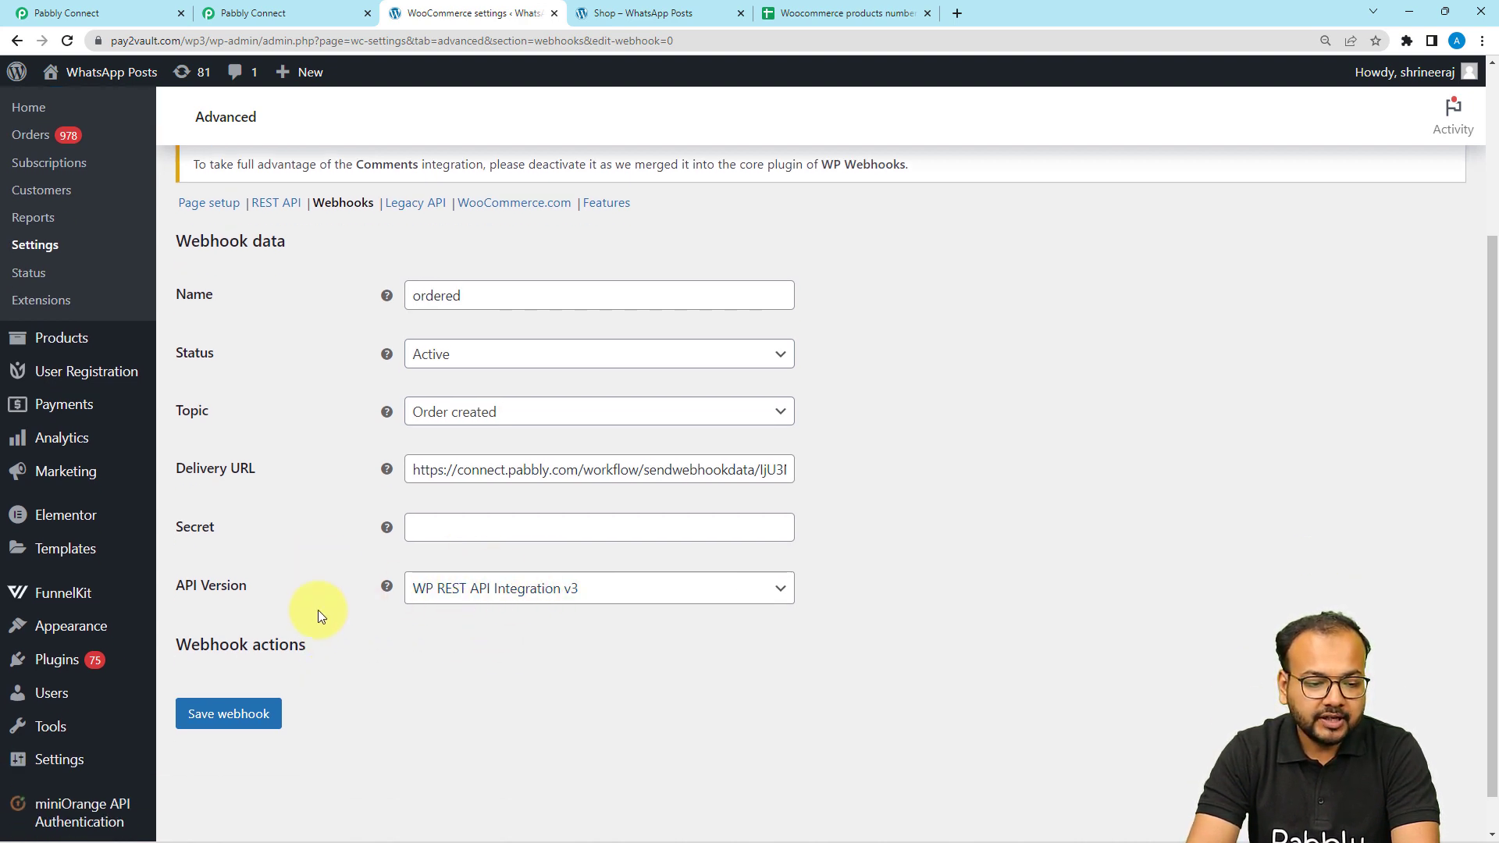
left_click(224, 714)
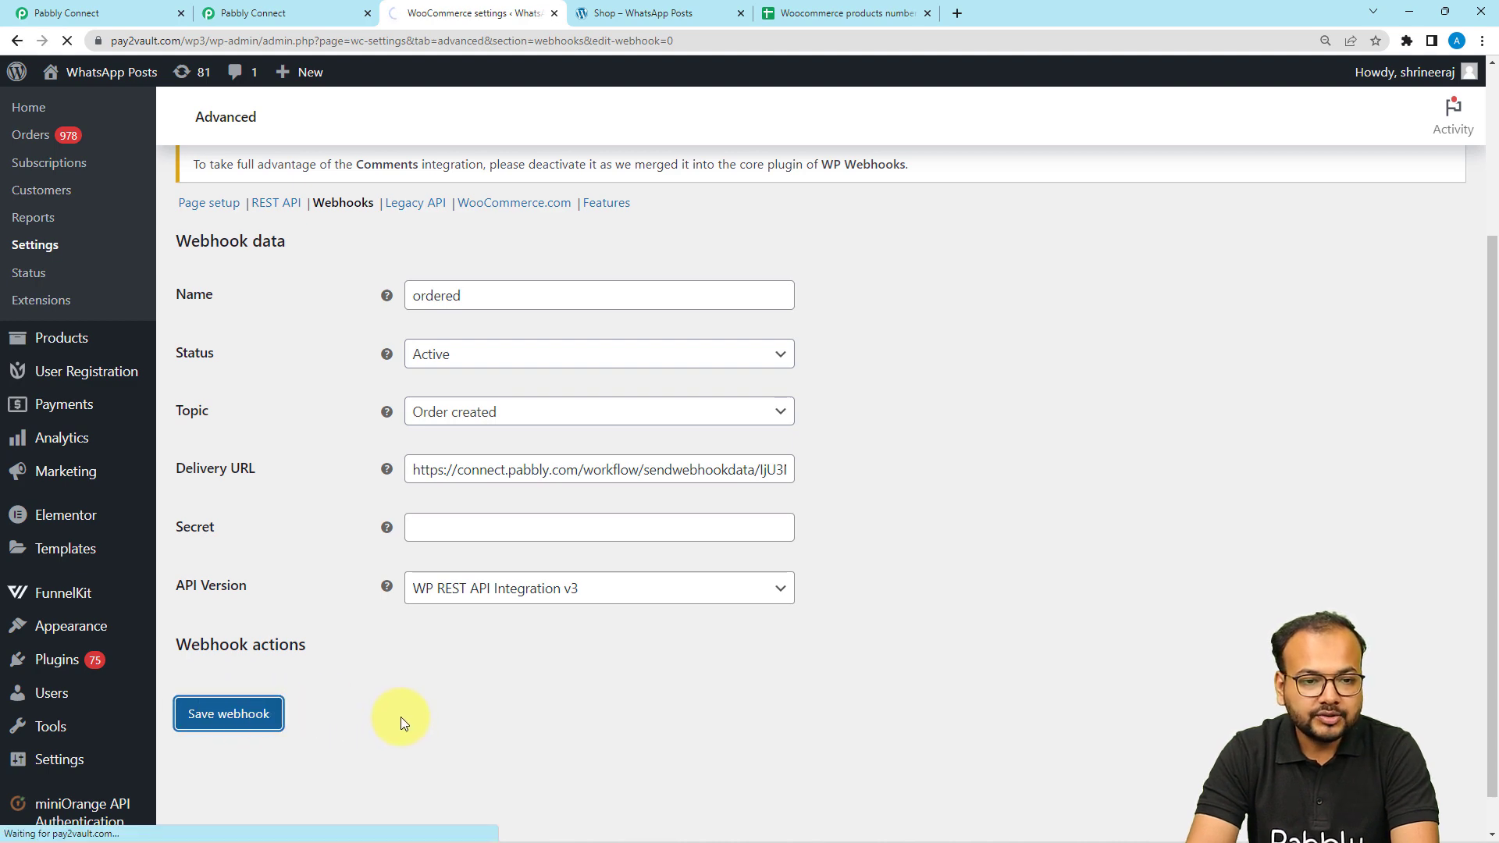
Check the saved webhook in WordPress and the response it sent to the Pabbly Connect trigger
left_click(110, 12)
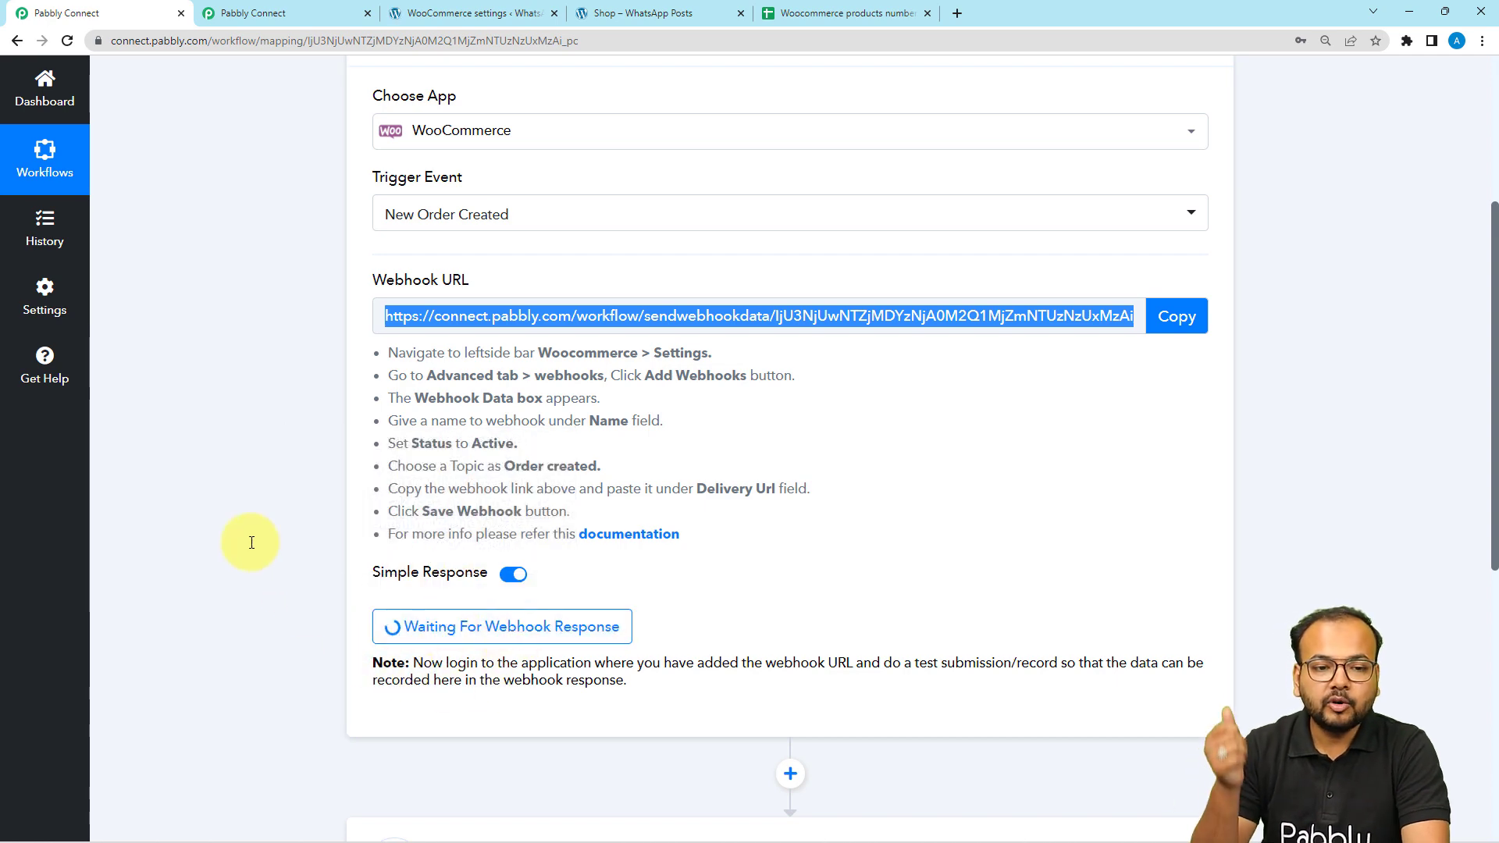
left_click(447, 16)
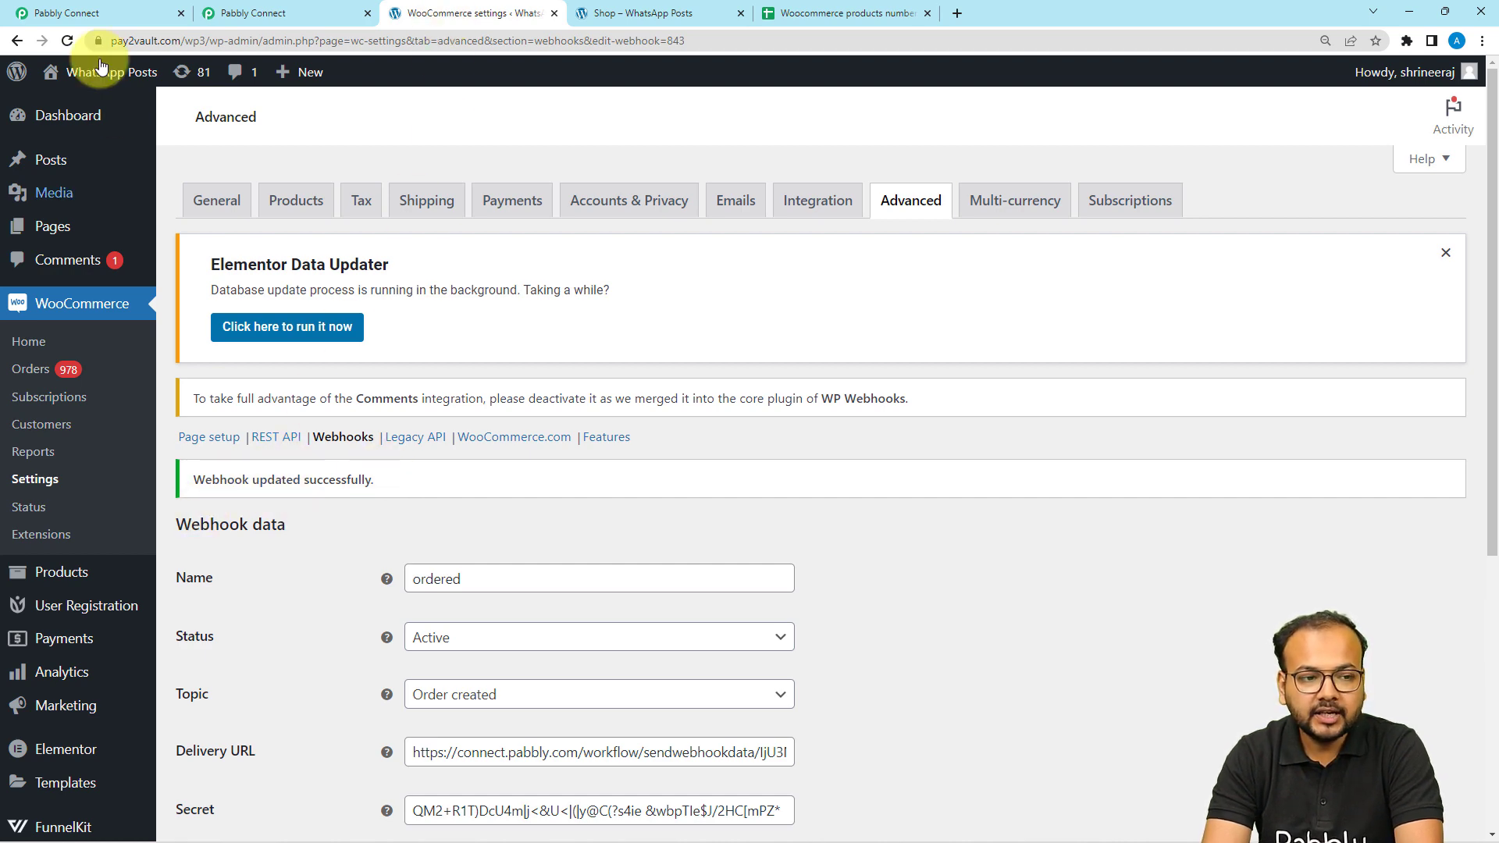
left_click(100, 13)
scroll(206, 484, "down", 3)
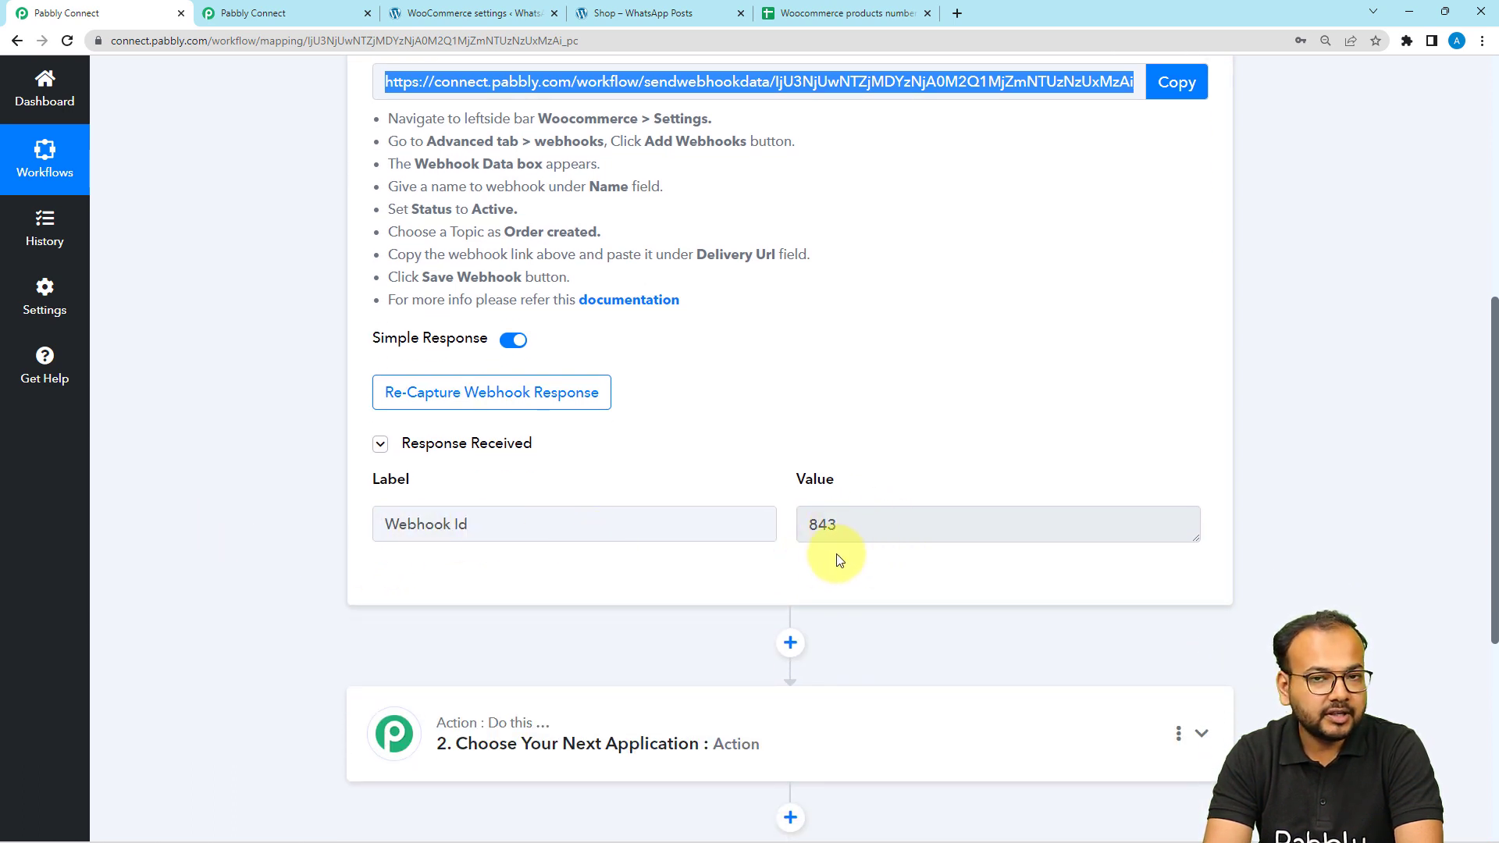
scroll(190, 443, "up", 1)
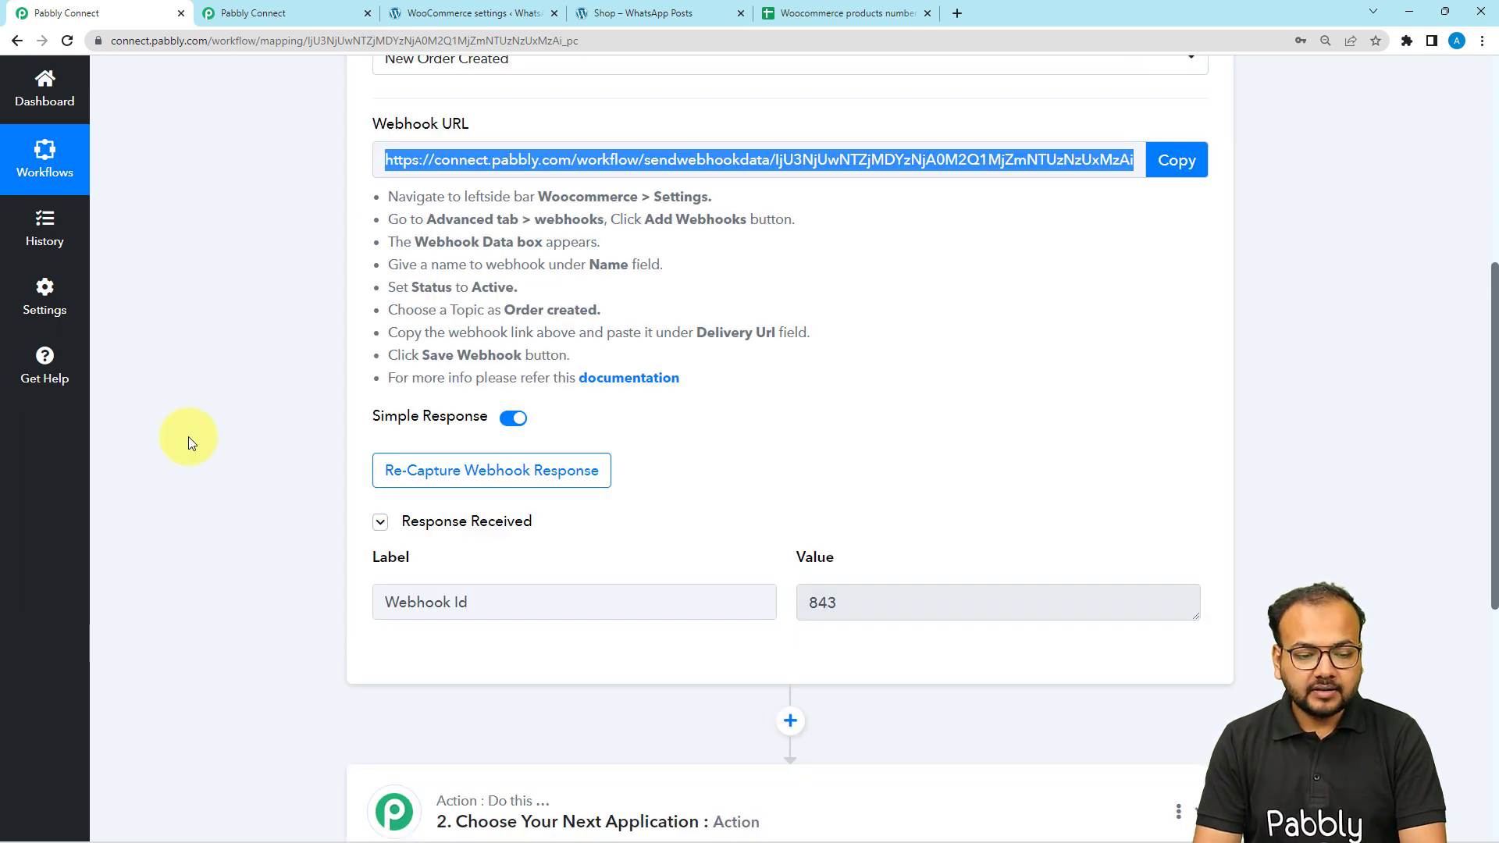
Start re-capturing the trigger's webhook response and confirm the recapture
left_click(493, 468)
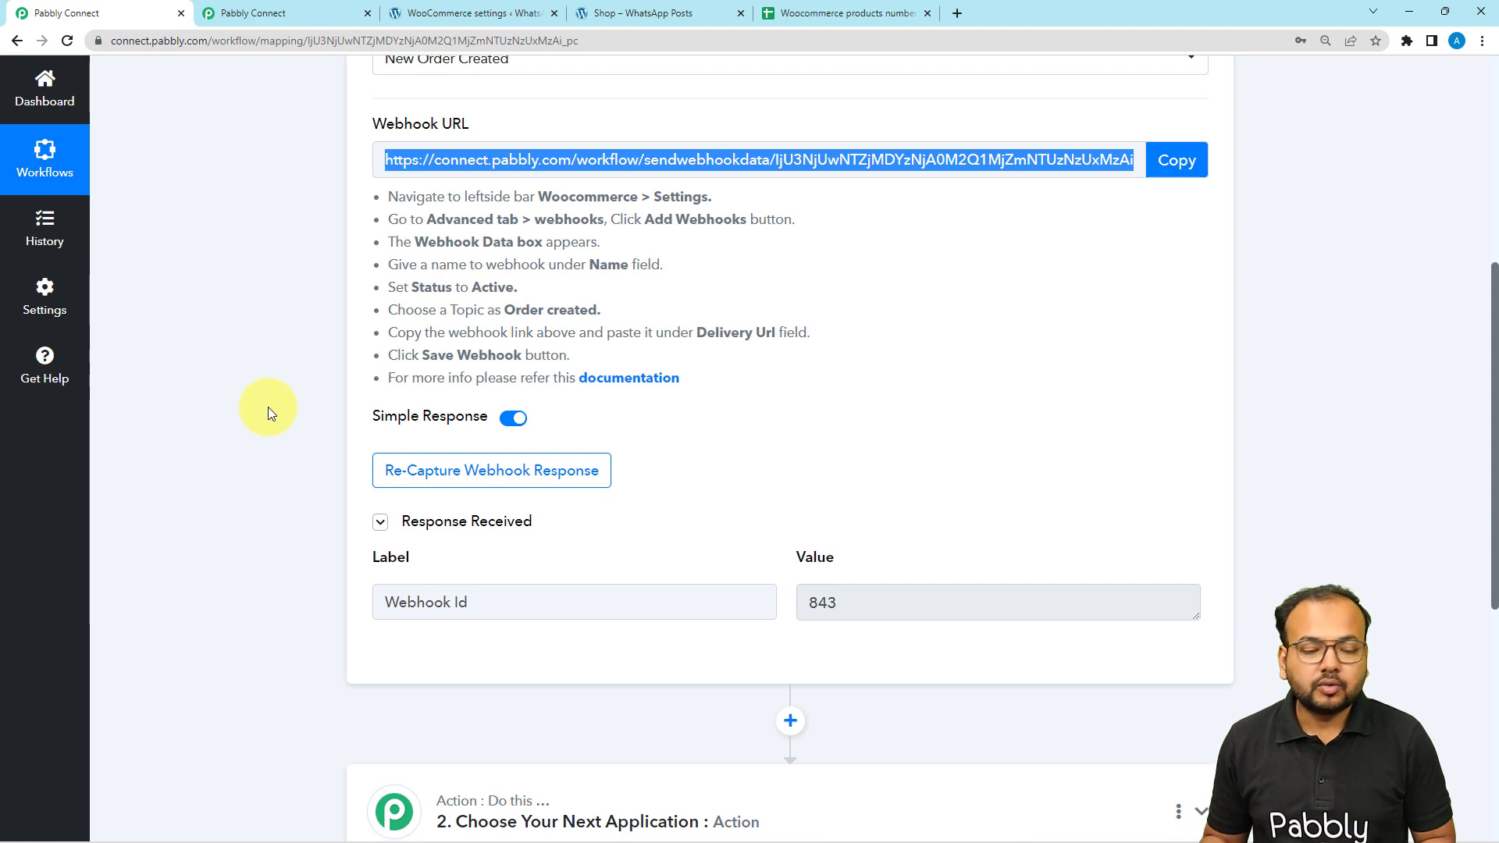
left_click(395, 469)
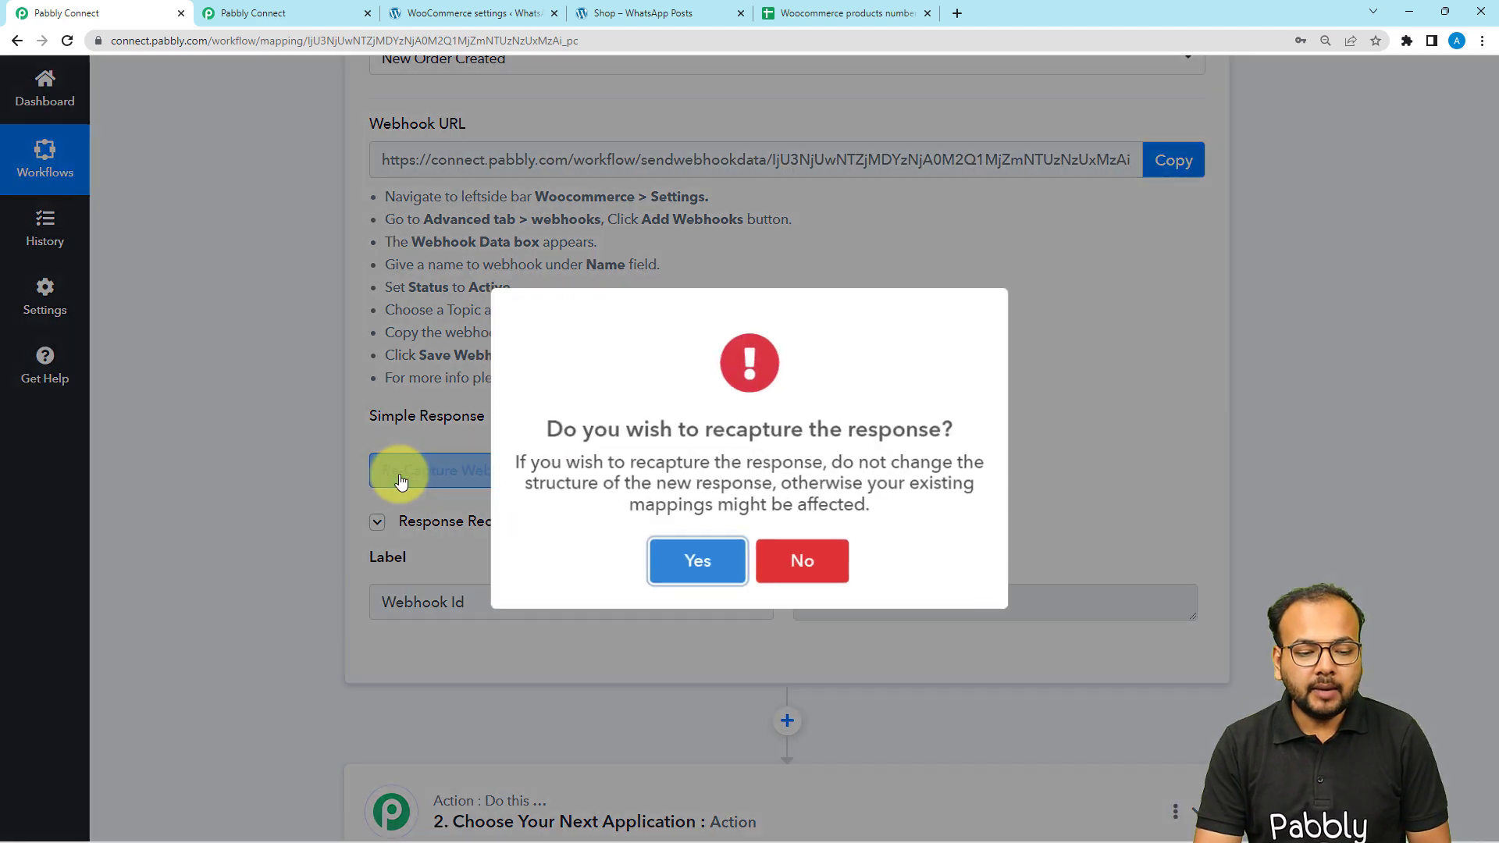
left_click(703, 557)
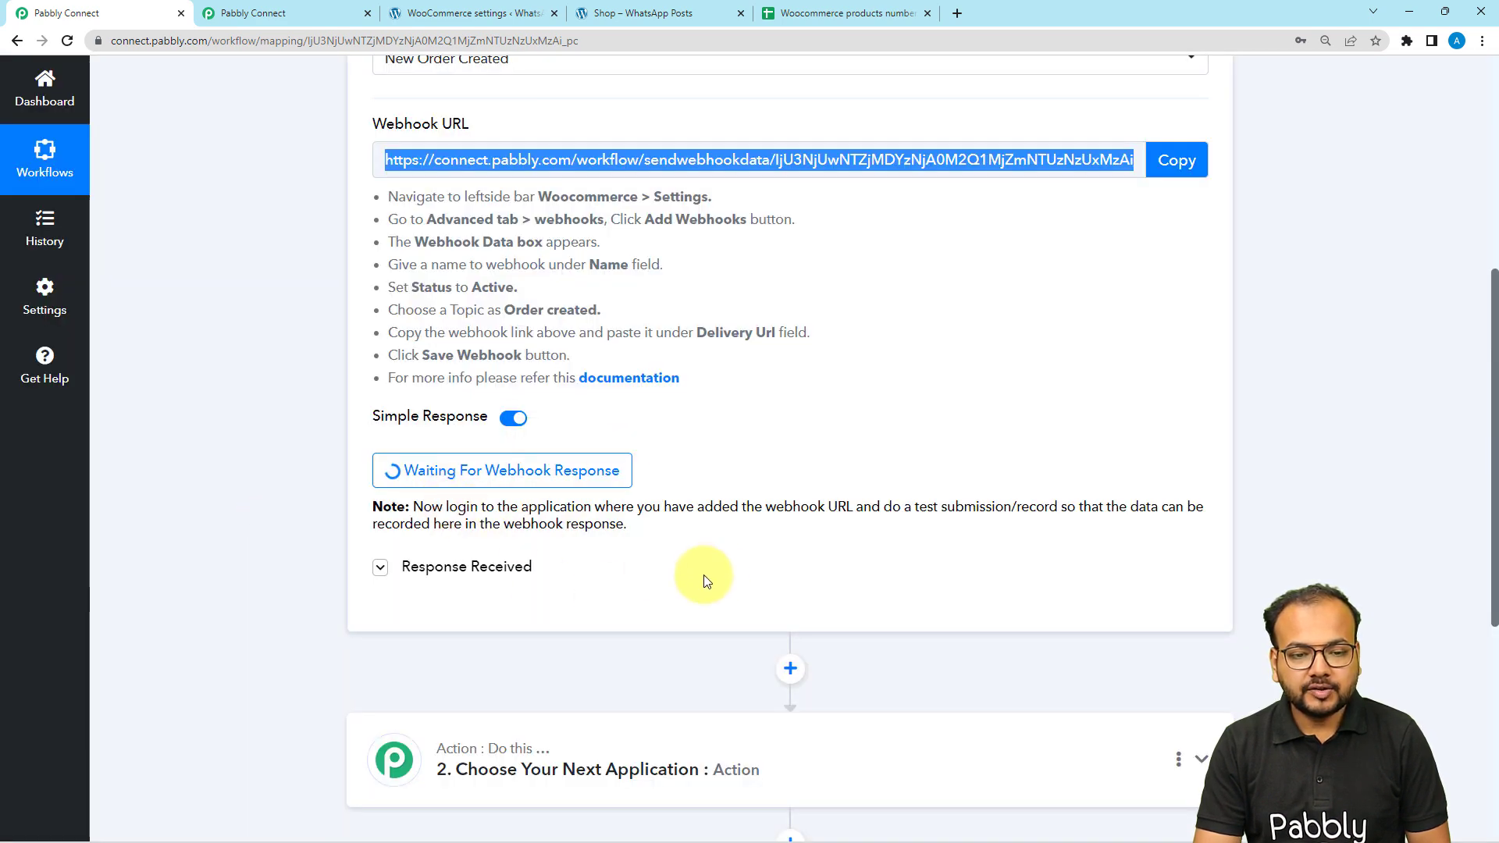
left_click(717, 575)
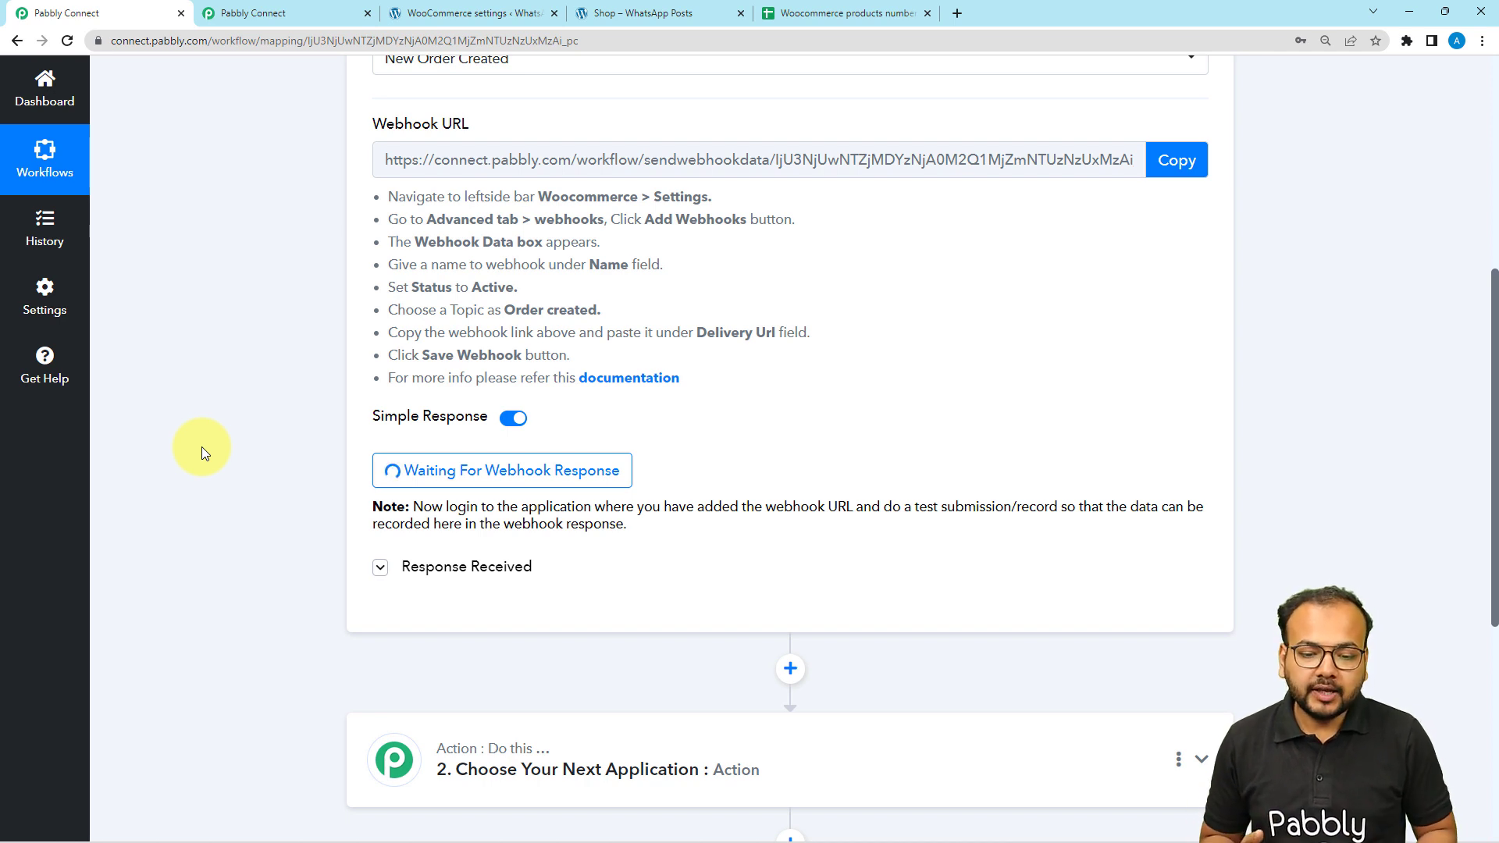
In the WordPress shop, add the Eclipse Coffee Mug in a new tab and the Guitar to the cart
left_click(591, 16)
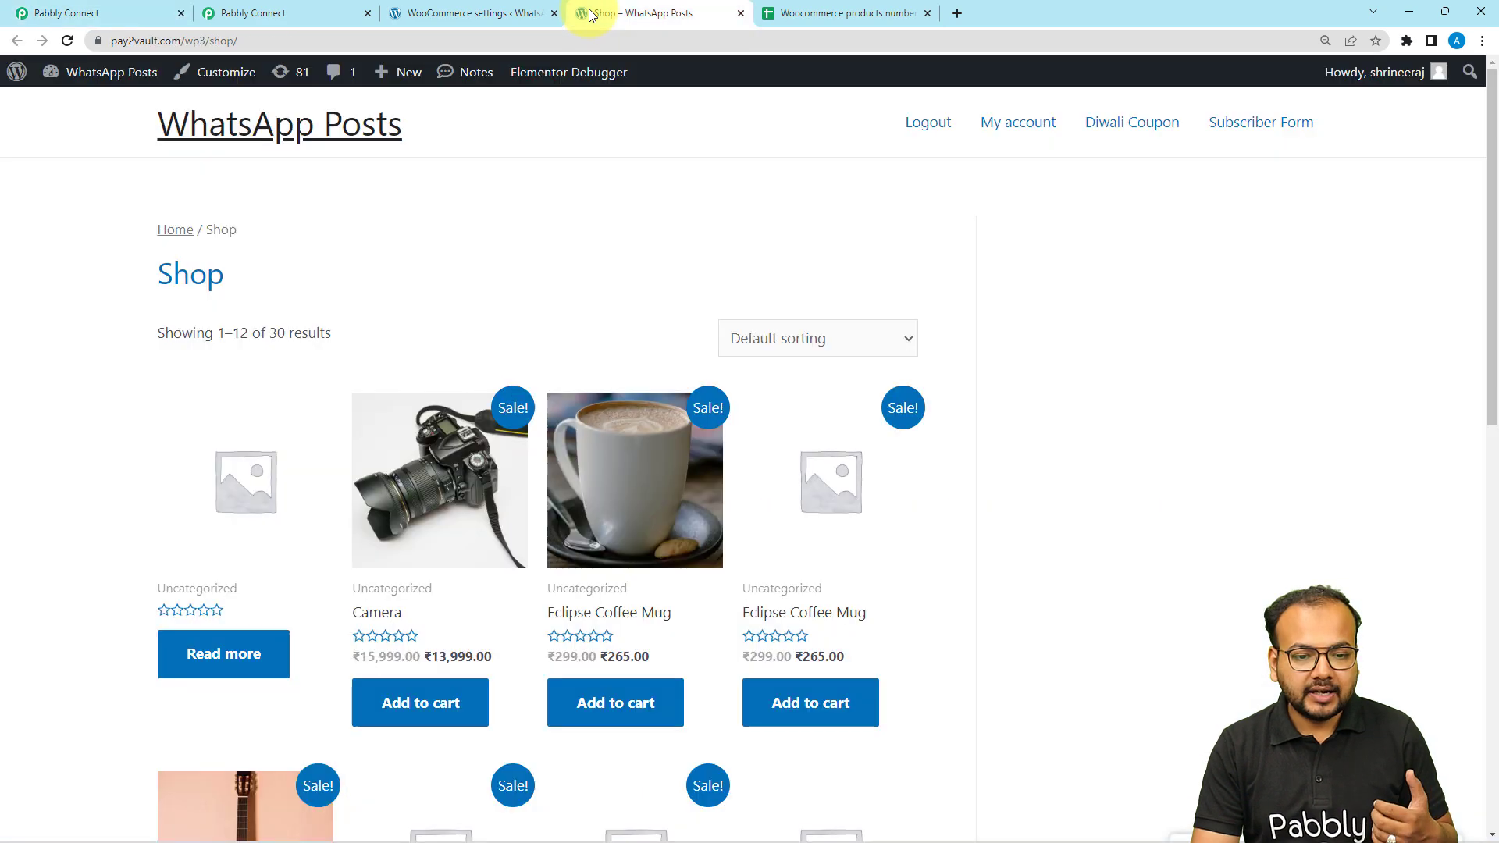
scroll(433, 242, "down", 3)
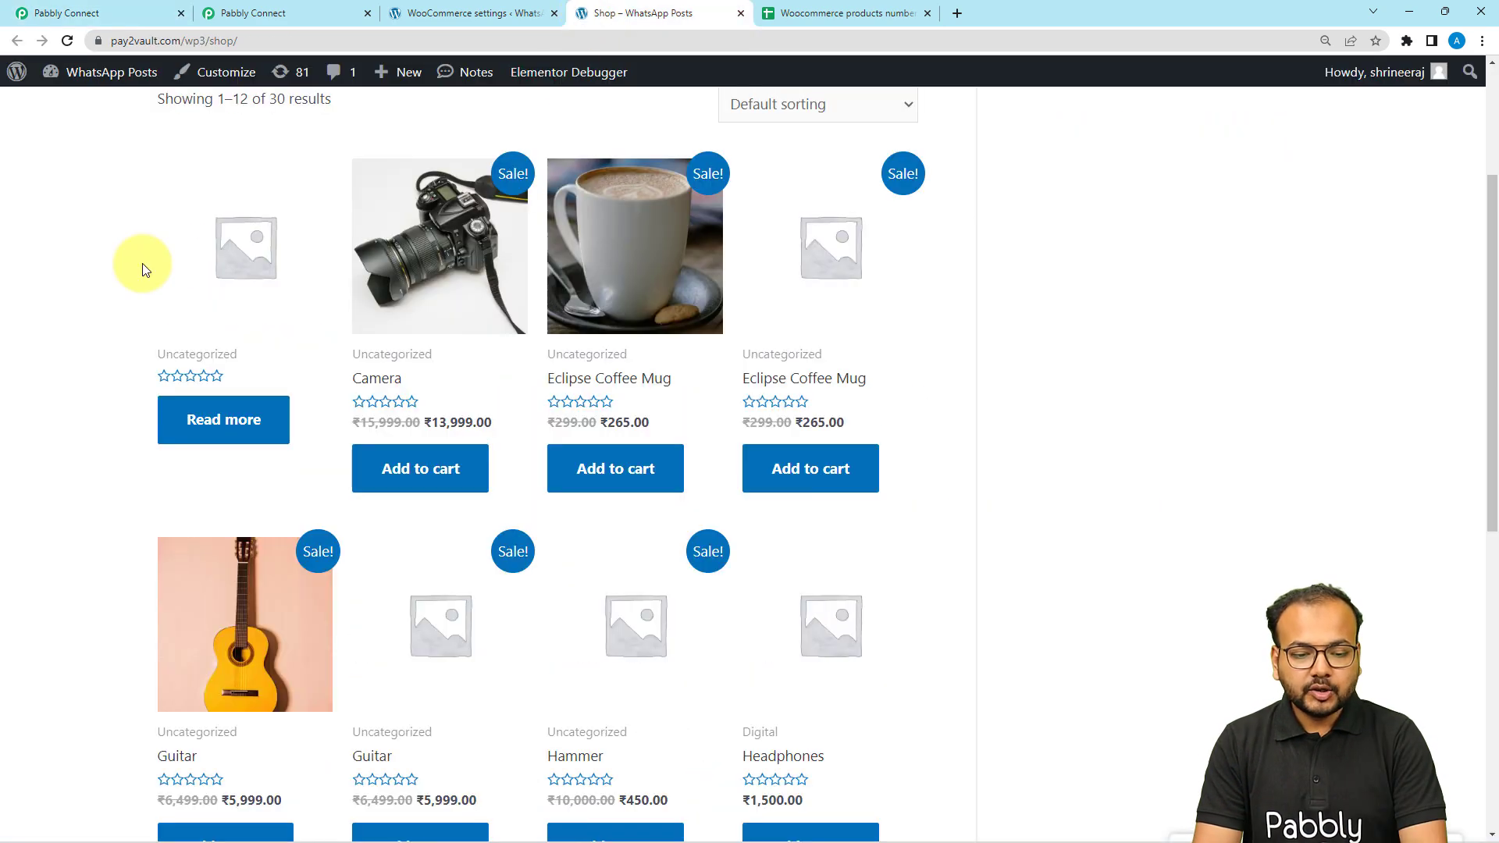
scroll(140, 262, "up", 1)
scroll(141, 268, "down", 2)
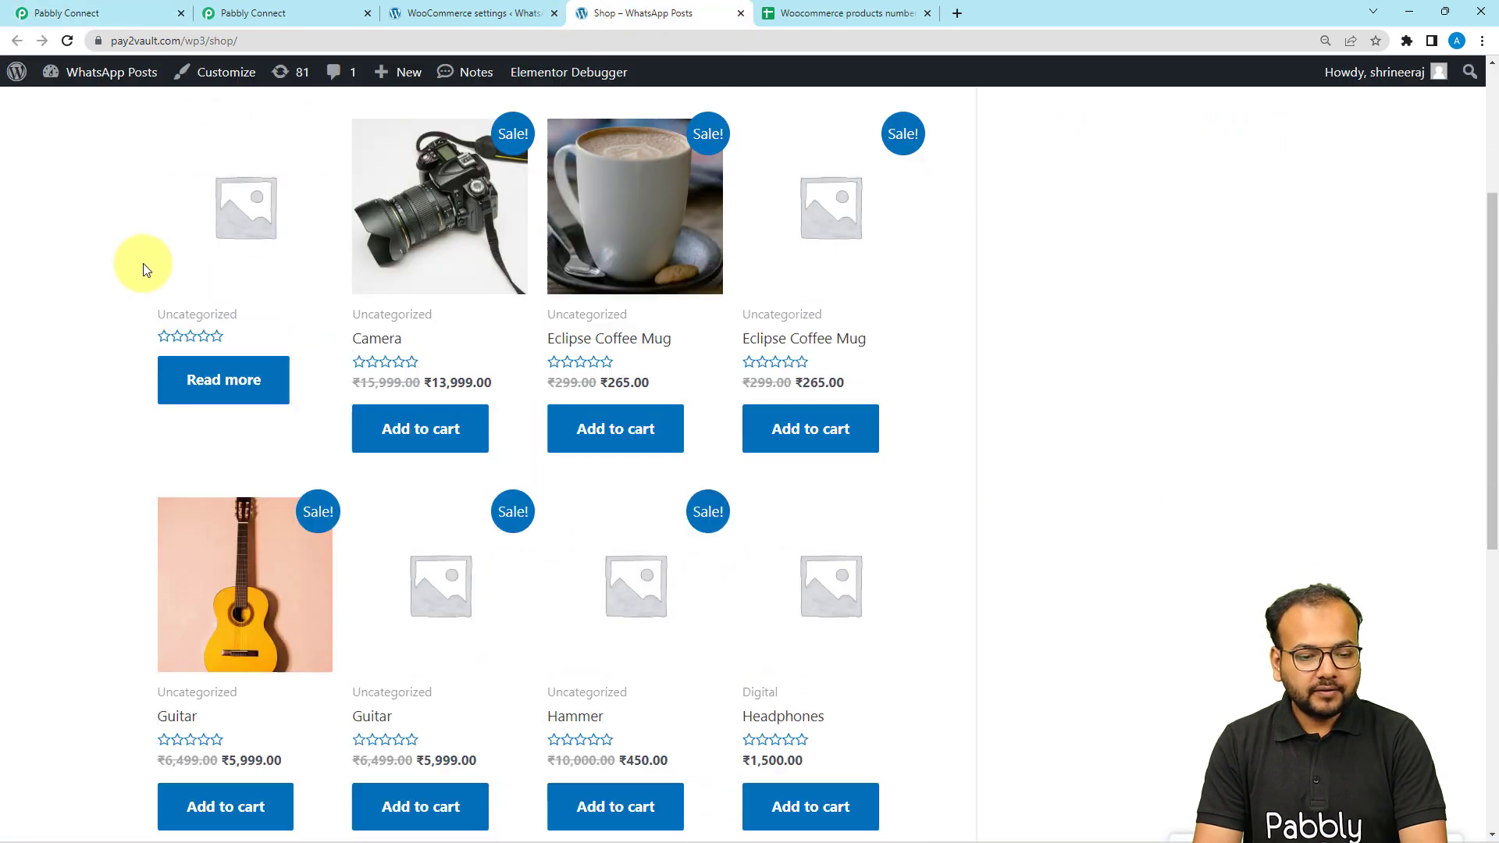
right_click(565, 394)
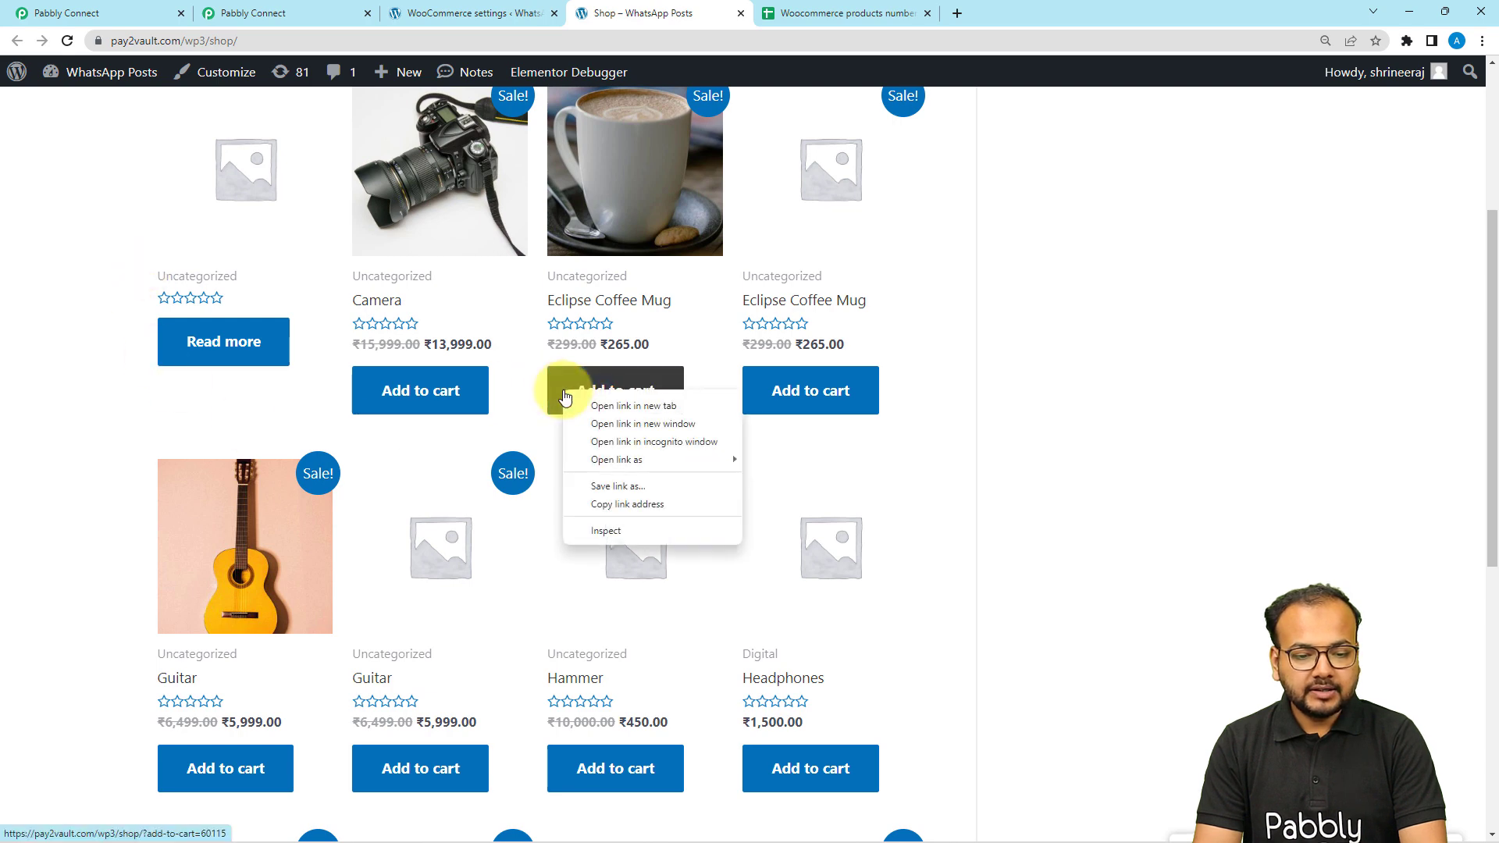
left_click(590, 414)
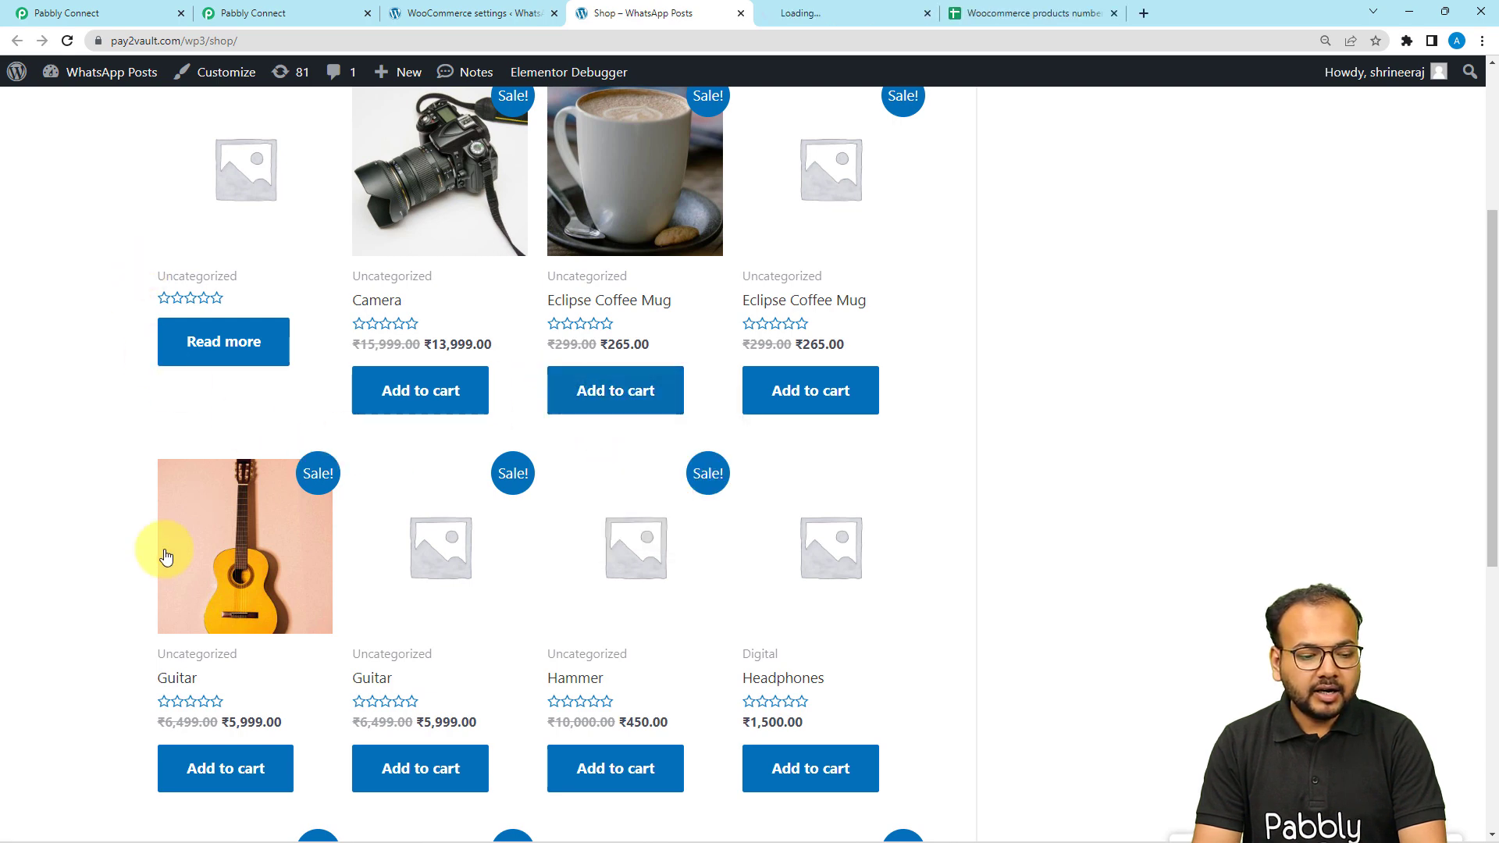
scroll(153, 558, "down", 2)
left_click(211, 599)
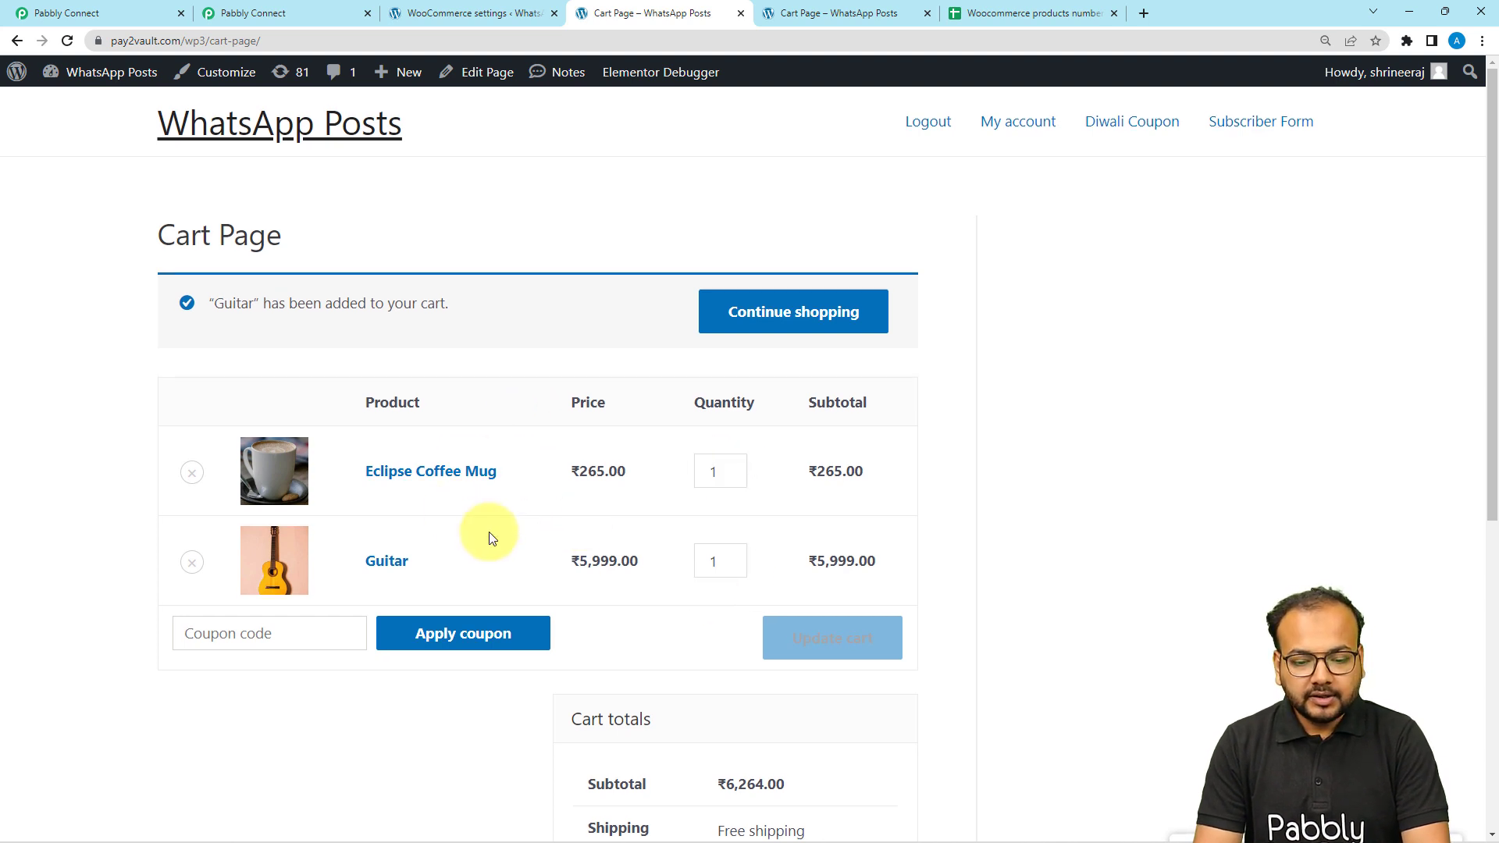
Proceed from the cart to checkout and place the test order with the prefilled billing details and cash on delivery
scroll(489, 534, "down", 2)
scroll(489, 537, "down", 5)
left_click(636, 625)
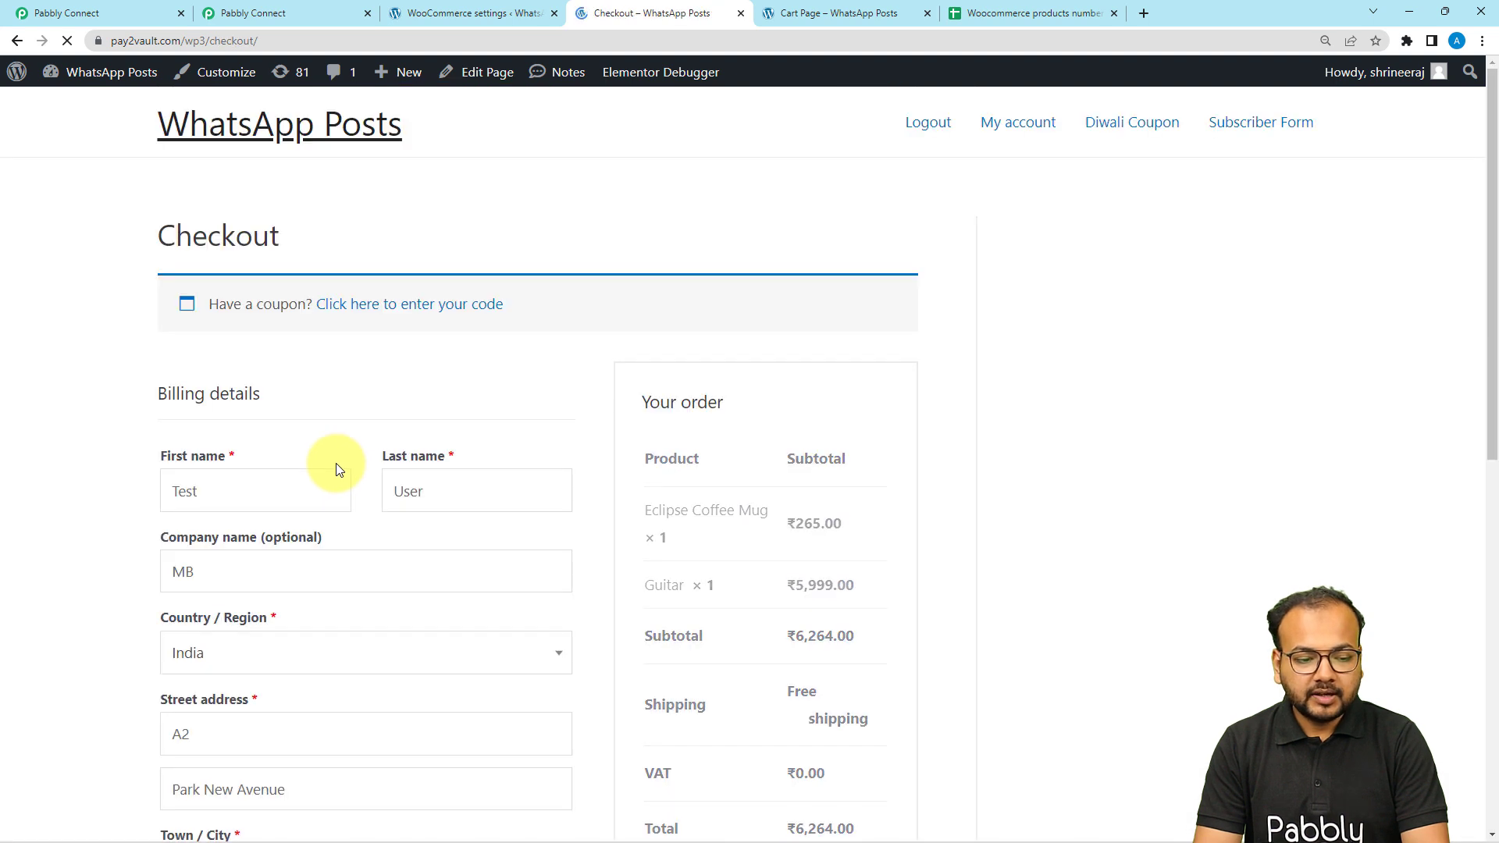
scroll(123, 340, "down", 2)
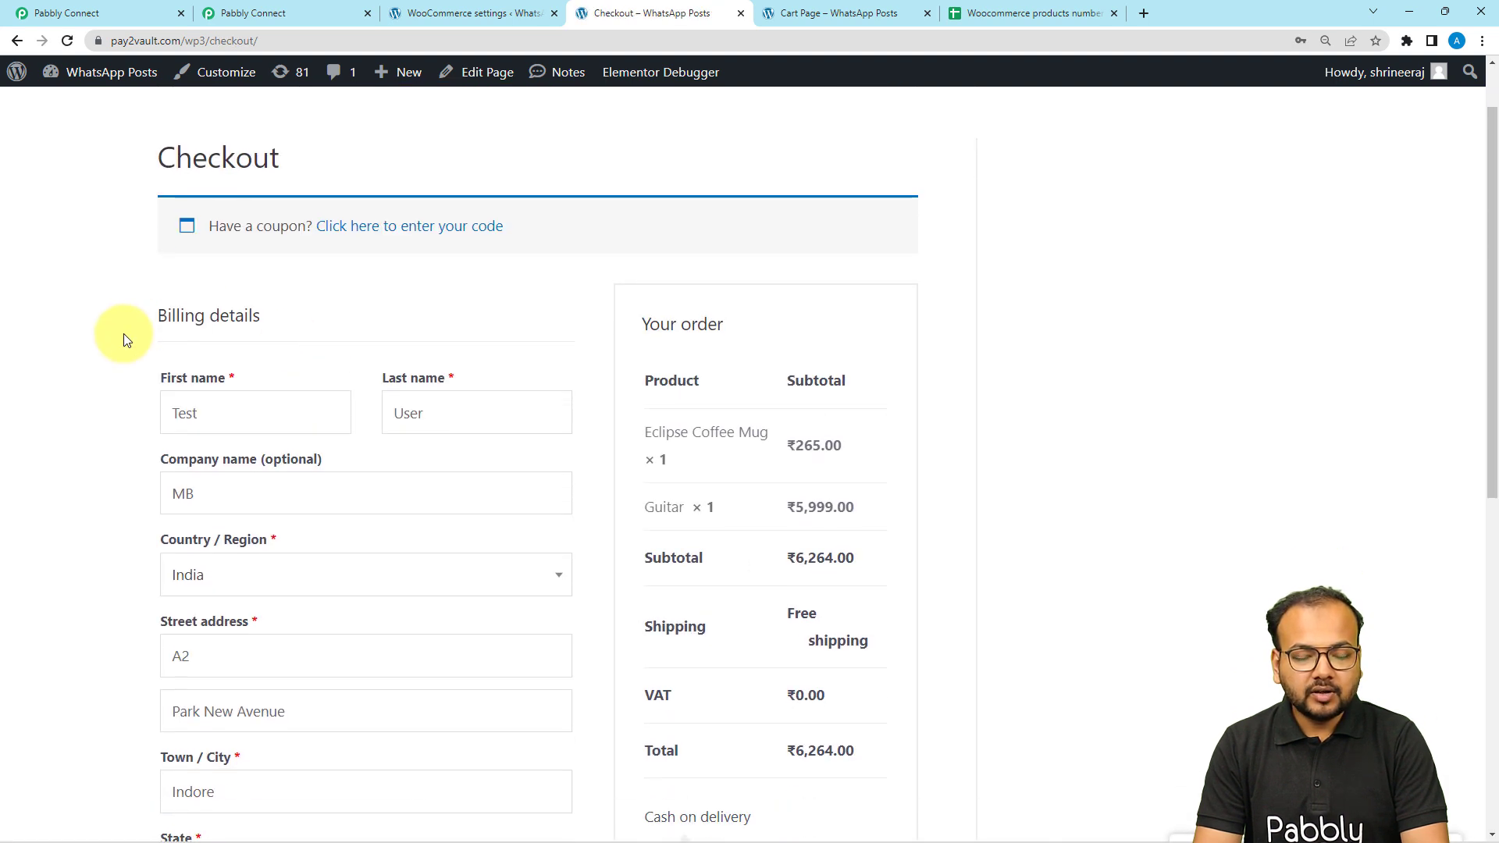
scroll(123, 340, "down", 3)
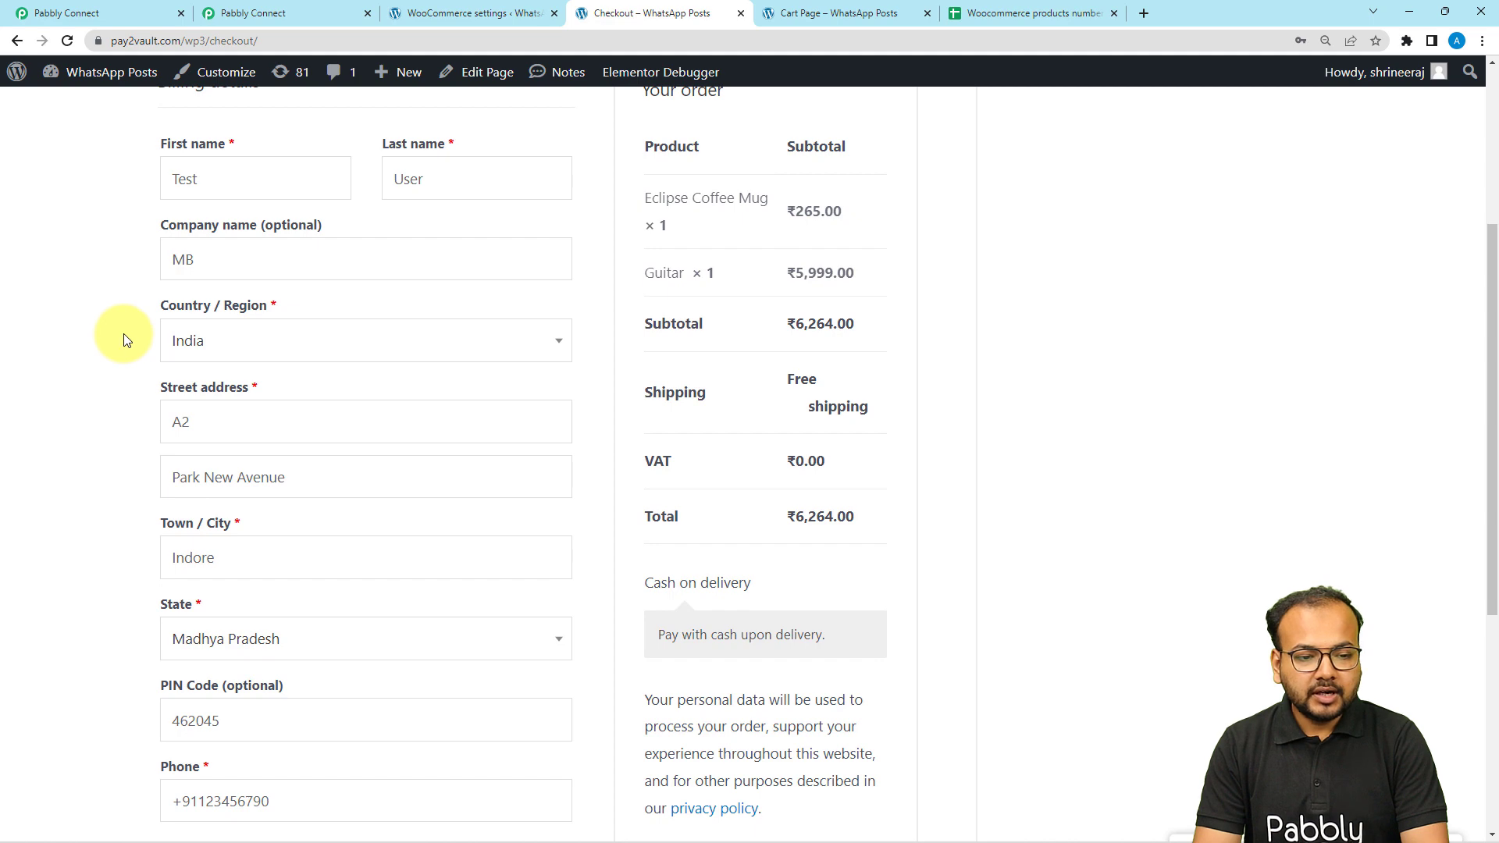
scroll(107, 489, "down", 3)
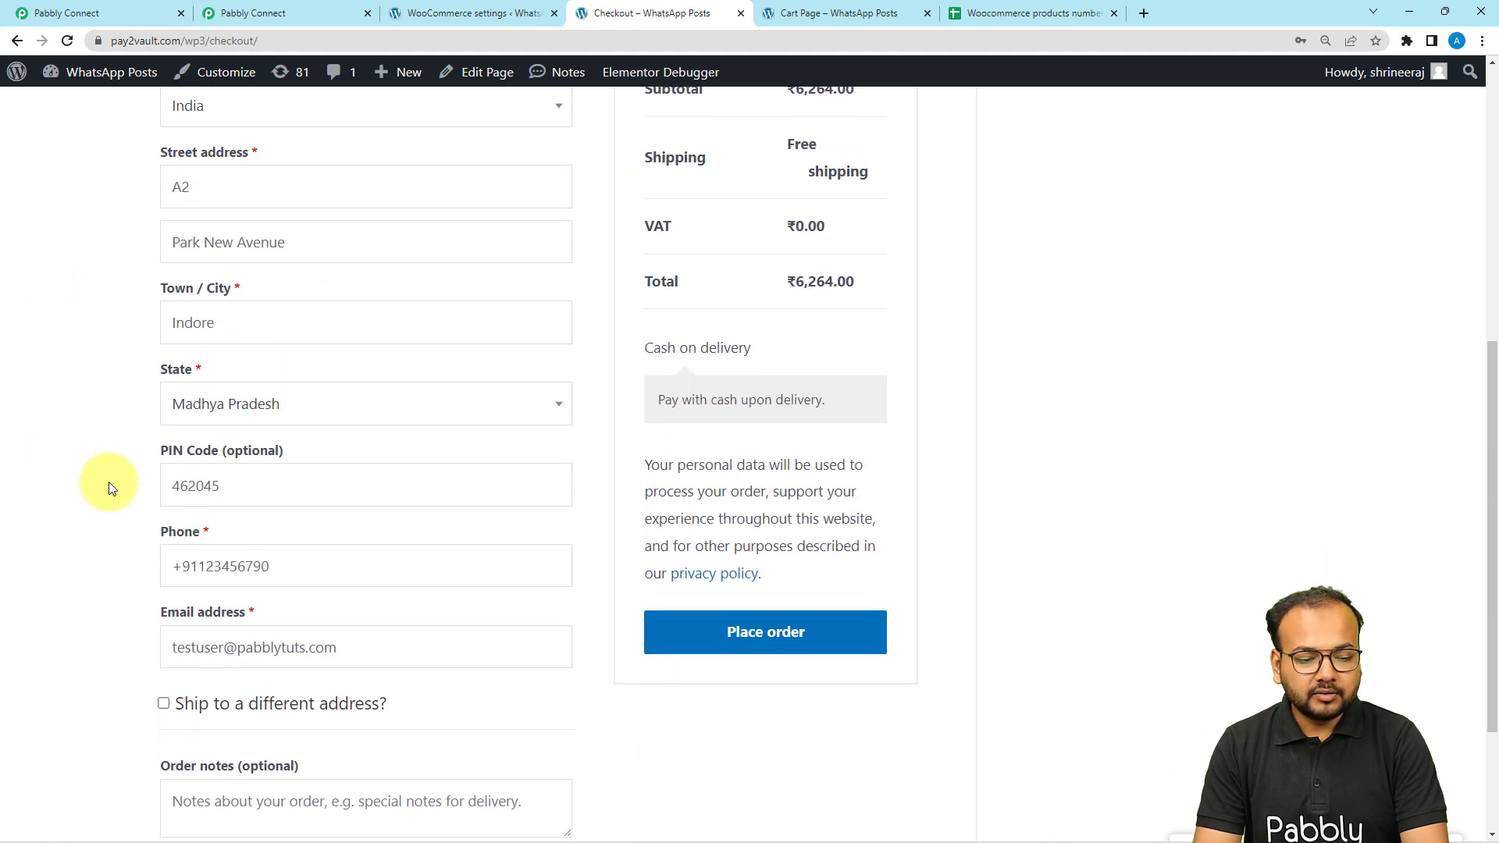
scroll(106, 489, "down", 3)
left_click(790, 452)
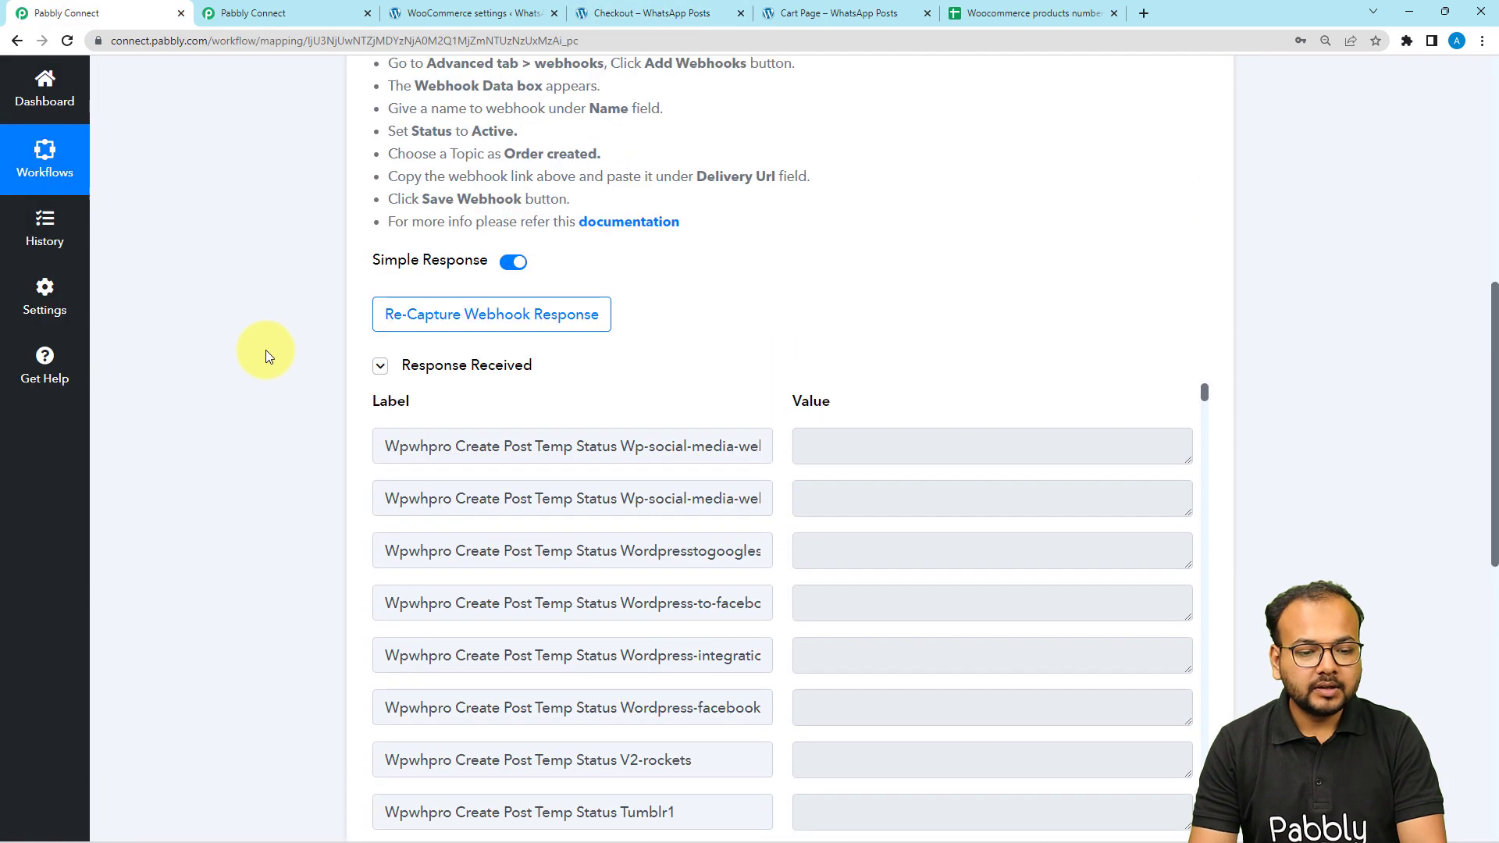
Examine the order data captured by the Pabbly Connect trigger, including the order total, status and shipping line items
scroll(211, 367, "down", 2)
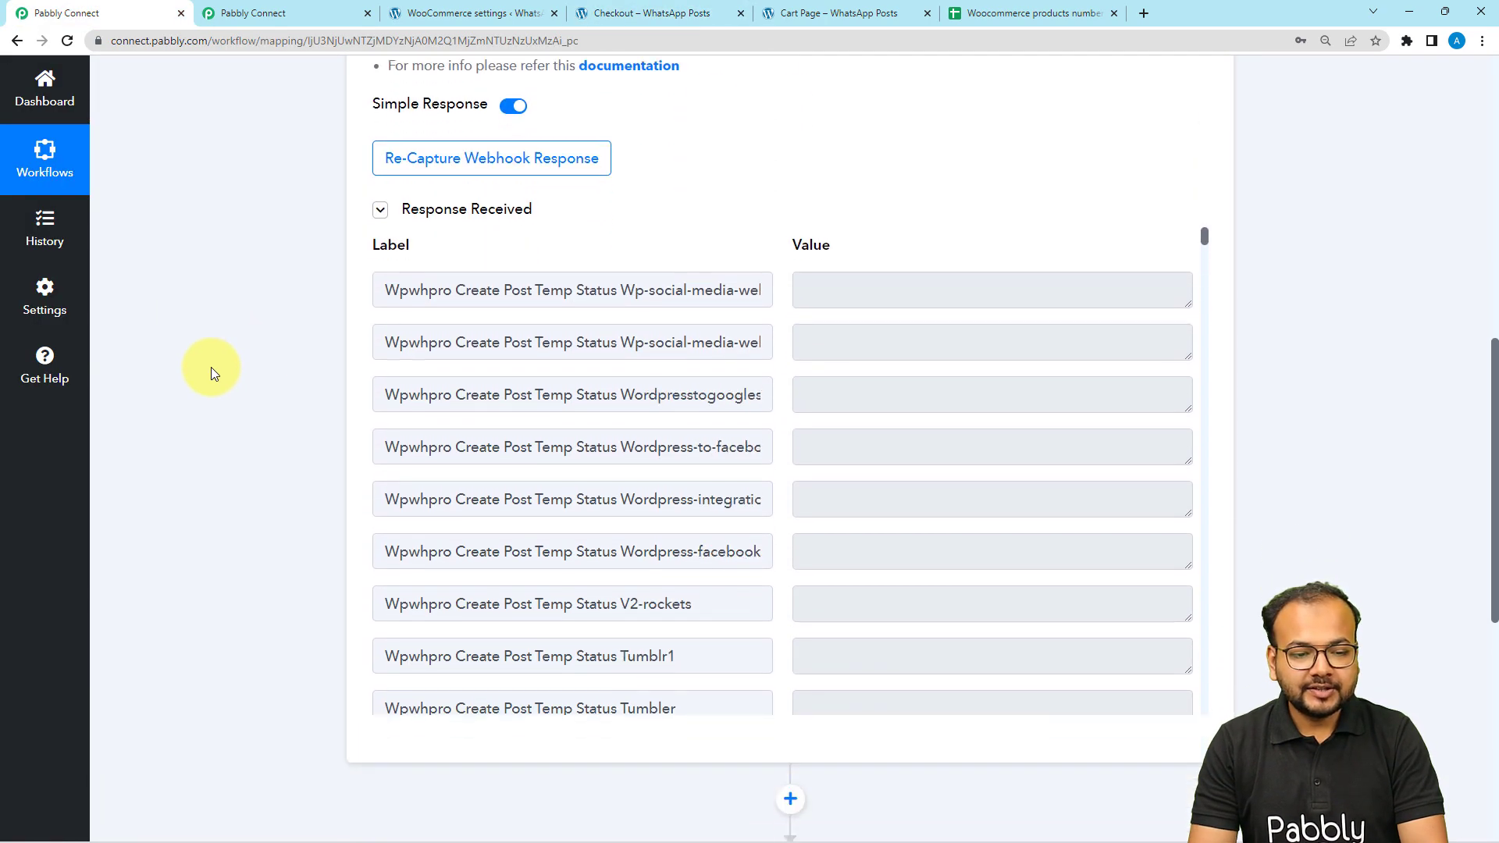
scroll(548, 372, "down", 3)
scroll(548, 371, "down", 20)
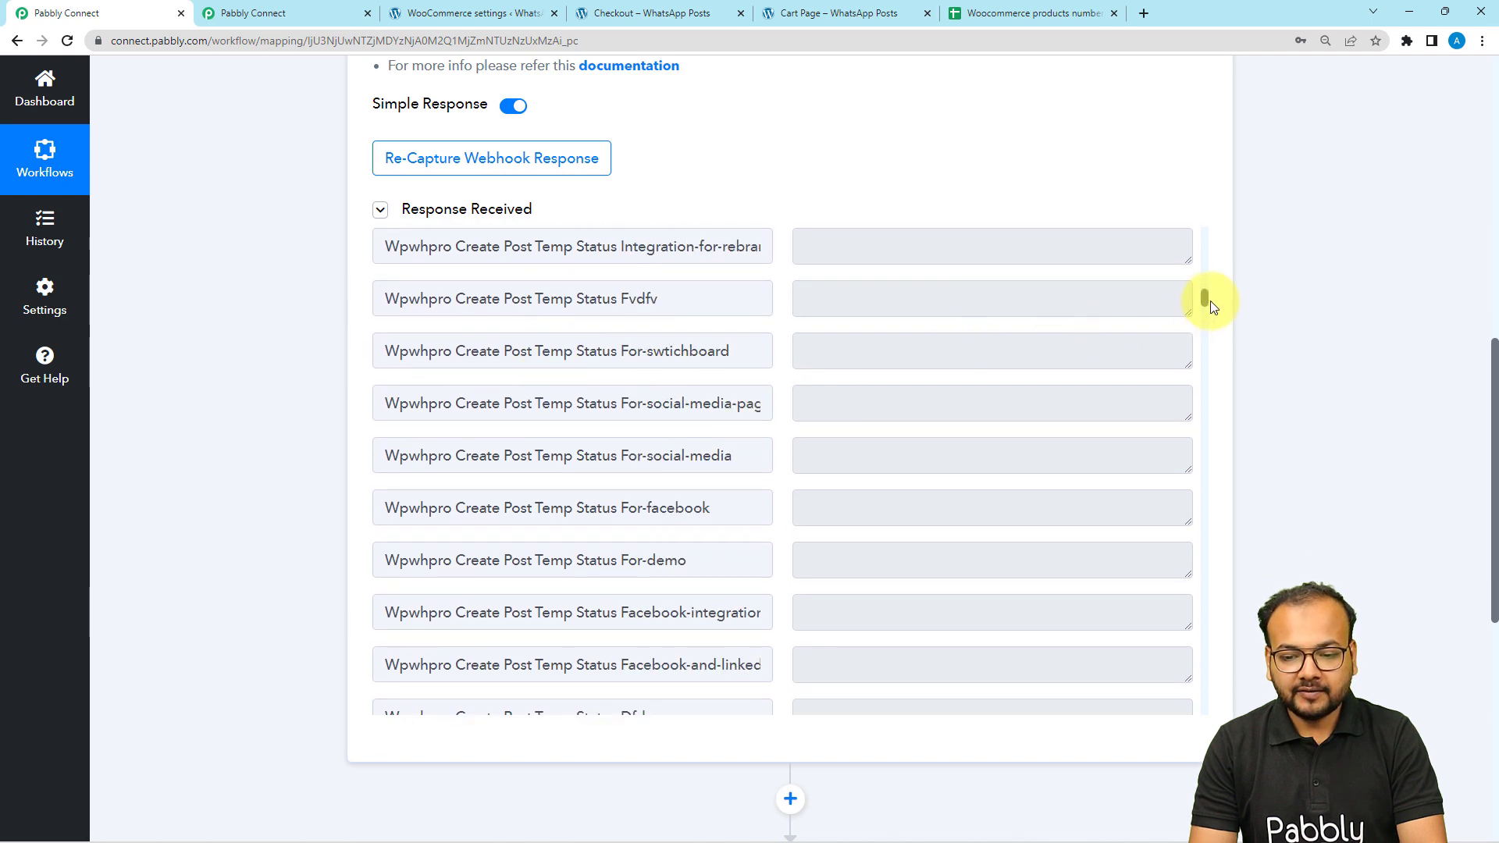
left_click_drag(1206, 295, 1208, 323)
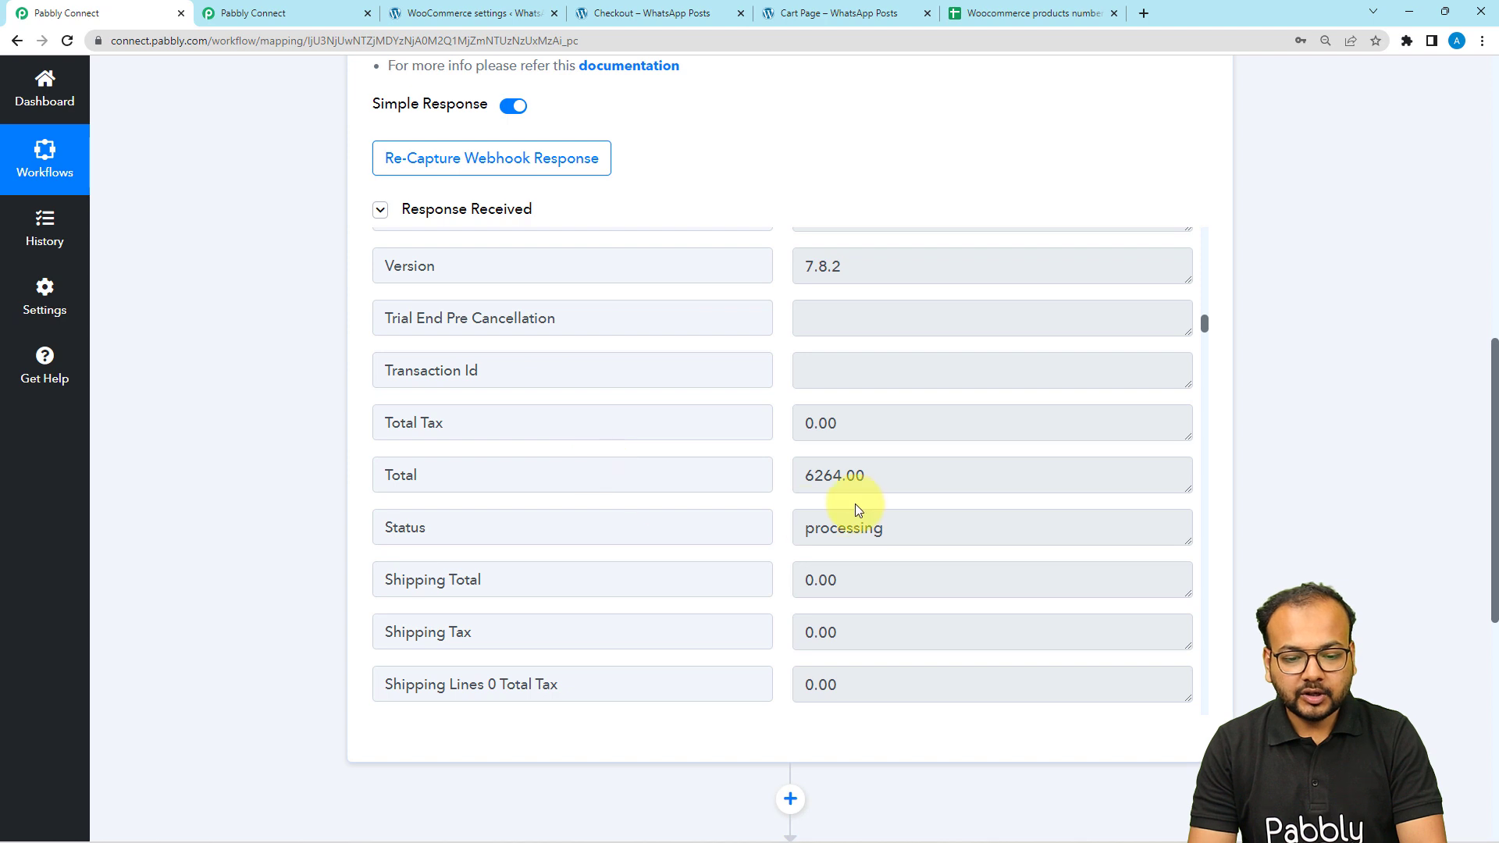
scroll(648, 496, "down", 3)
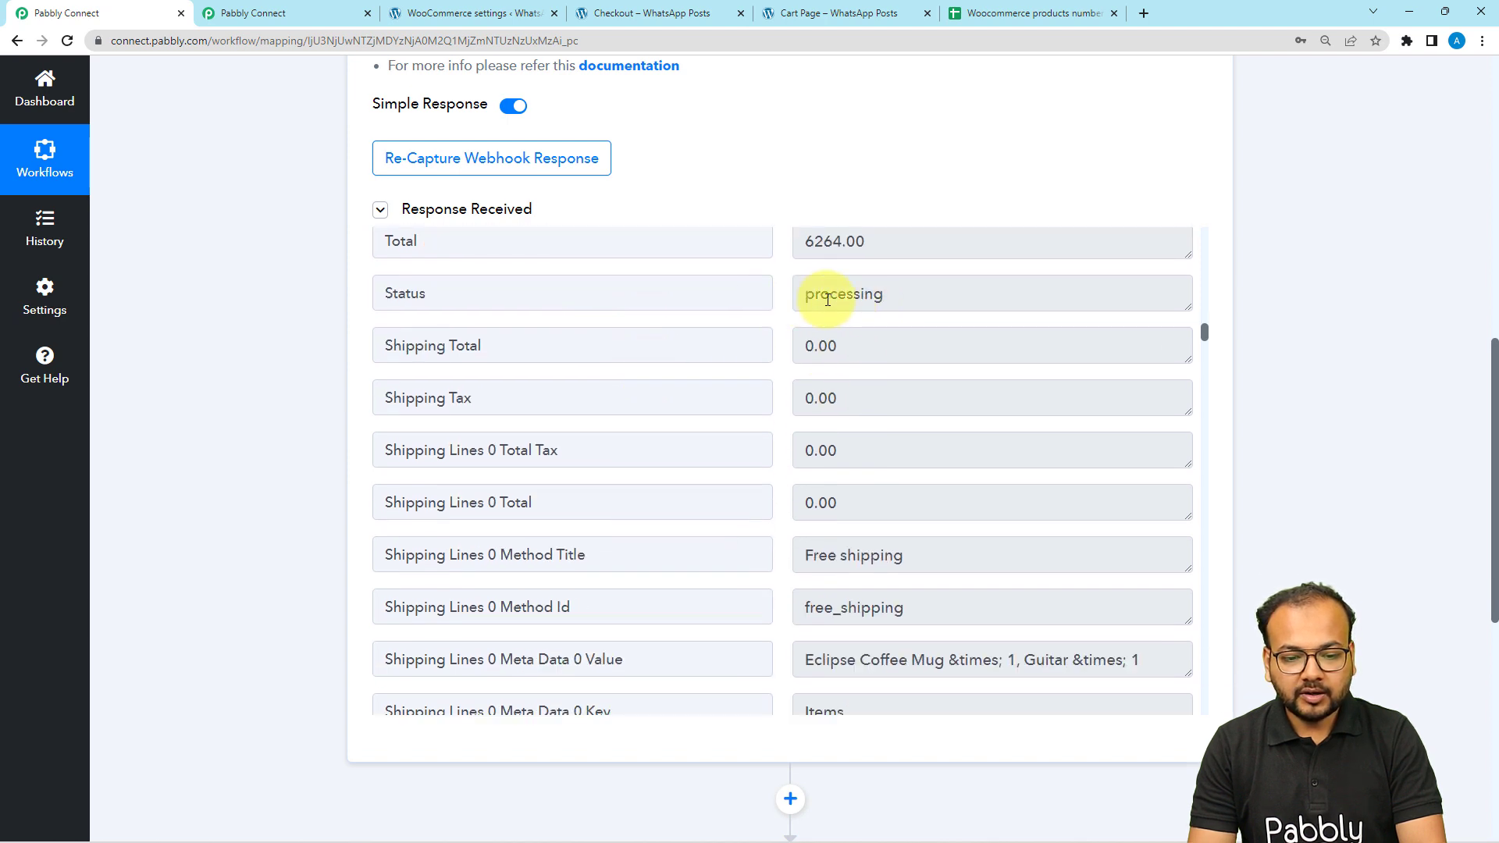
scroll(697, 446, "down", 2)
scroll(859, 436, "down", 1)
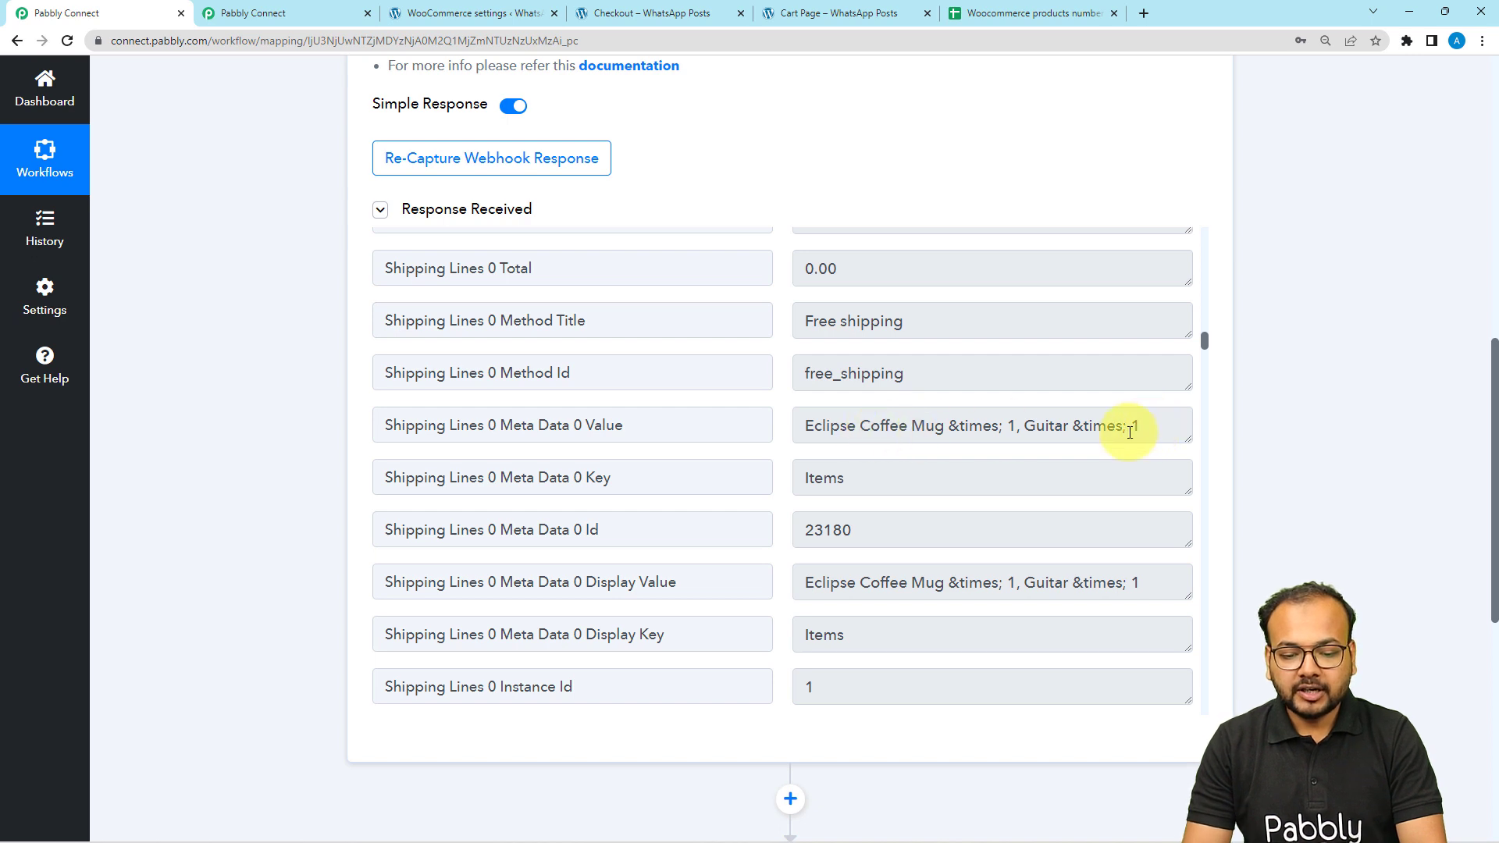
Examine the shipping, payment, metadata and individual line item fields in the trigger's captured simple response
scroll(751, 556, "down", 1)
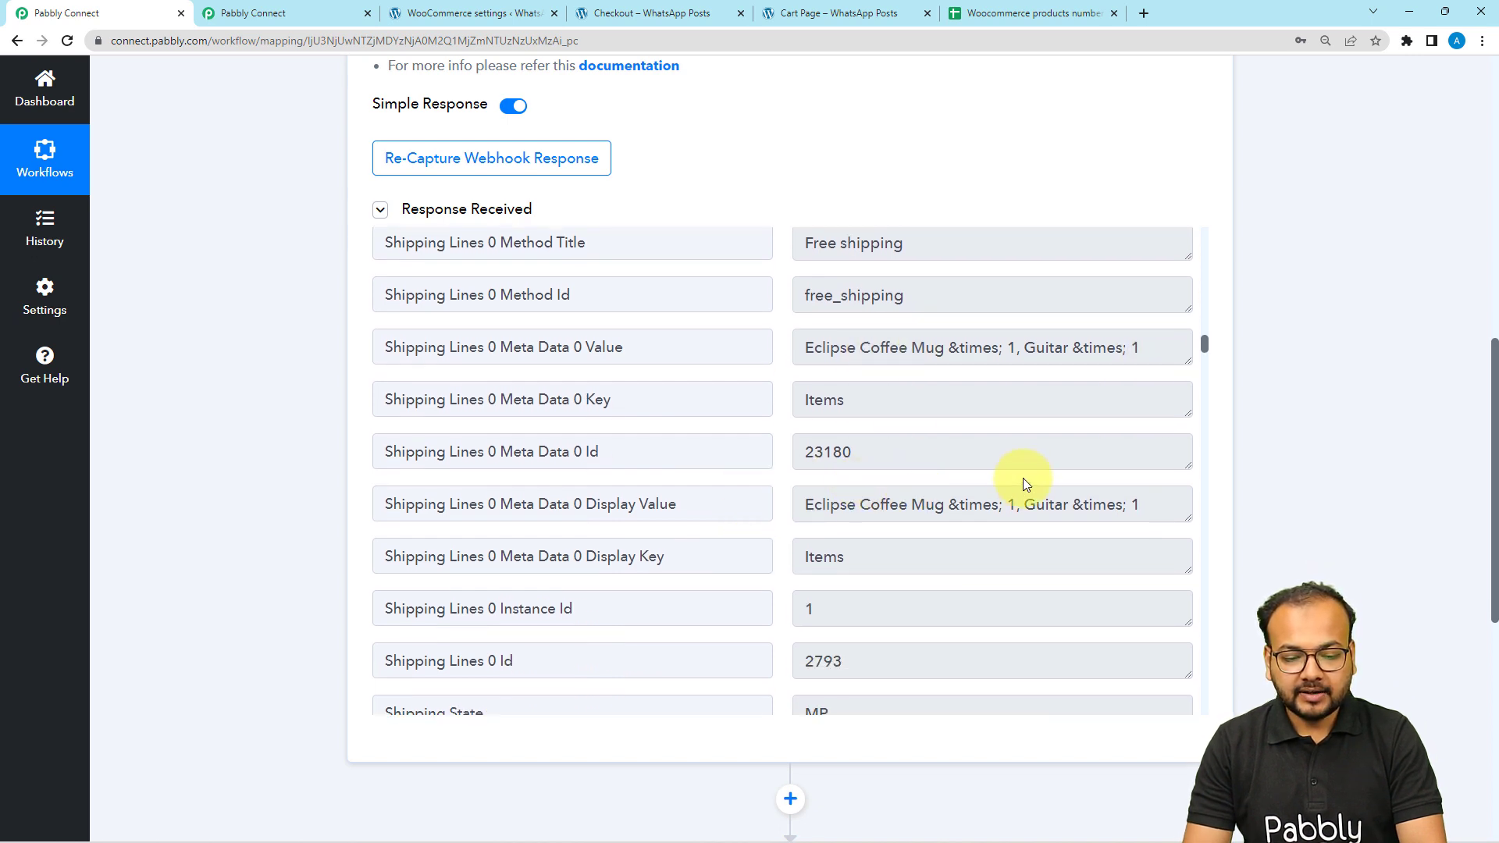
scroll(670, 559, "down", 3)
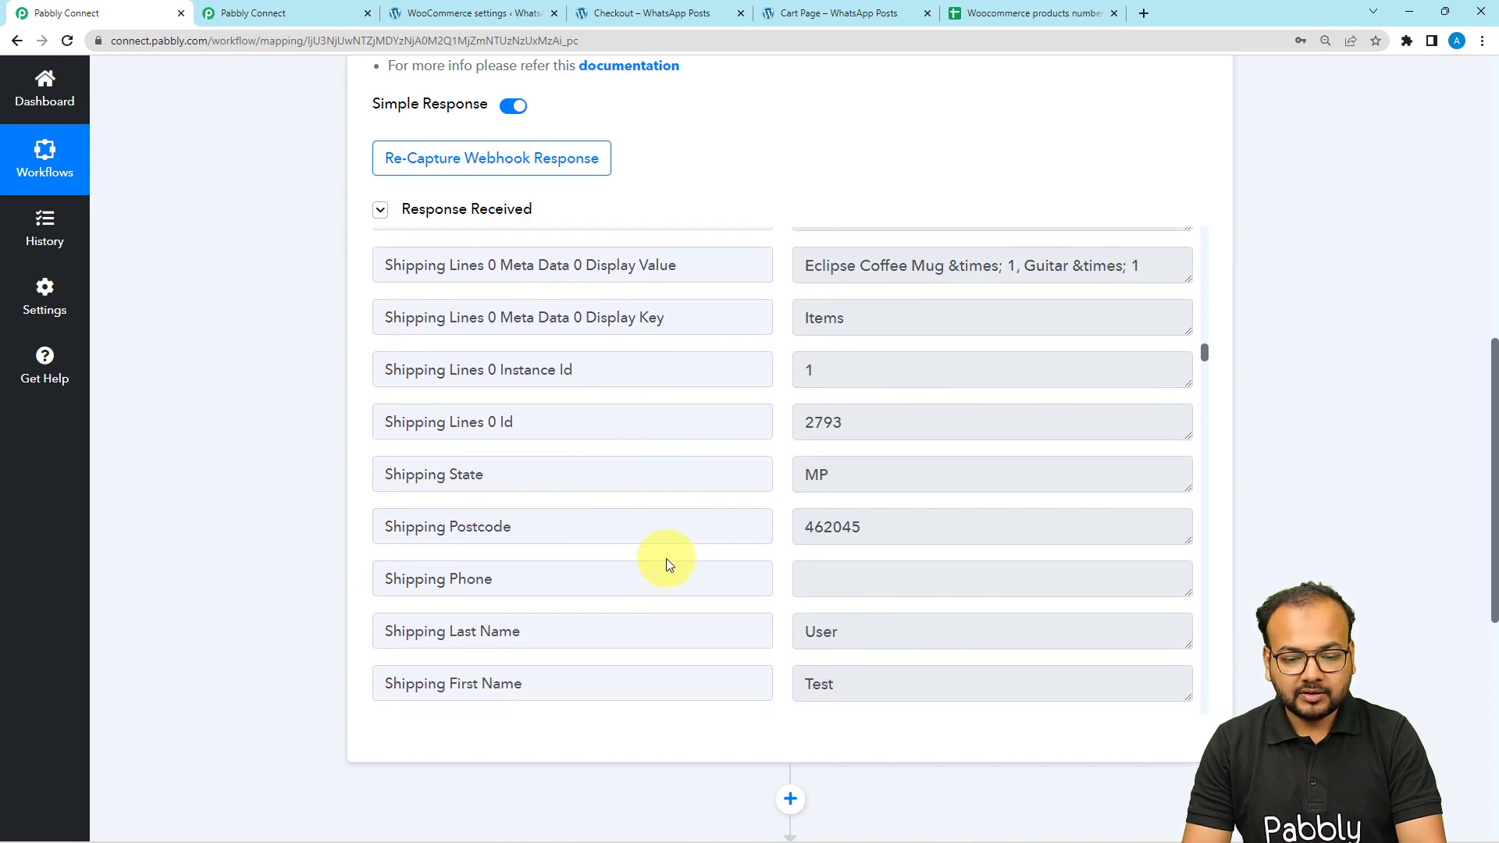
scroll(667, 559, "down", 2)
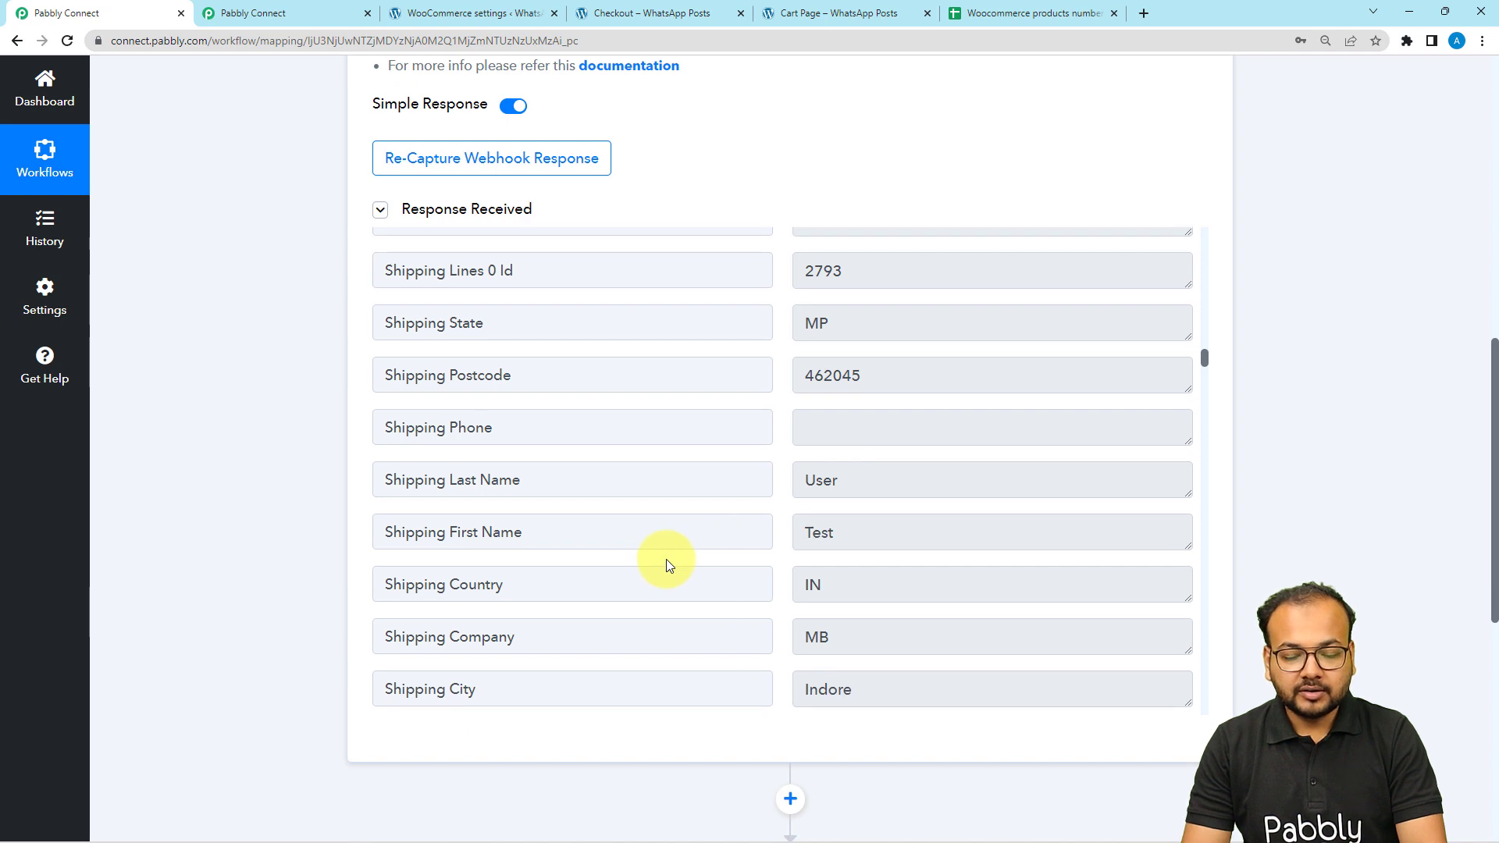
scroll(666, 559, "down", 6)
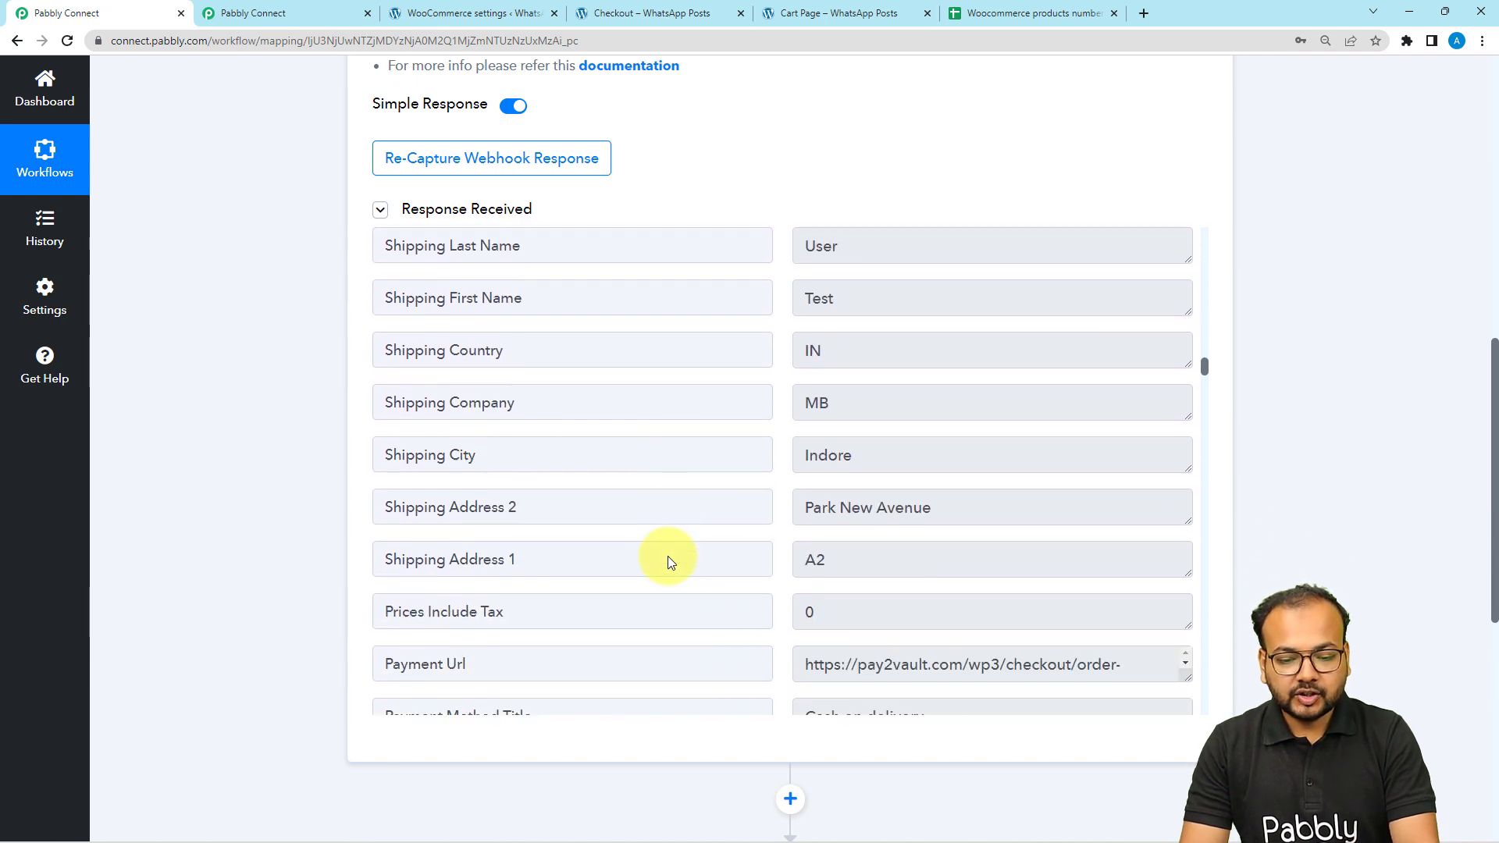
scroll(670, 557, "down", 2)
scroll(668, 553, "down", 4)
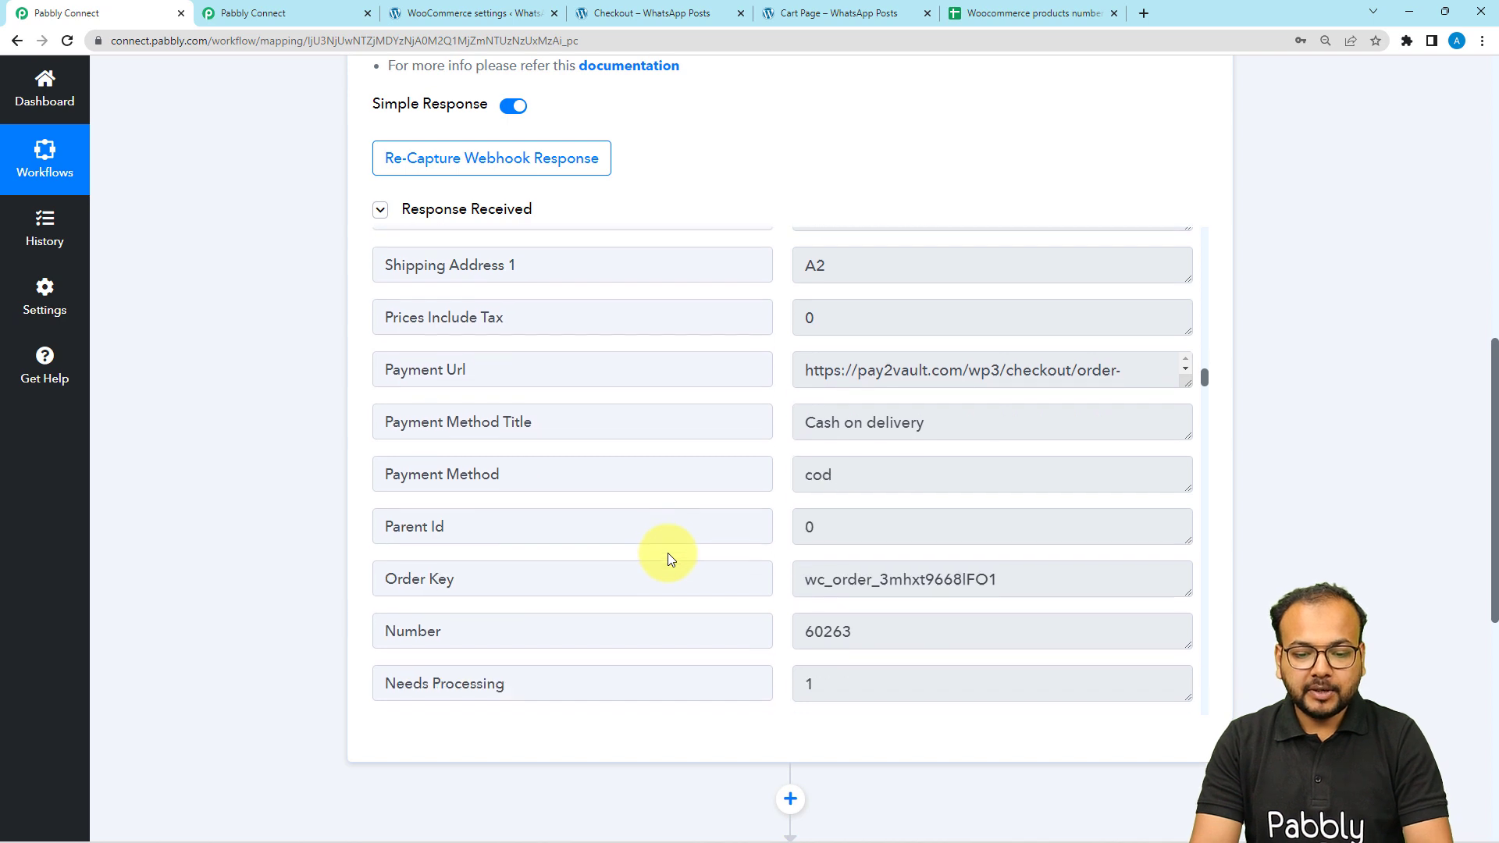
scroll(669, 554, "down", 10)
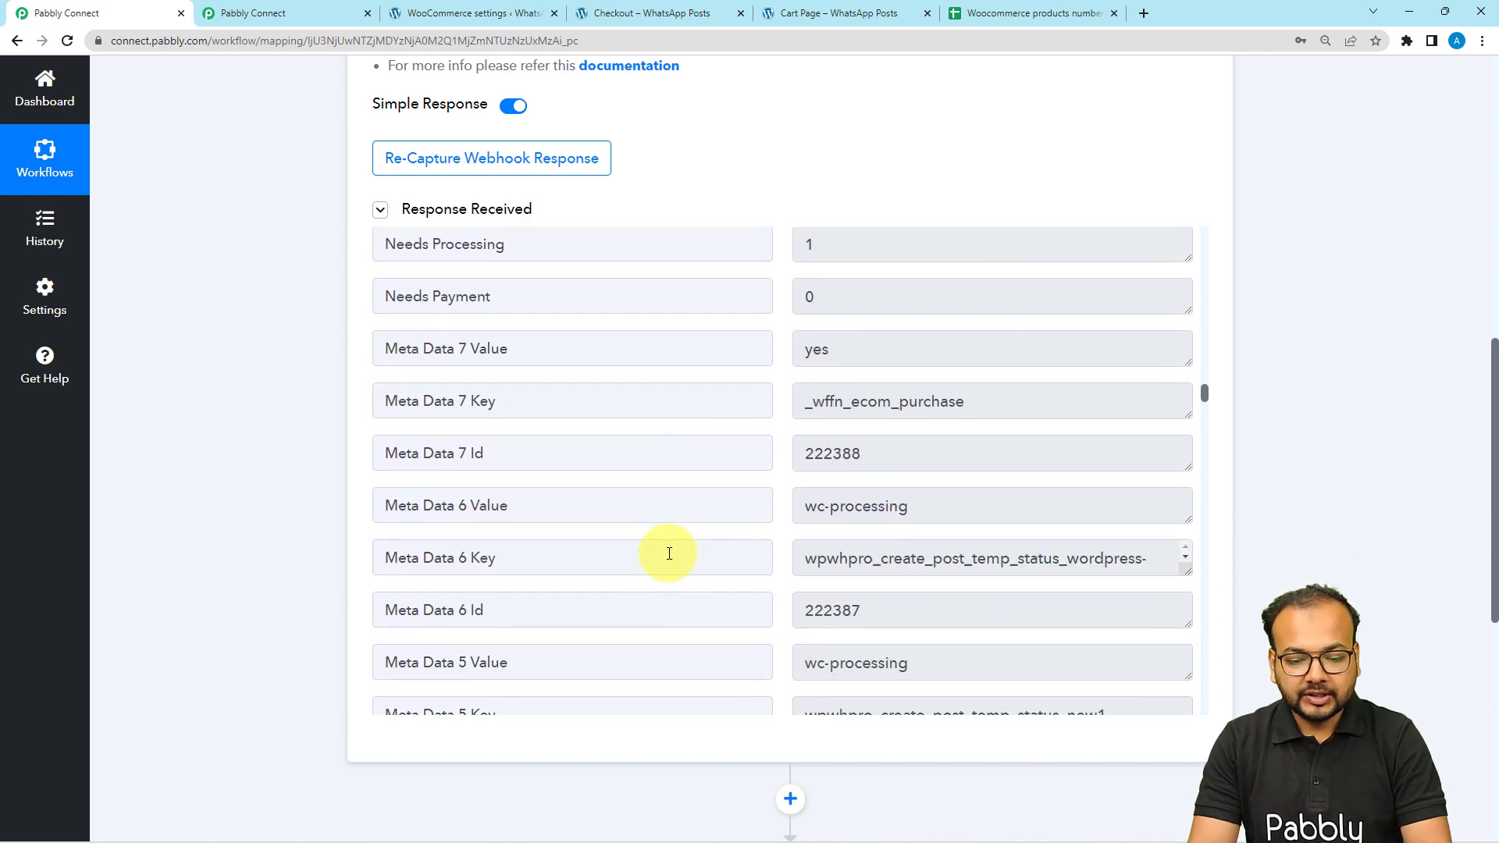
scroll(671, 554, "down", 9)
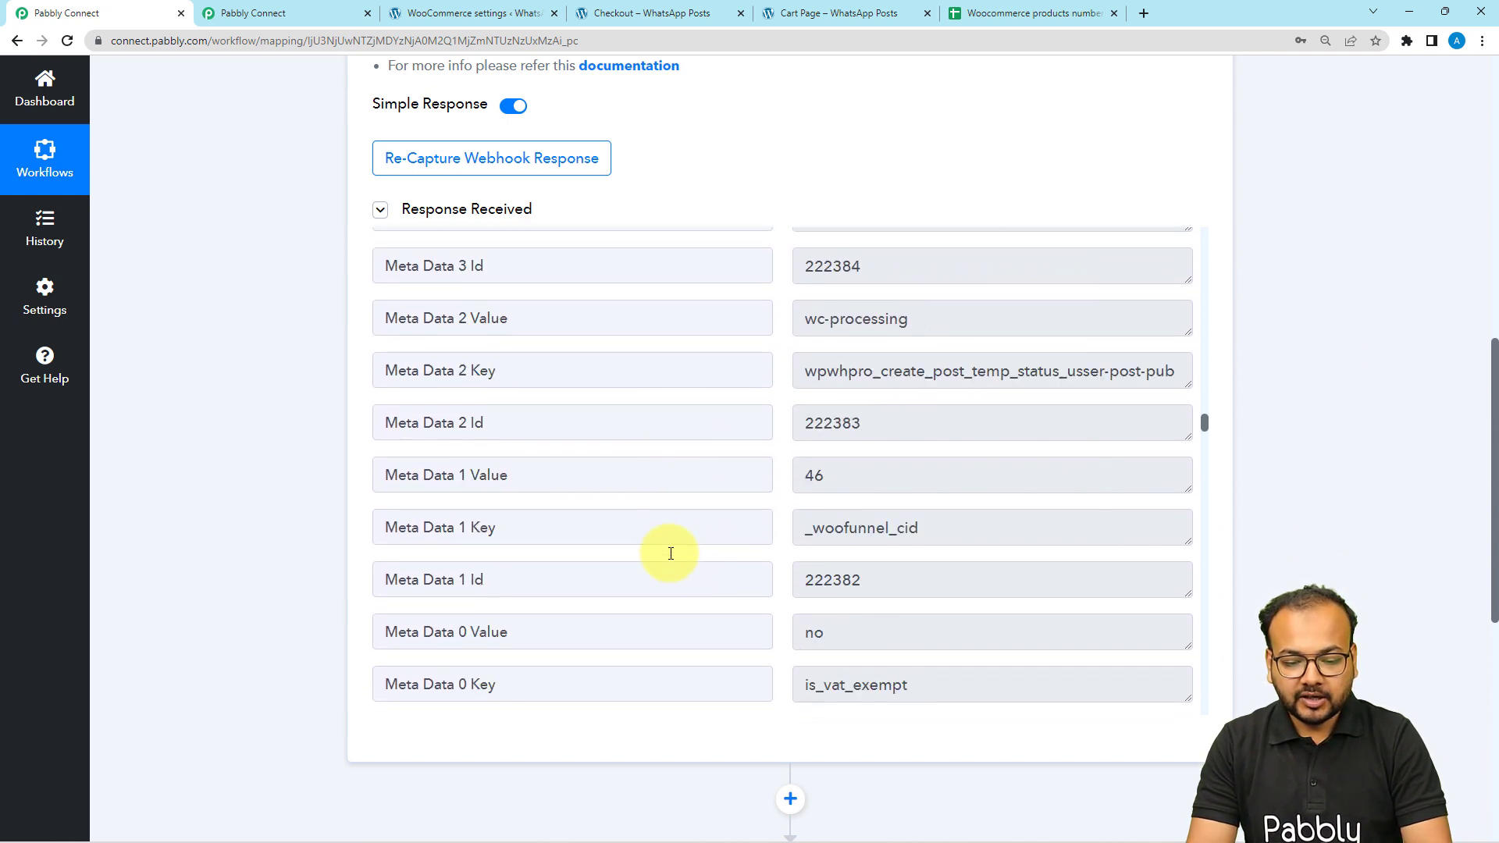
scroll(670, 554, "down", 7)
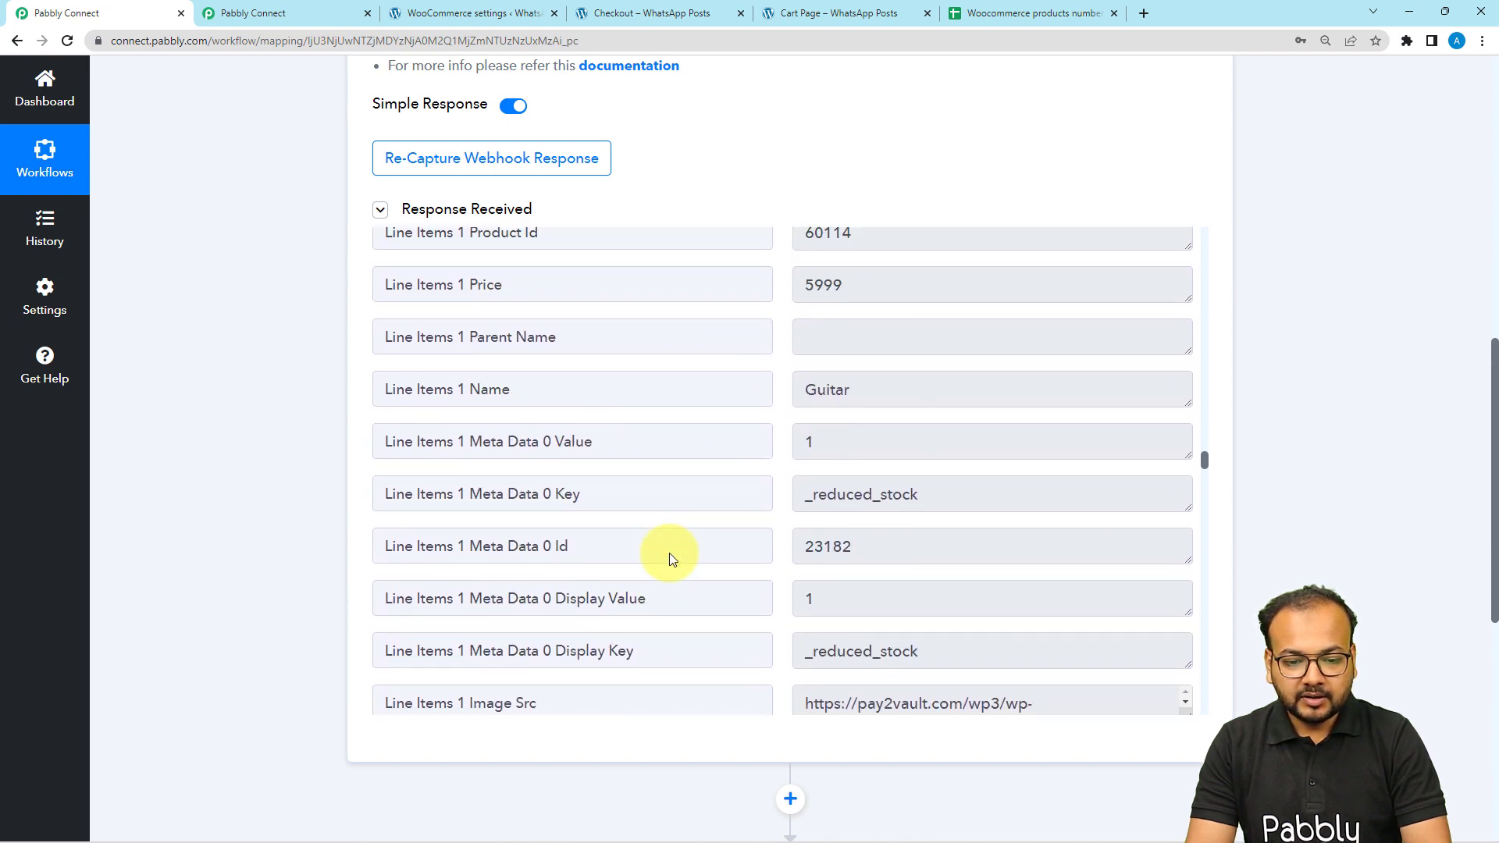
middle_click(668, 553)
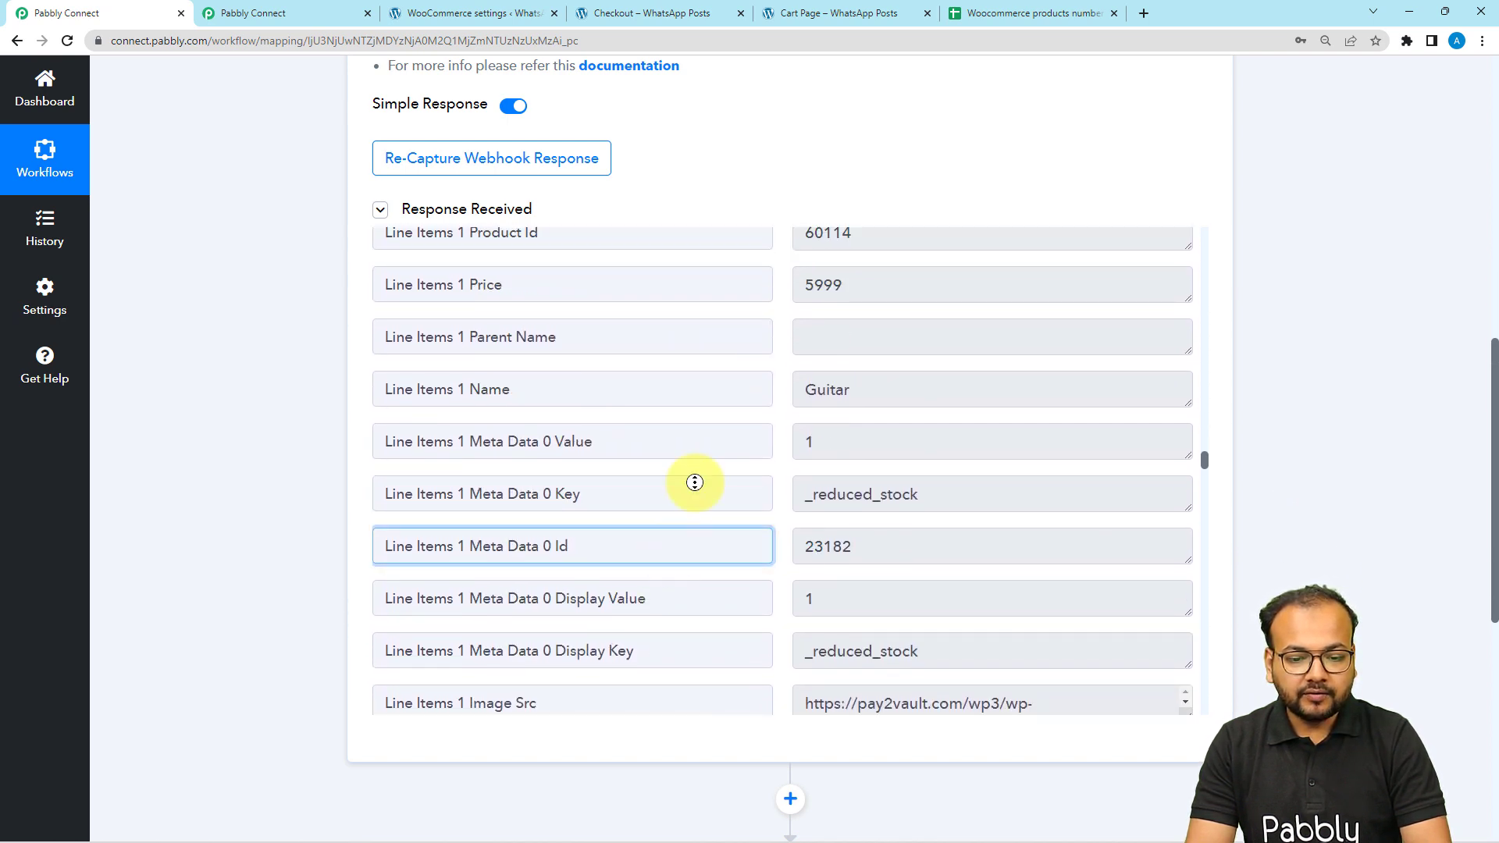
scroll(695, 477, "up", 20)
scroll(726, 525, "down", 13)
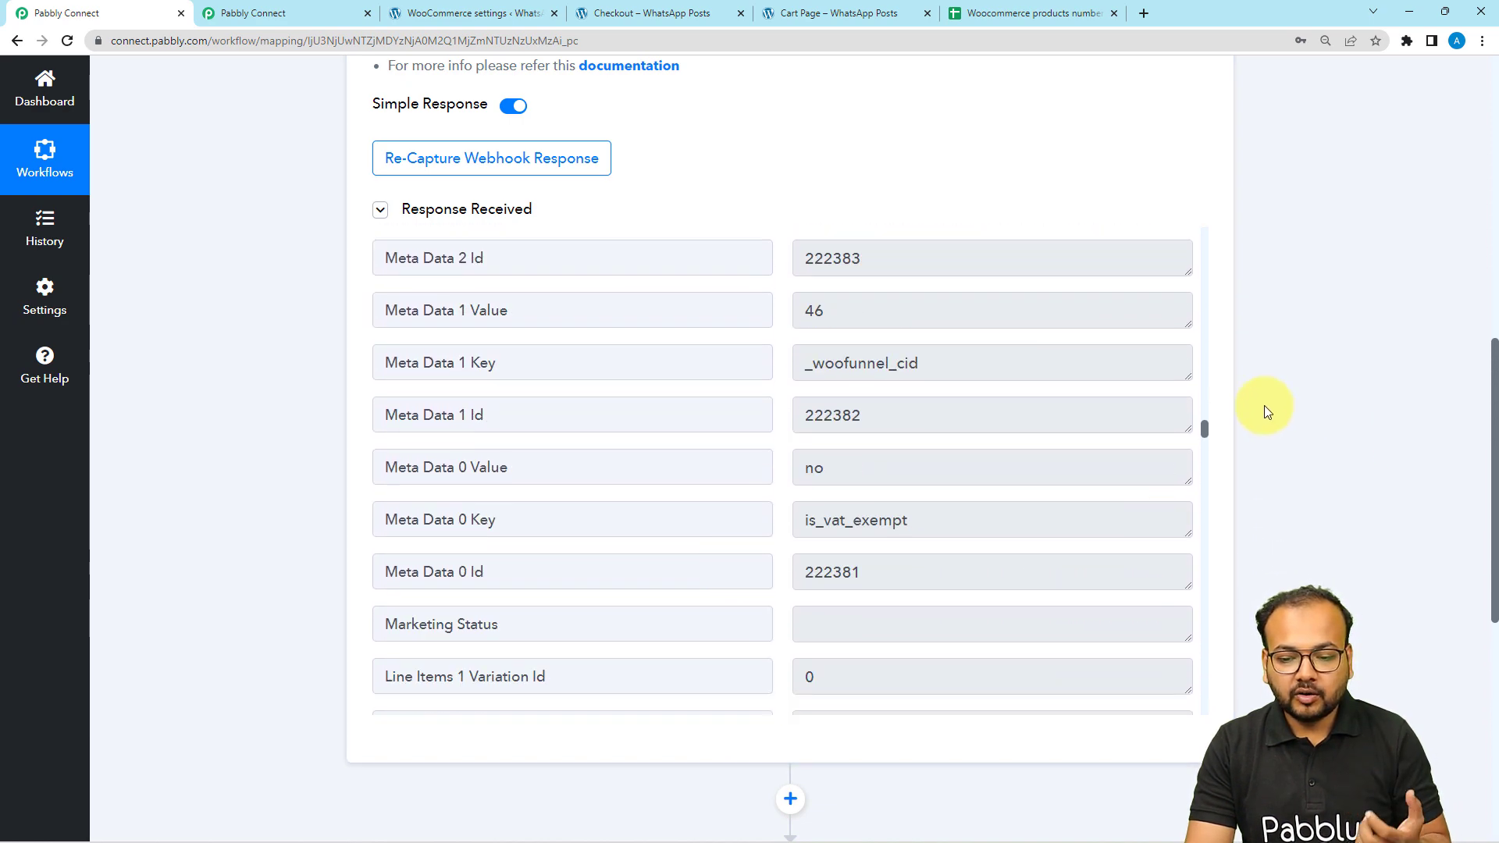
Look through the customer, currency, billing and remaining order fields of the simple response, back up to the webhook instructions
left_click_drag(1204, 431, 1209, 556)
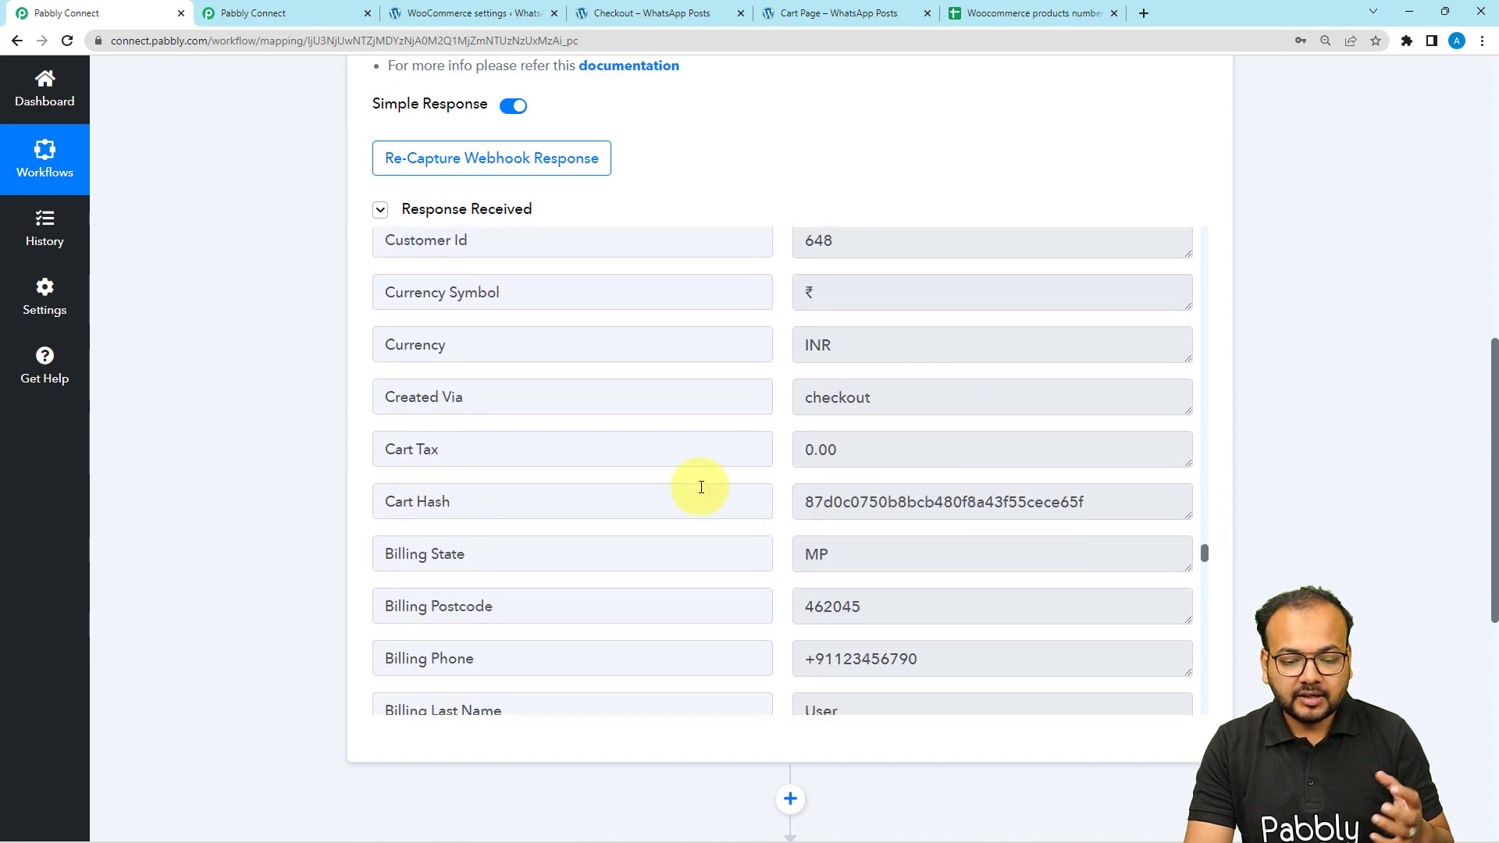
scroll(696, 489, "down", 12)
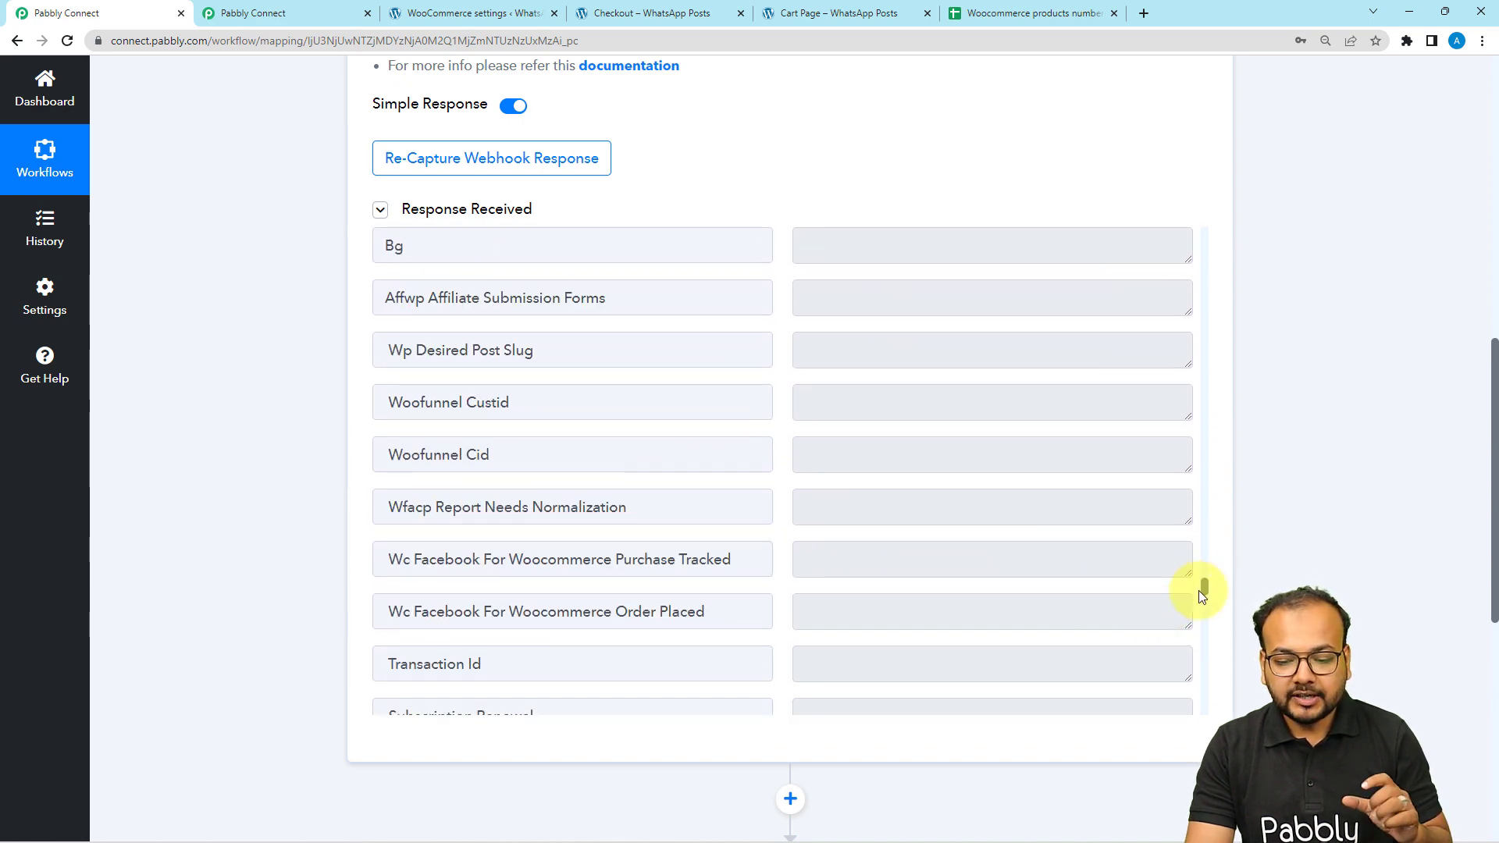
left_click_drag(1201, 589, 1206, 642)
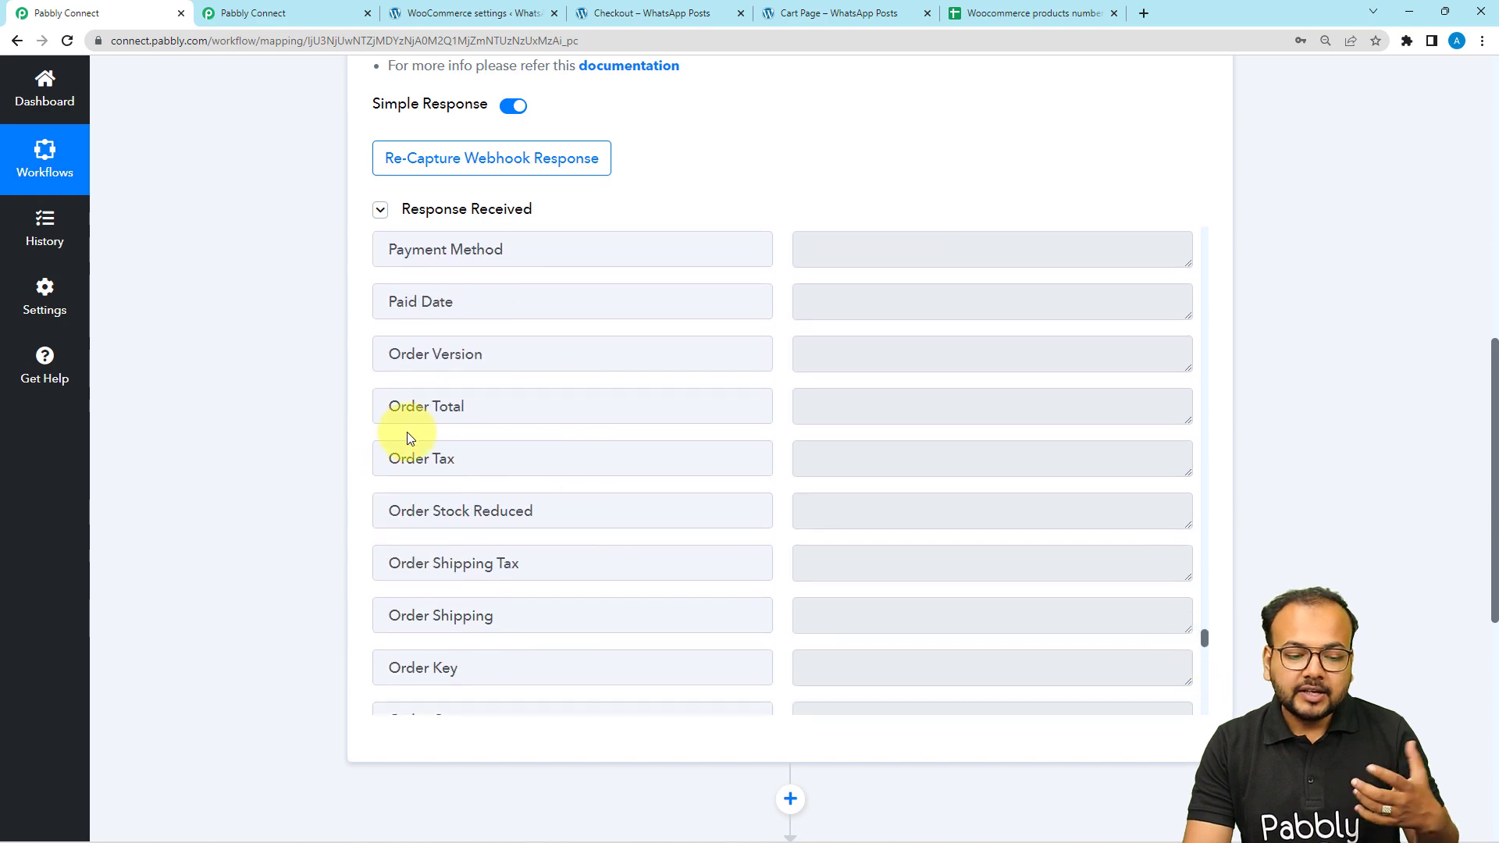
scroll(343, 458, "up", 1)
scroll(345, 464, "up", 2)
scroll(591, 644, "up", 15)
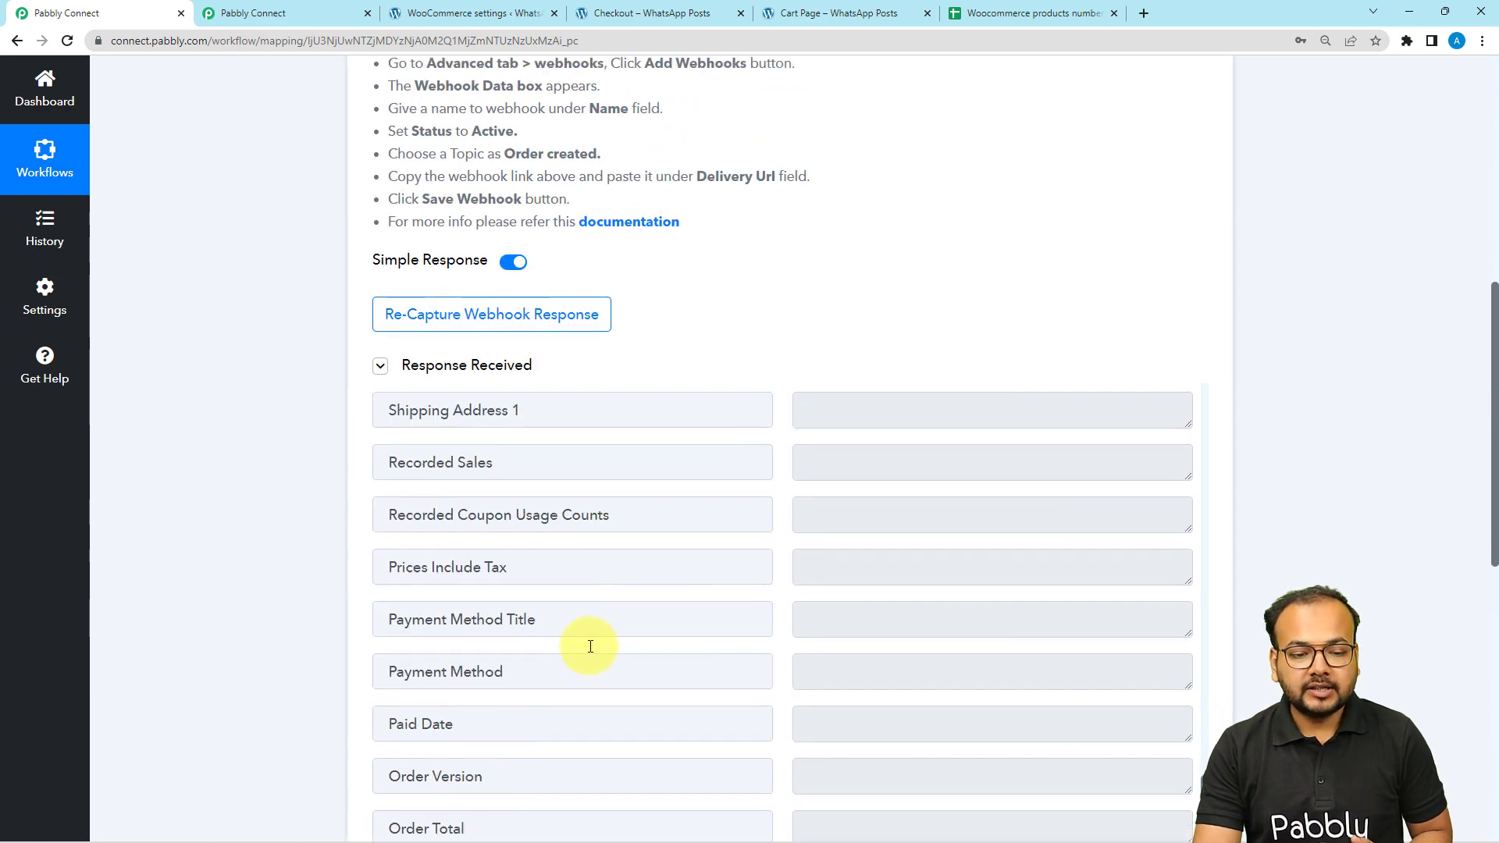
scroll(596, 649, "up", 7)
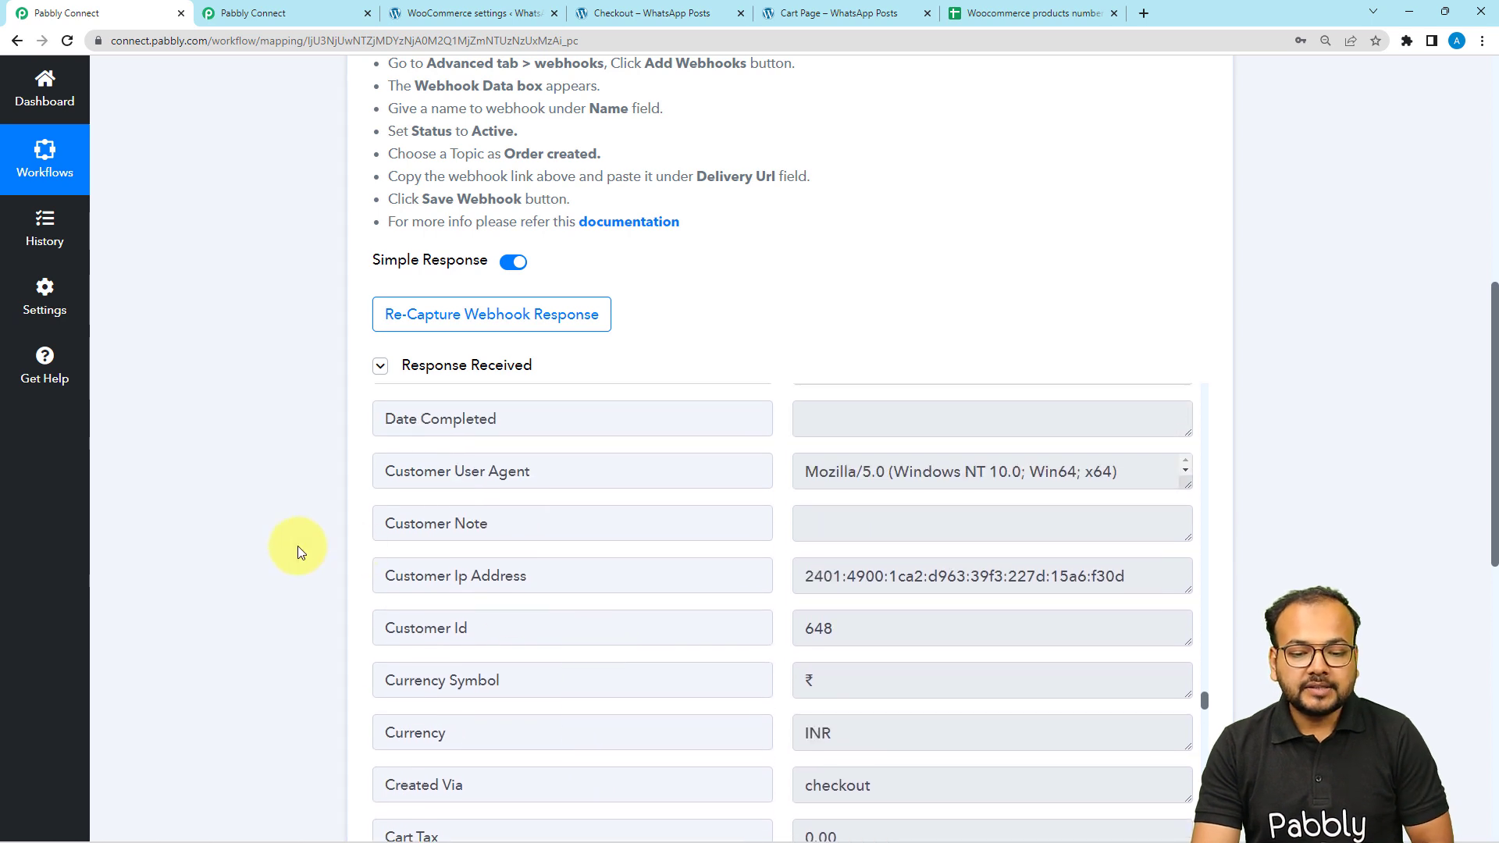
scroll(297, 546, "up", 2)
scroll(576, 622, "up", 3)
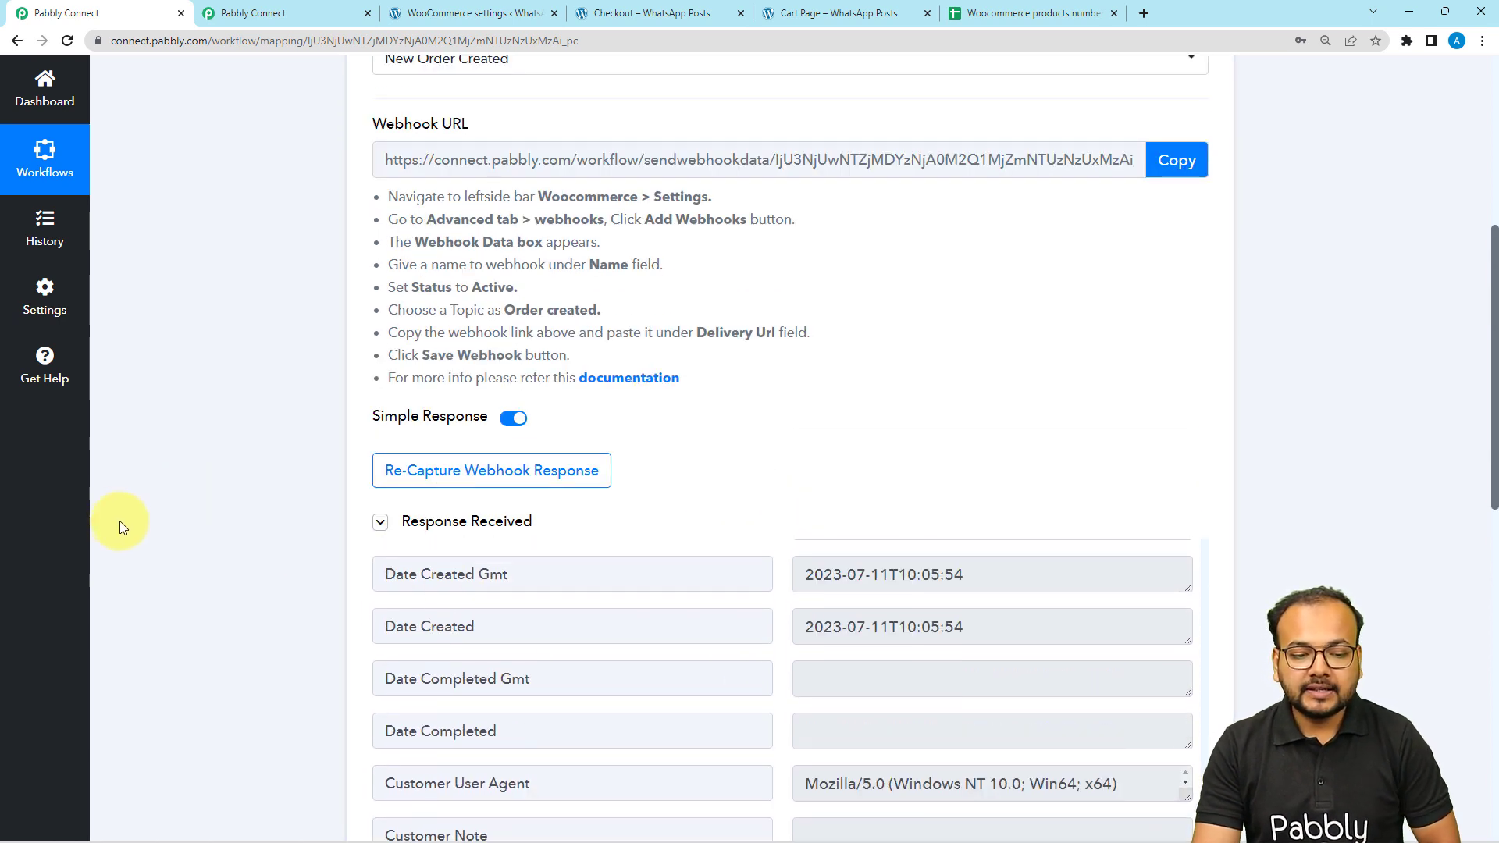
scroll(129, 515, "down", 1)
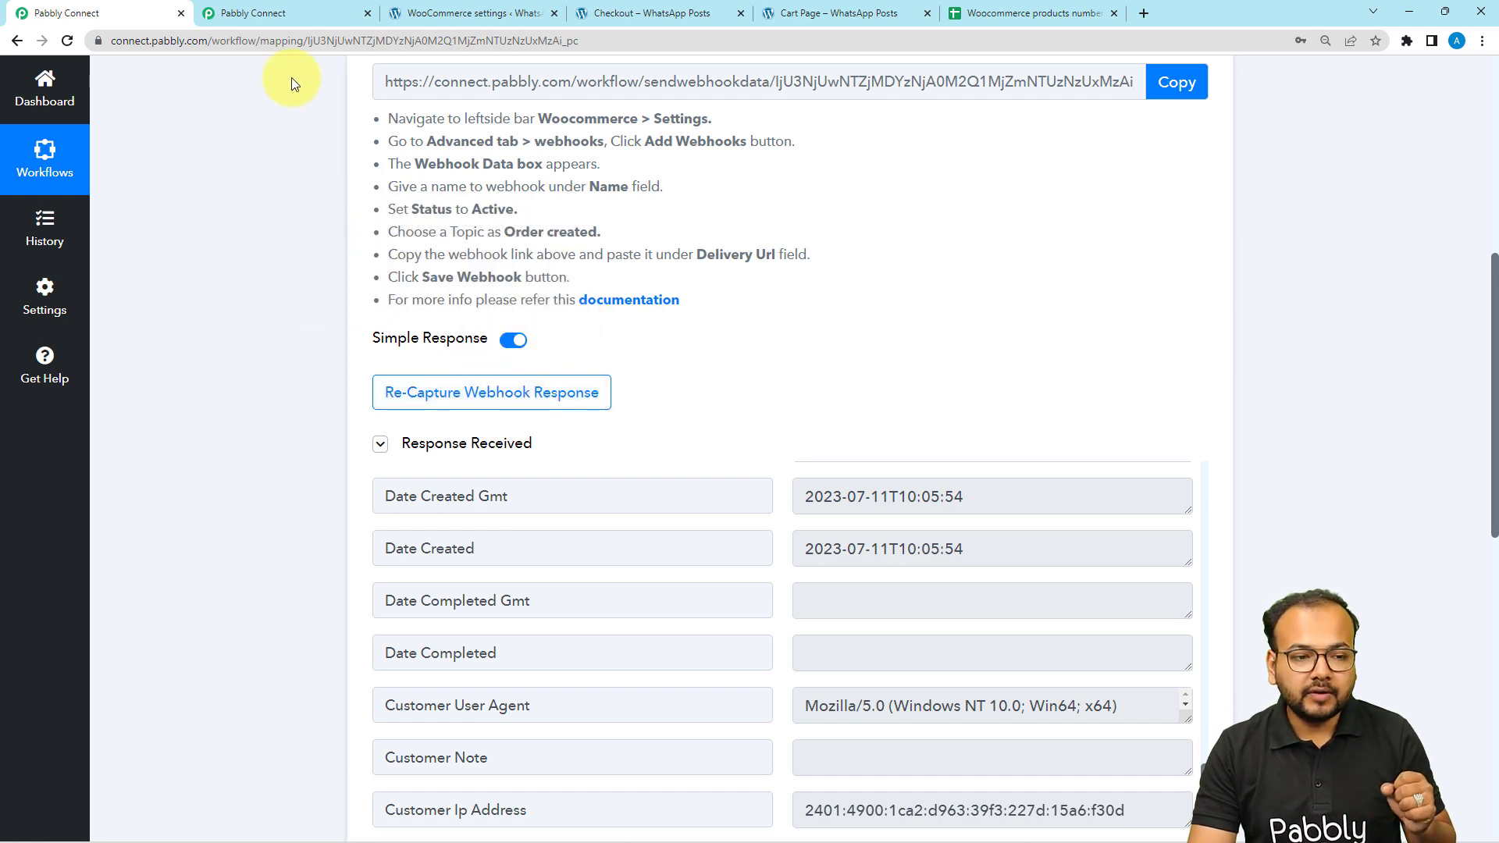
Switch to the second Pabbly Connect workflow and locate the Line Items field in its WooCommerce trigger response
left_click(283, 17)
left_click(401, 317)
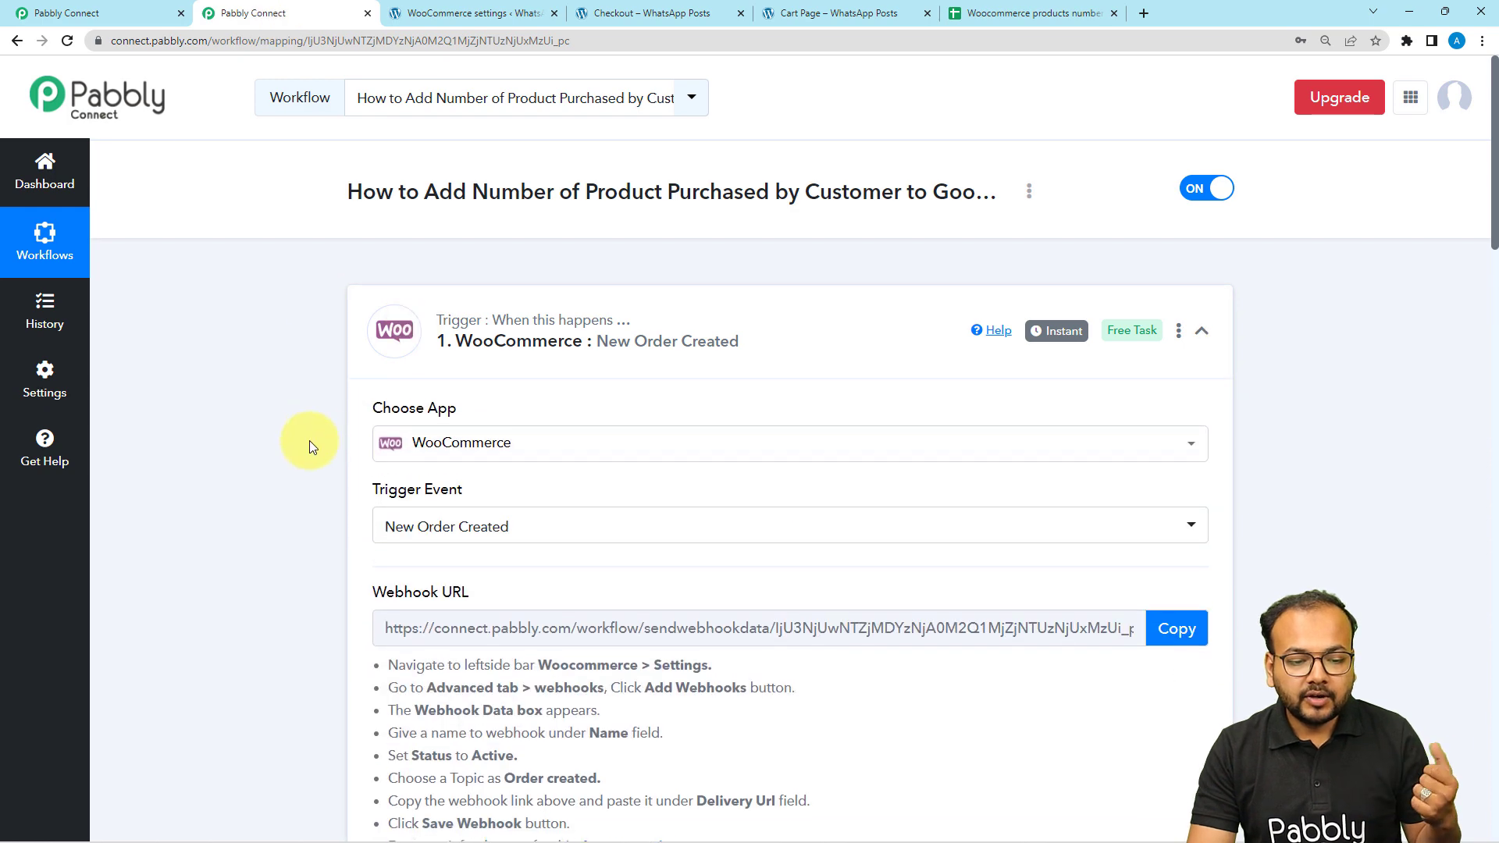
scroll(310, 440, "down", 2)
scroll(309, 440, "down", 5)
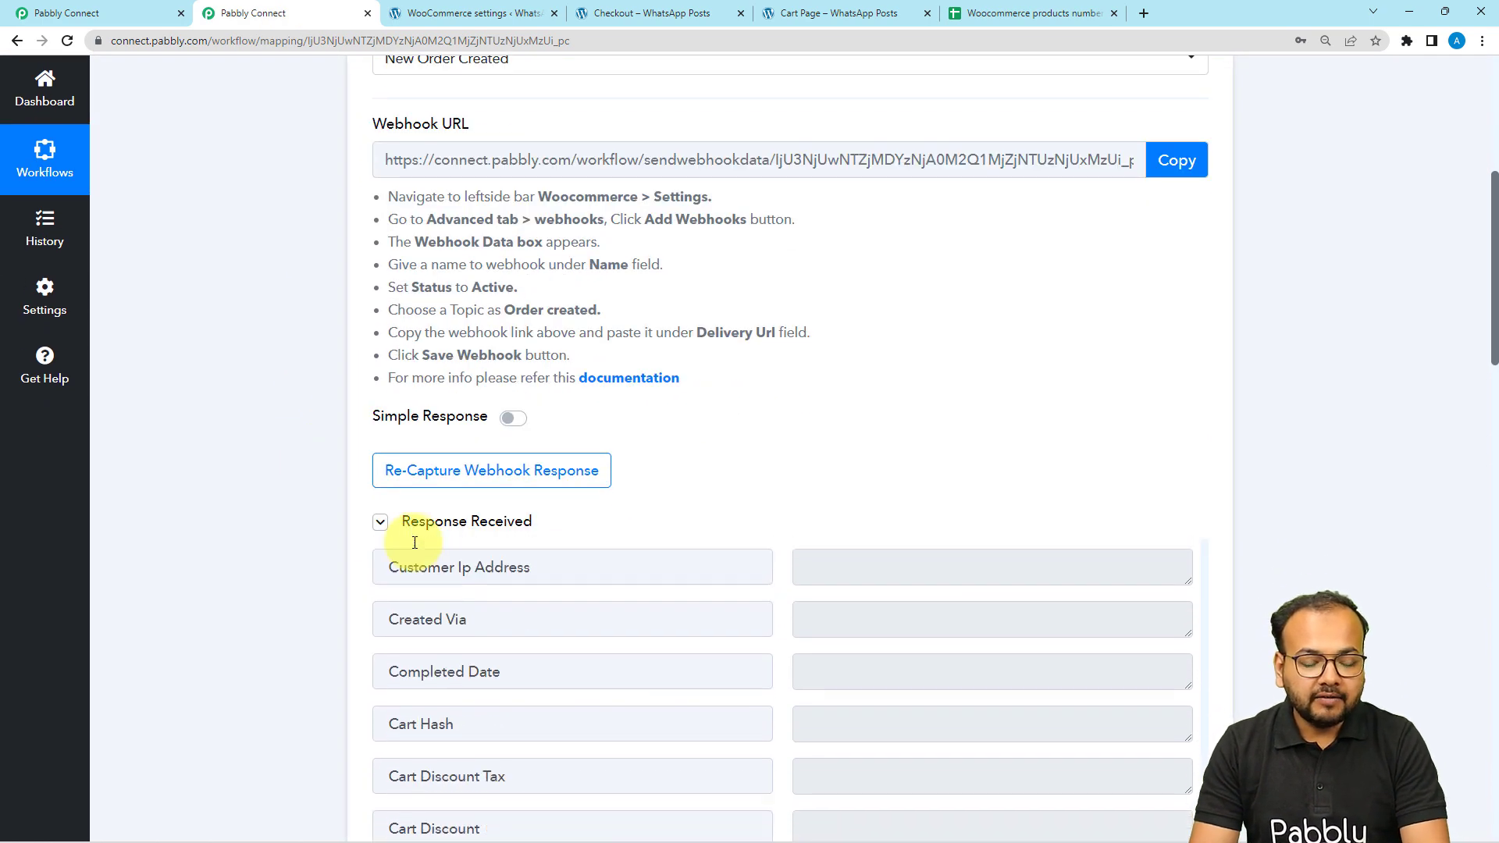
scroll(284, 595, "down", 5)
scroll(686, 428, "down", 4)
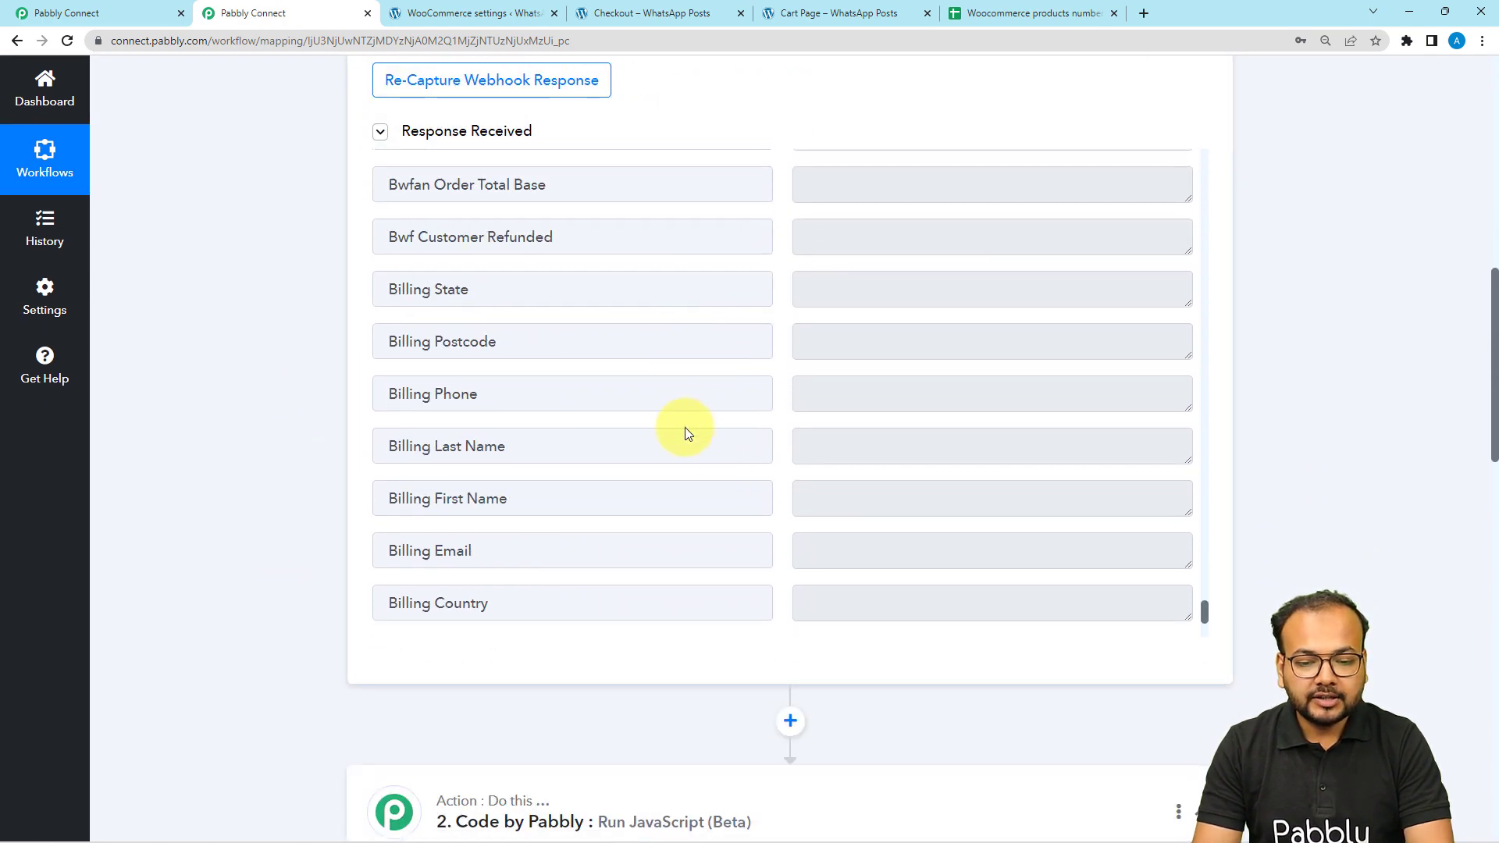
scroll(683, 440, "up", 5)
scroll(683, 440, "up", 10)
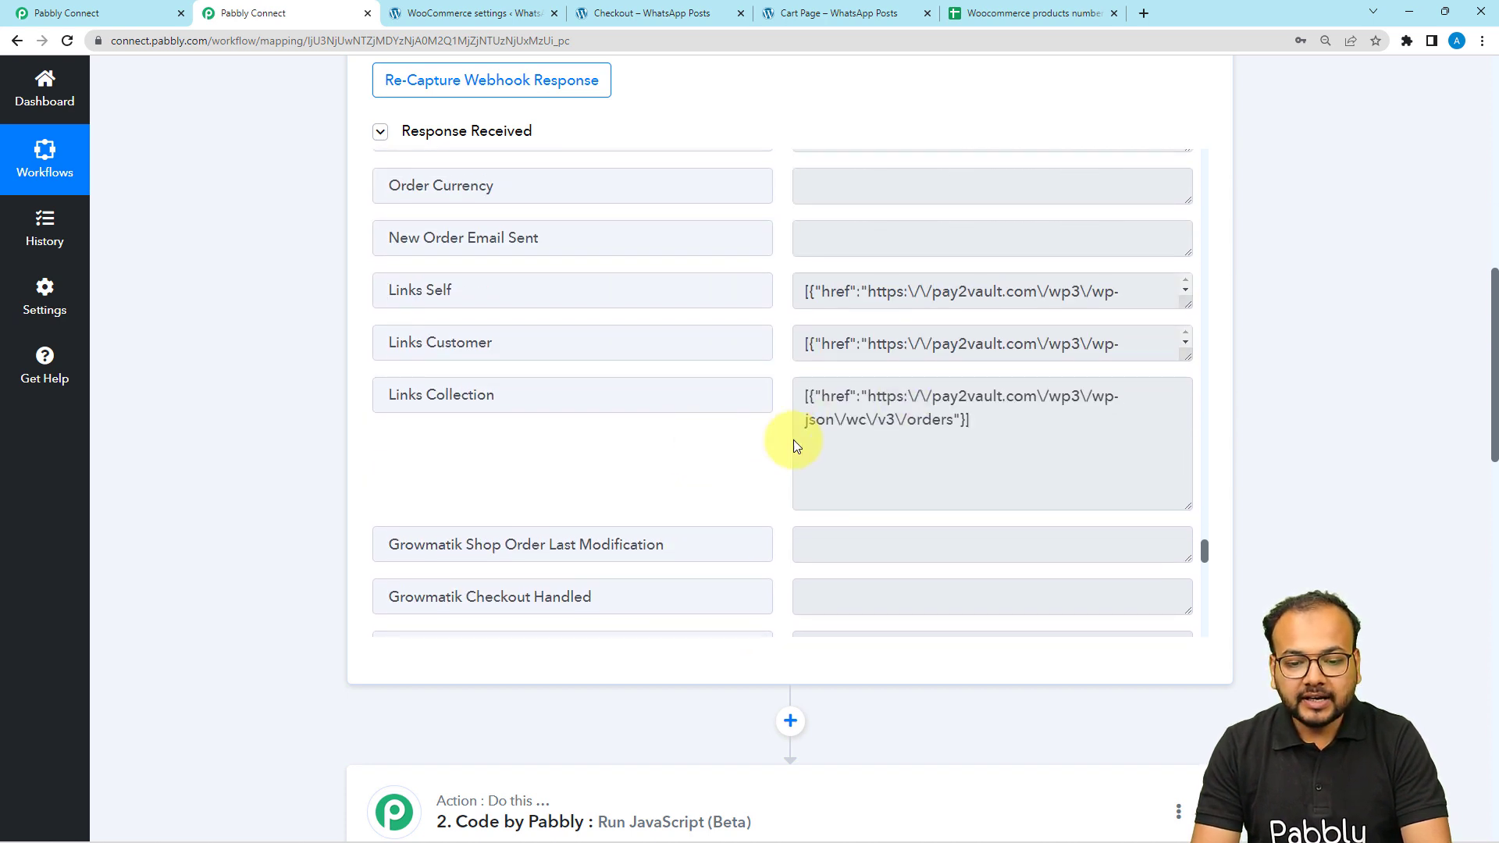
scroll(699, 442, "up", 15)
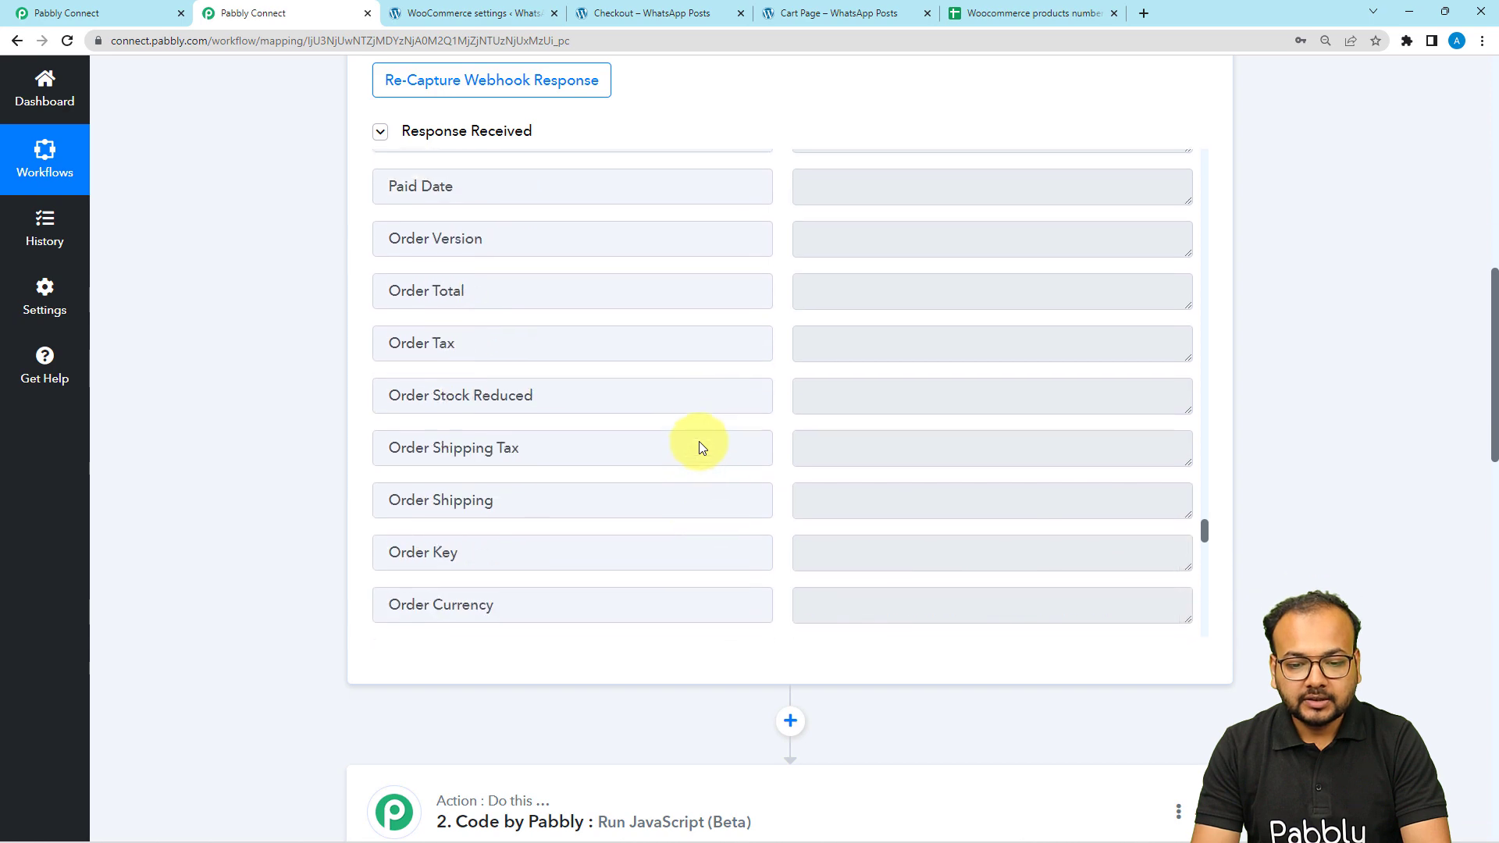
scroll(699, 442, "up", 15)
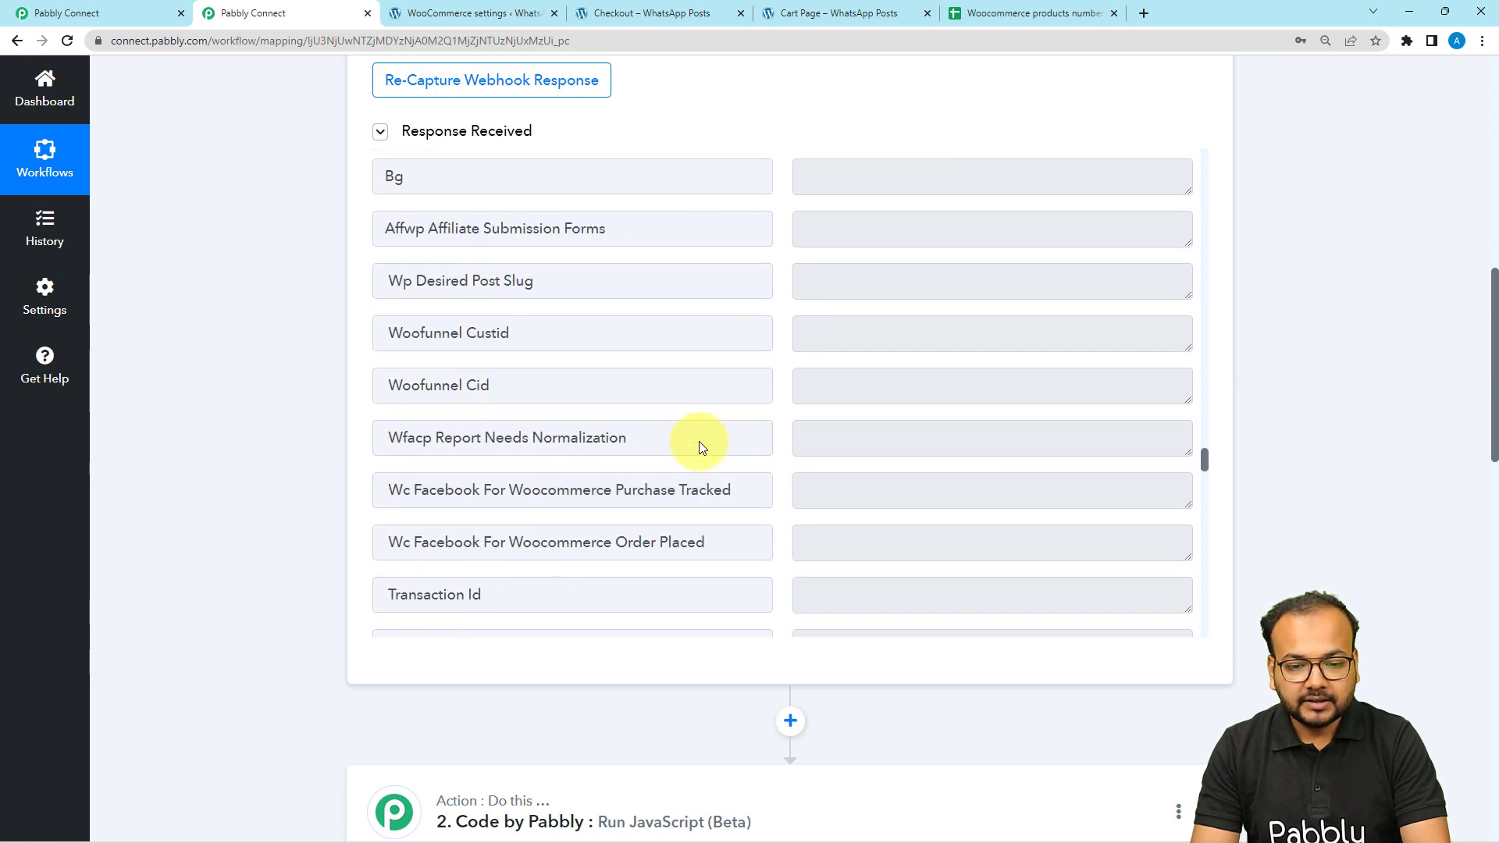
scroll(699, 442, "up", 15)
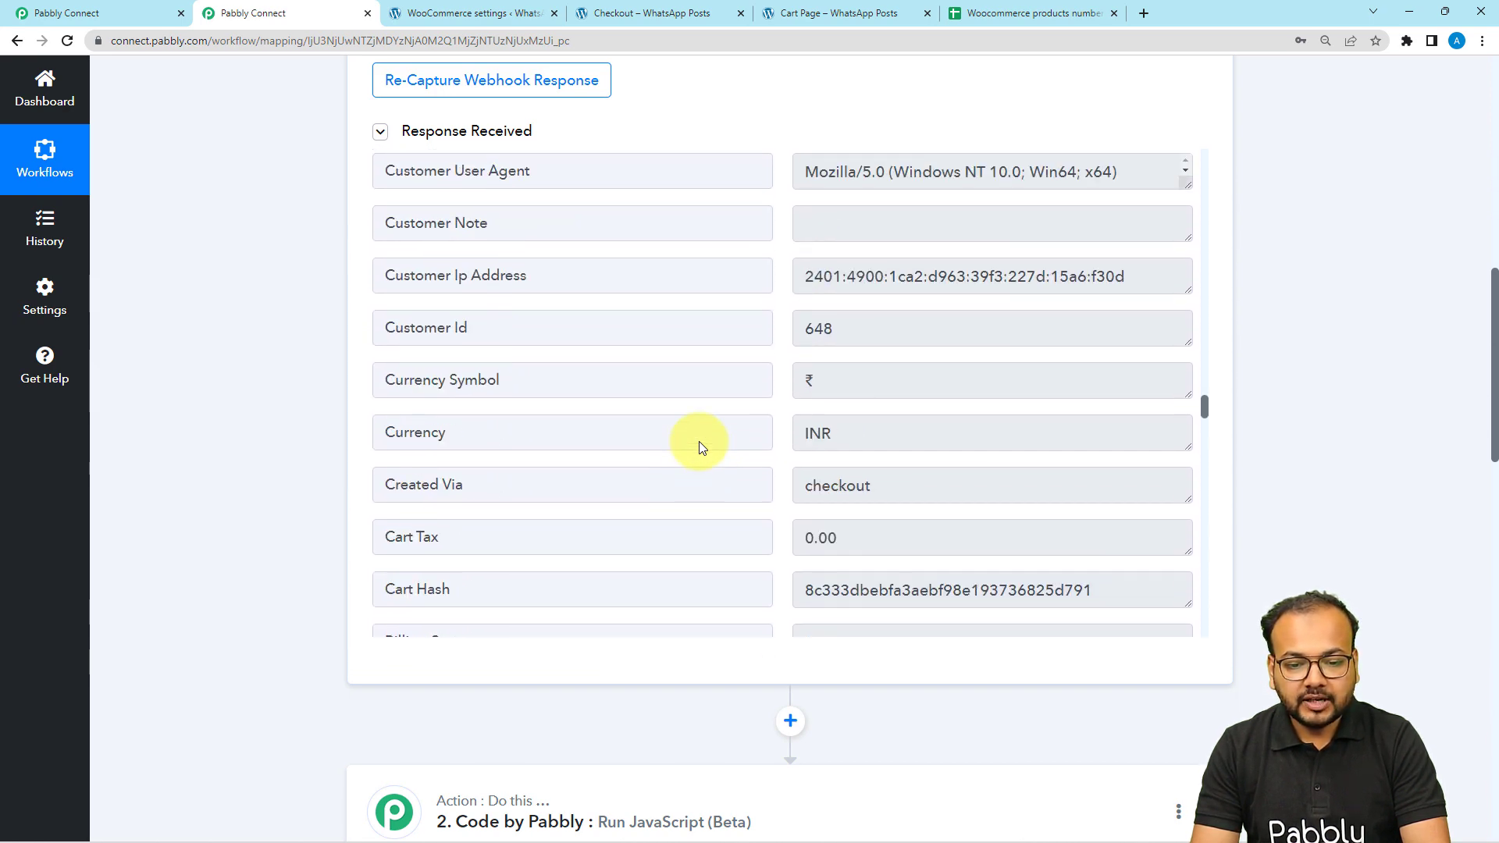
scroll(700, 442, "up", 15)
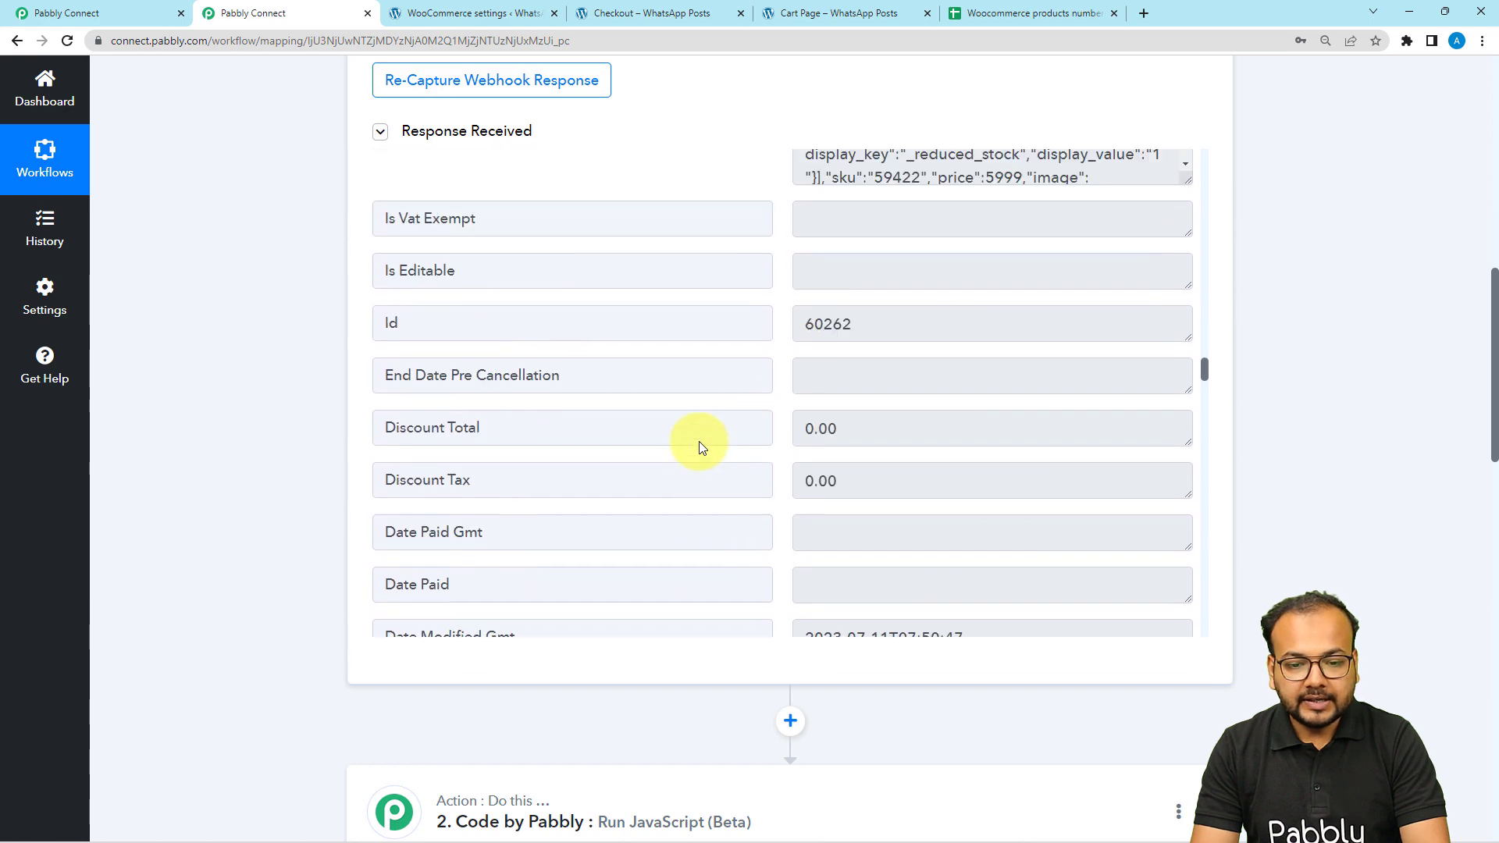
scroll(700, 442, "up", 2)
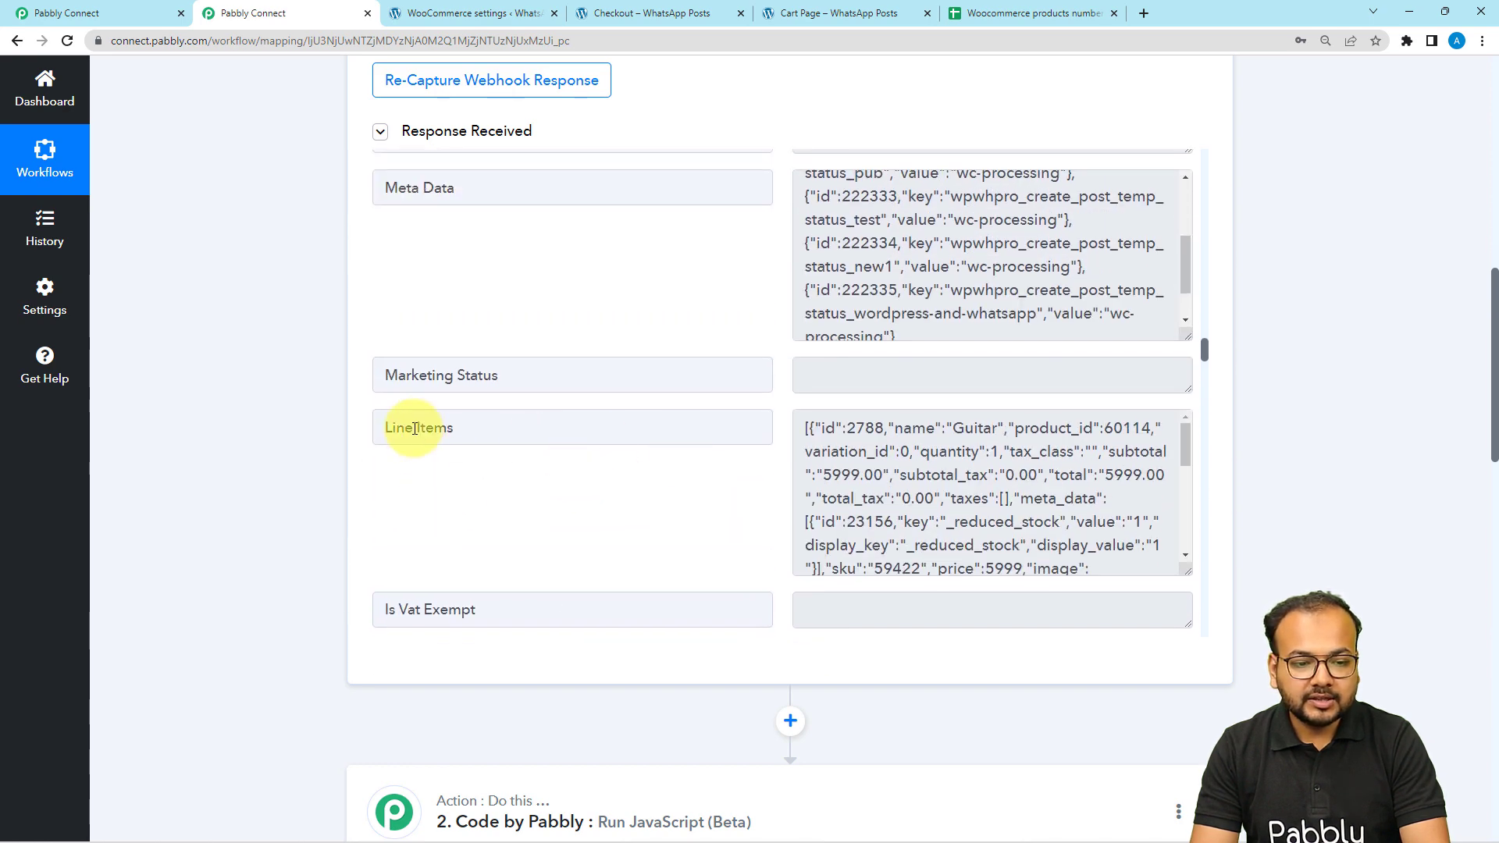
left_click_drag(455, 429, 353, 453)
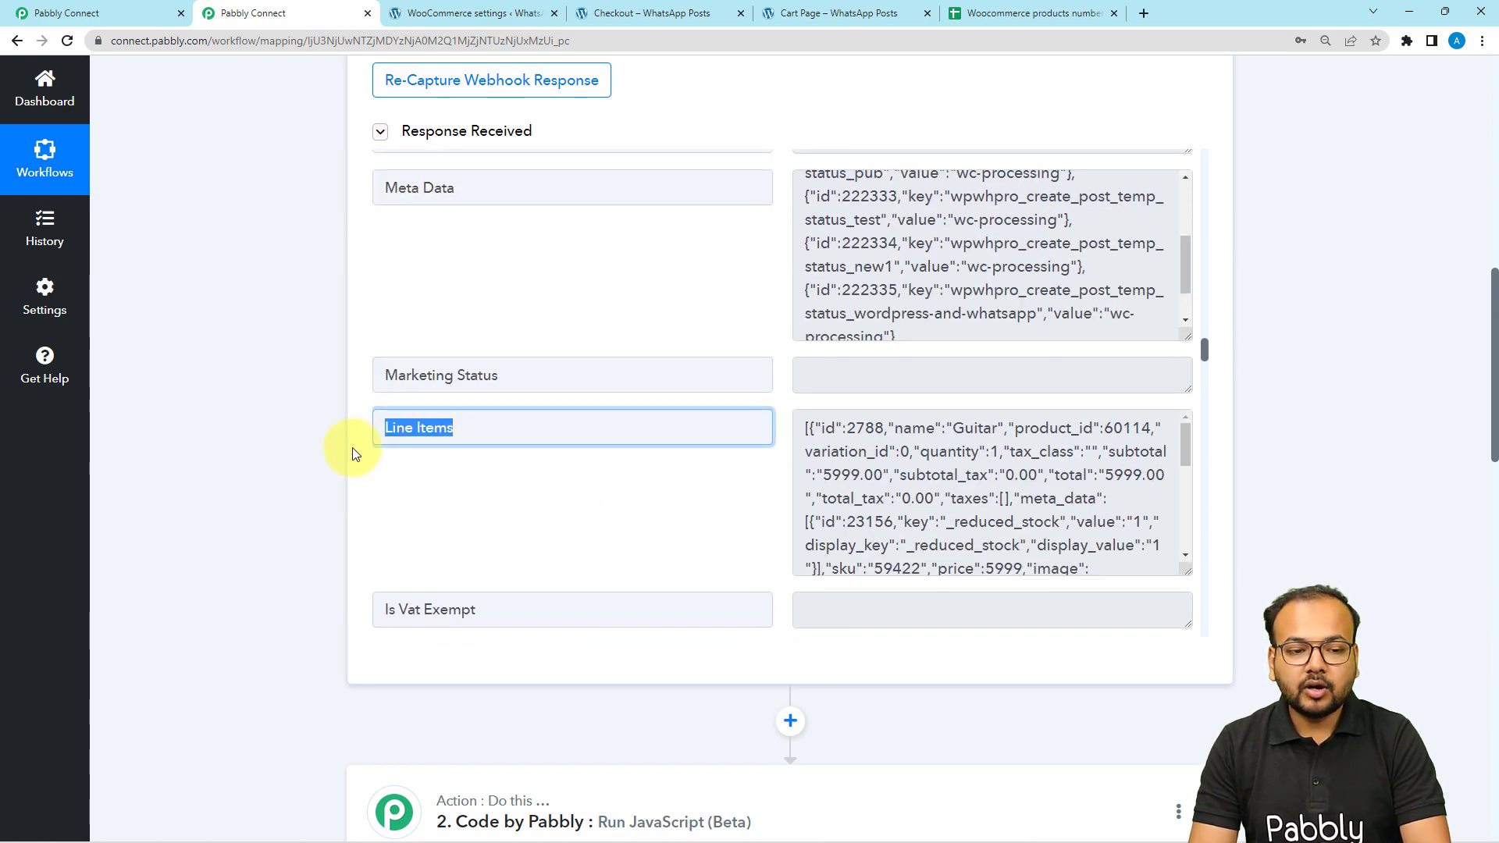
Check the Simple Response setting, and examine the Line Items data for each product's name and subtotal, down to the Code by Pabbly action
scroll(353, 453, "up", 3)
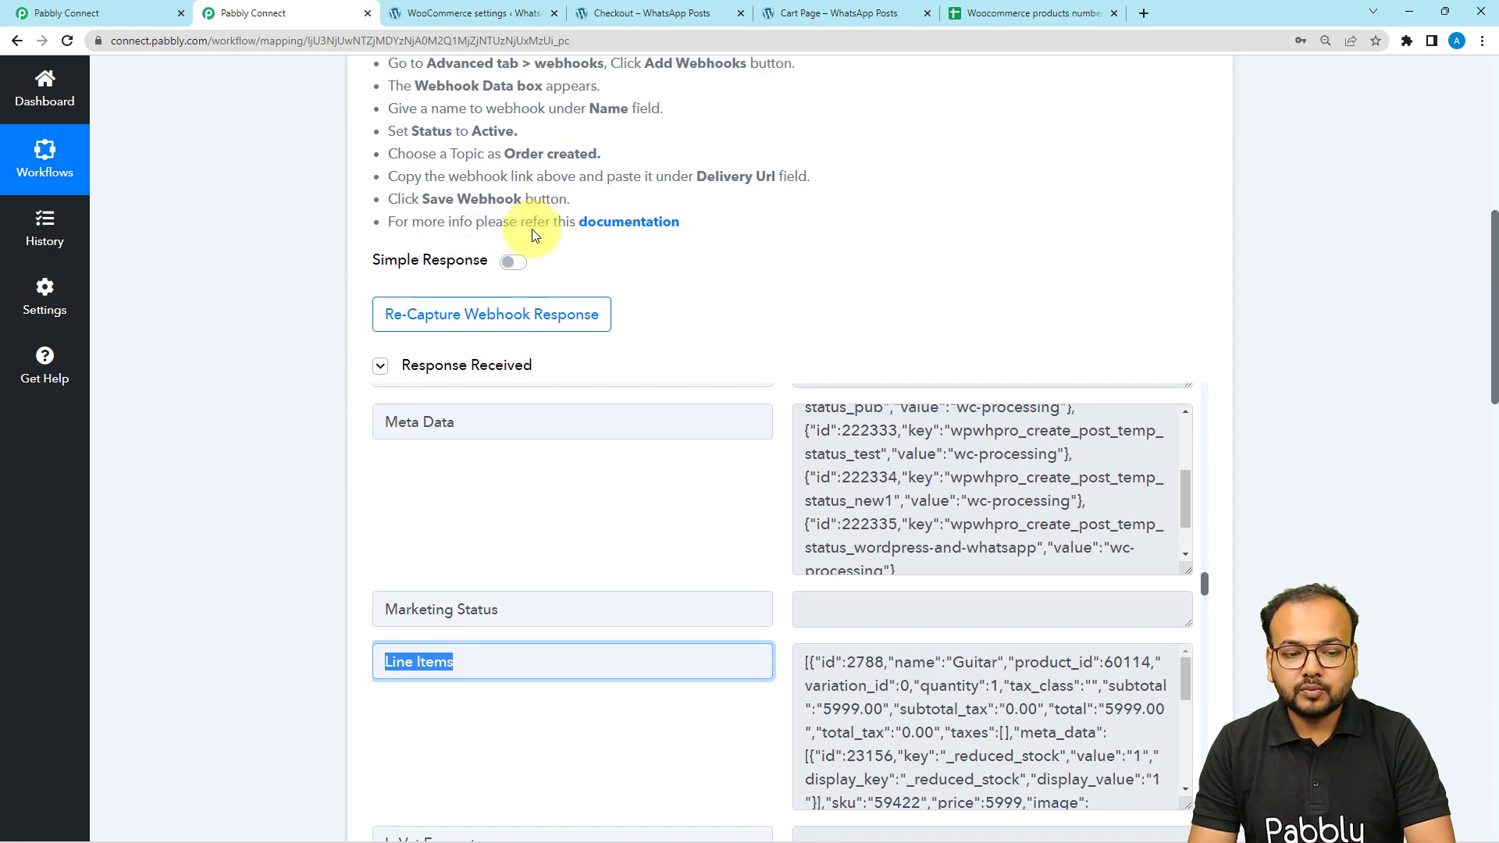
scroll(321, 418, "down", 2)
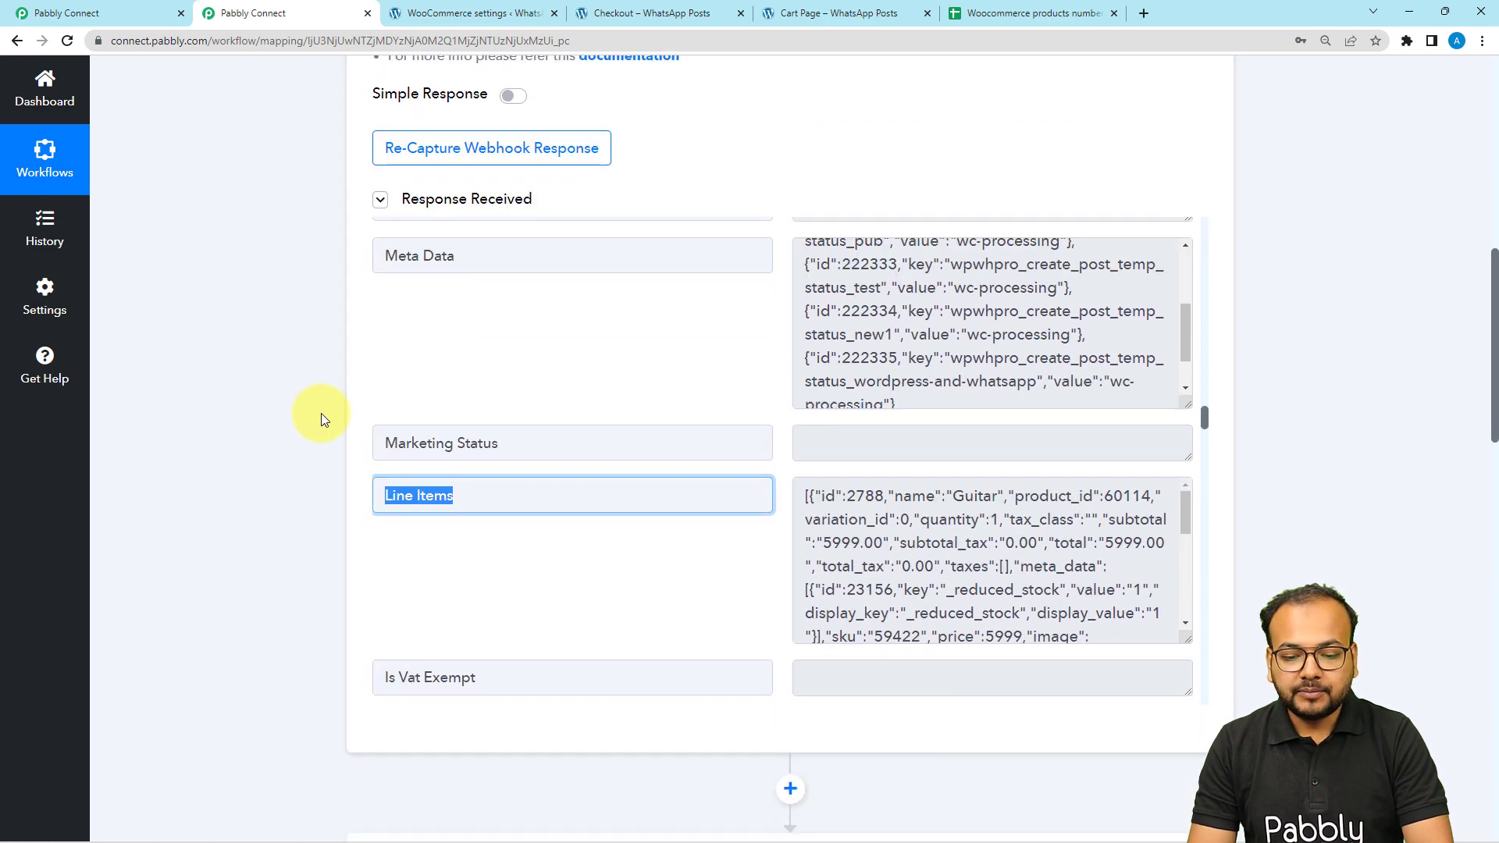
scroll(321, 414, "down", 1)
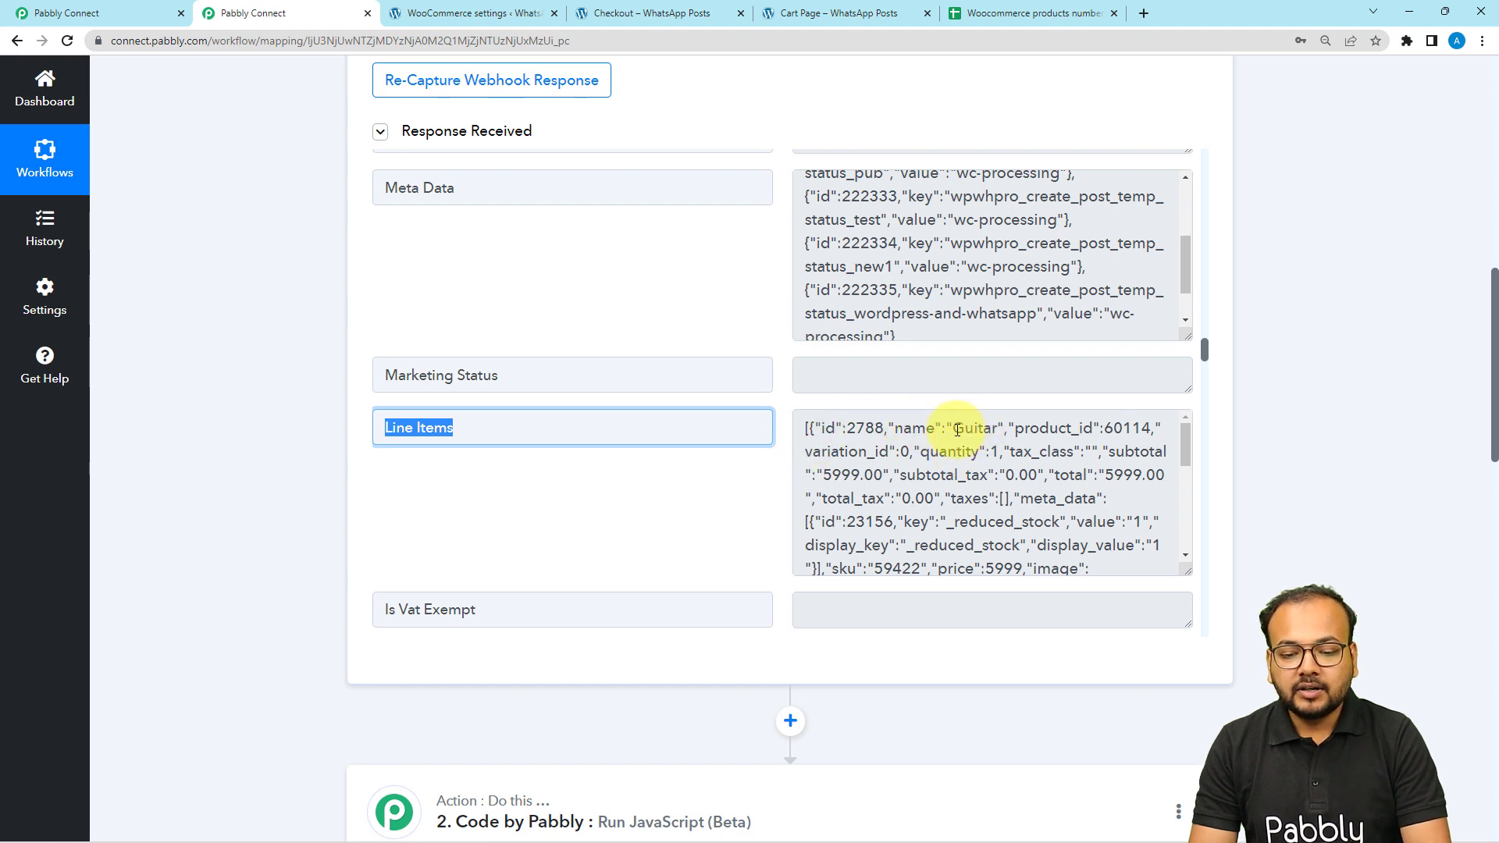
left_click_drag(953, 429, 1014, 457)
left_click_drag(832, 476, 888, 465)
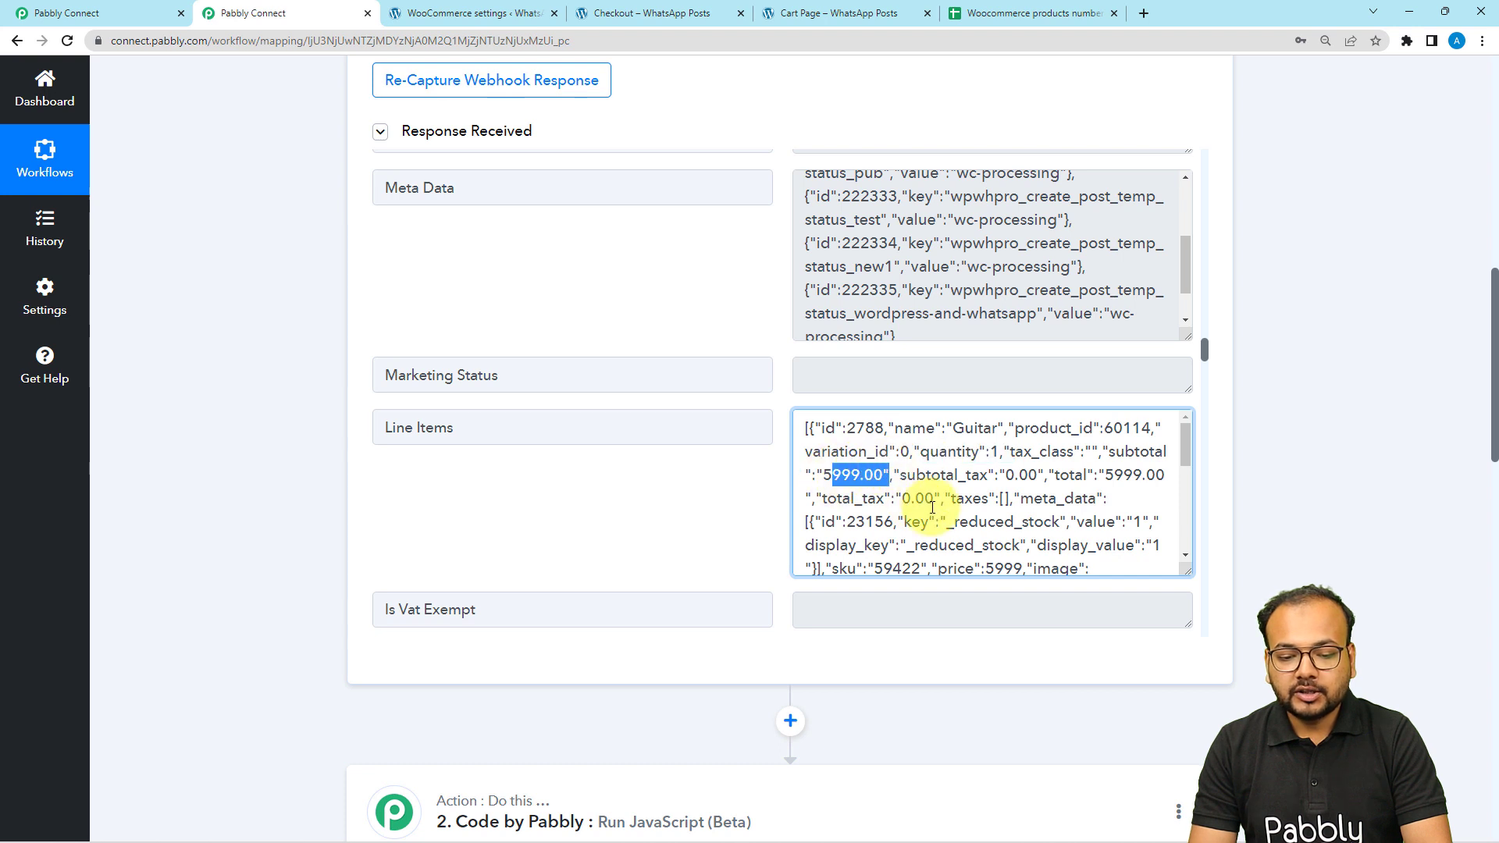
scroll(932, 508, "down", 1)
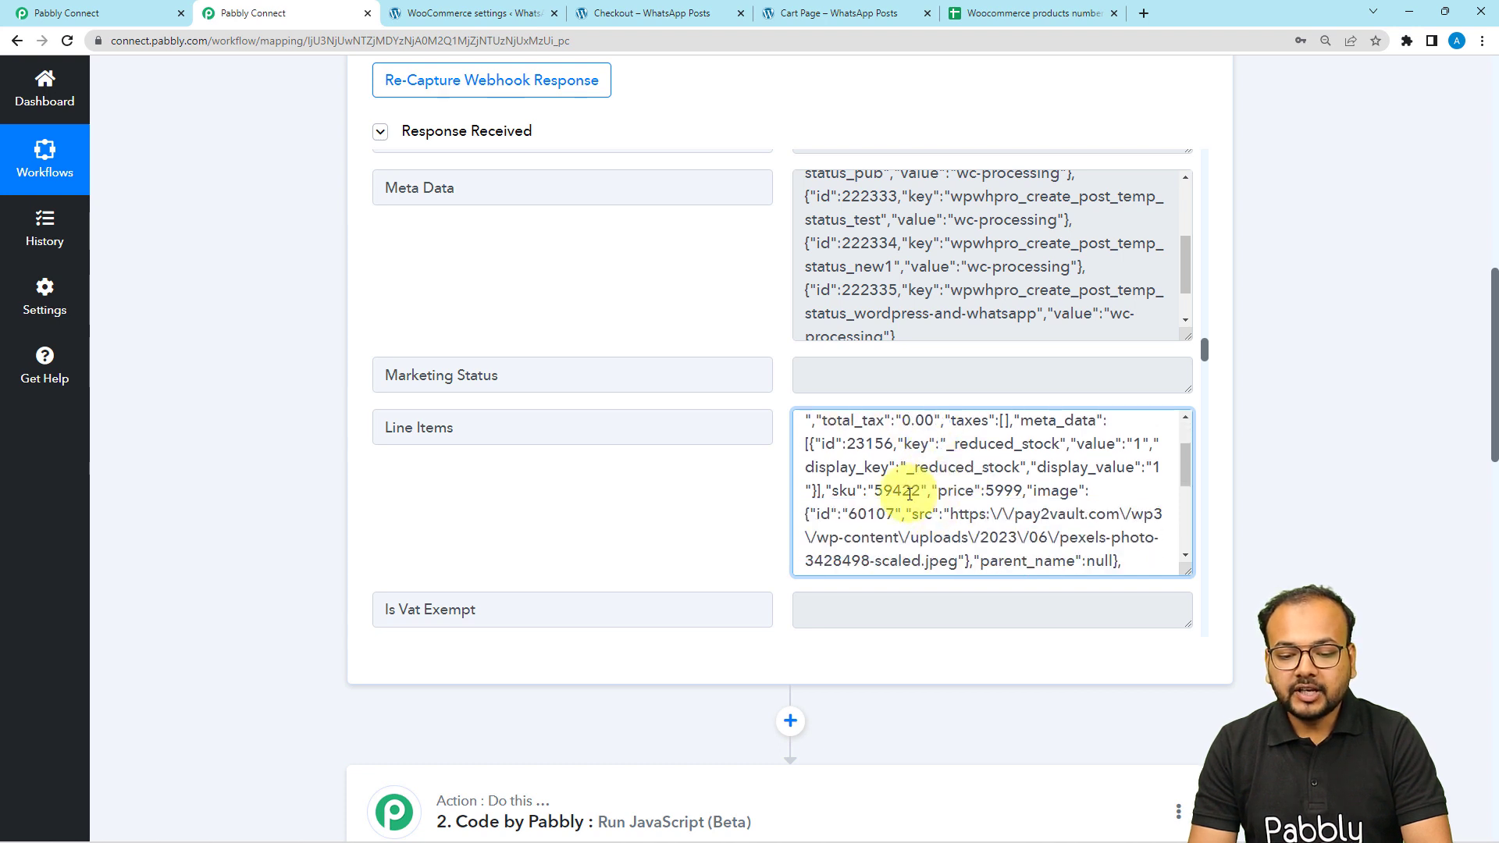
scroll(910, 493, "down", 1)
scroll(910, 494, "down", 1)
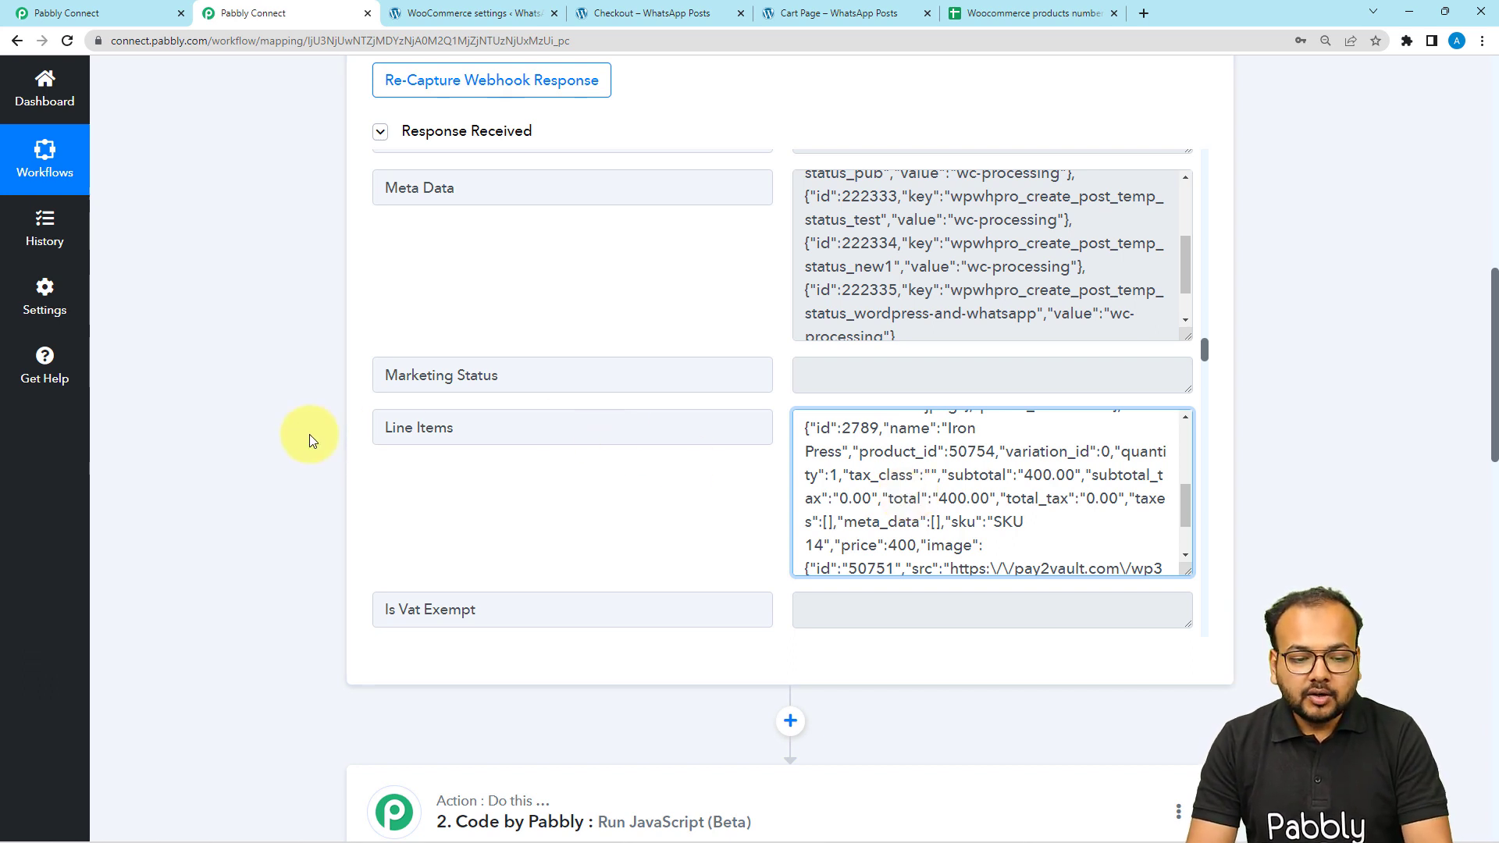
scroll(310, 434, "down", 1)
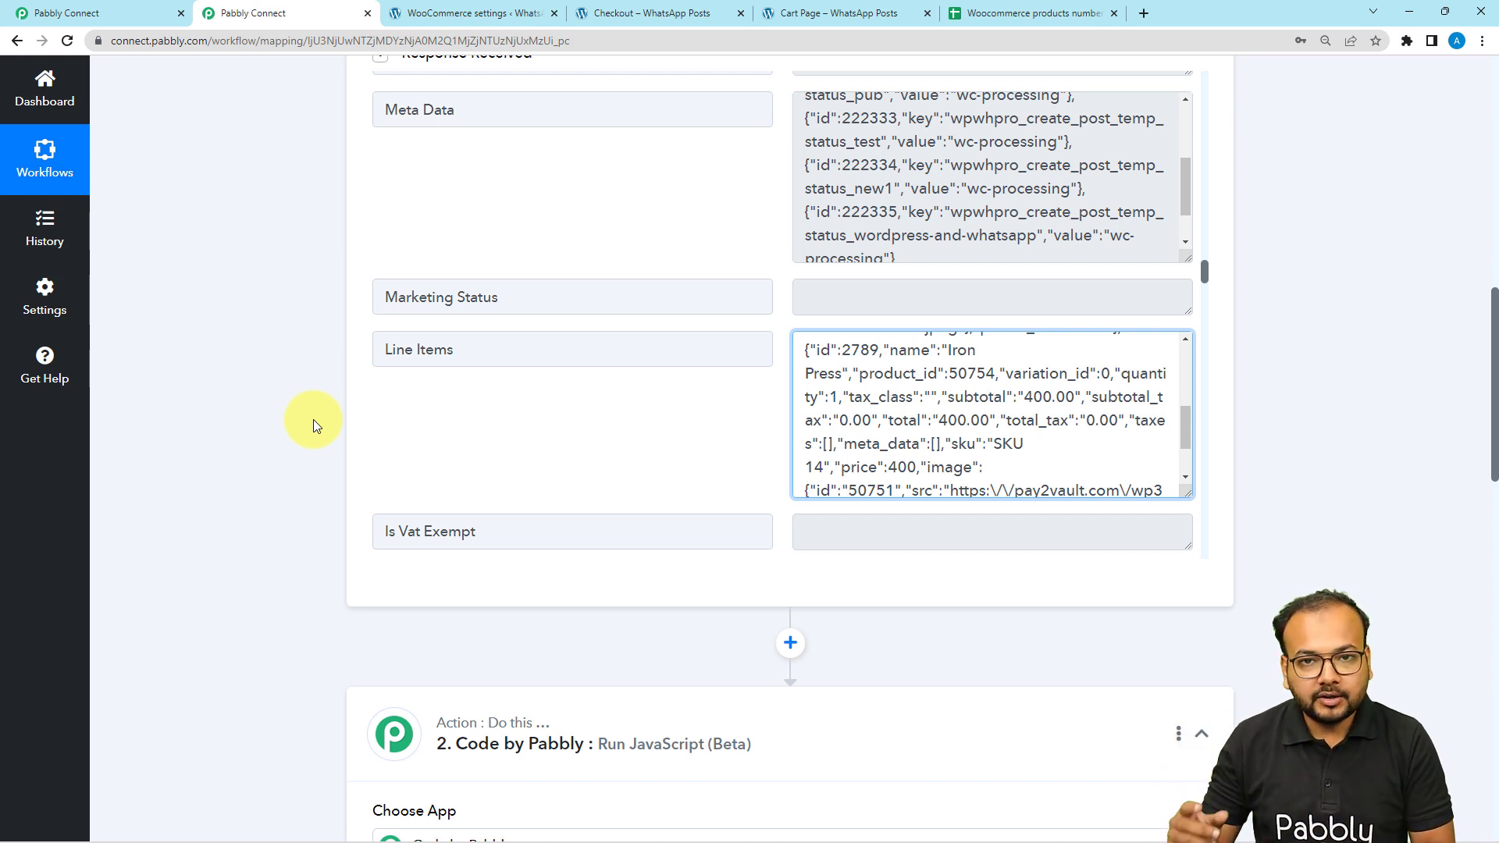
scroll(313, 421, "down", 2)
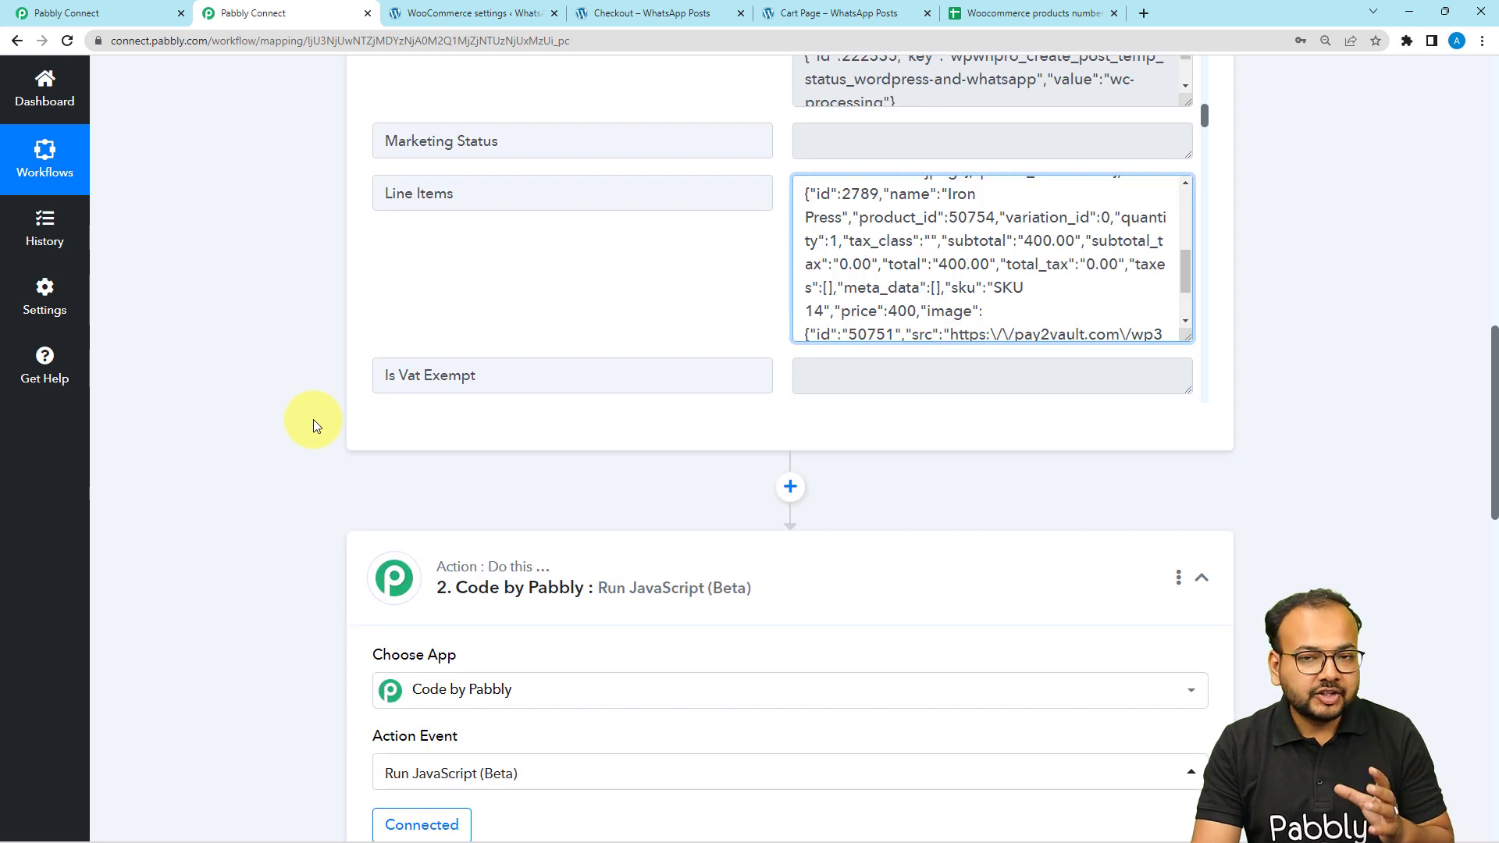
Review the Code by Pabbly action's setup and check which action events it offers besides Run JavaScript (Beta)
scroll(313, 425, "down", 2)
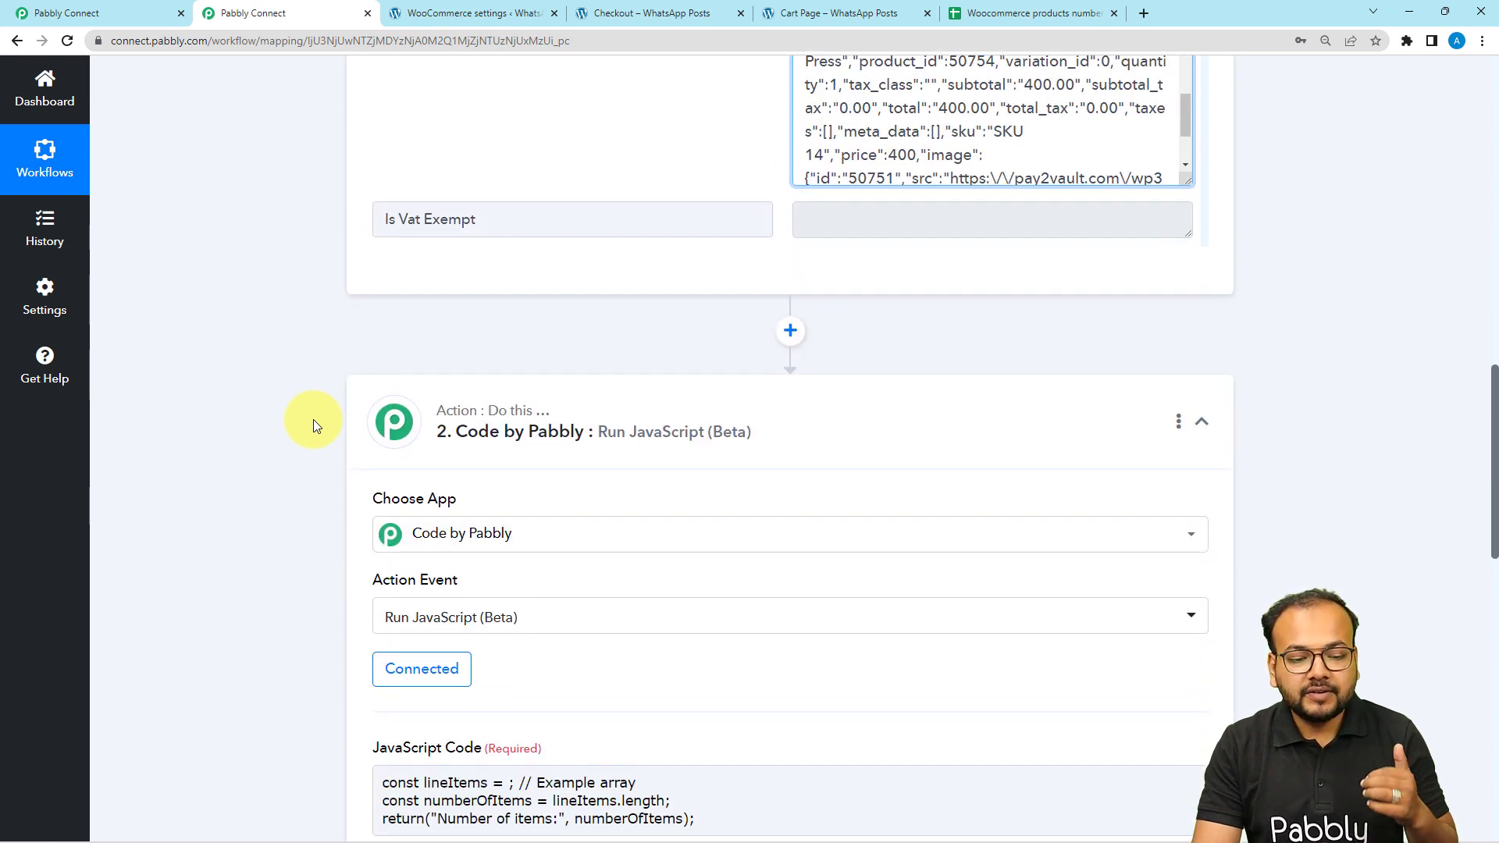
scroll(312, 424, "down", 1)
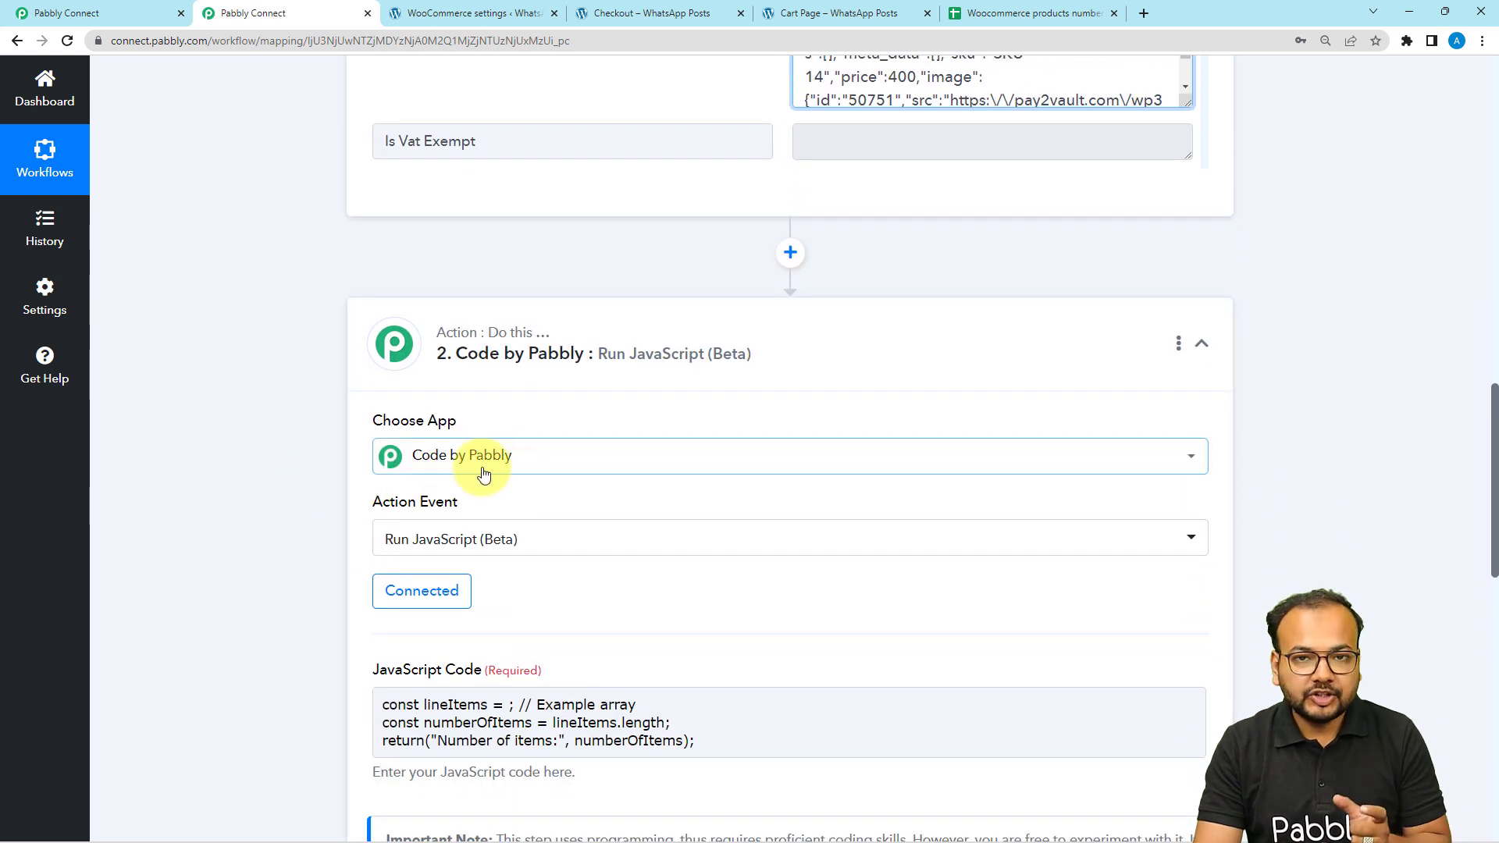
scroll(320, 481, "down", 1)
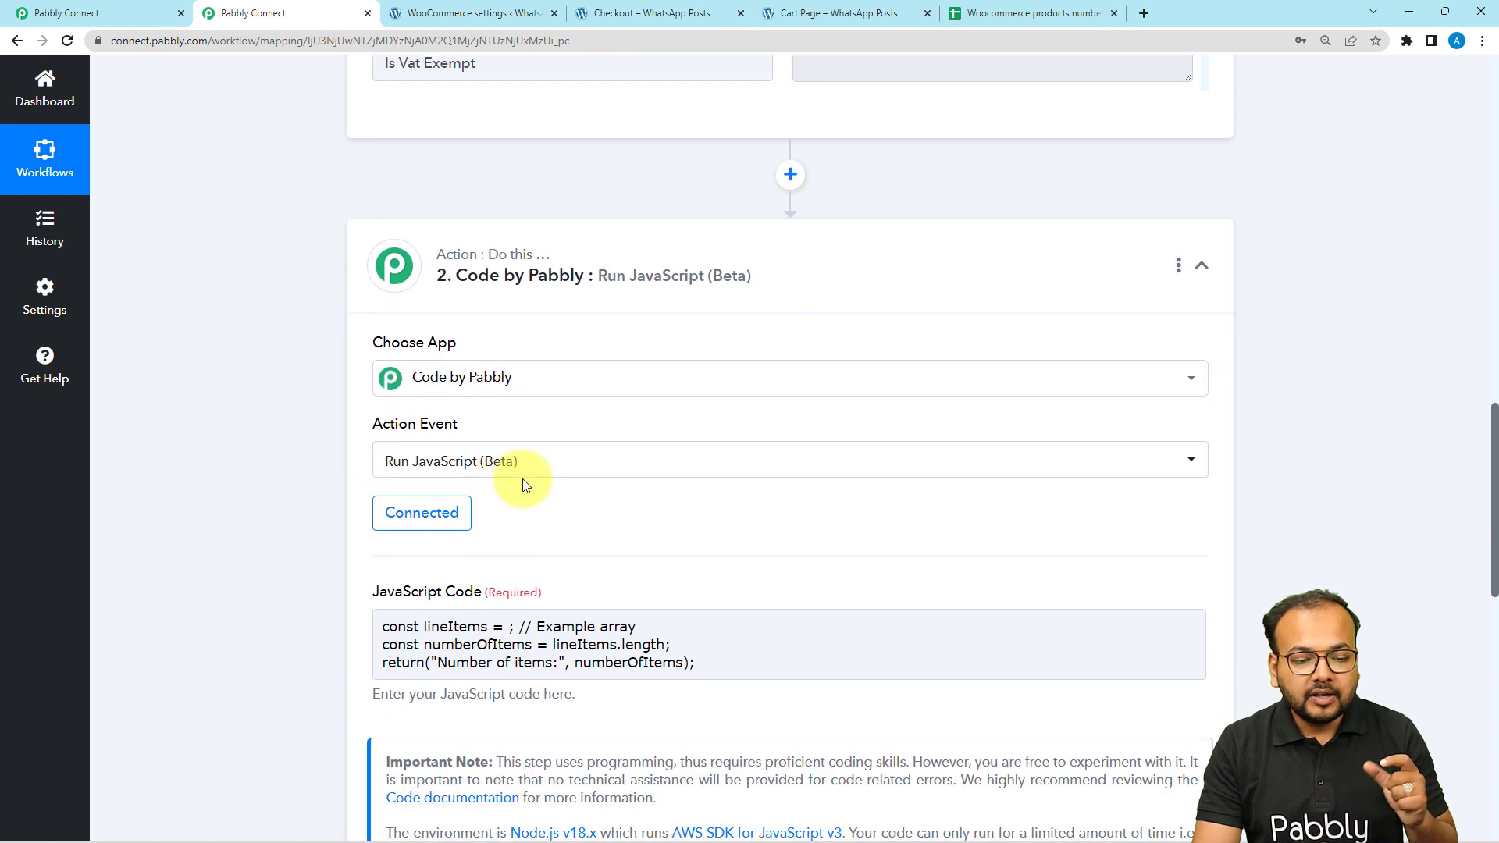
left_click(530, 471)
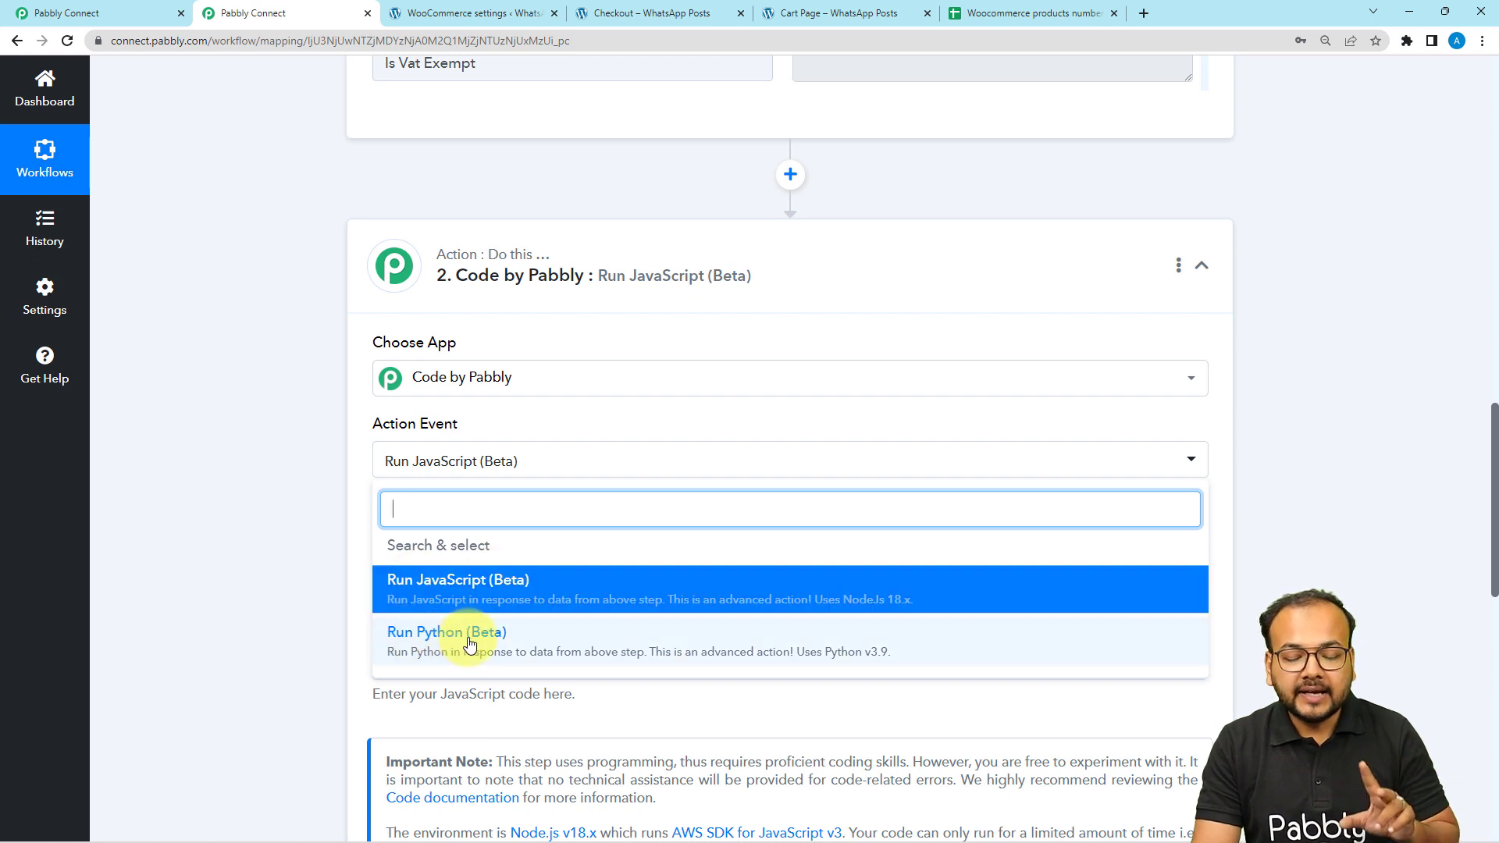
left_click(269, 520)
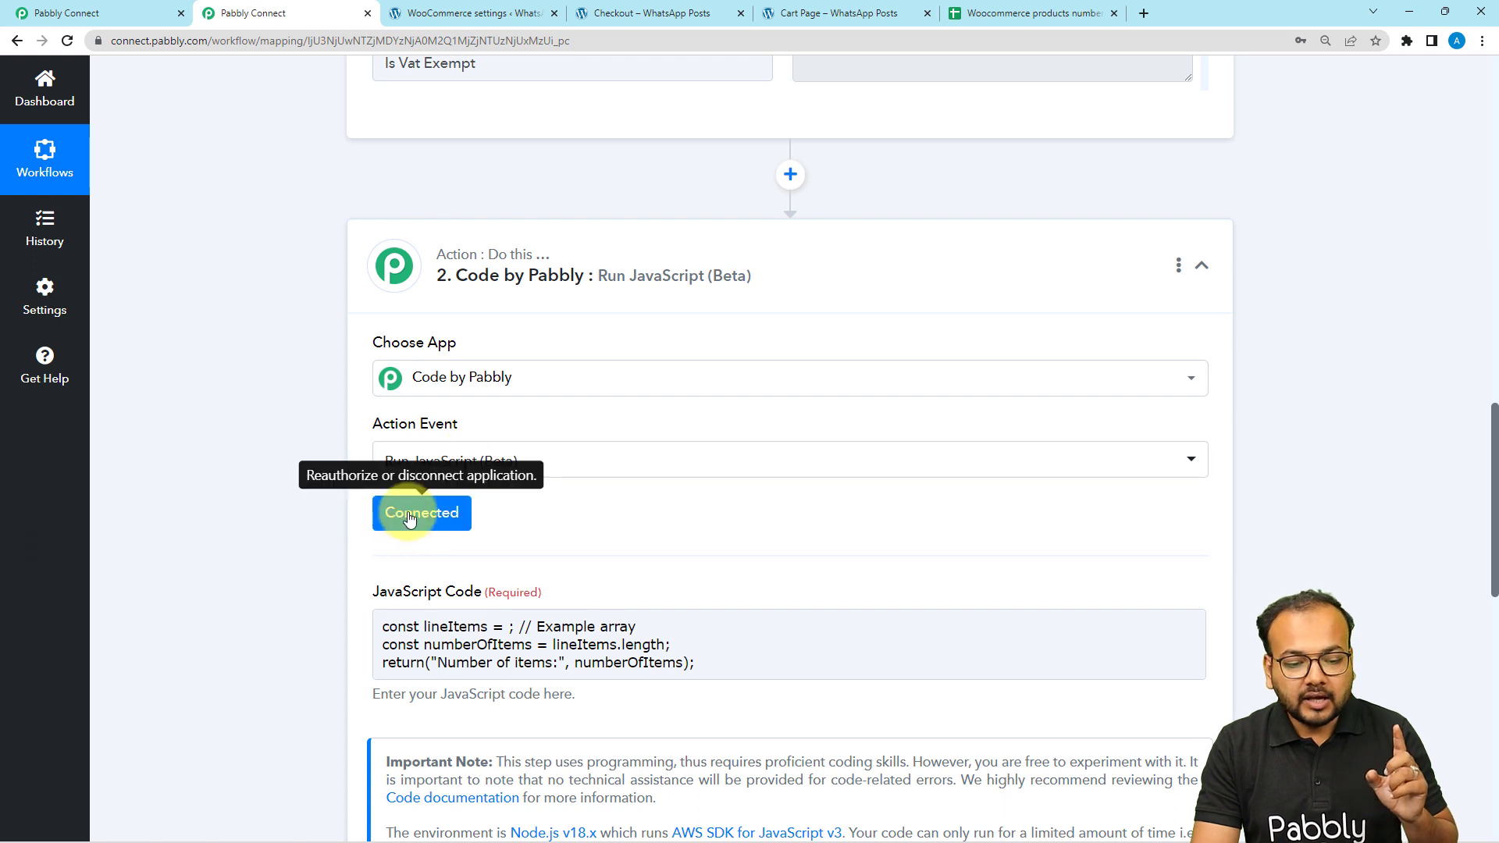
Examine the action's JavaScript code with its received response collapsed, and recheck the trigger's Line Items field that the code needs
scroll(347, 533, "down", 2)
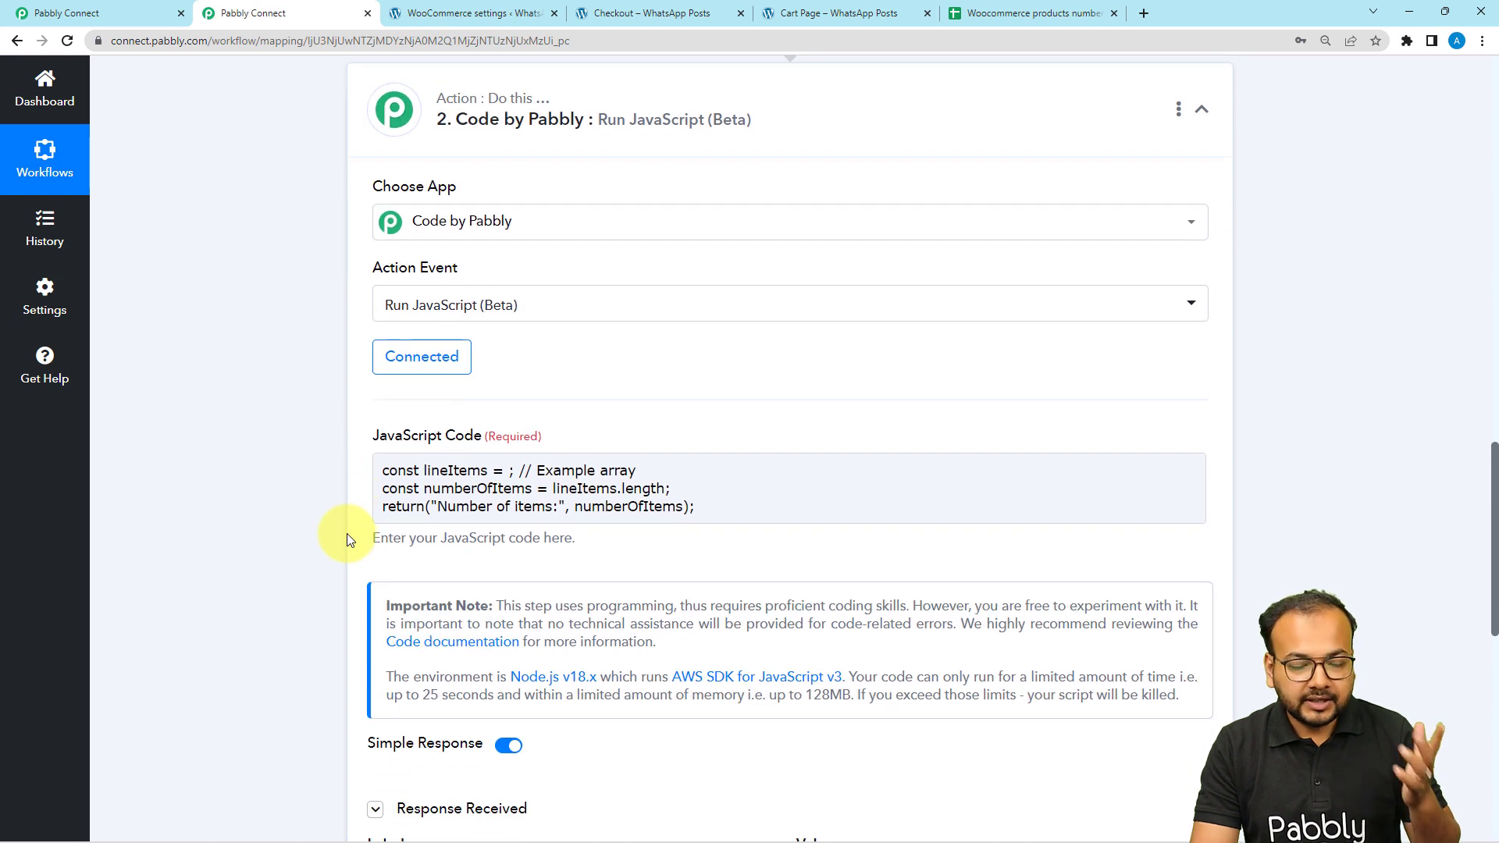
scroll(347, 533, "down", 1)
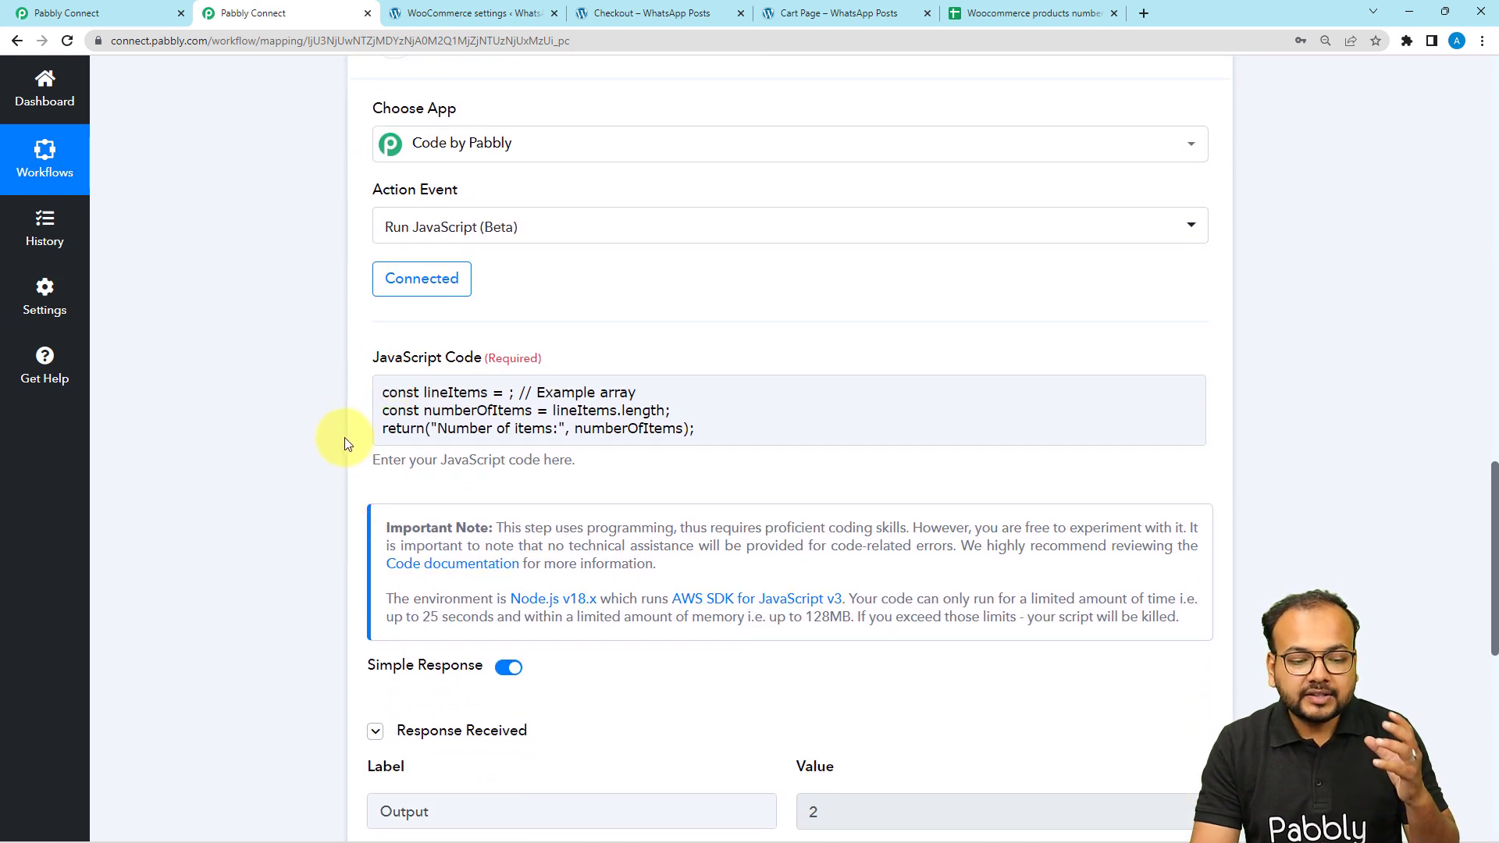
scroll(341, 501, "down", 1)
scroll(341, 503, "up", 2)
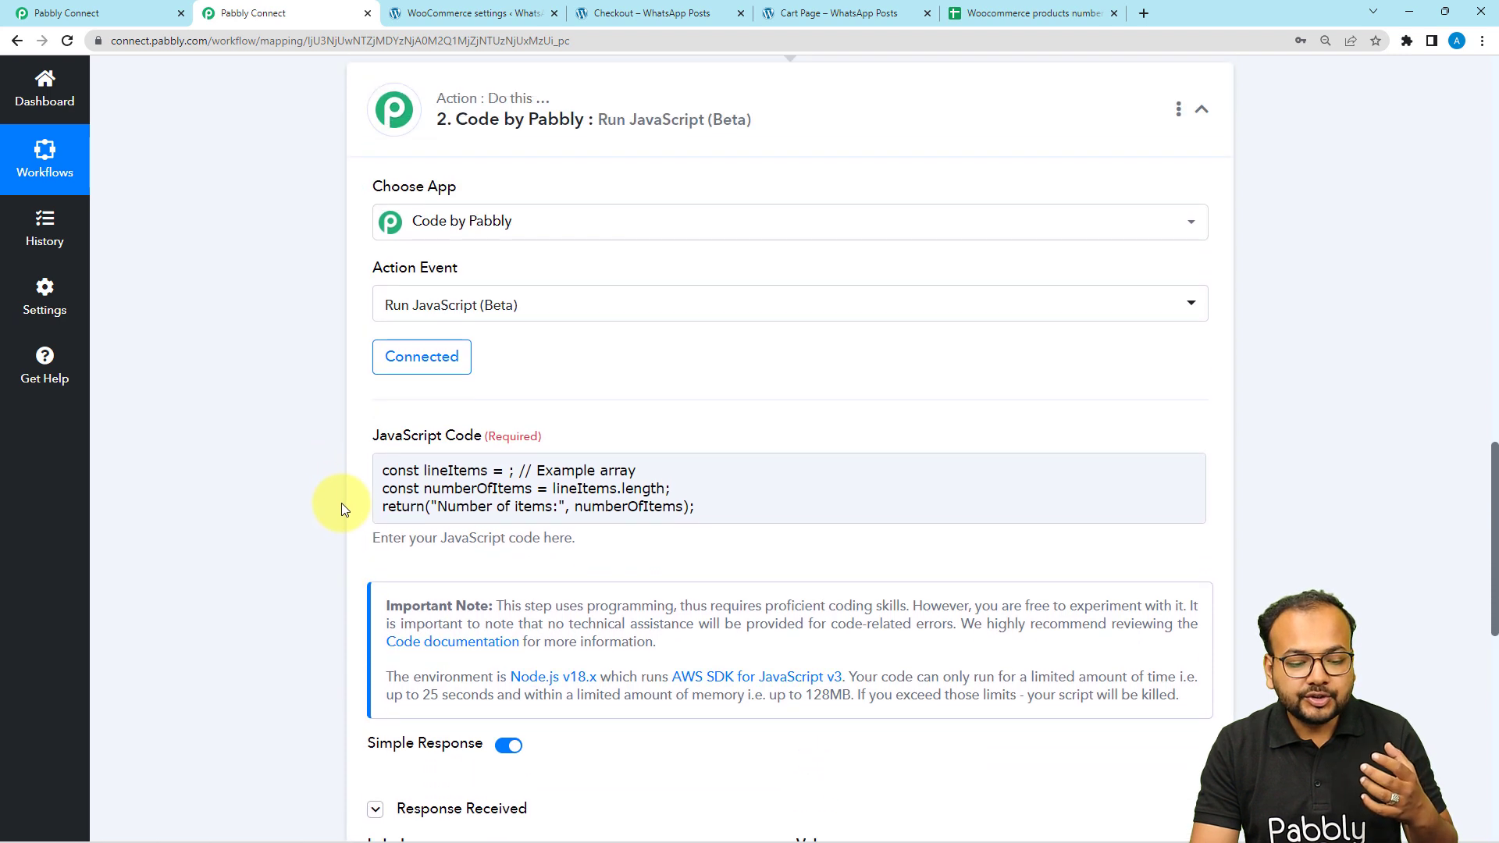
left_click(399, 808)
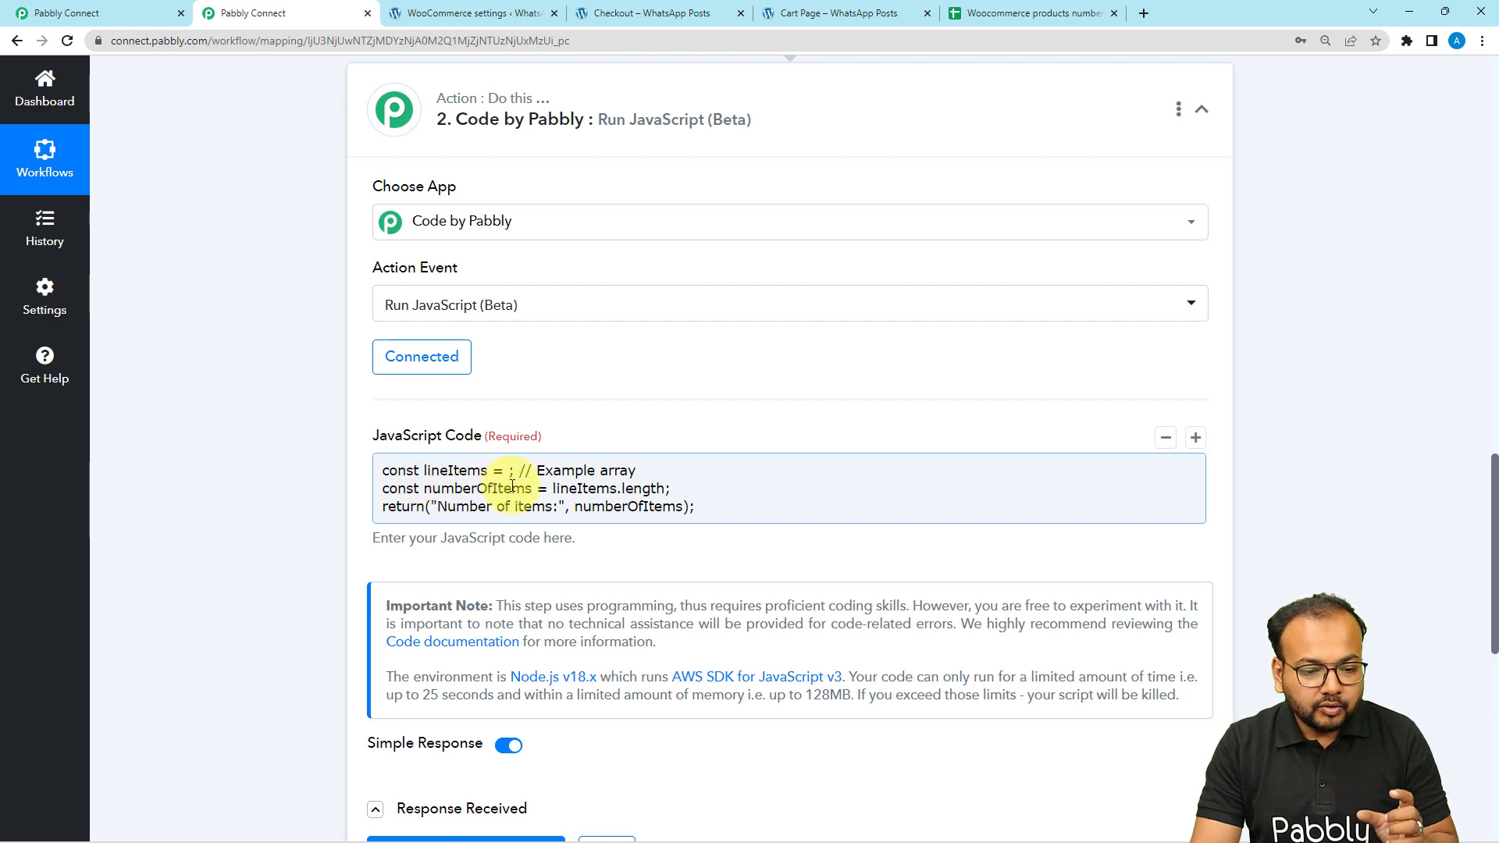
scroll(467, 464, "up", 10)
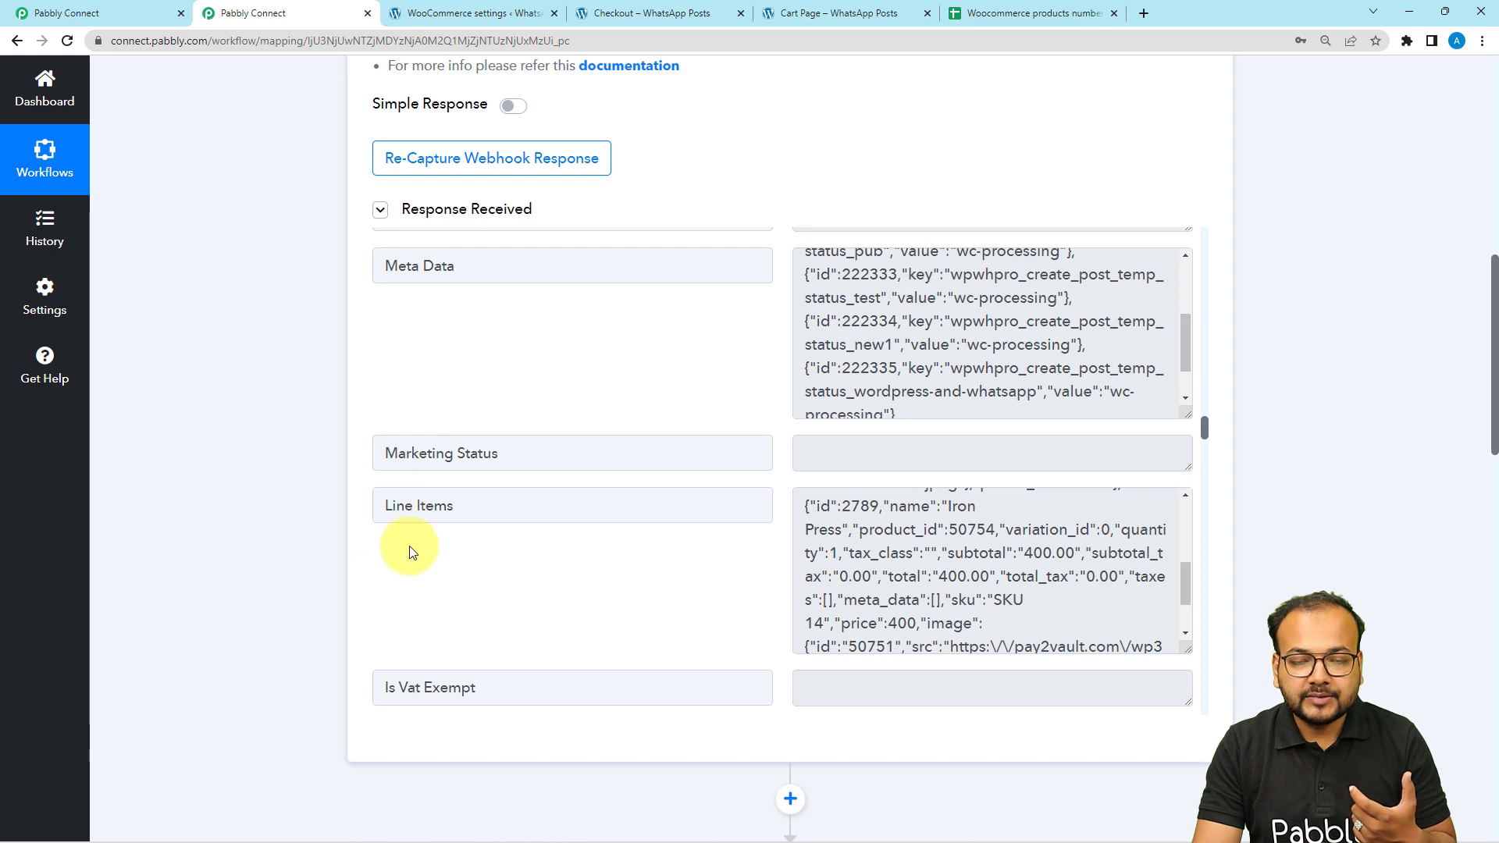
scroll(349, 516, "down", 9)
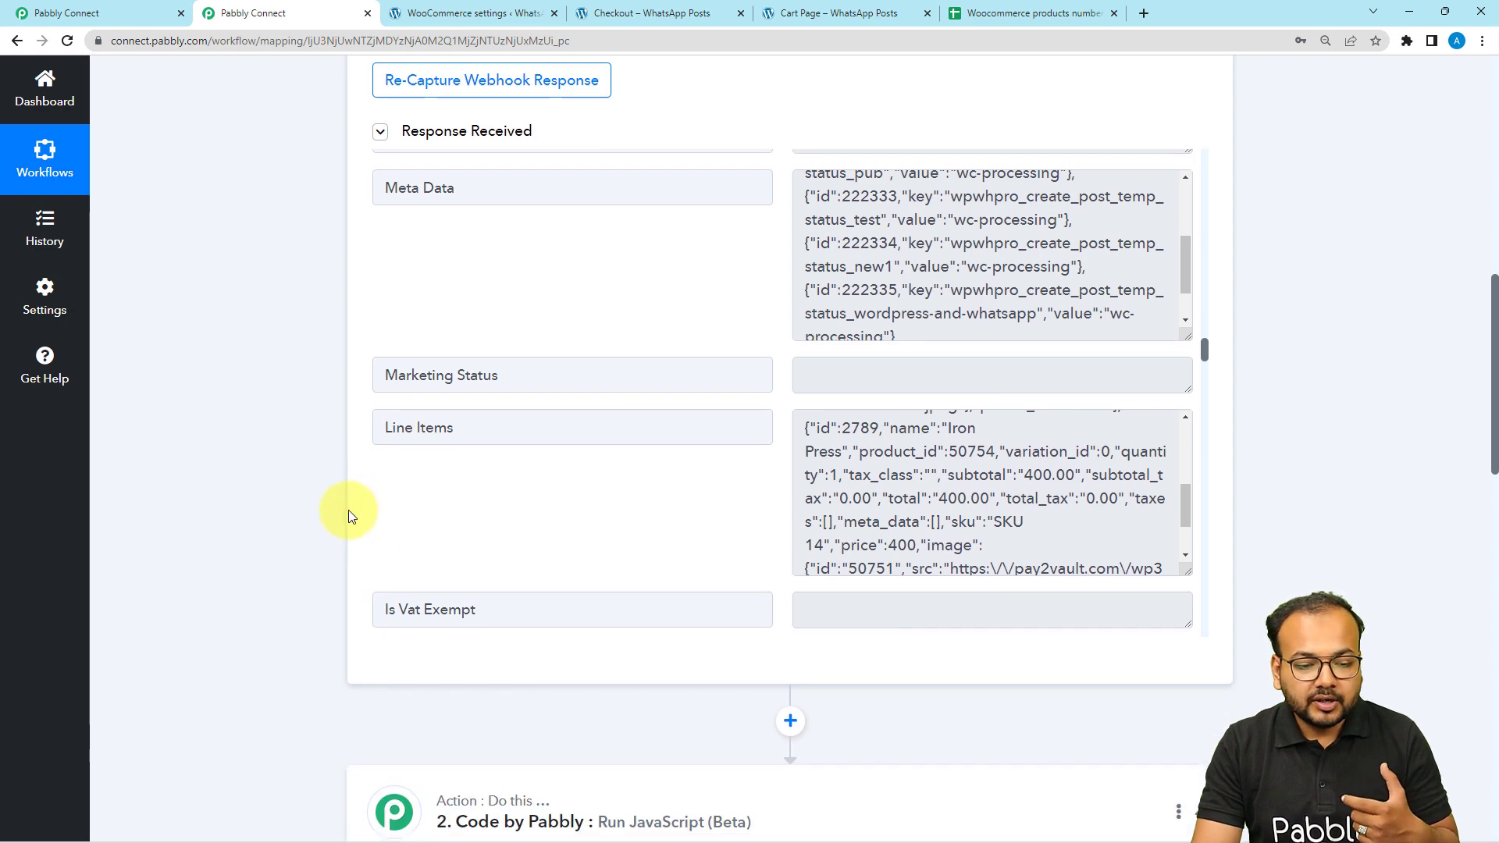
scroll(349, 515, "down", 2)
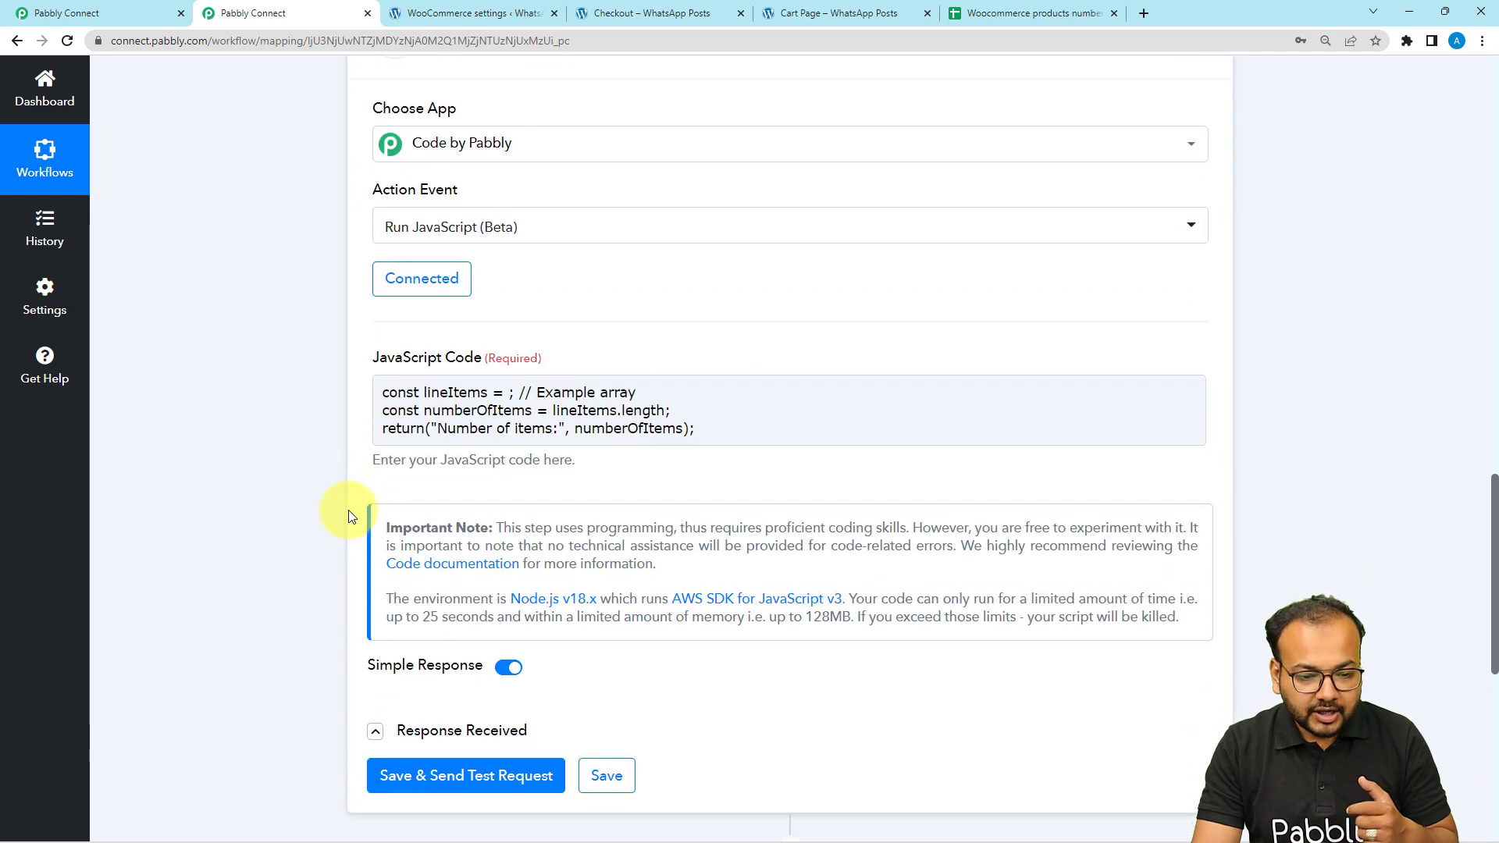
Map the WooCommerce trigger's Line Items as the lineItems value in the JavaScript code, and save and send a test request
left_click(506, 398)
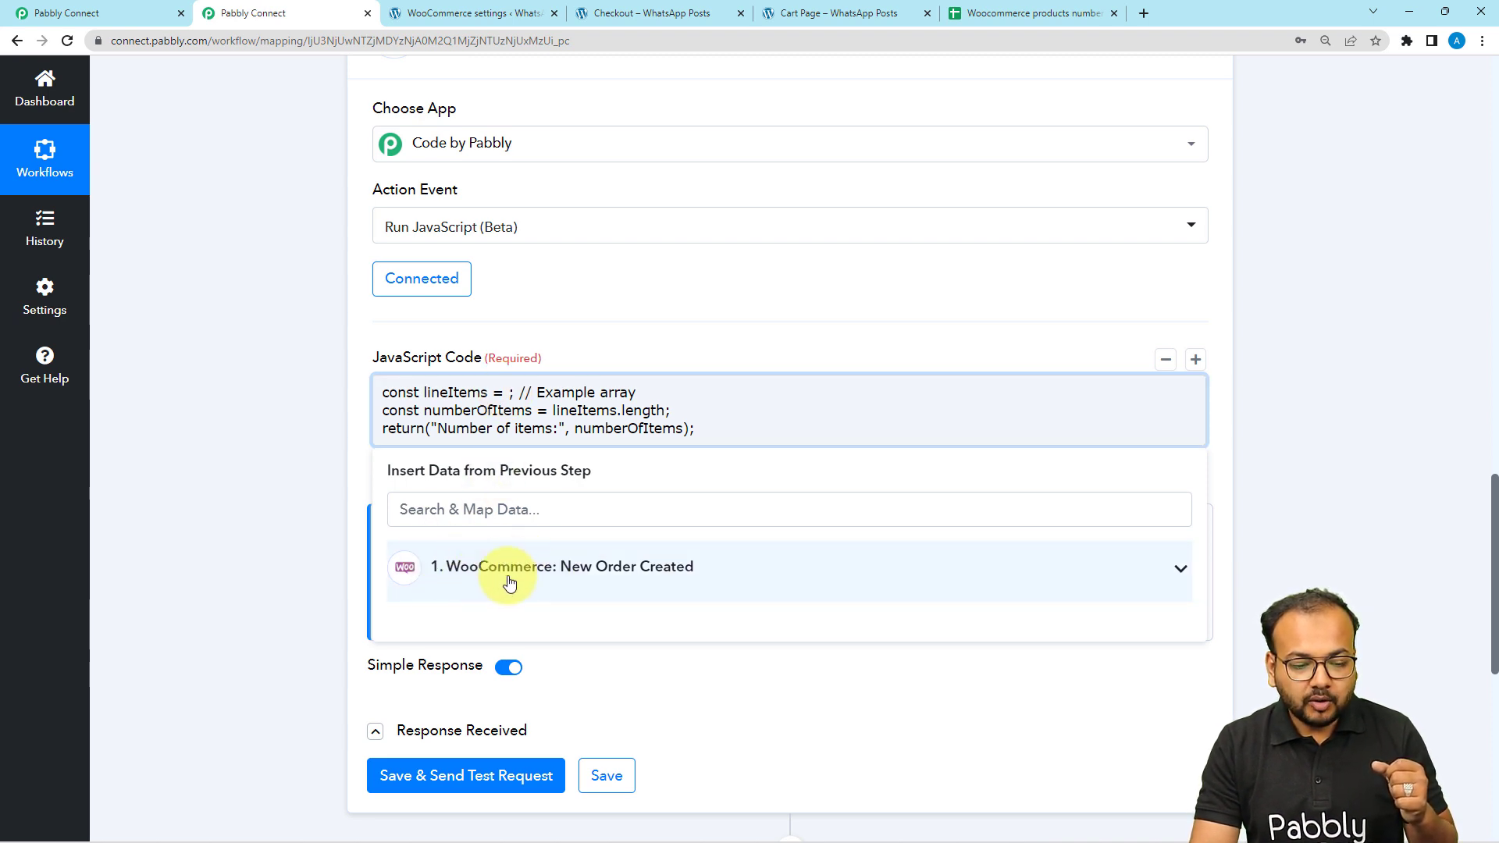
left_click(481, 570)
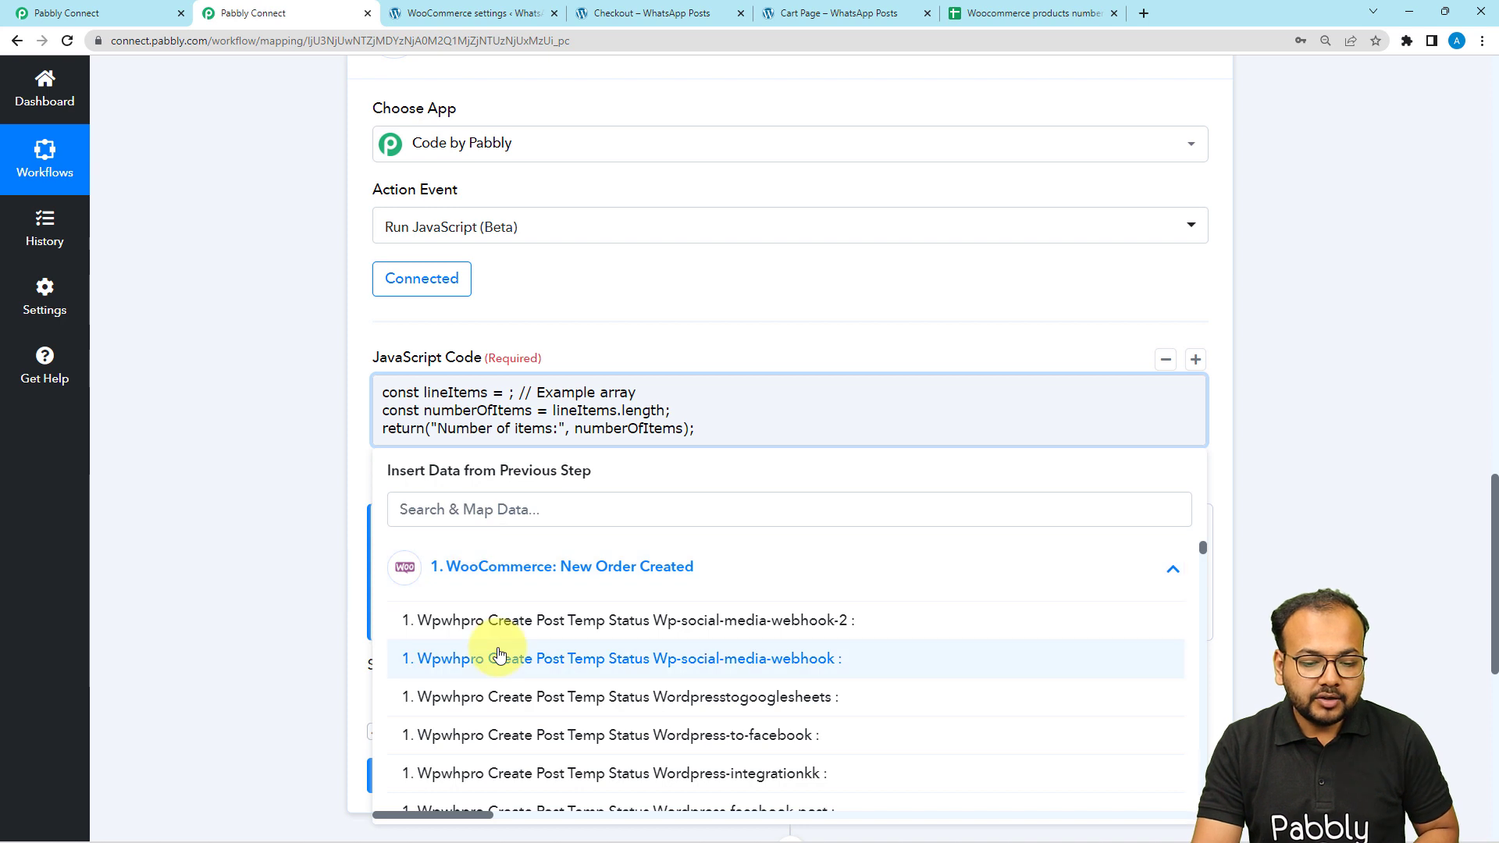
scroll(499, 620, "down", 2)
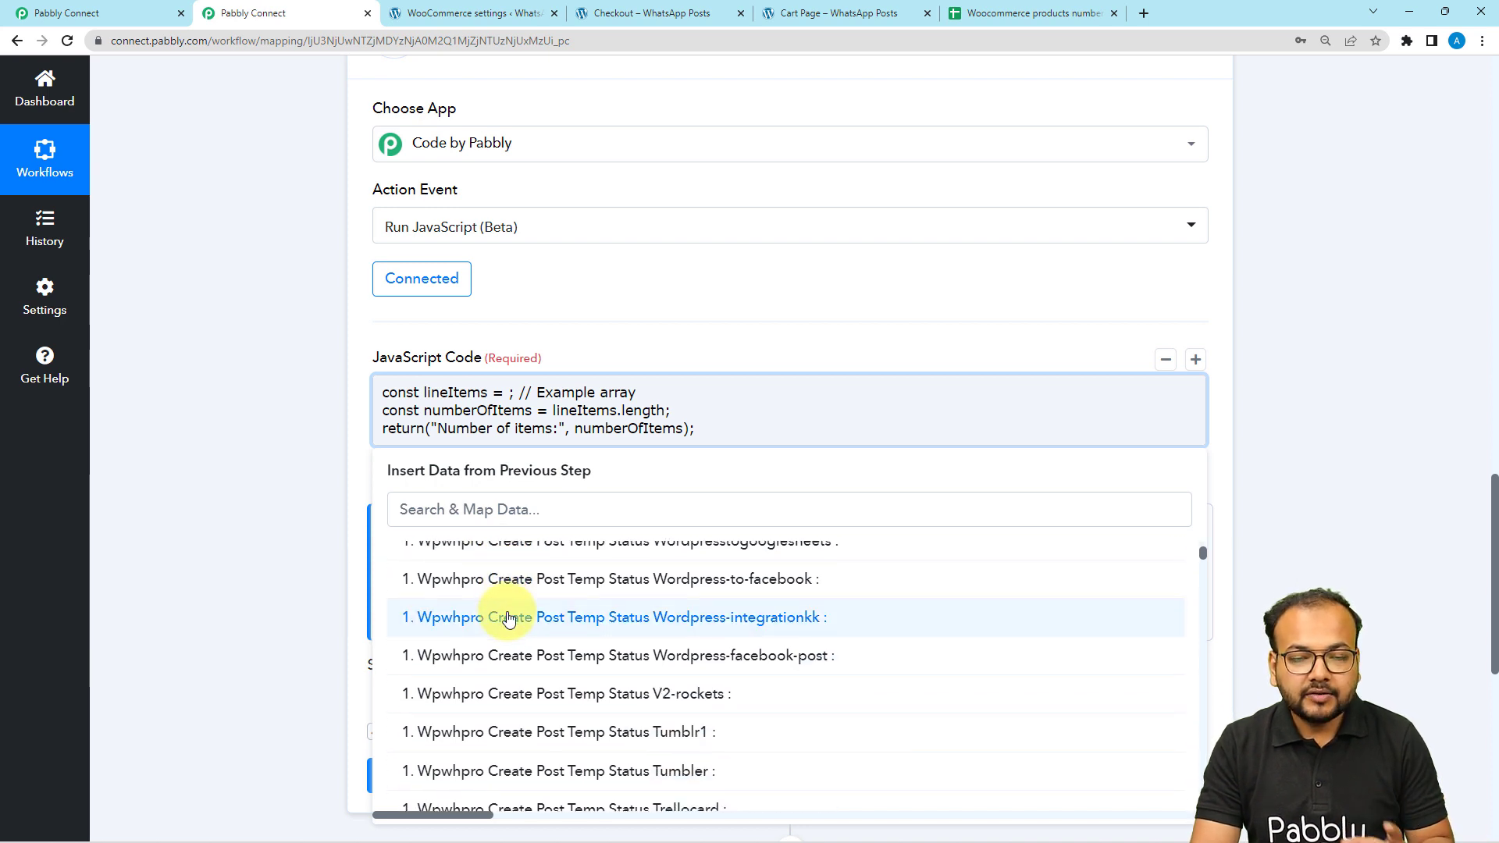
left_click(539, 508)
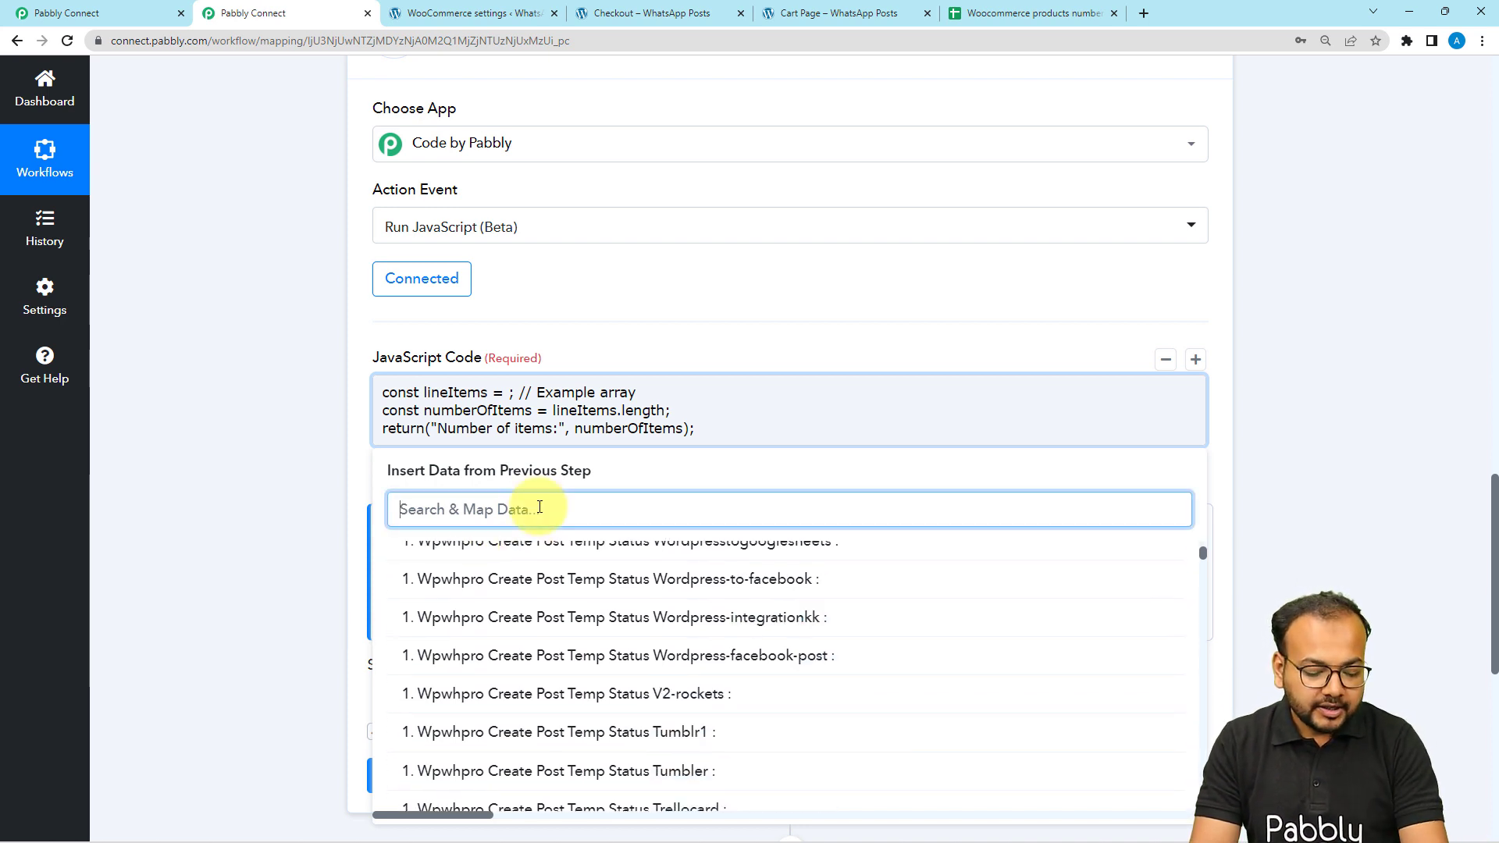
type("ite")
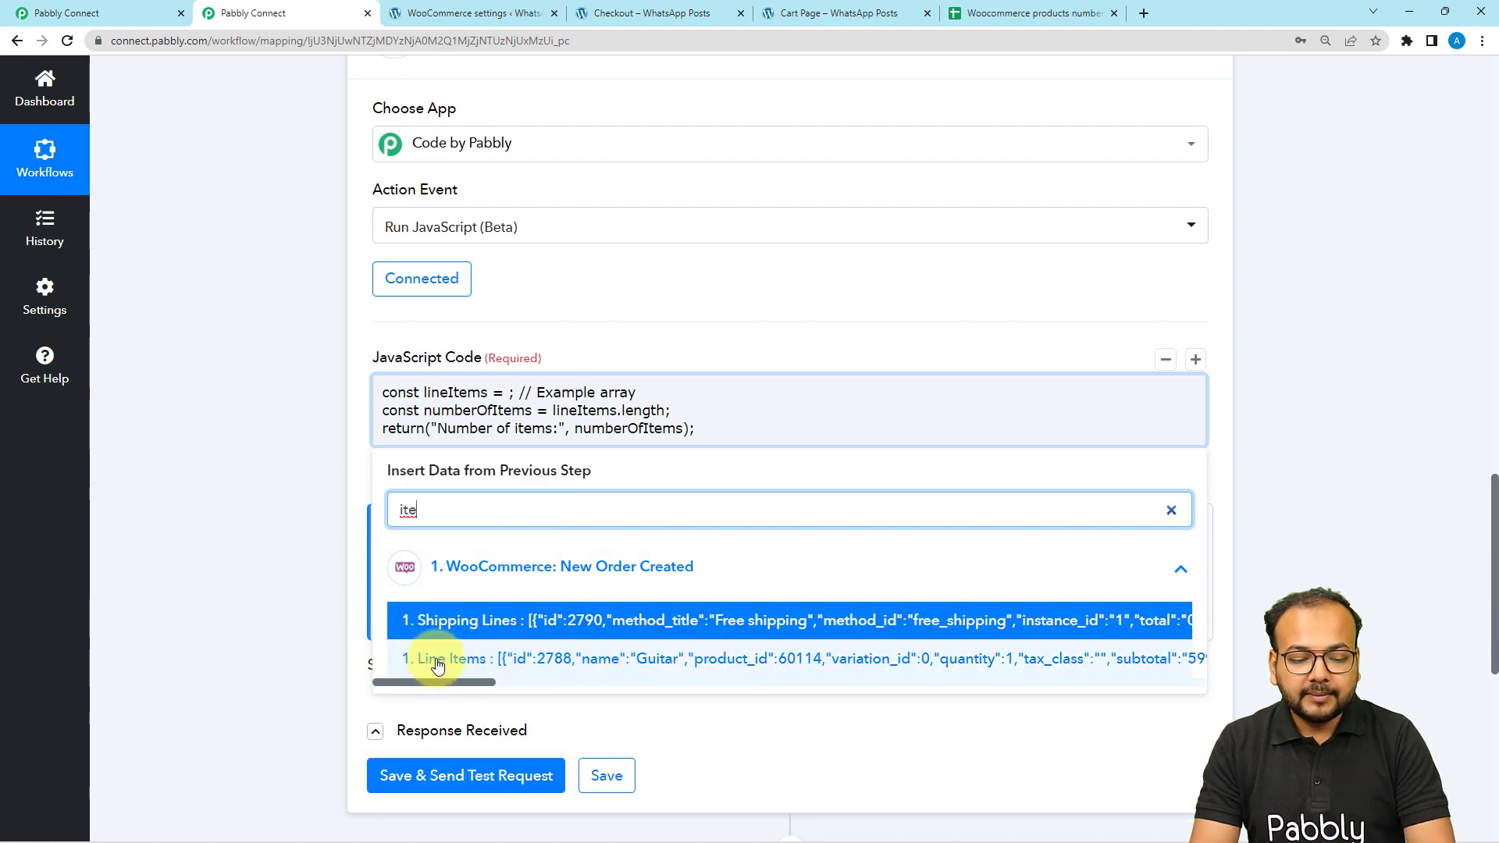
left_click(496, 659)
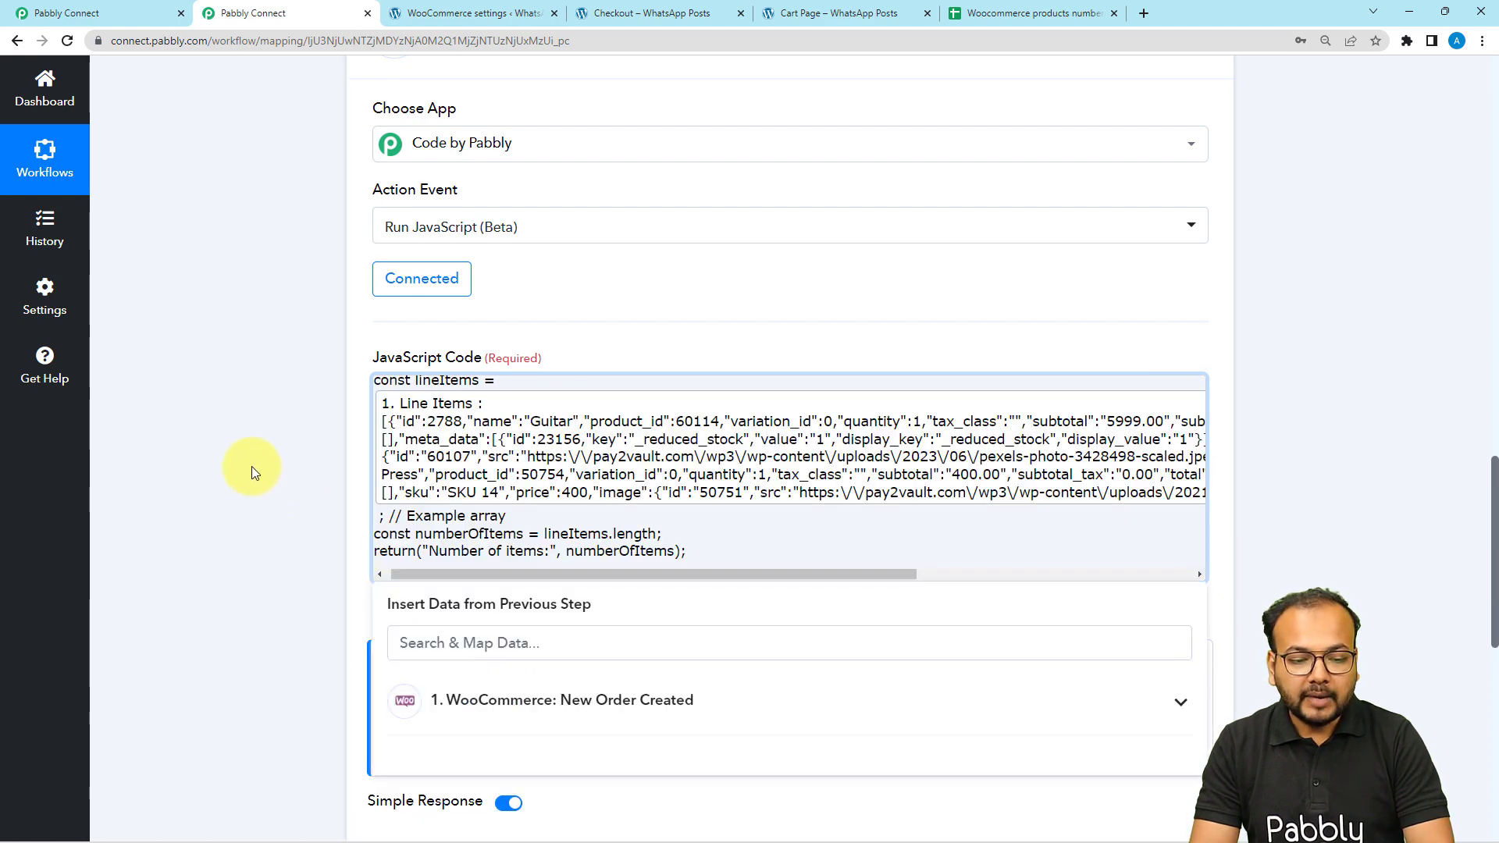
scroll(251, 466, "down", 5)
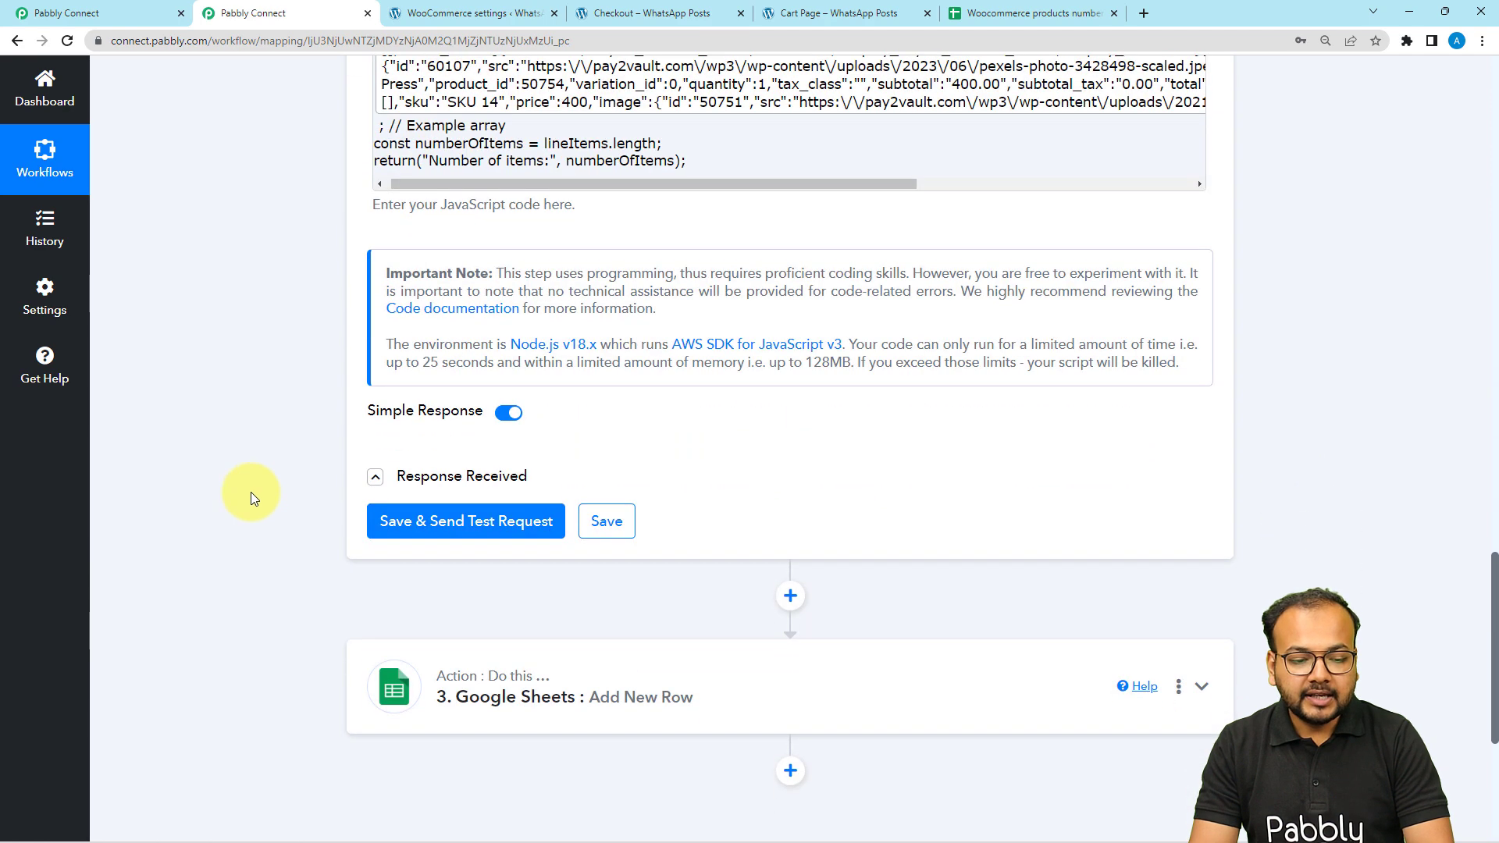
left_click(435, 539)
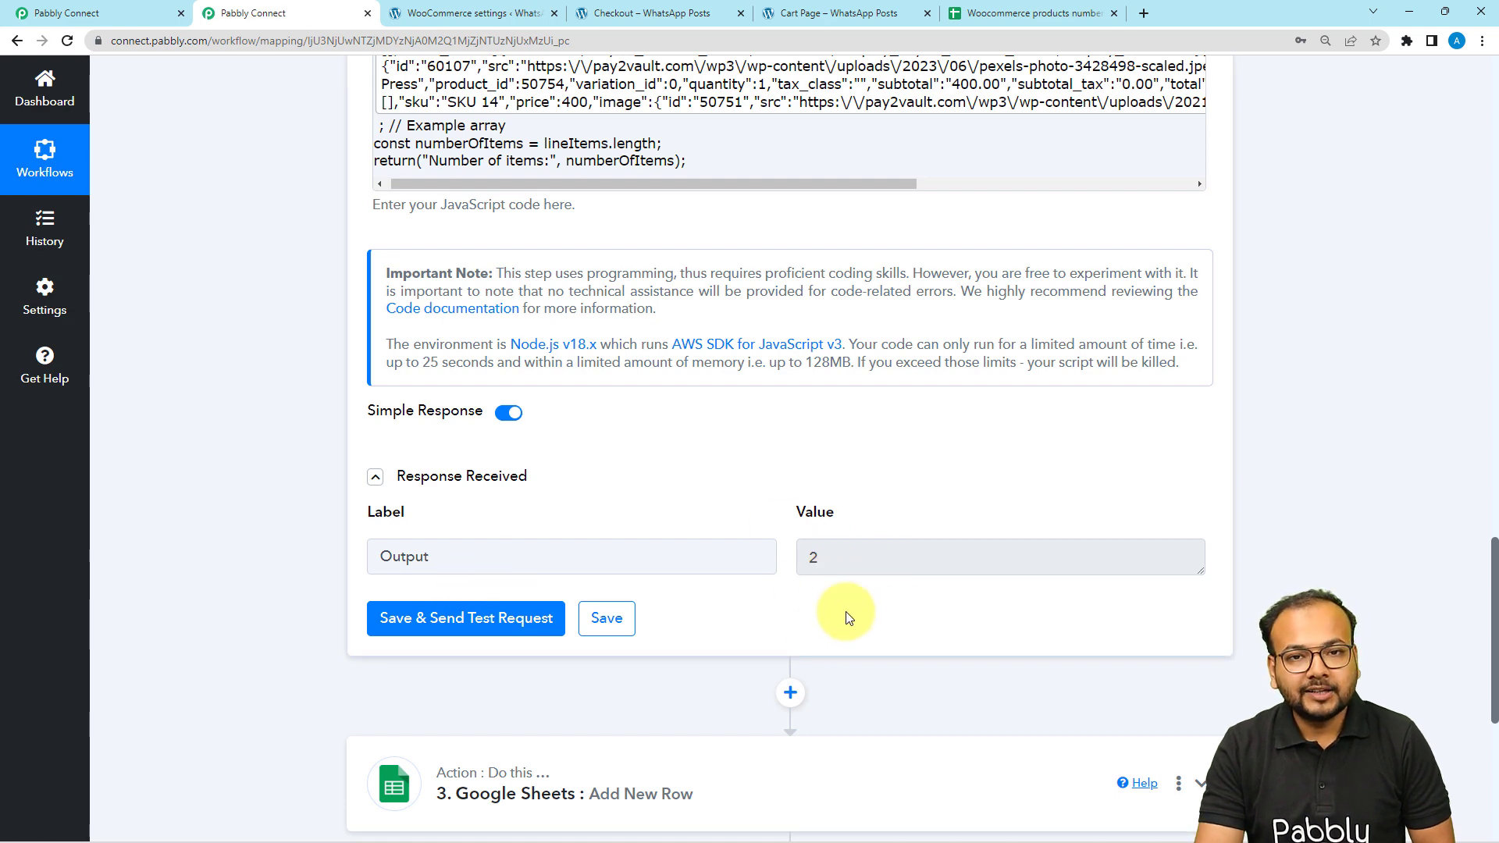
Compare the code's output with the trigger's Line Items data by locating the Guitar and Iron Press product names
scroll(352, 451, "up", 3)
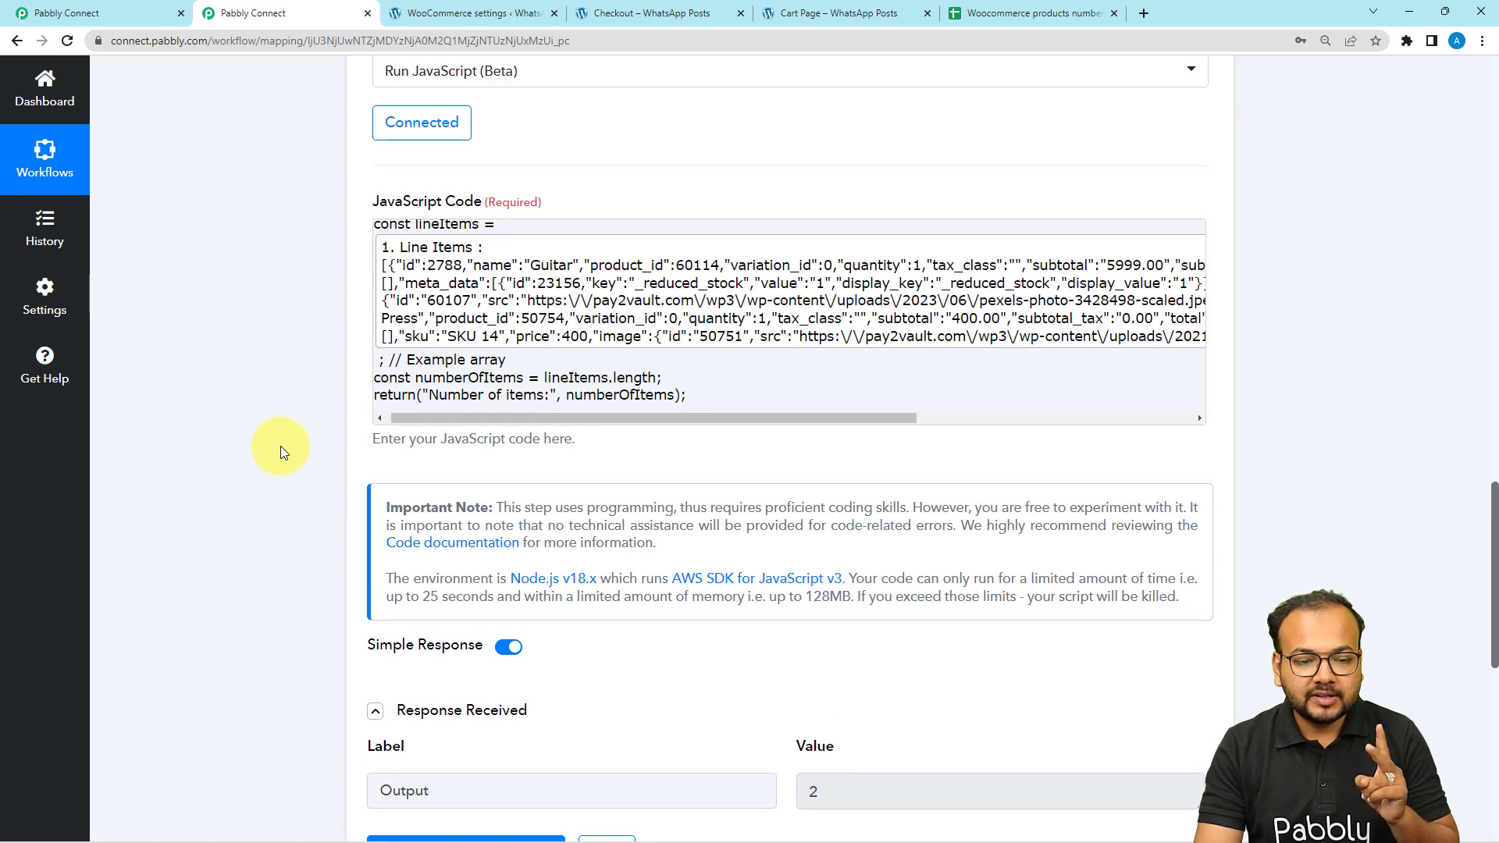
scroll(276, 437, "up", 10)
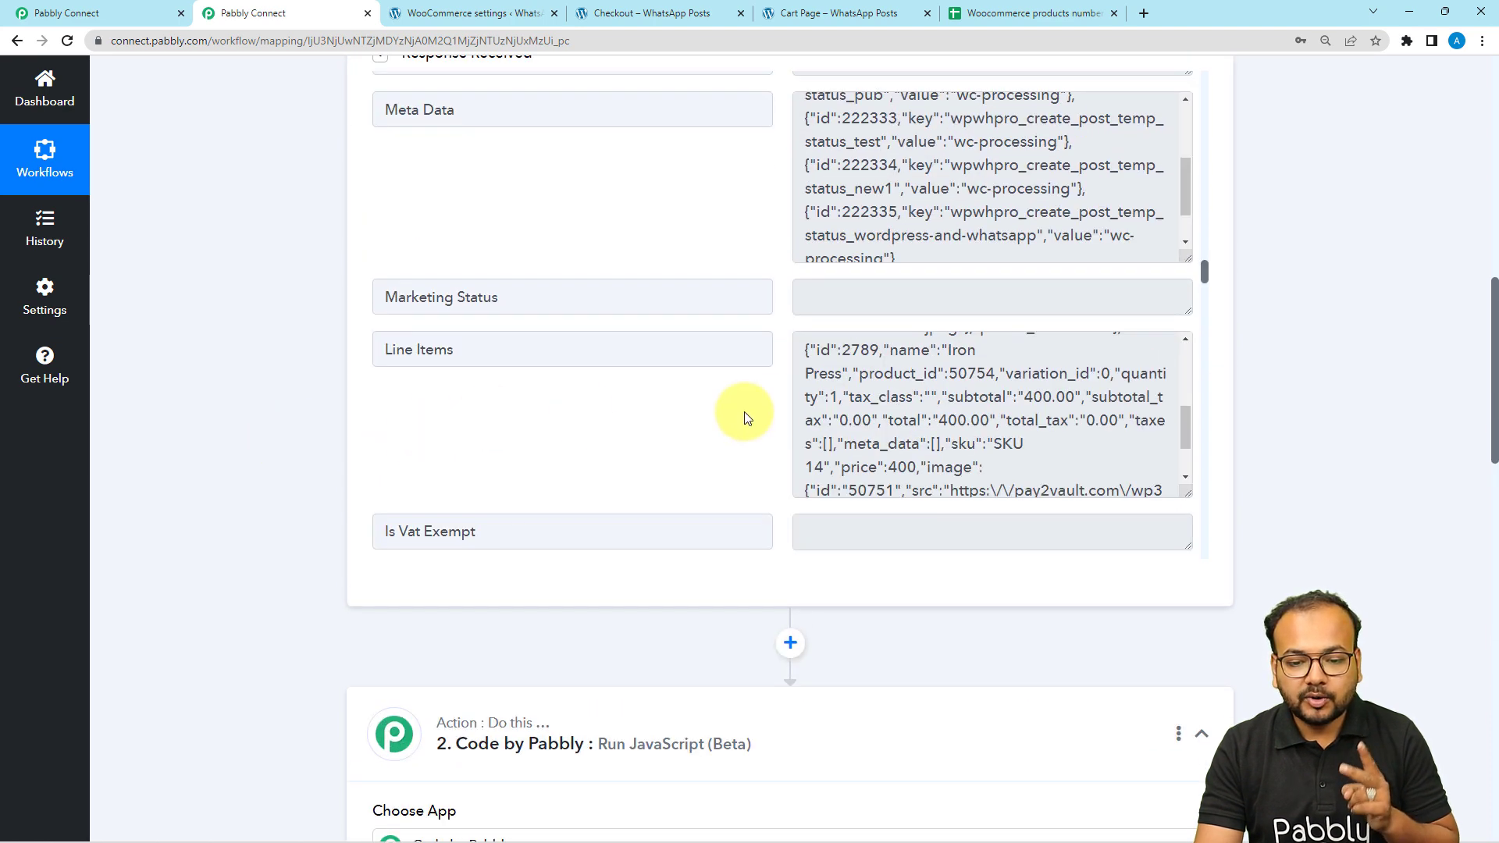
scroll(911, 422, "up", 3)
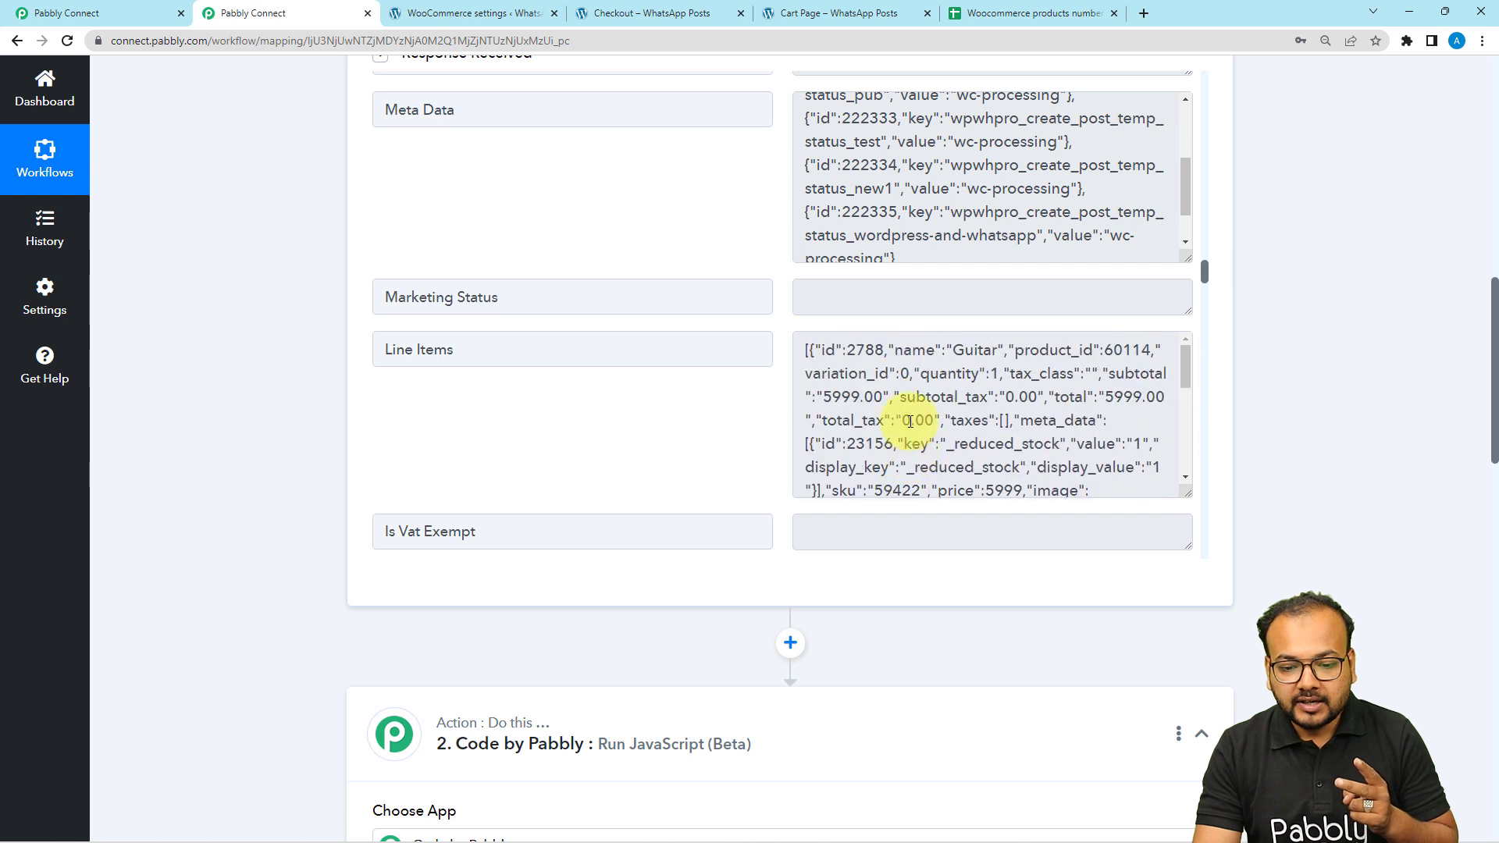
scroll(910, 421, "down", 4)
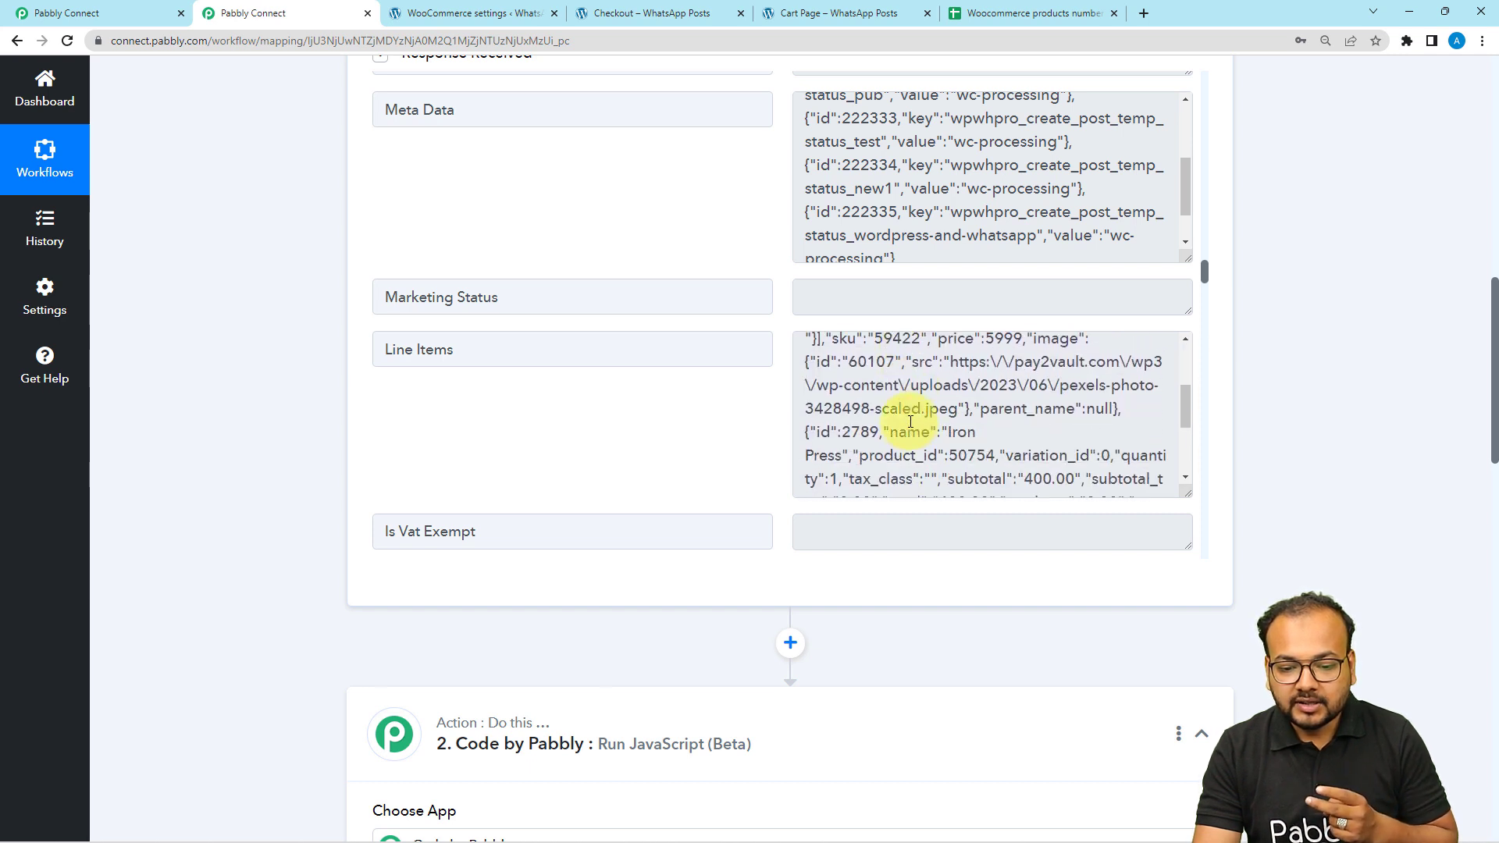
scroll(911, 422, "down", 3)
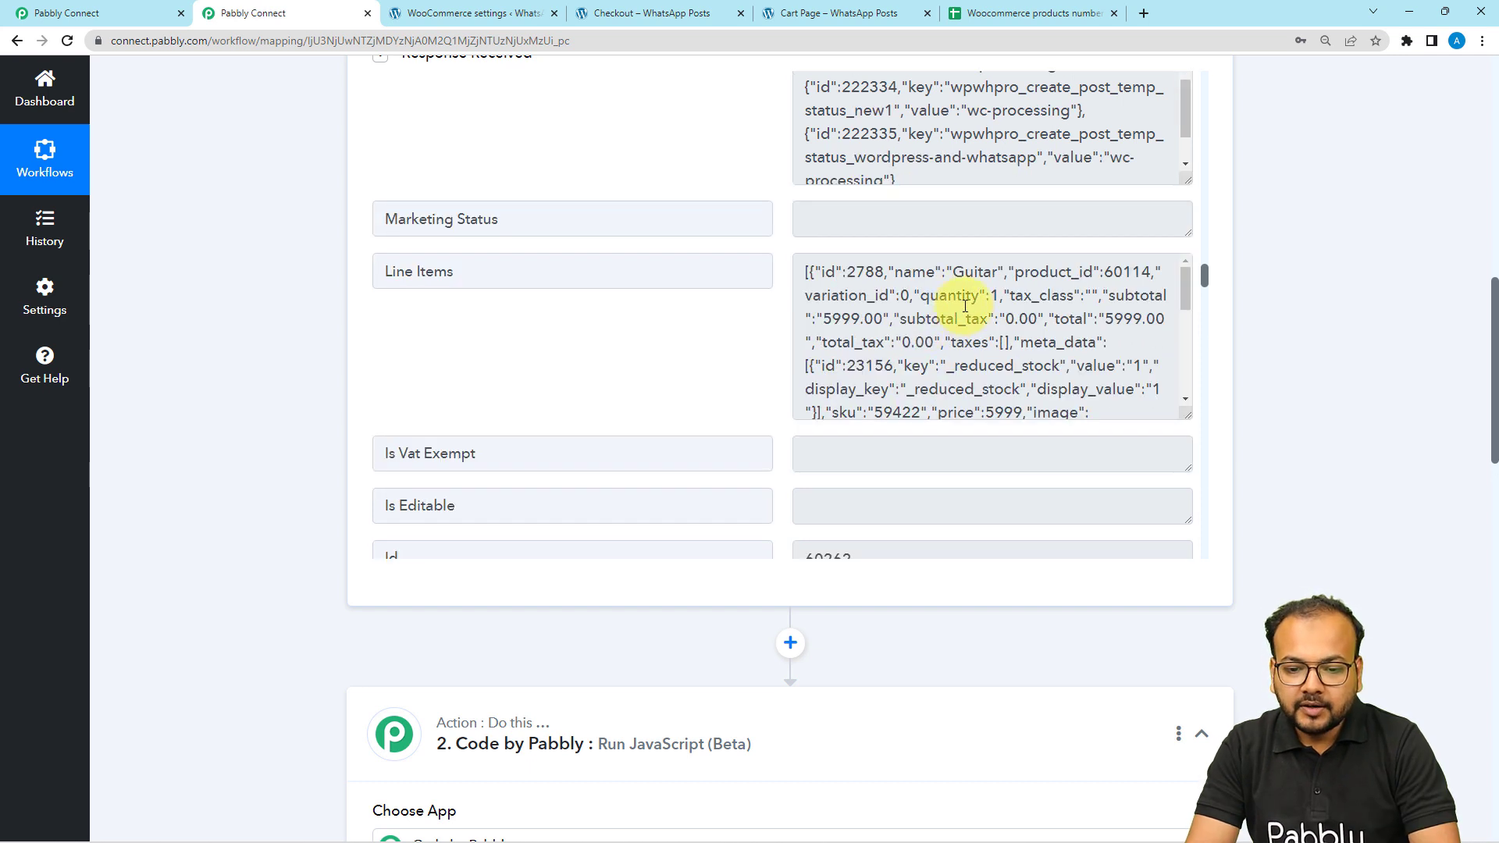
double_click(972, 273)
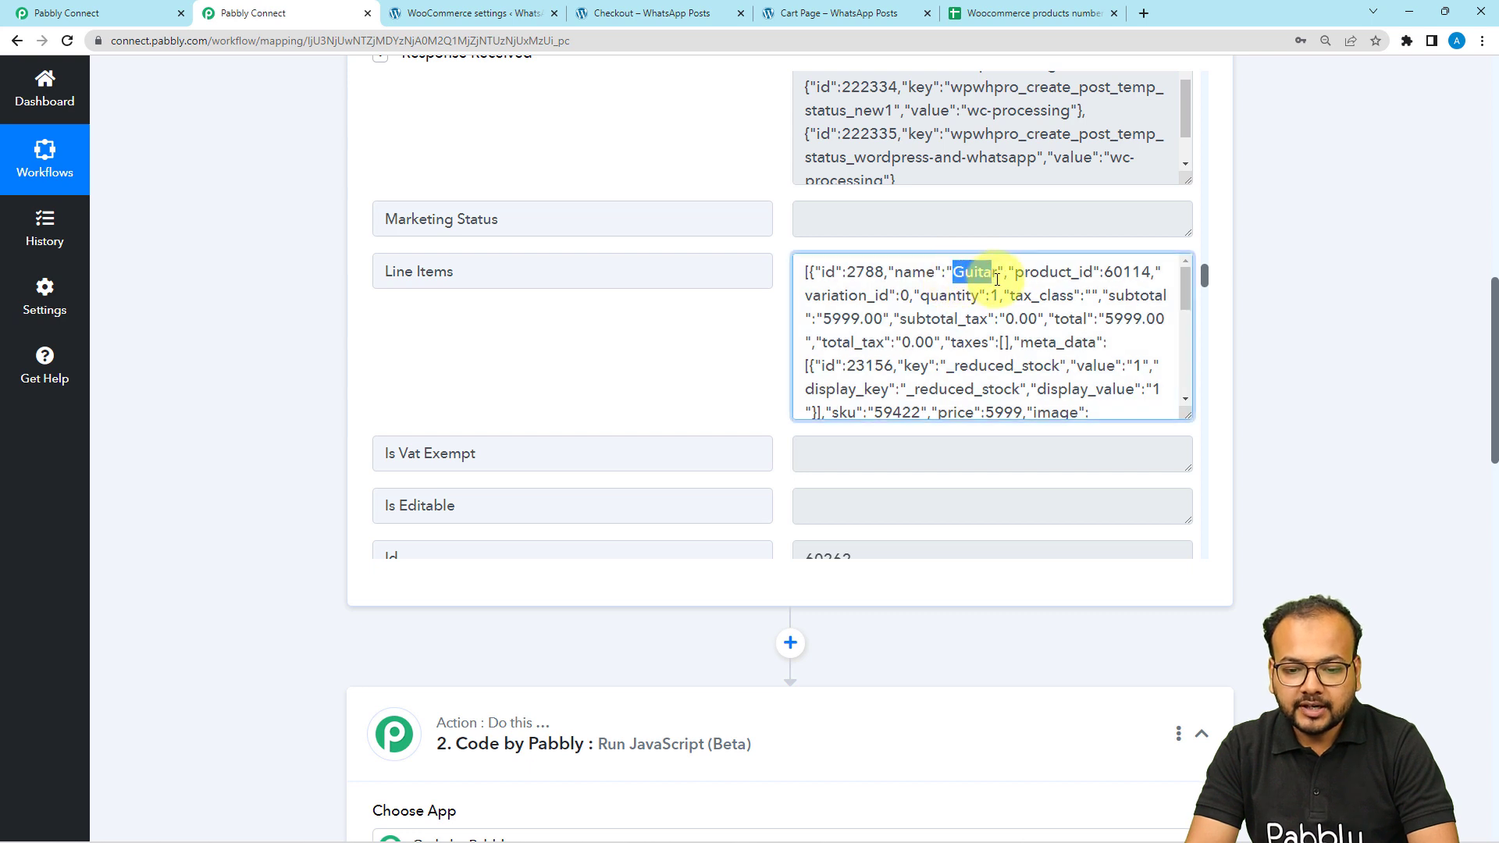
scroll(920, 318, "down", 1)
scroll(920, 319, "down", 1)
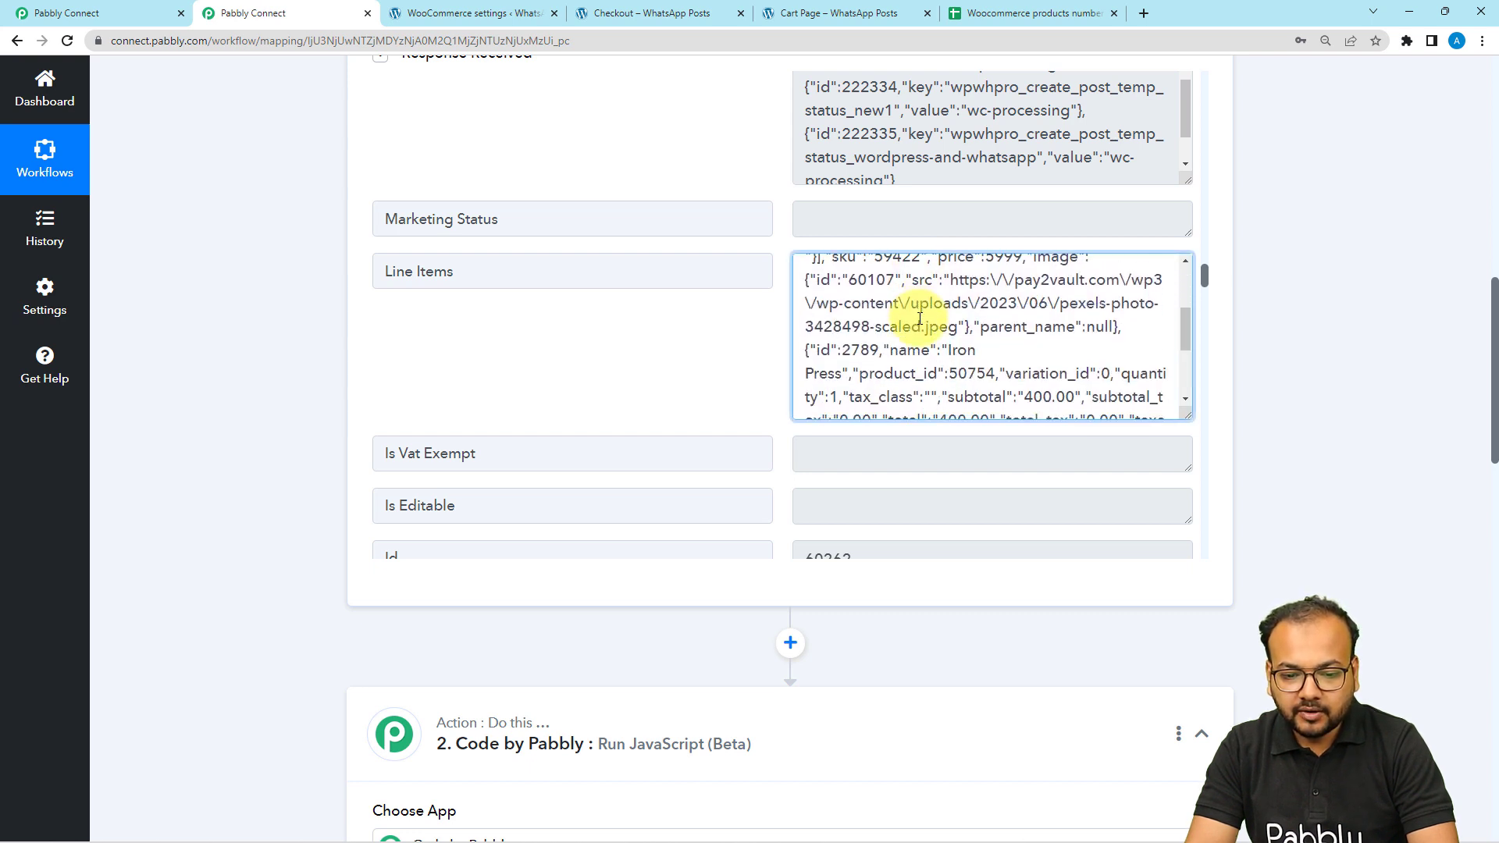
scroll(920, 318, "down", 1)
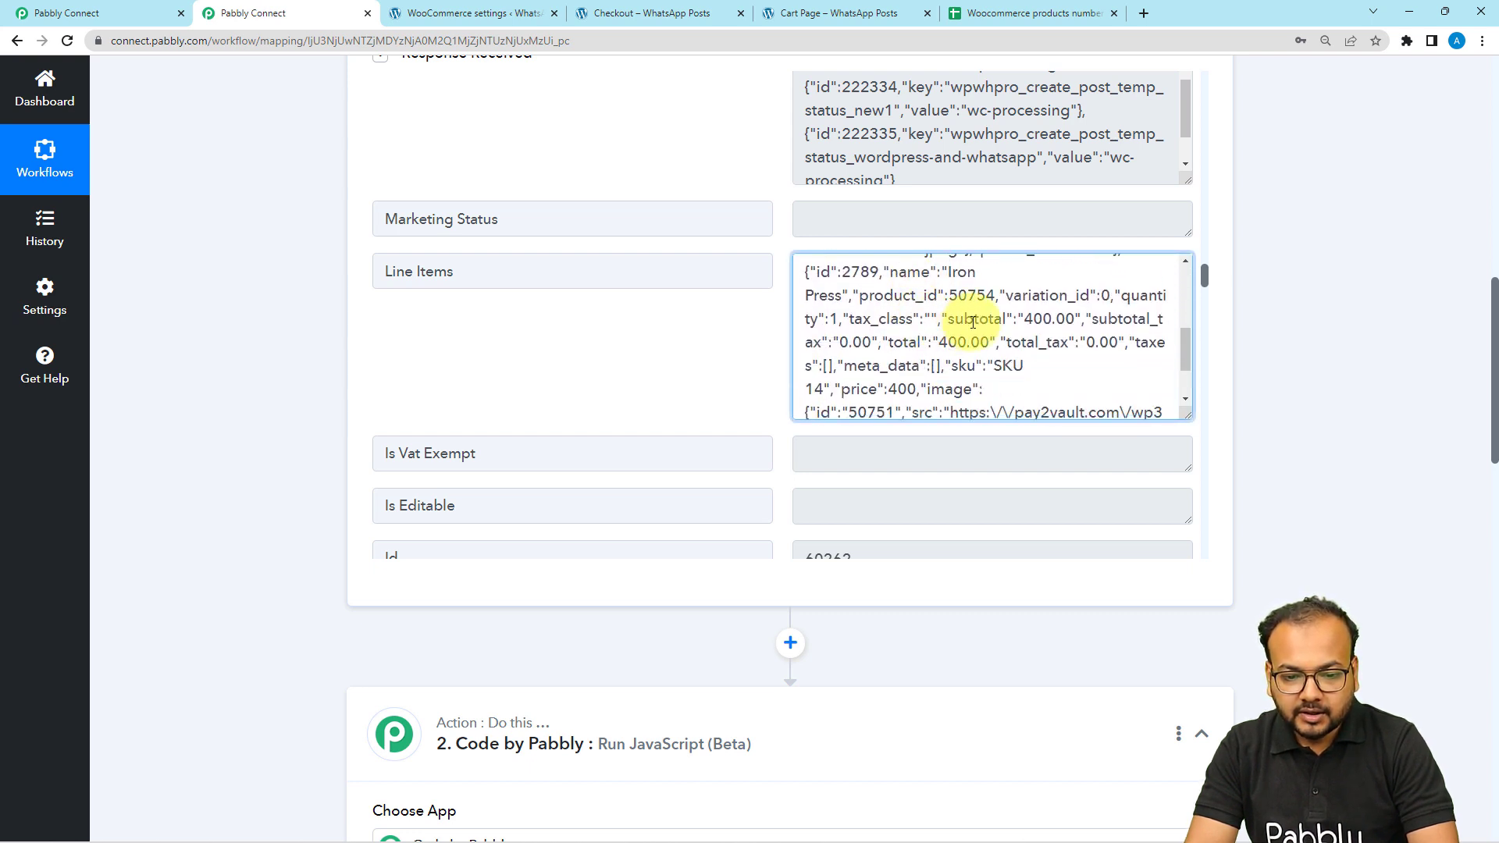
scroll(956, 340, "down", 1)
scroll(955, 340, "up", 1)
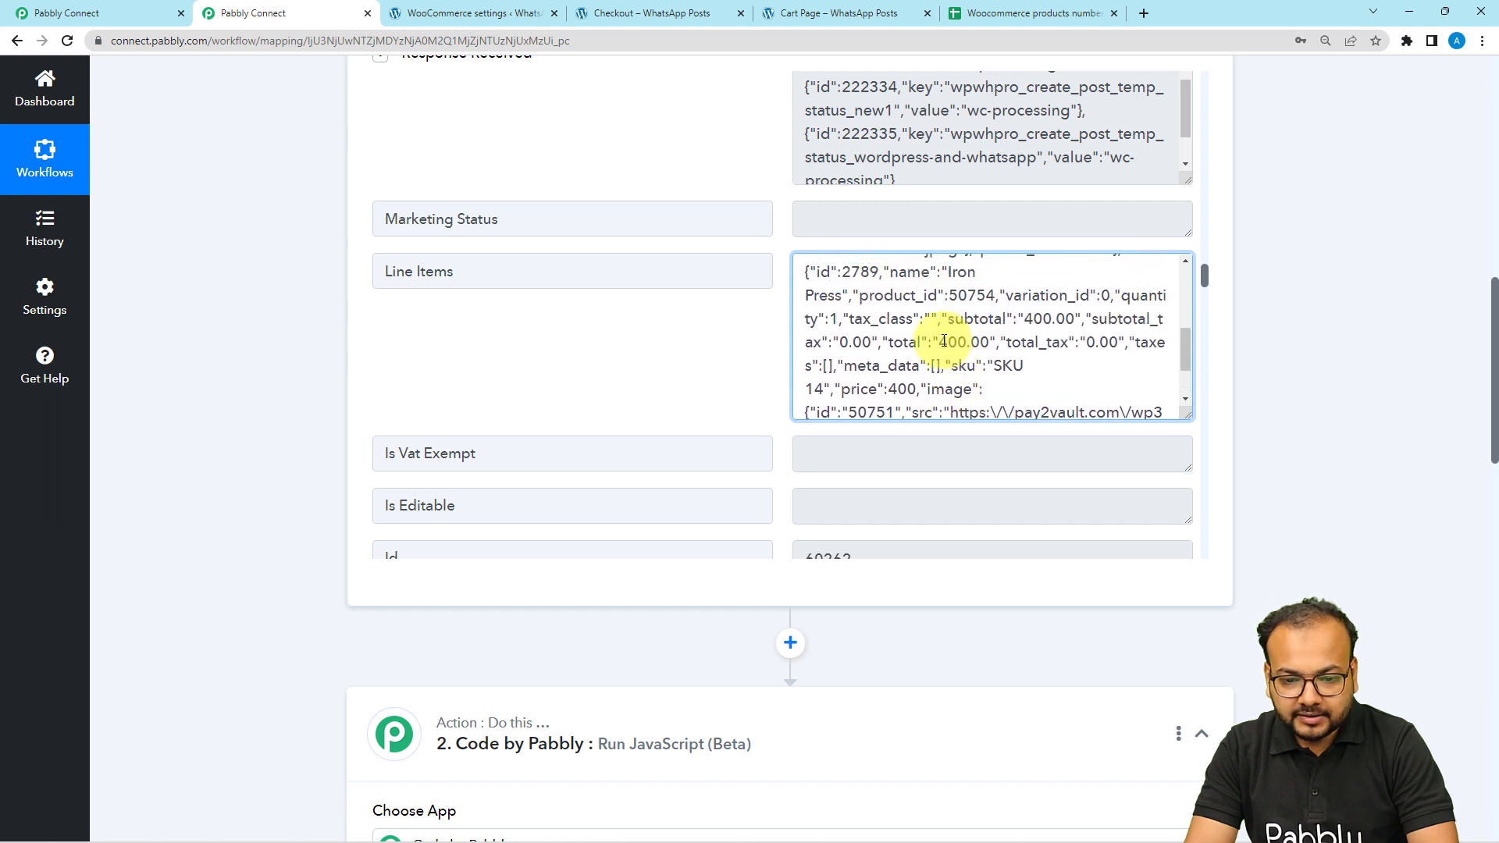
left_click_drag(945, 273, 842, 296)
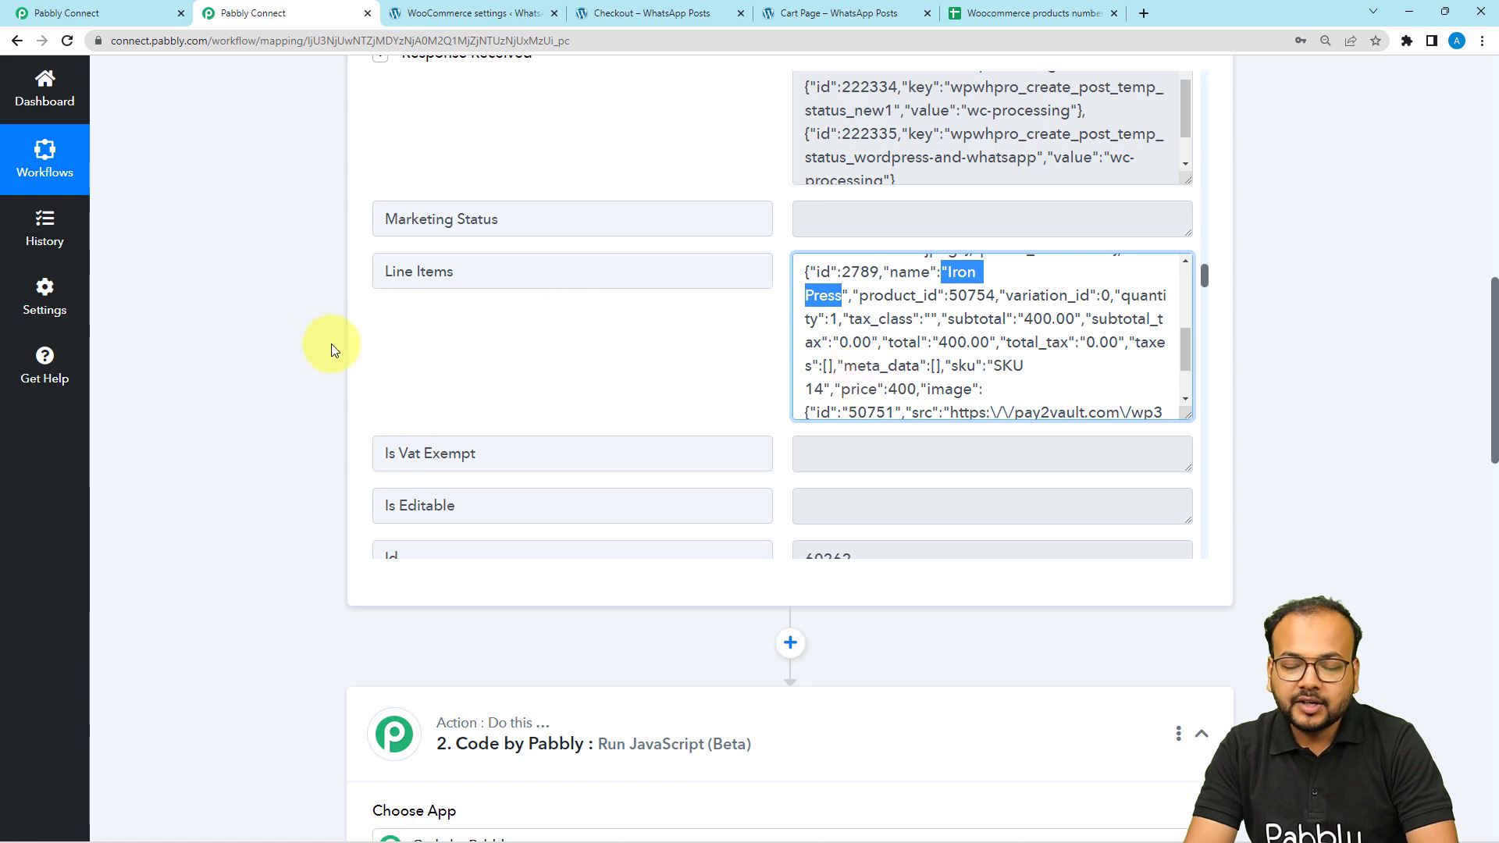
scroll(229, 381, "down", 12)
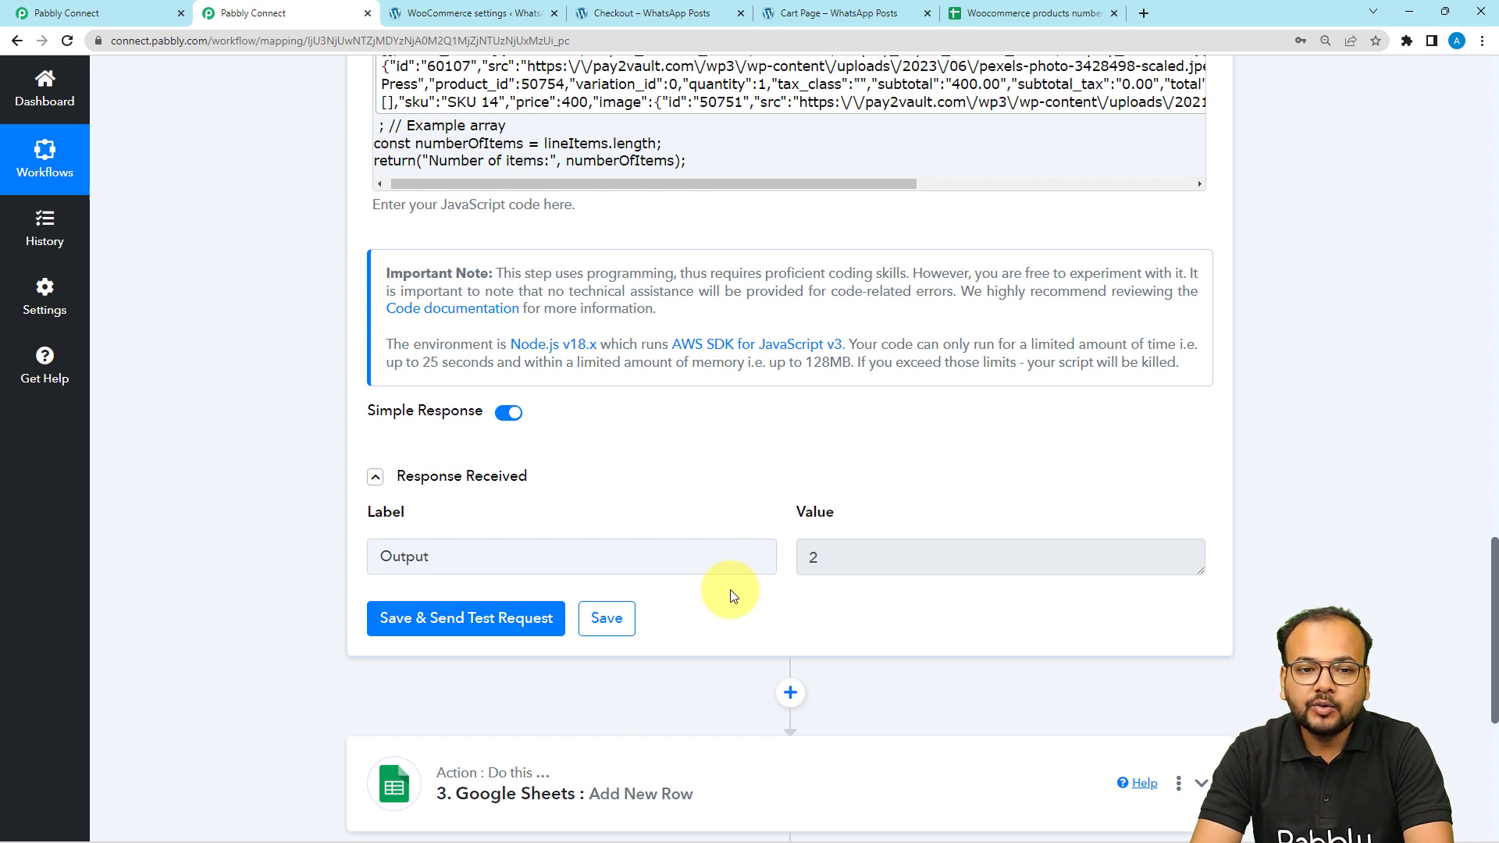
Expand the Google Sheets Add New Row action and review its connection, spreadsheet and sheet settings
scroll(732, 596, "down", 1)
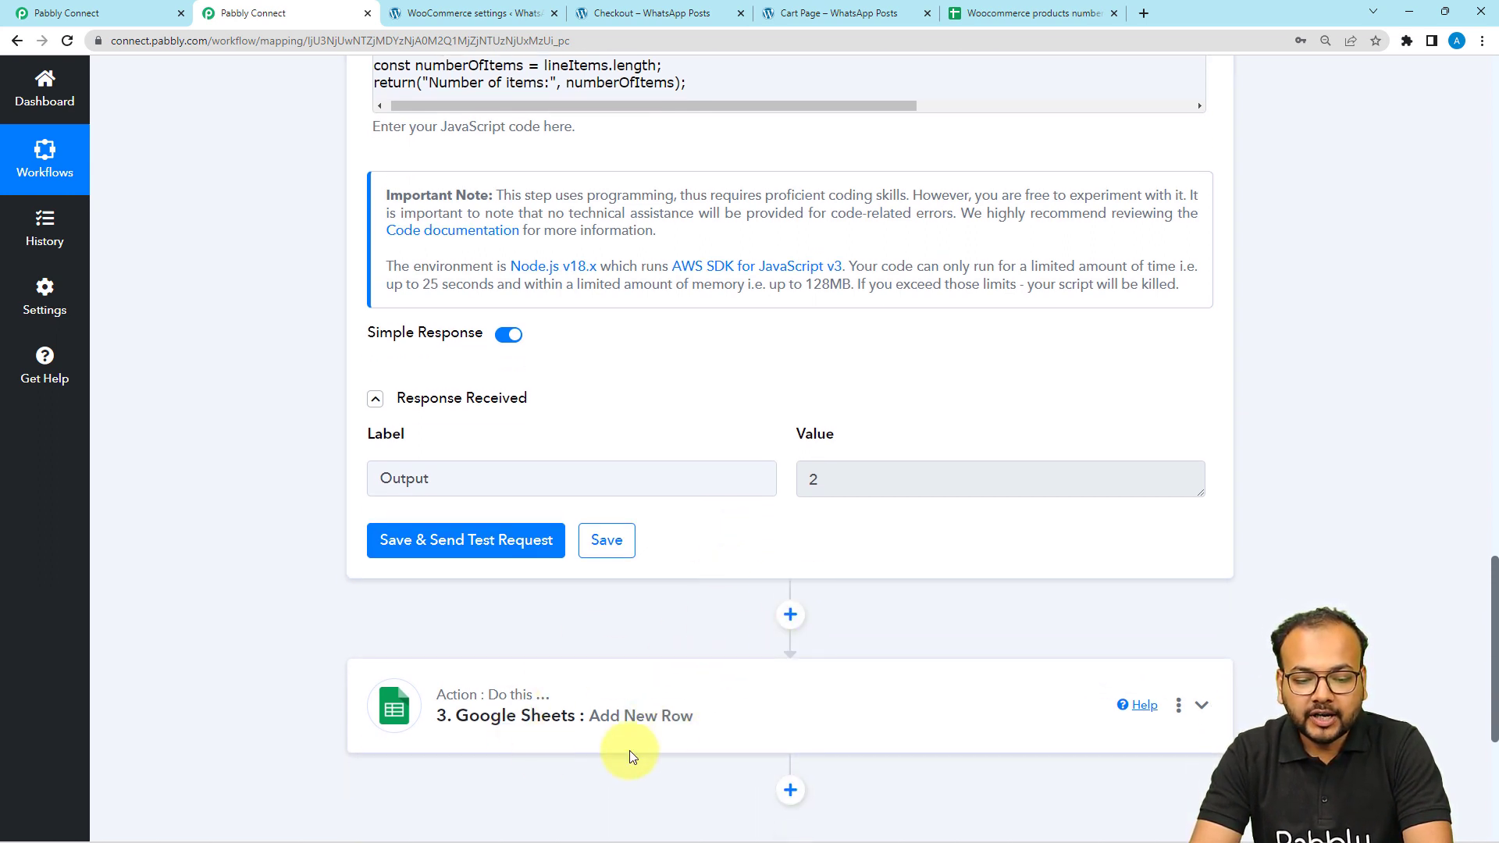
left_click(641, 684)
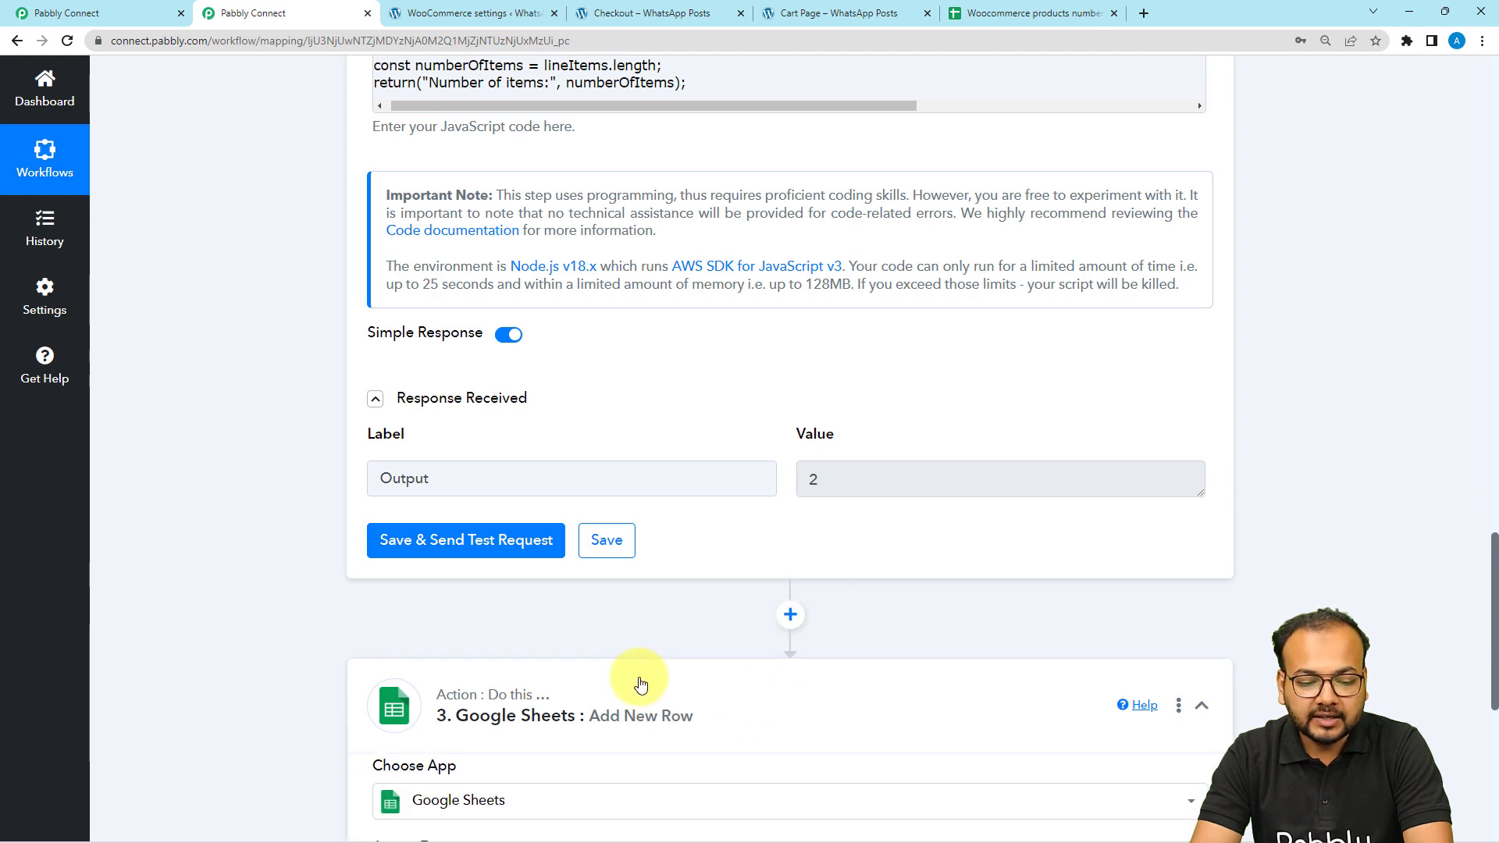
scroll(642, 684, "down", 3)
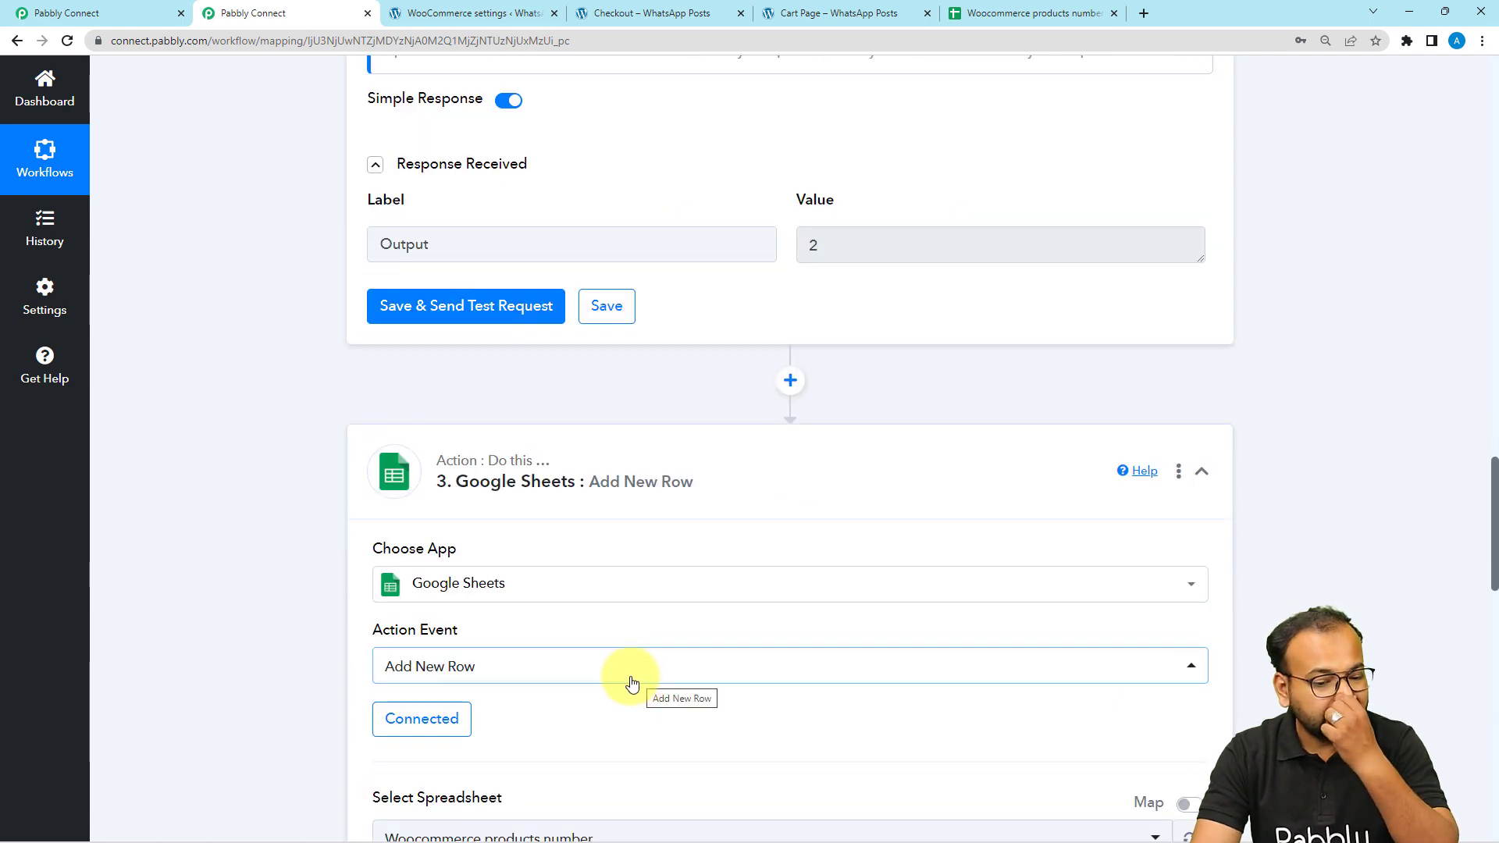
scroll(388, 573, "down", 2)
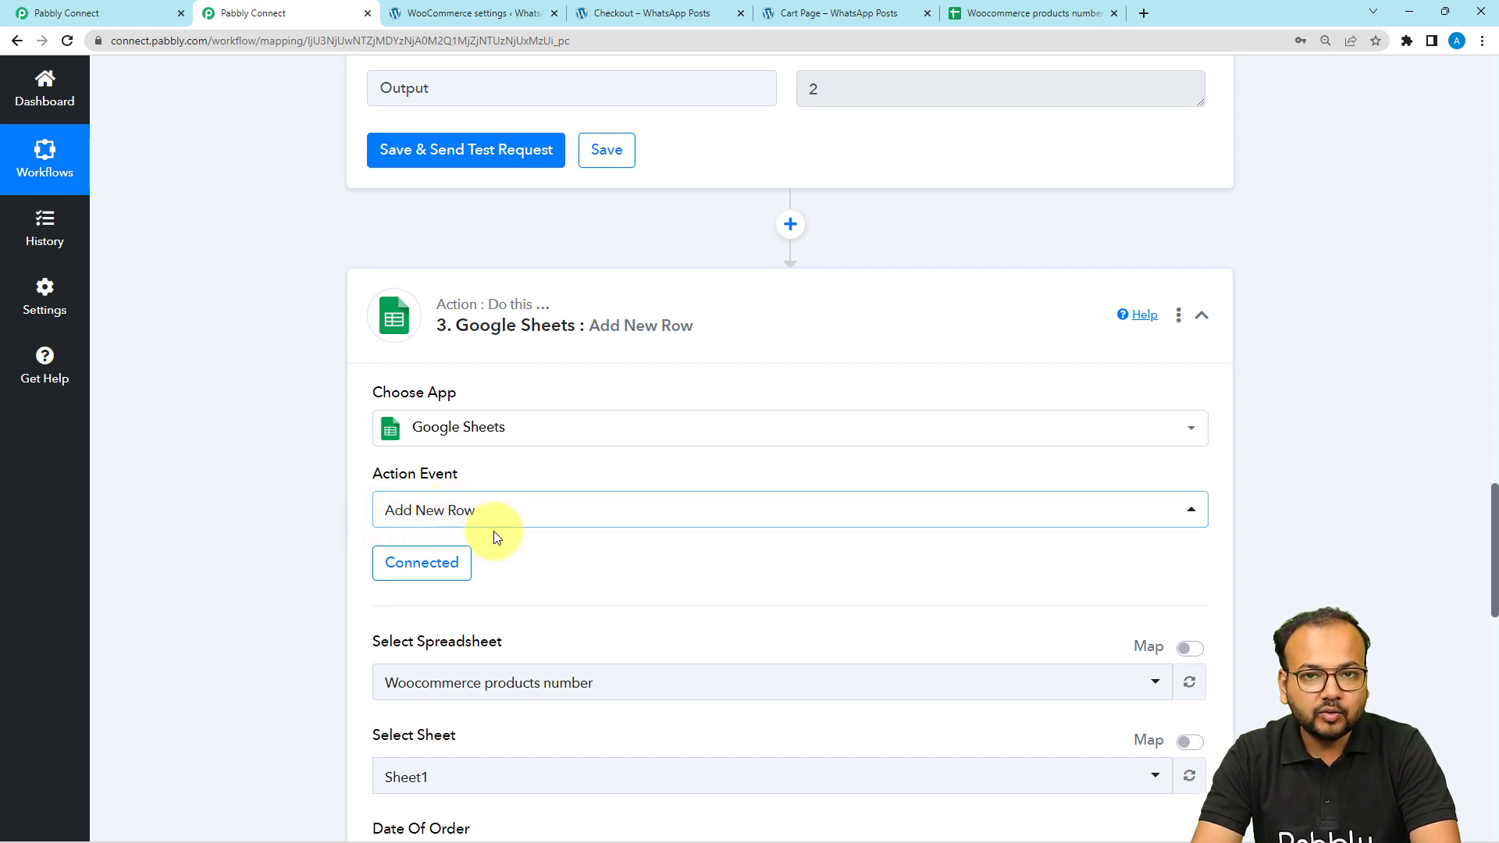
Check the Google Sheets action's selected spreadsheet against the open Woocommerce products number spreadsheet
scroll(497, 538, "down", 2)
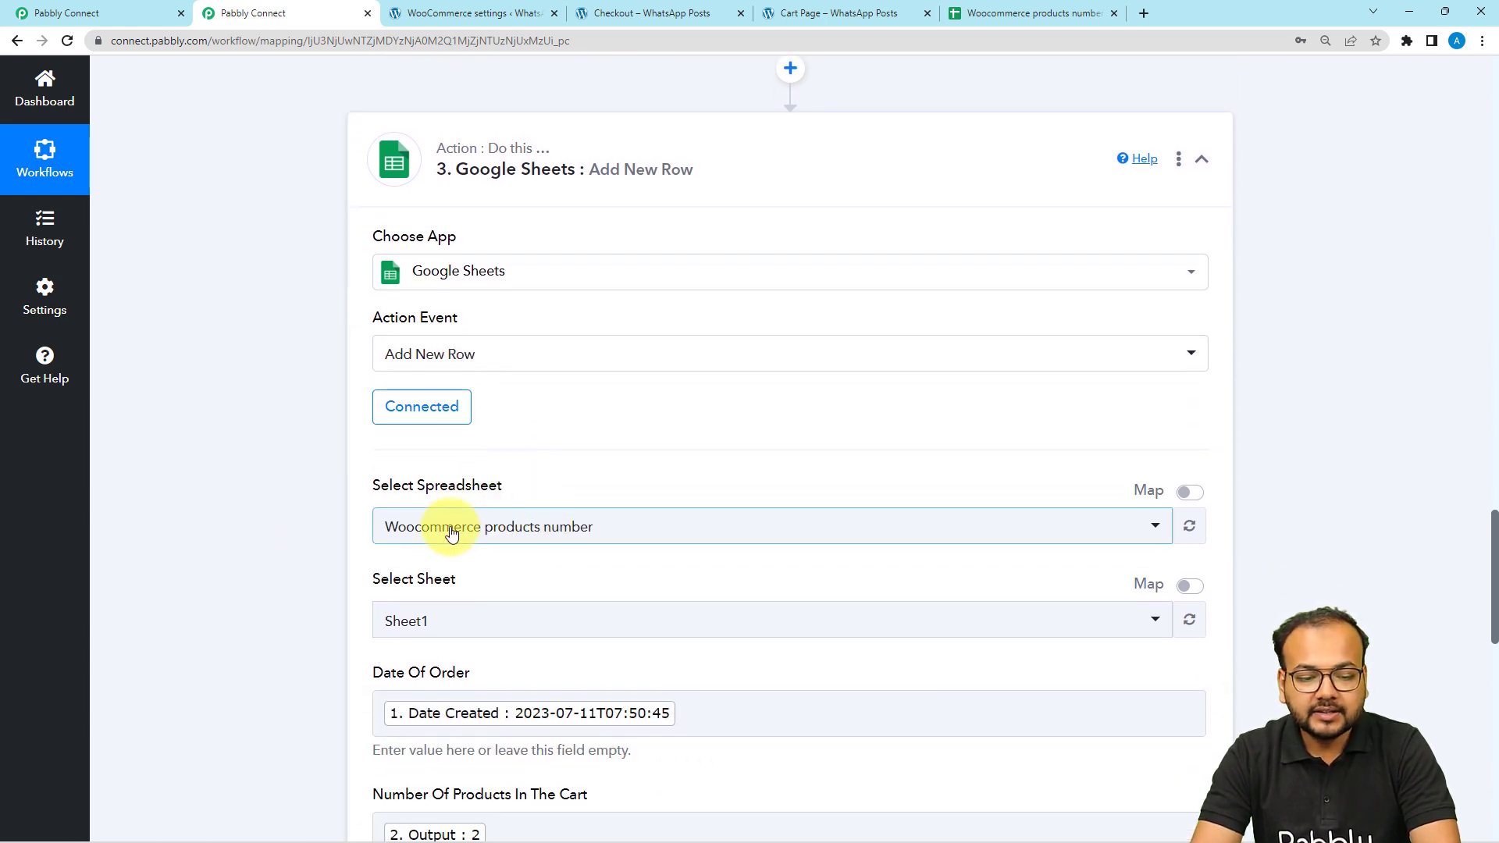
left_click(452, 533)
left_click(336, 386)
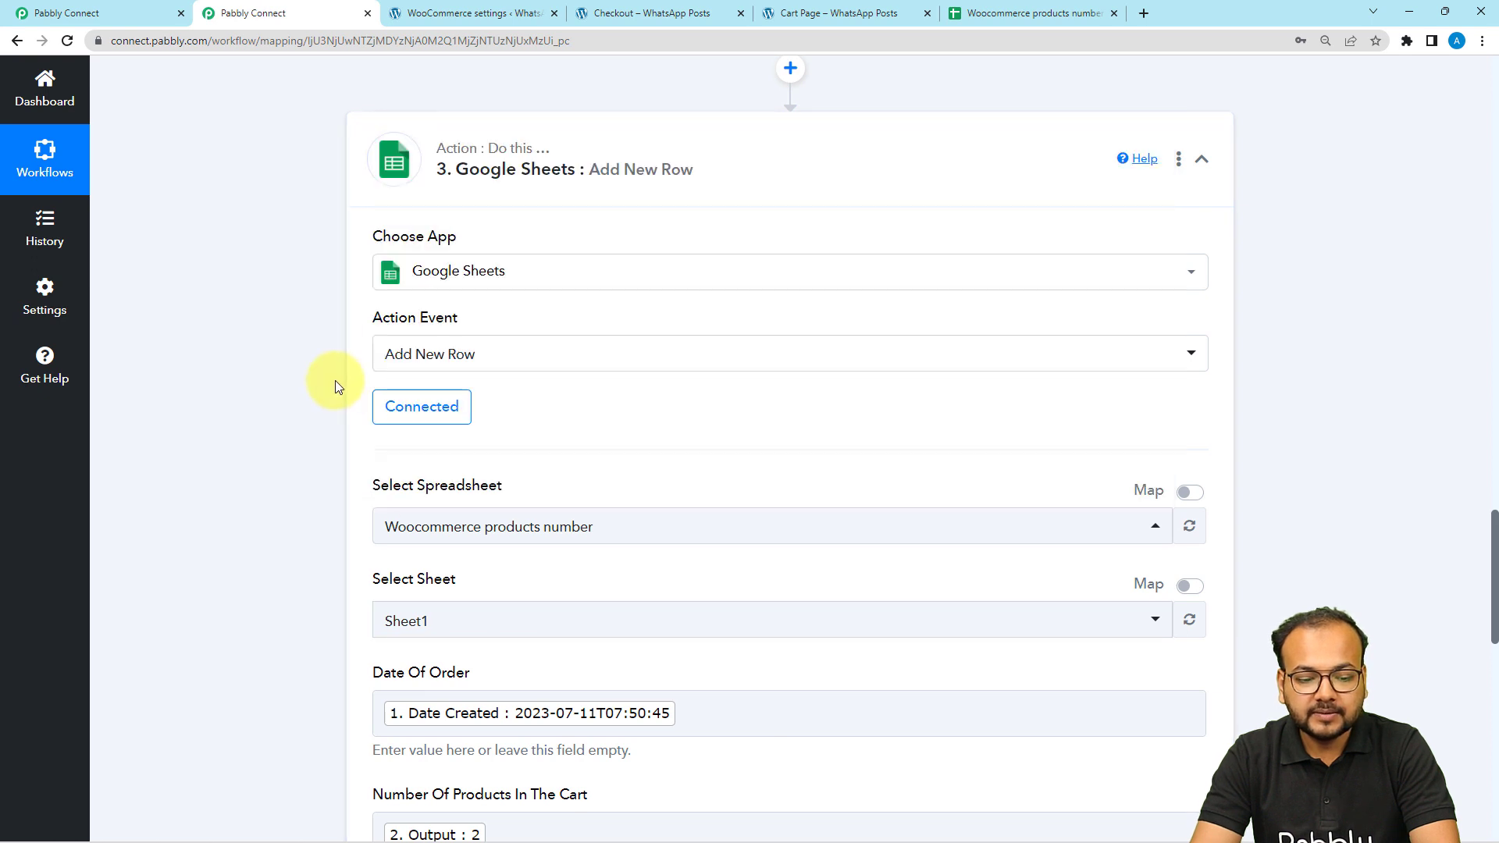
scroll(820, 257, "up", 2)
left_click(1031, 13)
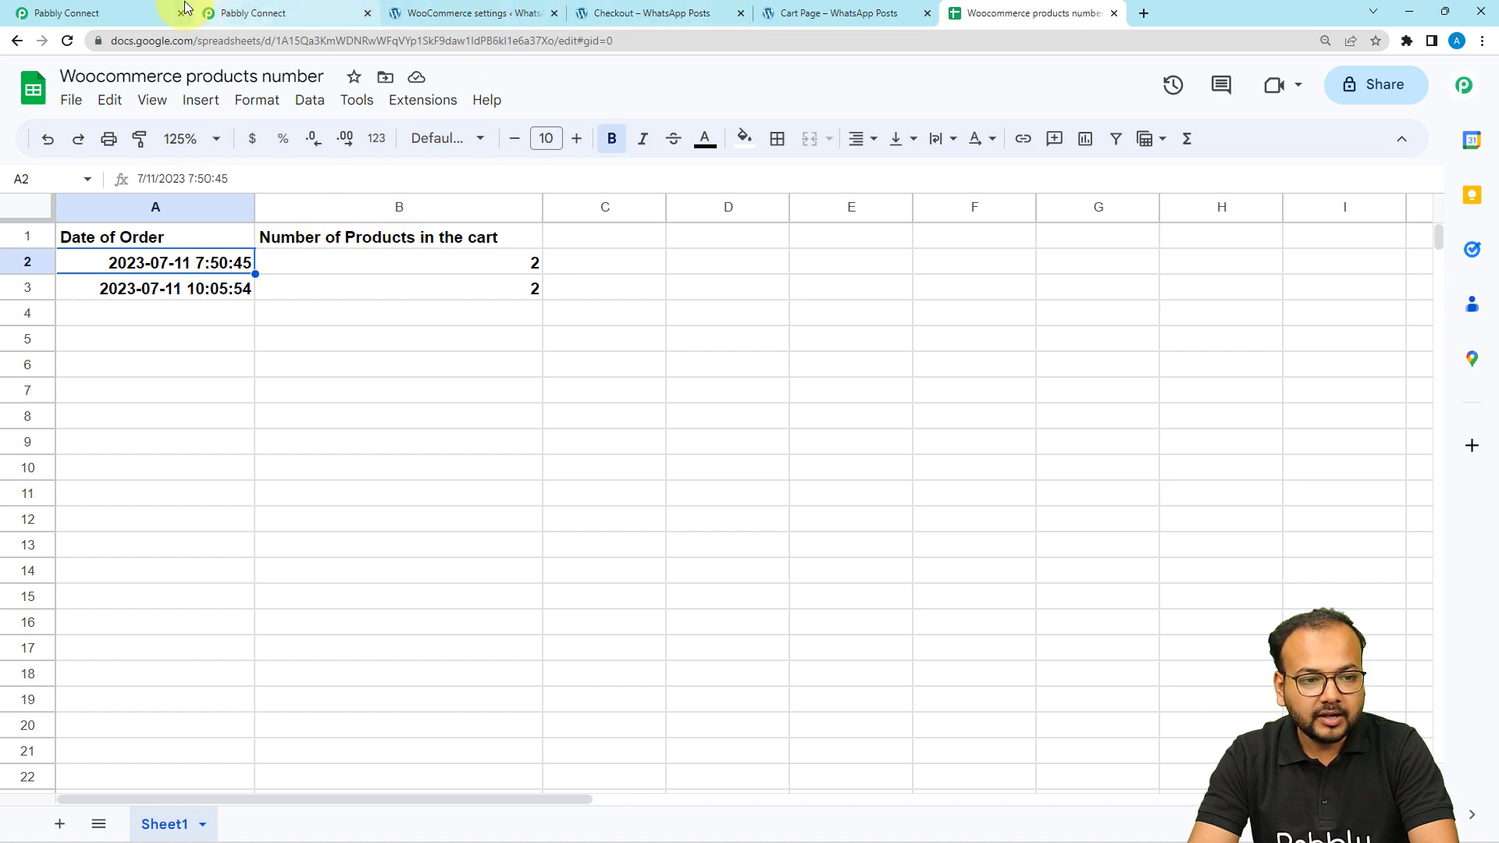
left_click(238, 13)
scroll(546, 531, "down", 2)
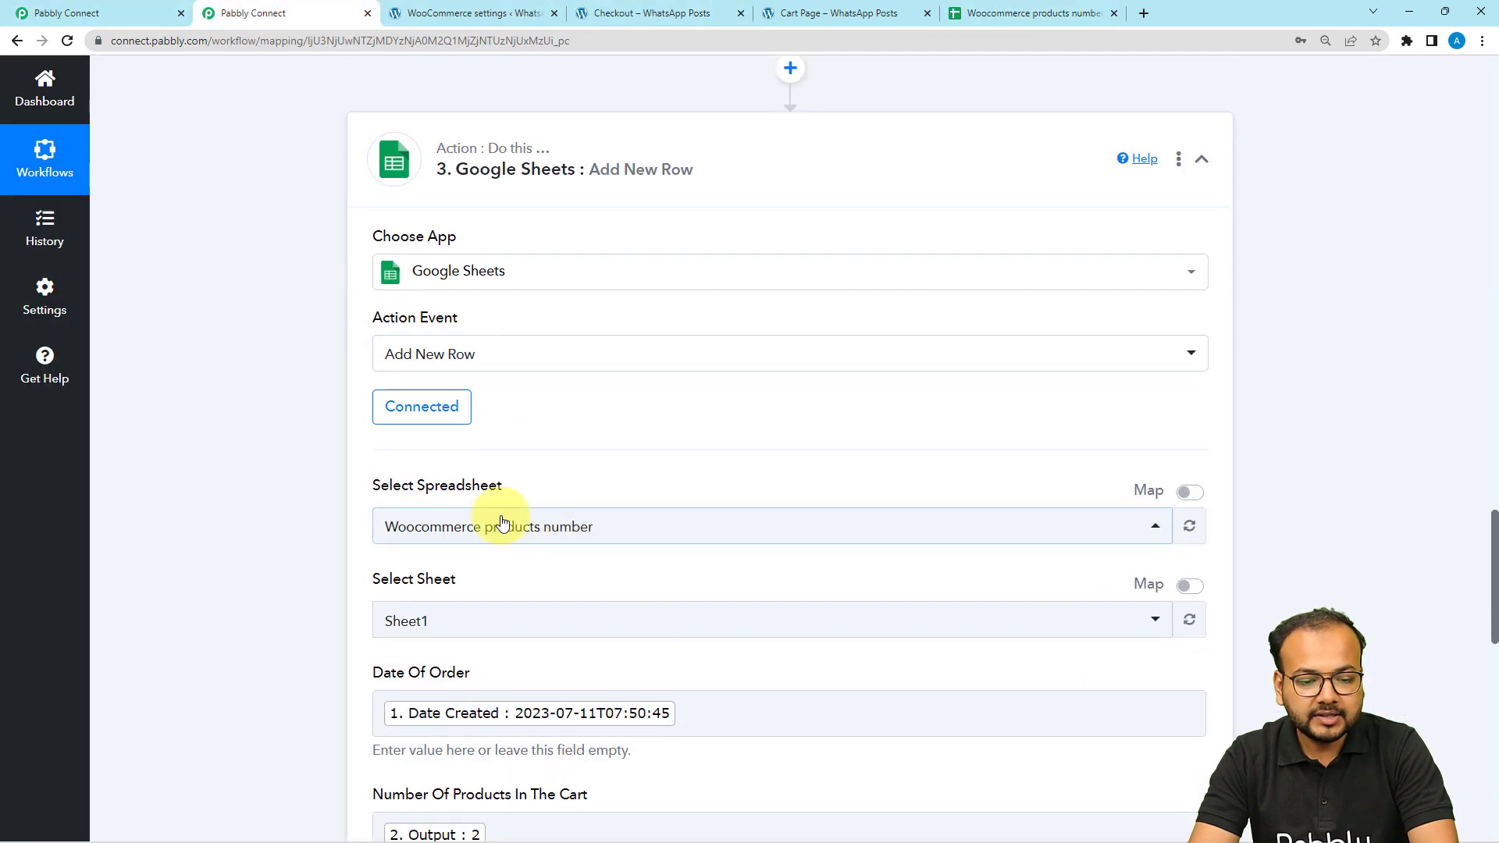
Compare the action's Date Of Order and Number Of Products In The Cart fields with the spreadsheet's column headings
scroll(619, 528, "down", 2)
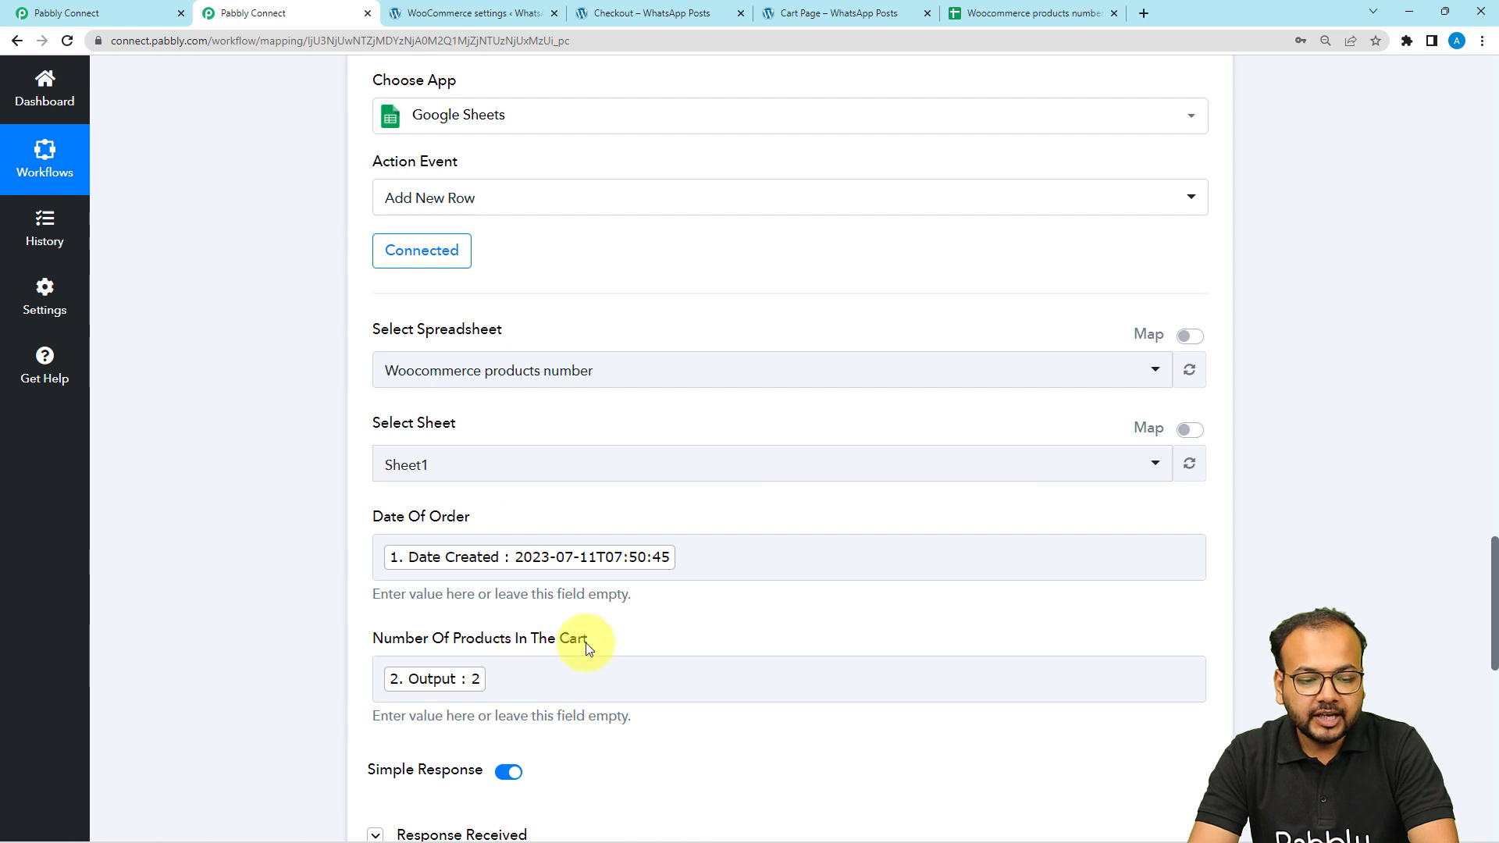
left_click(692, 550)
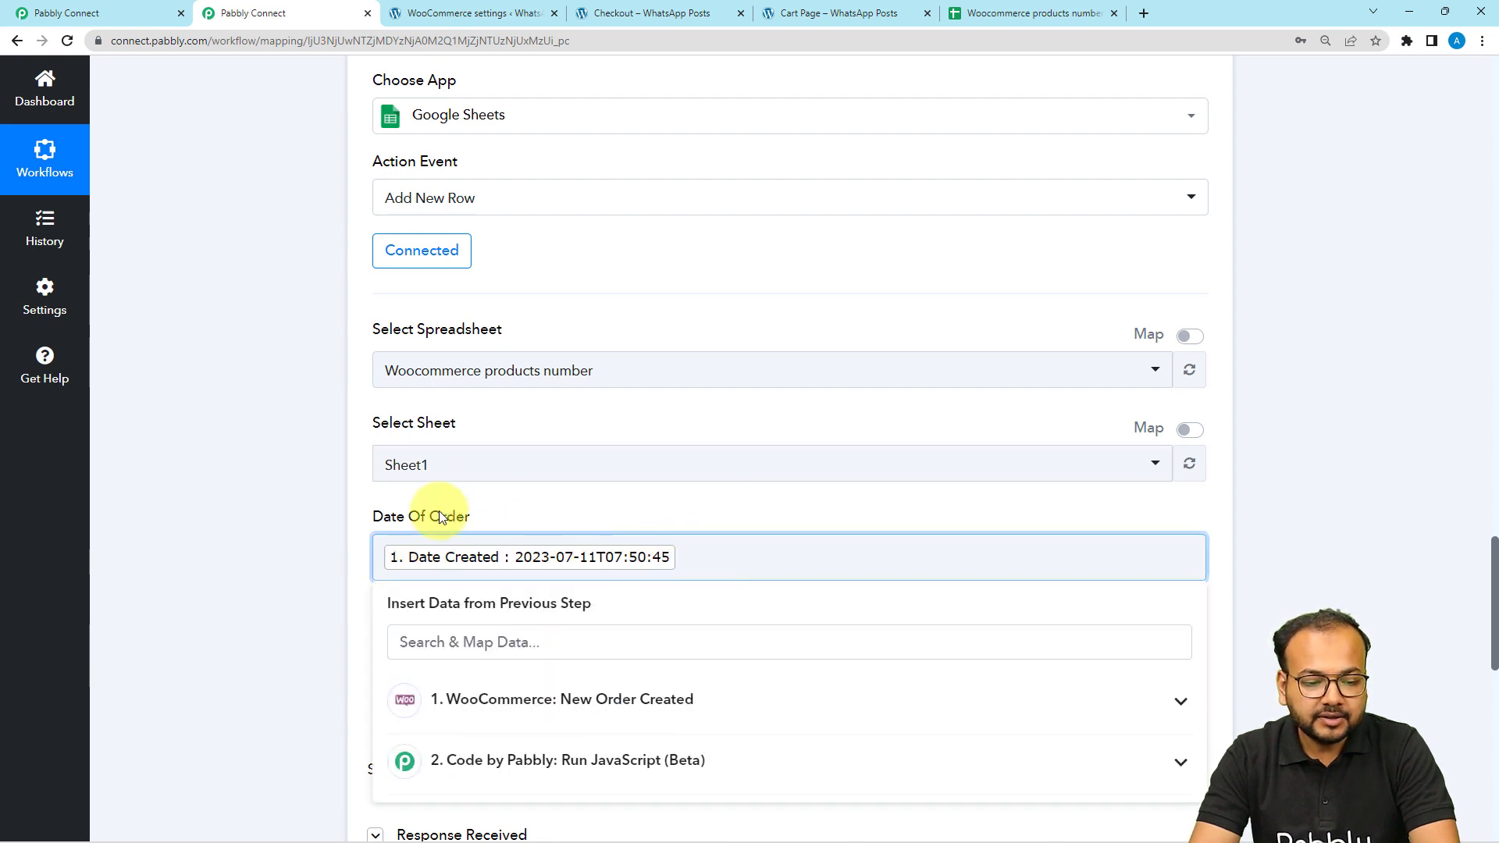
left_click(270, 595)
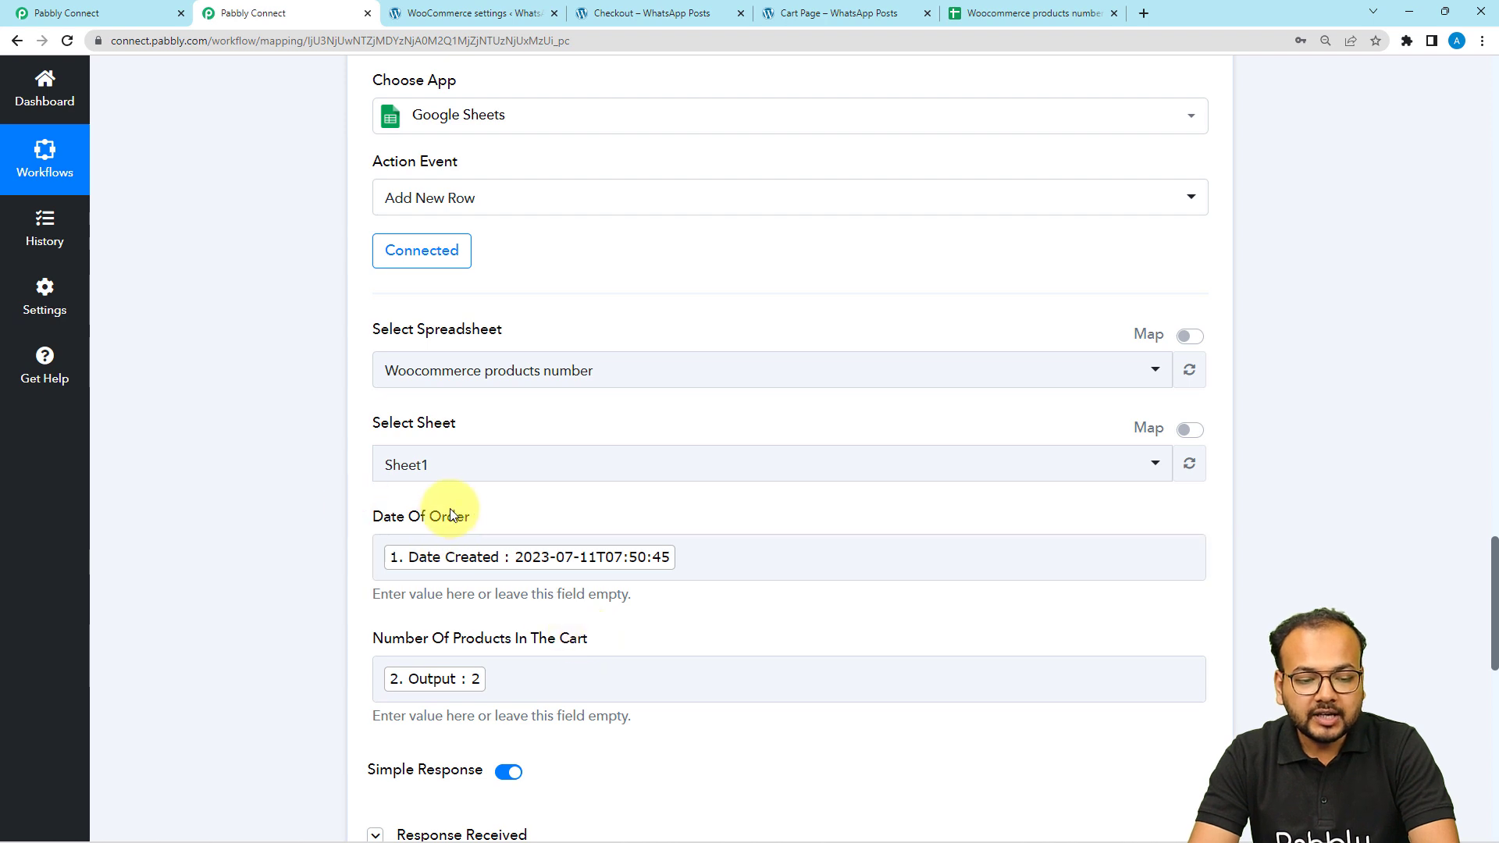
left_click_drag(589, 639, 362, 640)
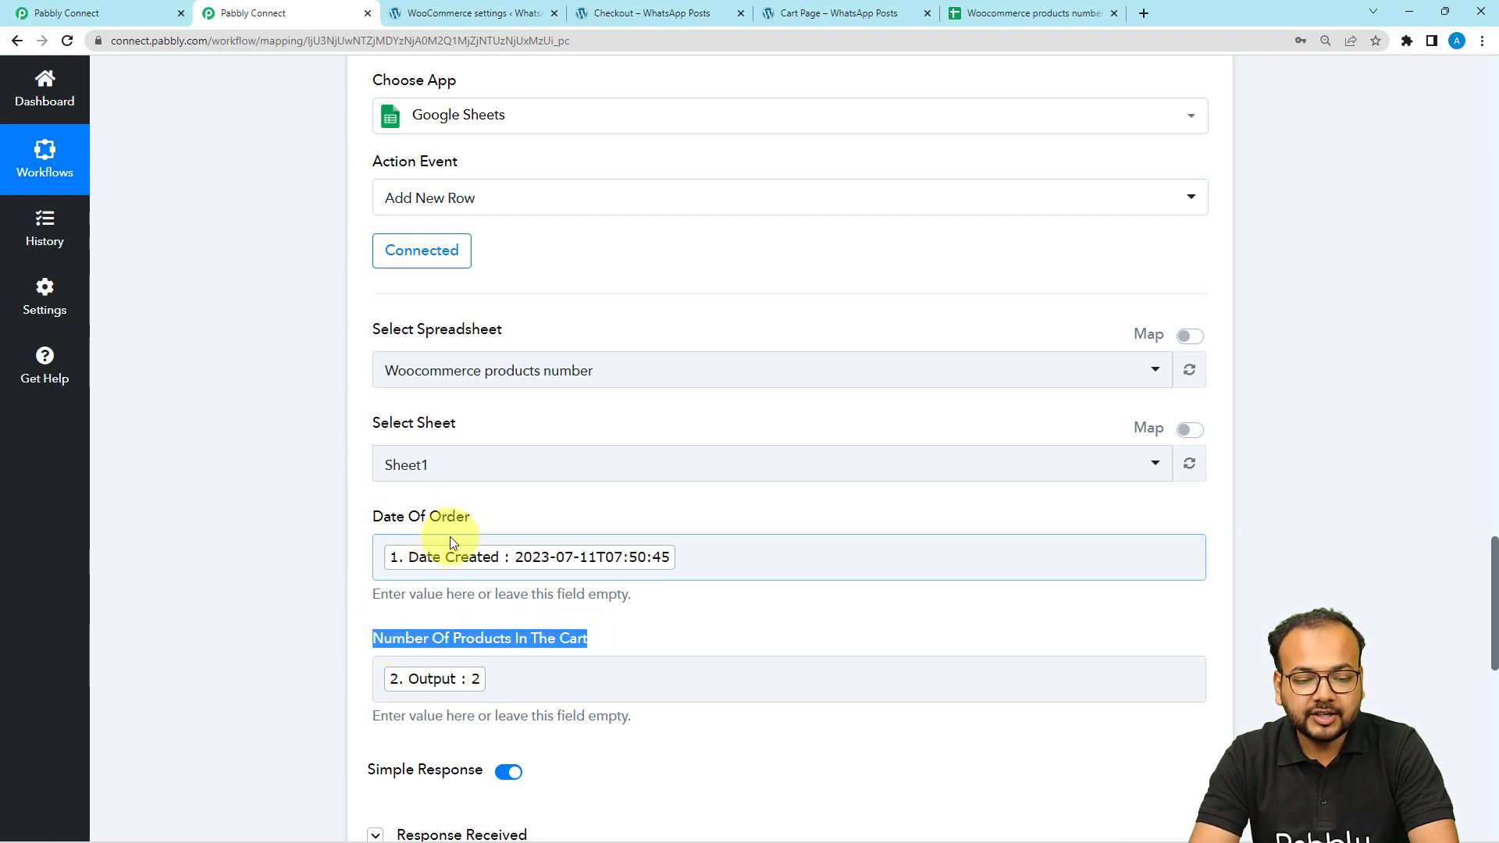
left_click_drag(466, 516, 348, 520)
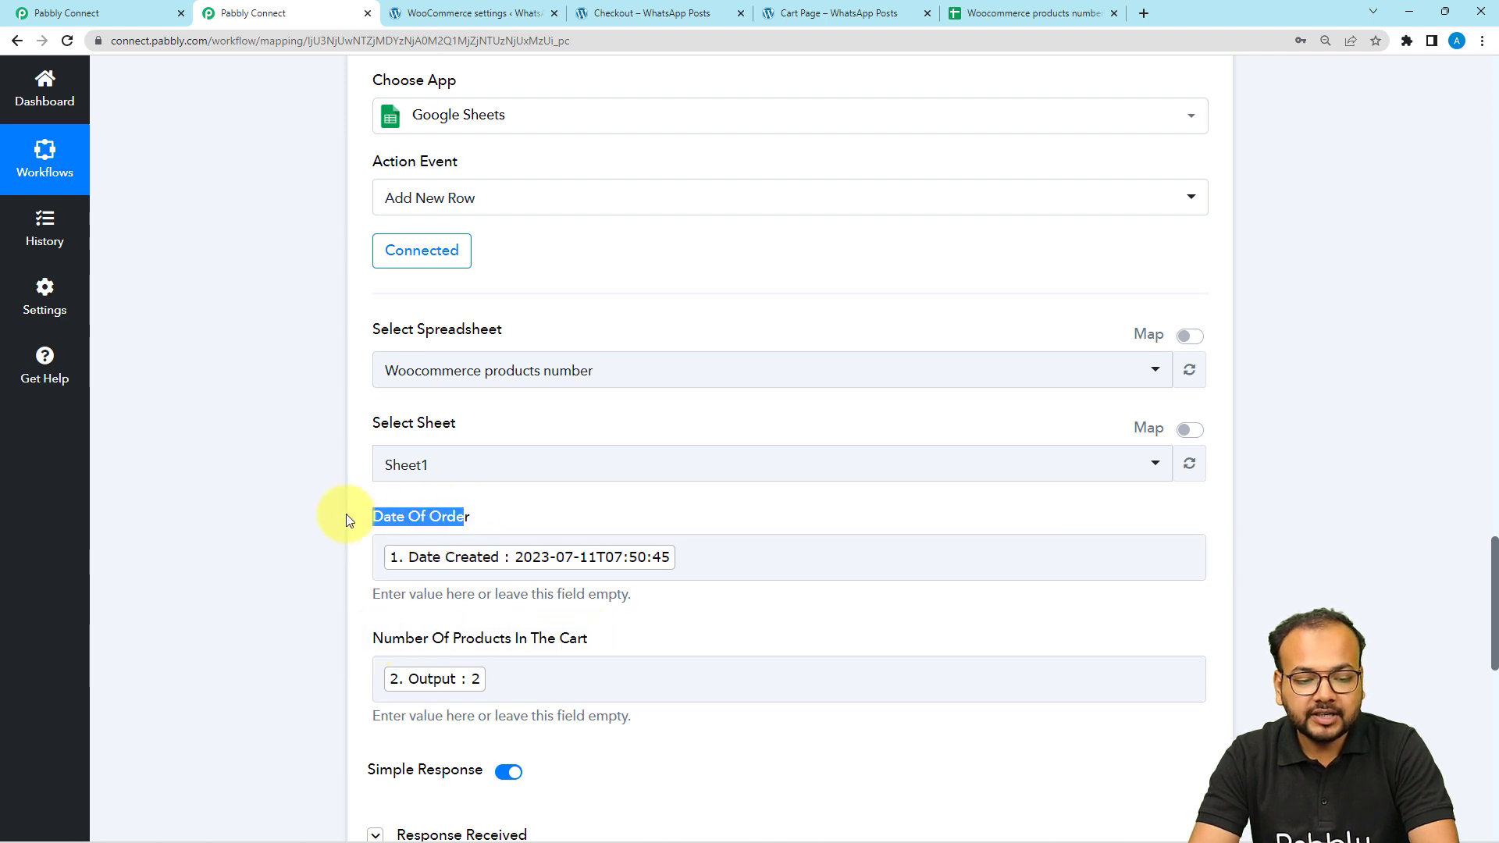
left_click(1015, 13)
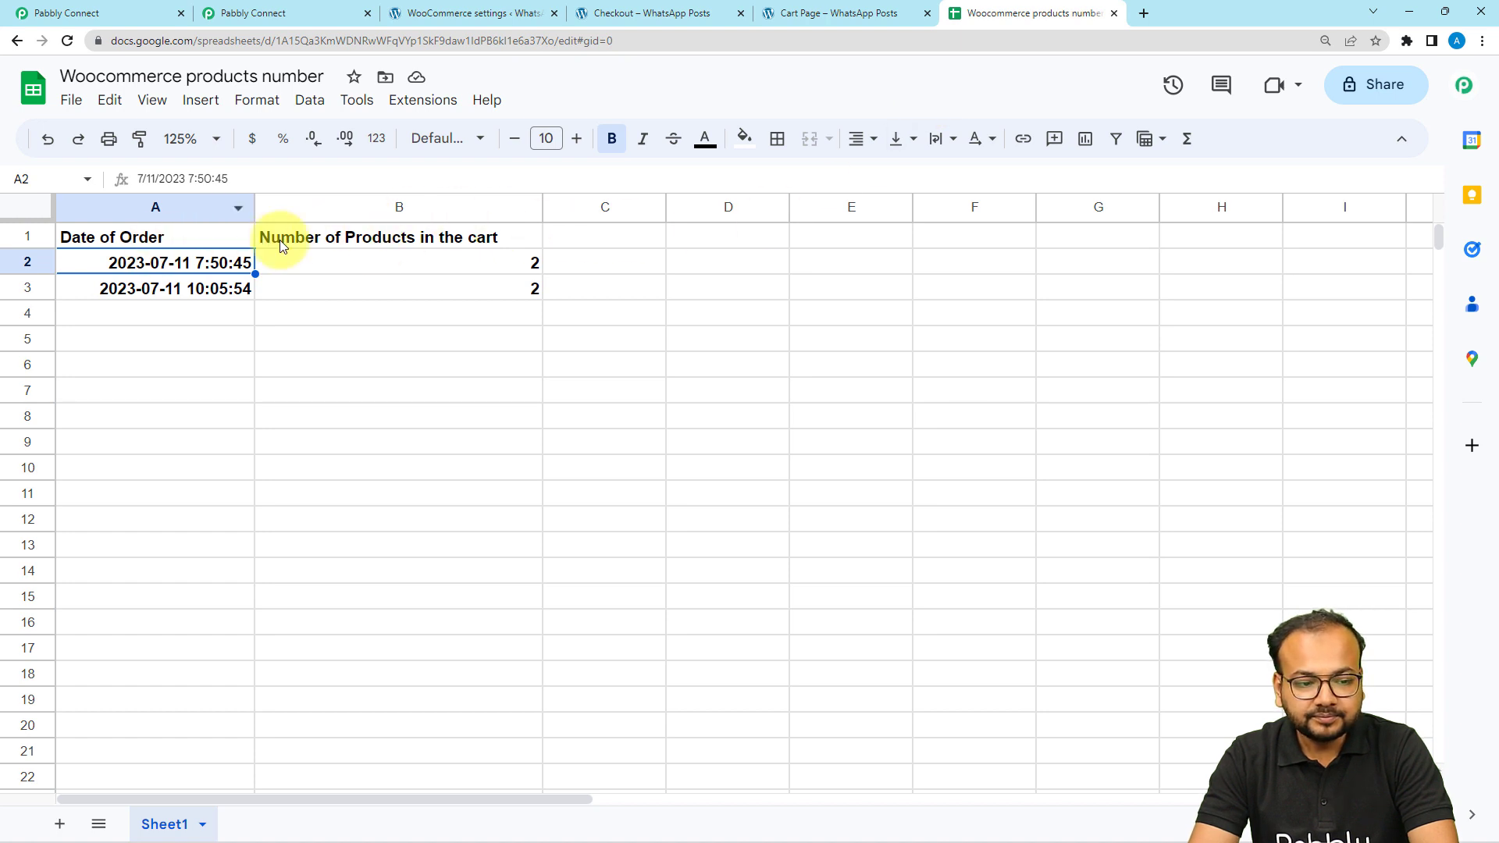
left_click(255, 14)
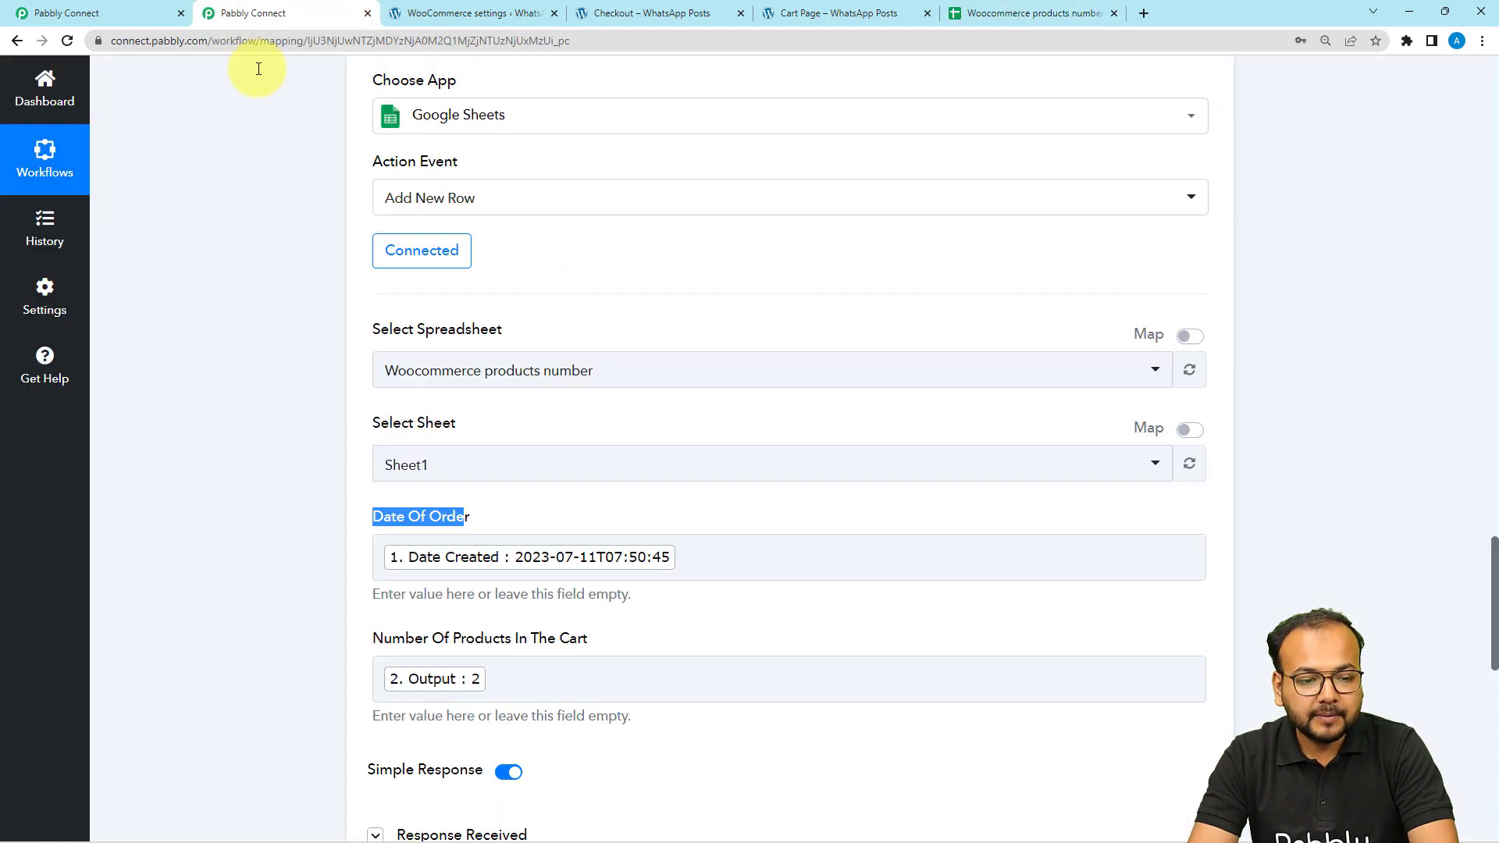
left_click(339, 562)
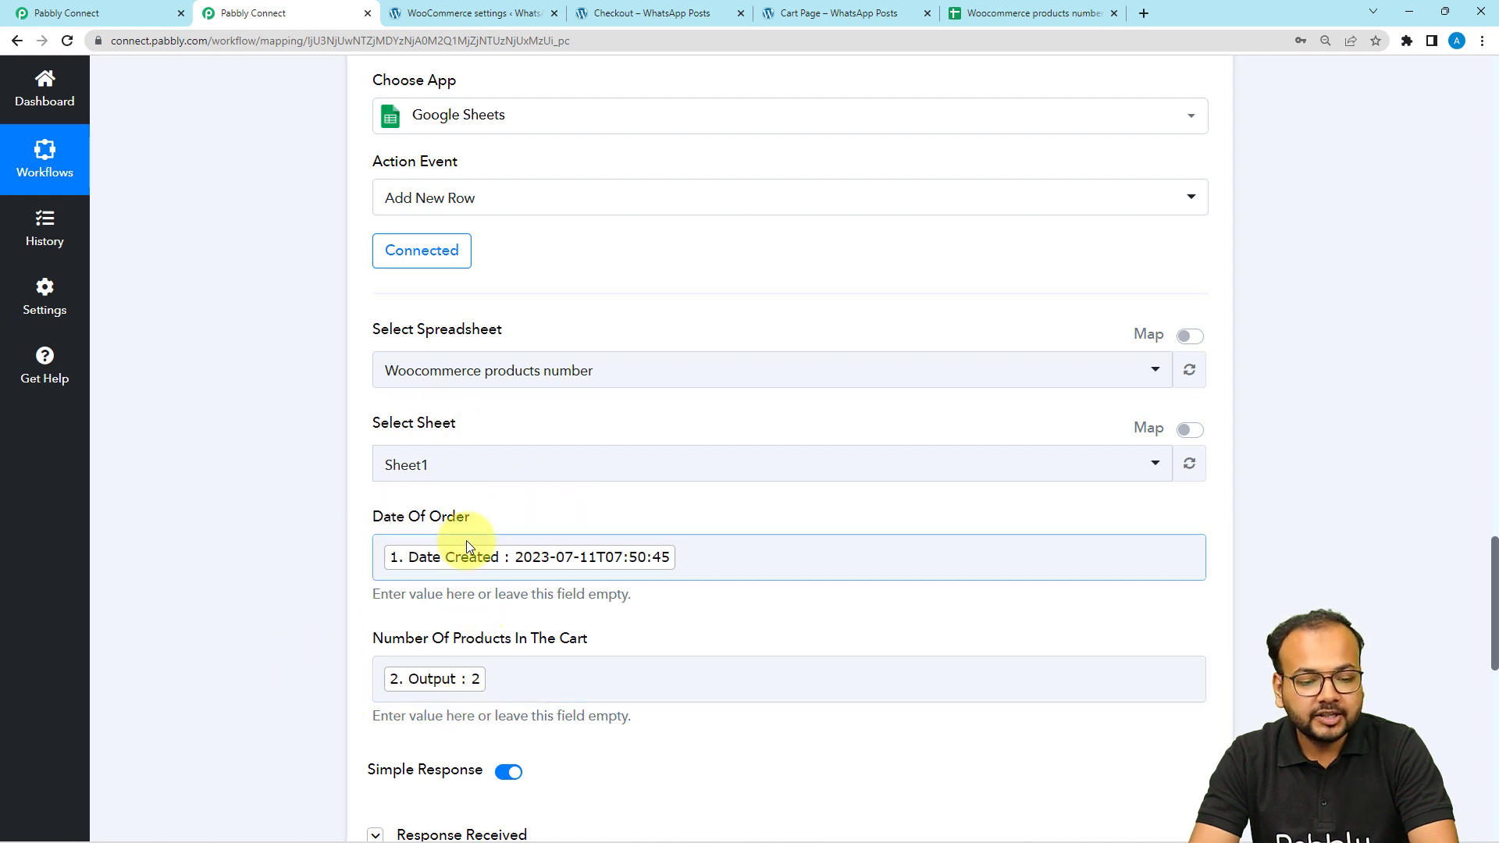
Clear the Date Of Order field and map it to Date Created from the WooCommerce New Order Created trigger
left_click(692, 552)
key("BackSpace")
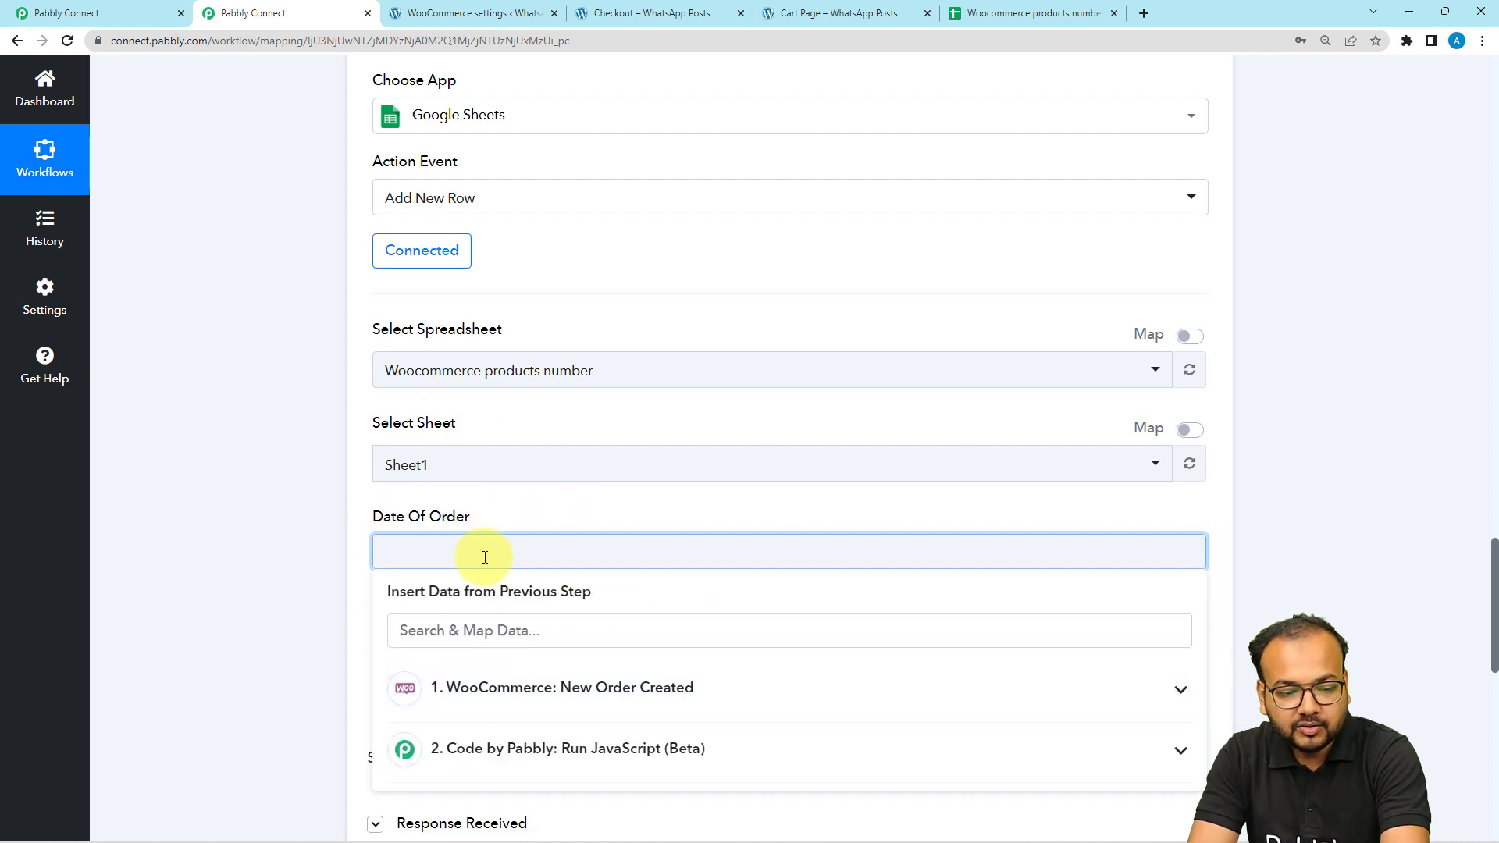
scroll(485, 557, "down", 2)
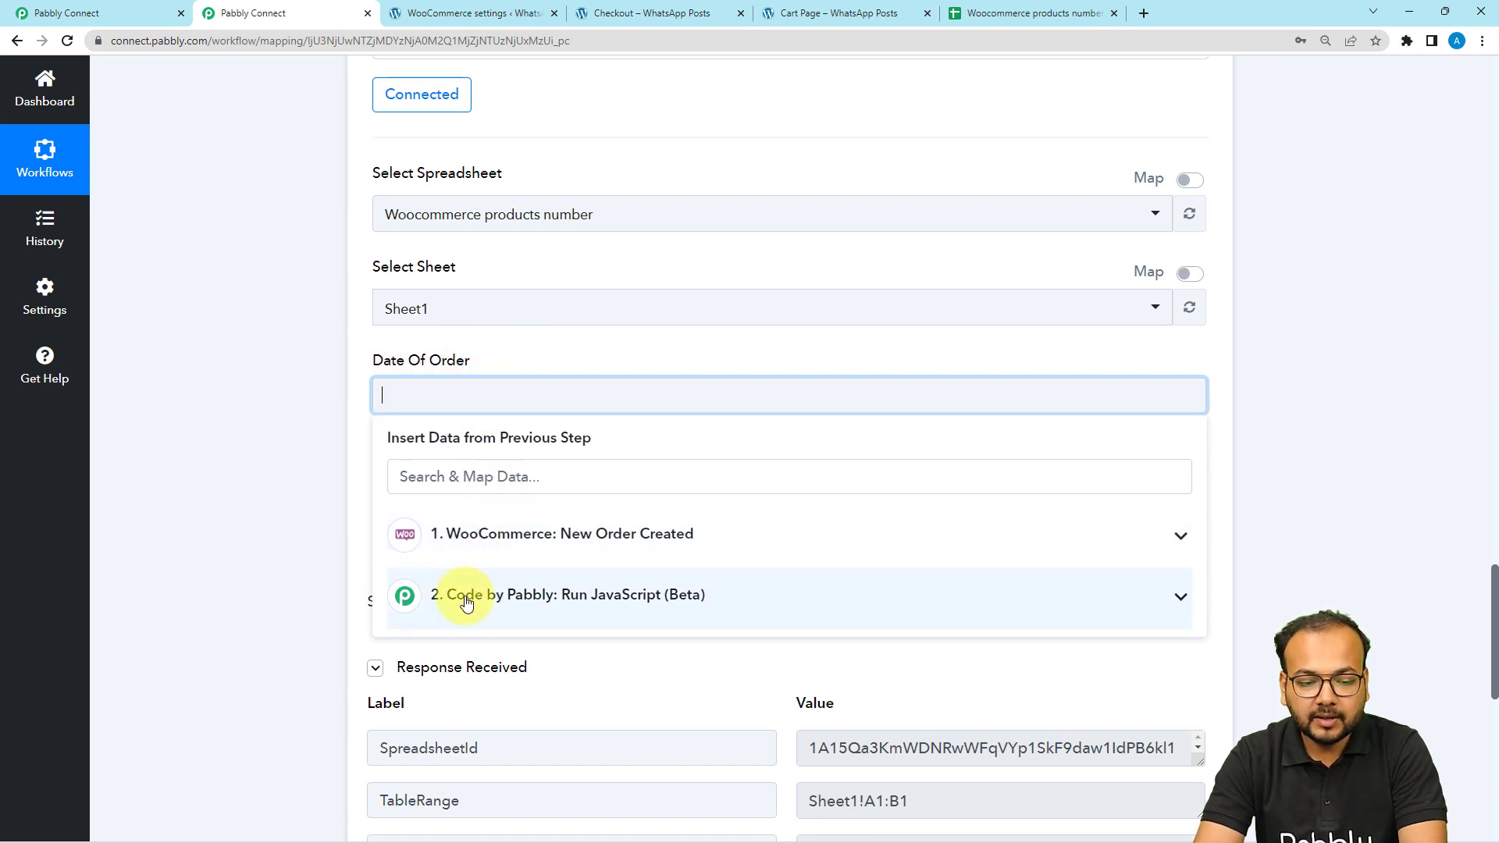
left_click(445, 556)
left_click(499, 477)
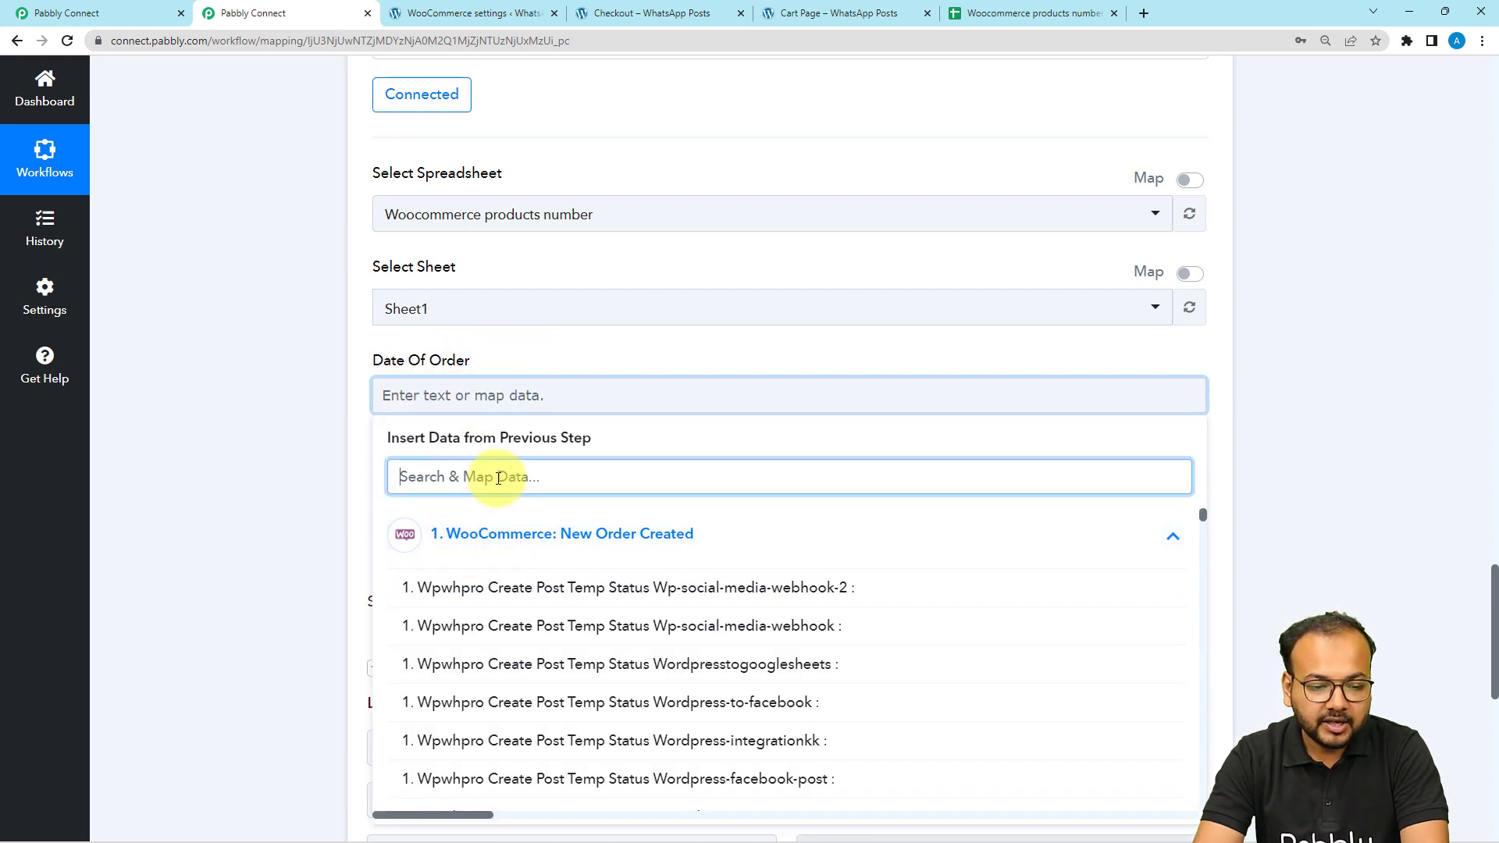
type("datw")
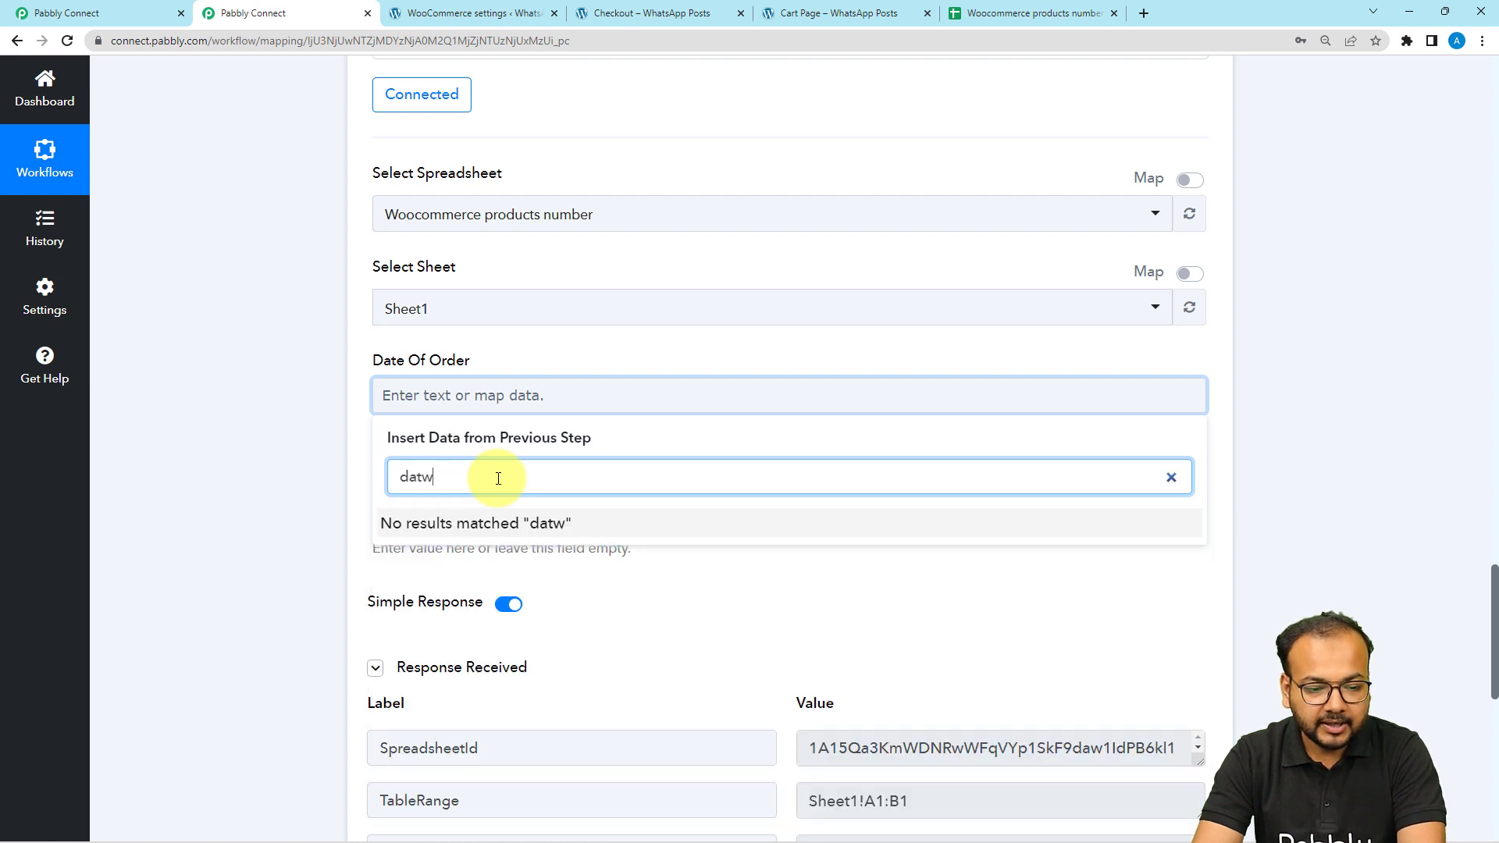
key("BackSpace")
type("e")
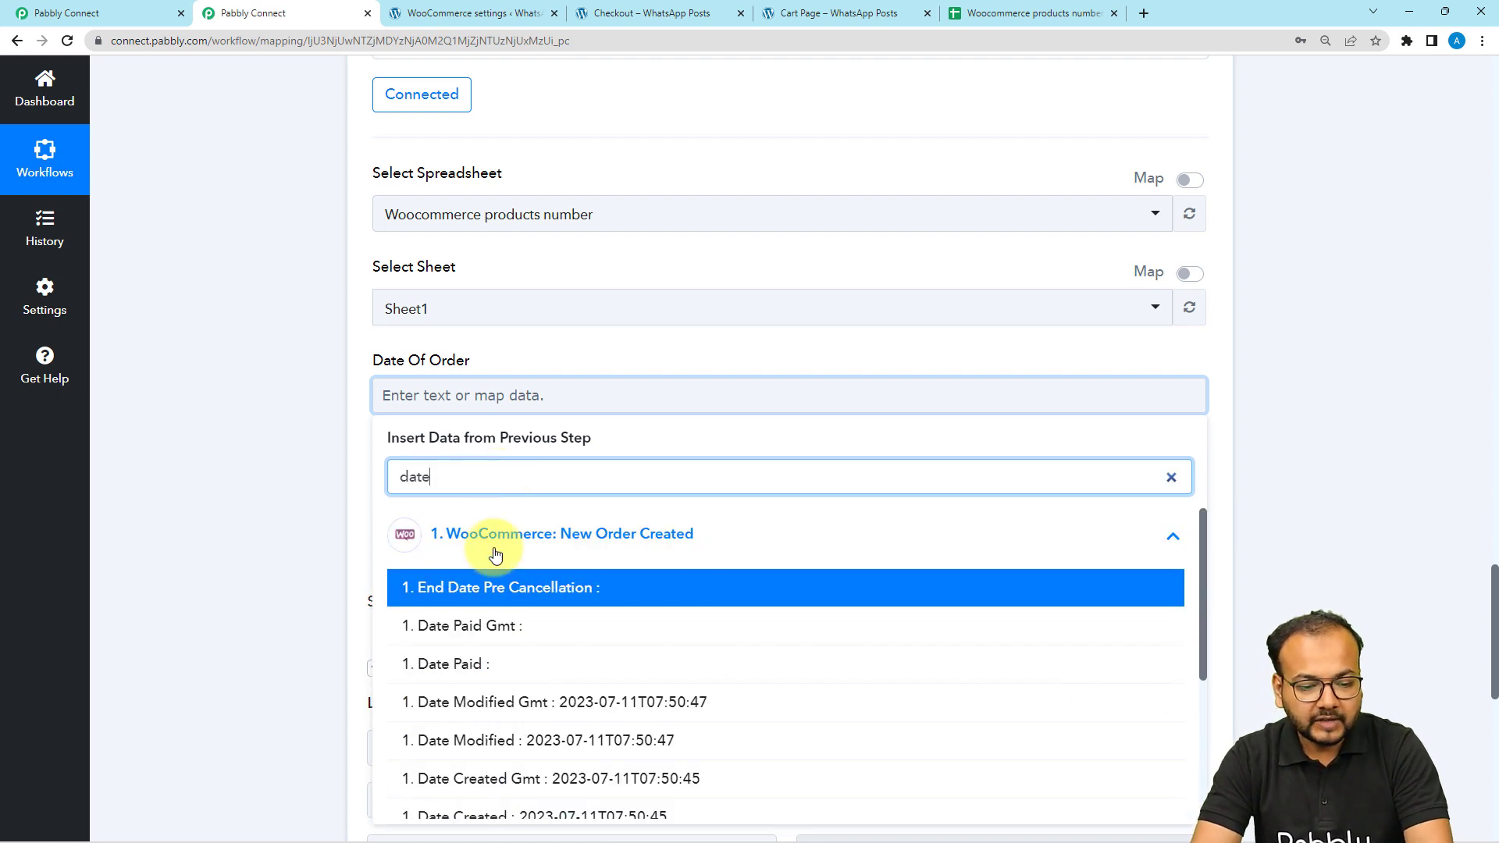
scroll(469, 664, "down", 1)
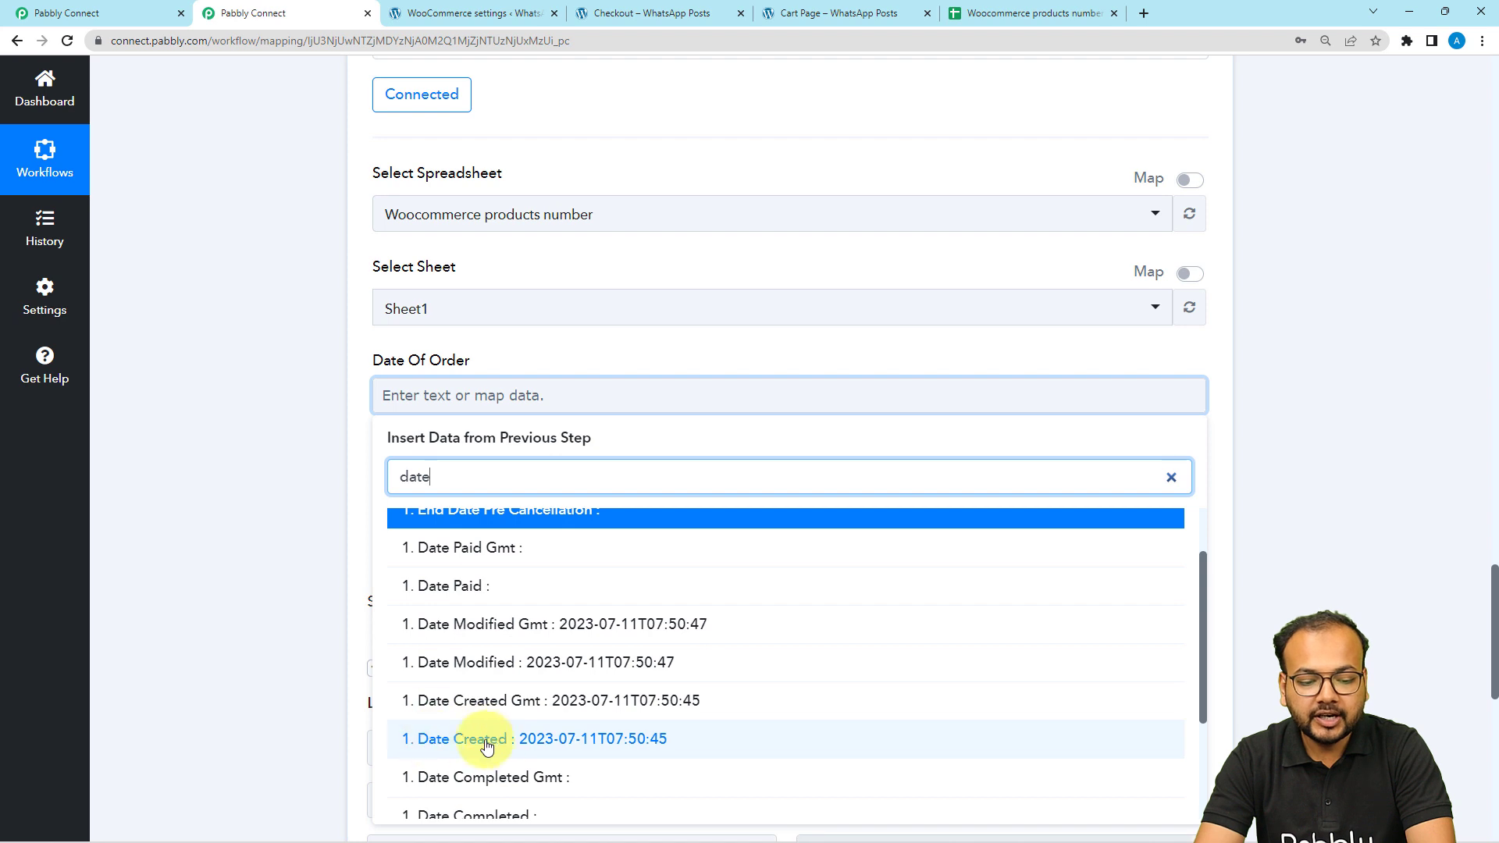
left_click(444, 742)
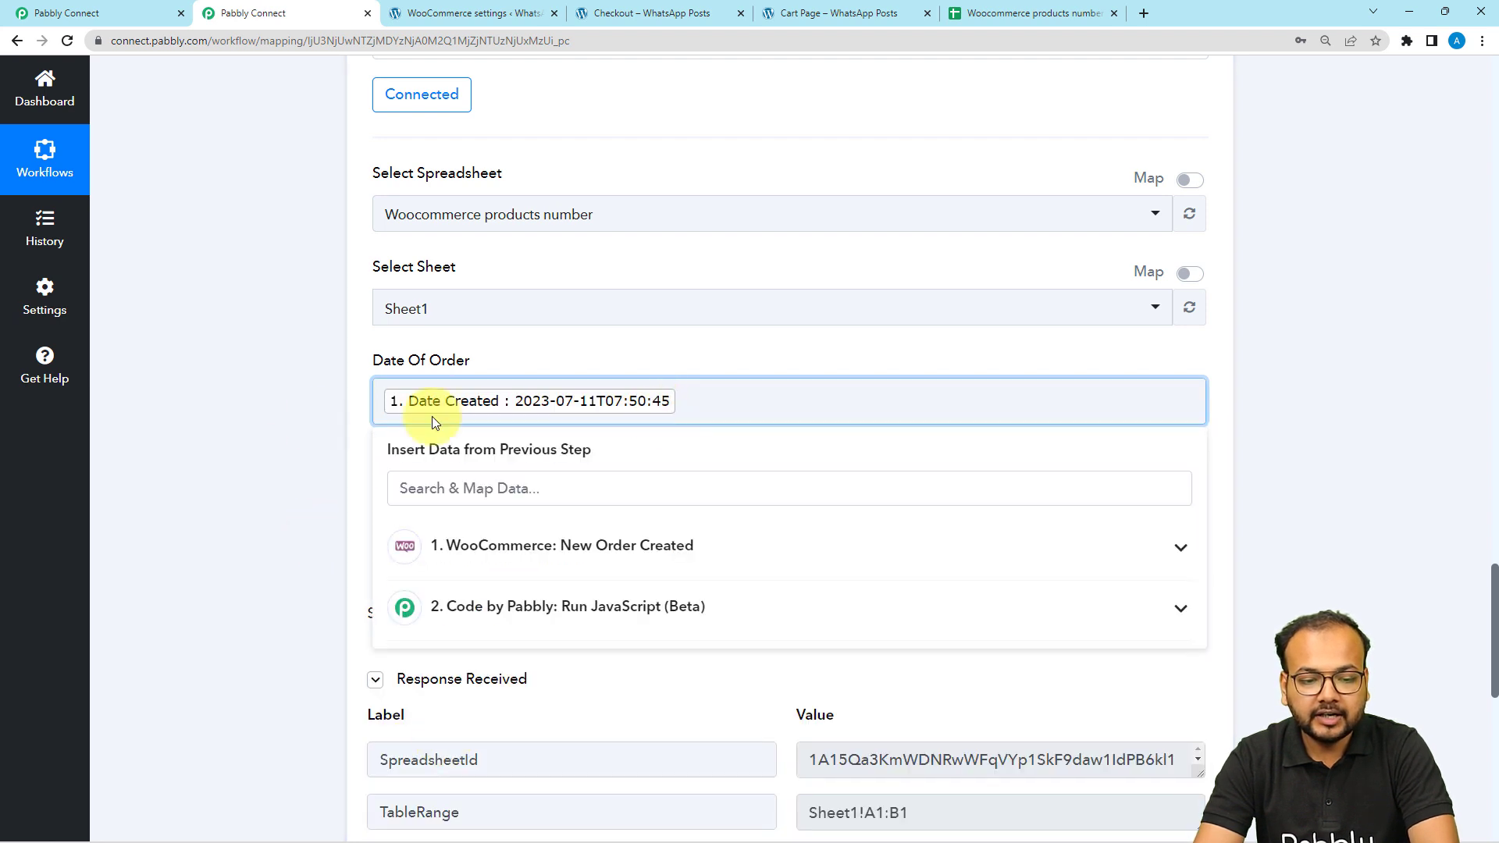
left_click(306, 427)
Clear the Number Of Products In The Cart field and map it to the Output of the Run JavaScript step
left_click(504, 527)
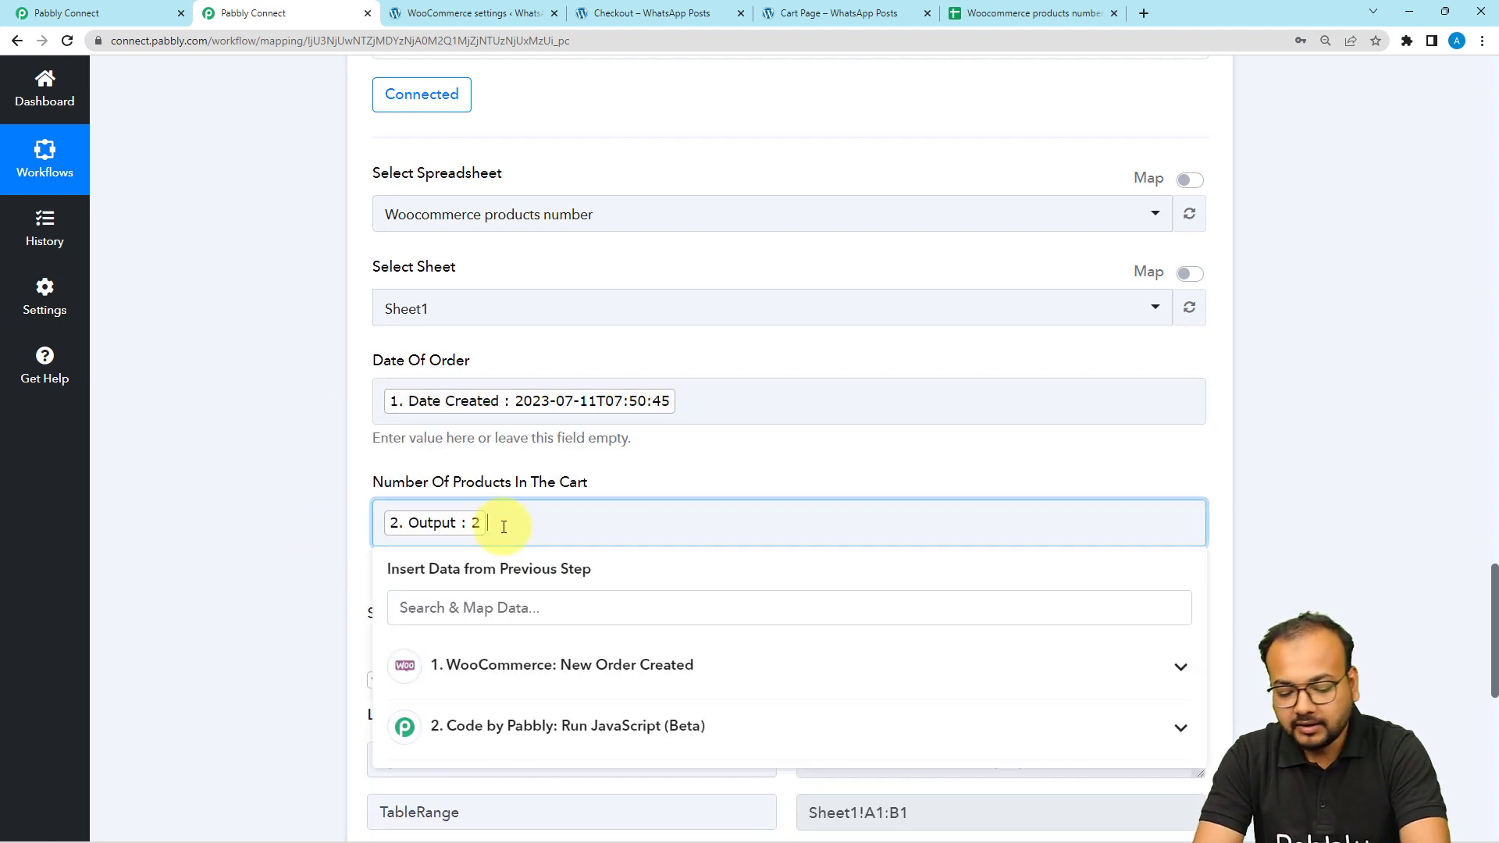
key("BackSpace")
scroll(391, 490, "down", 1)
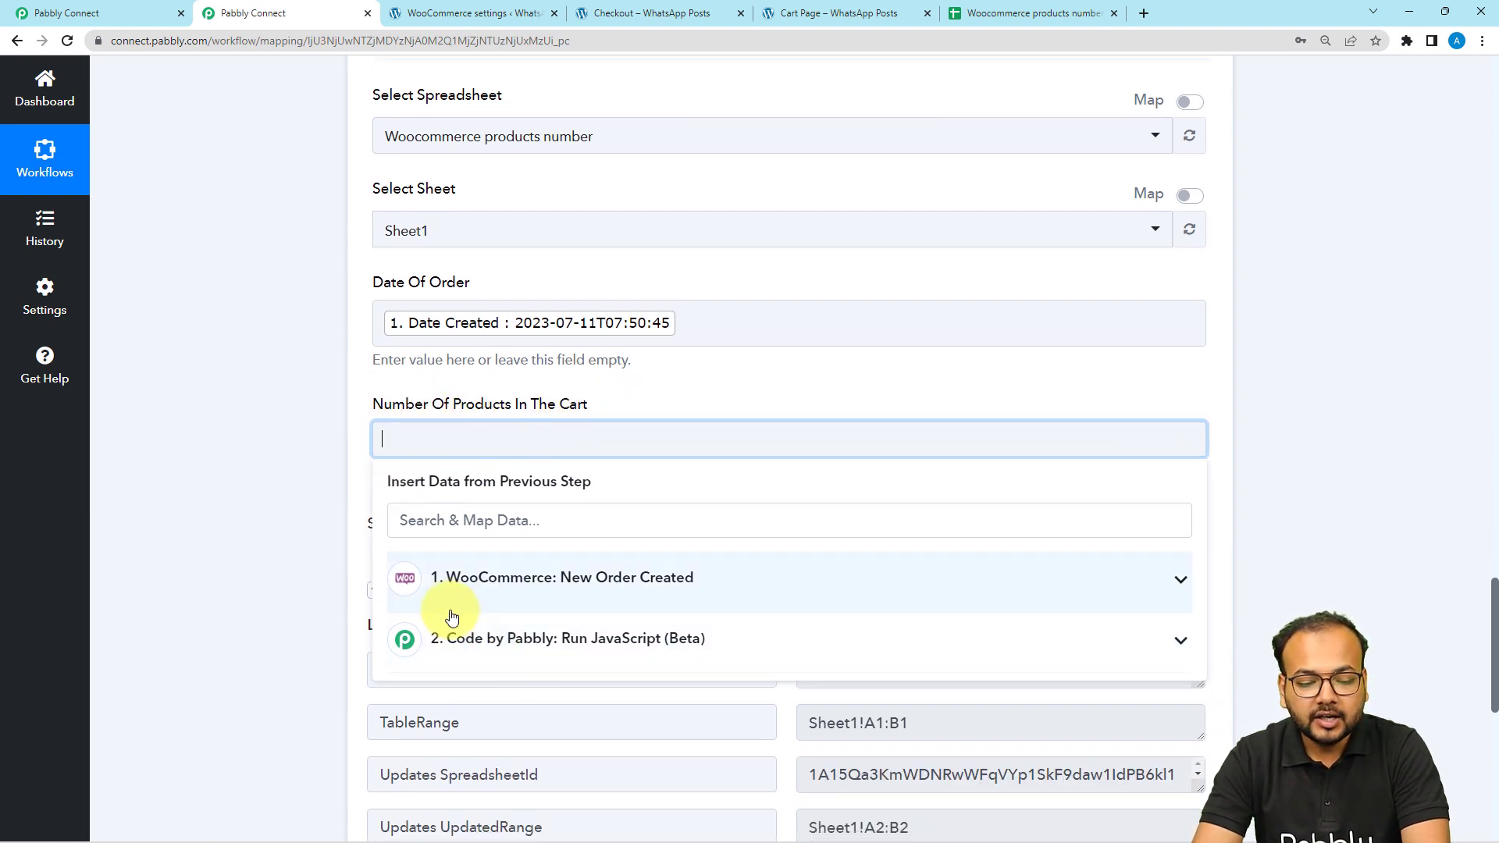
left_click(466, 654)
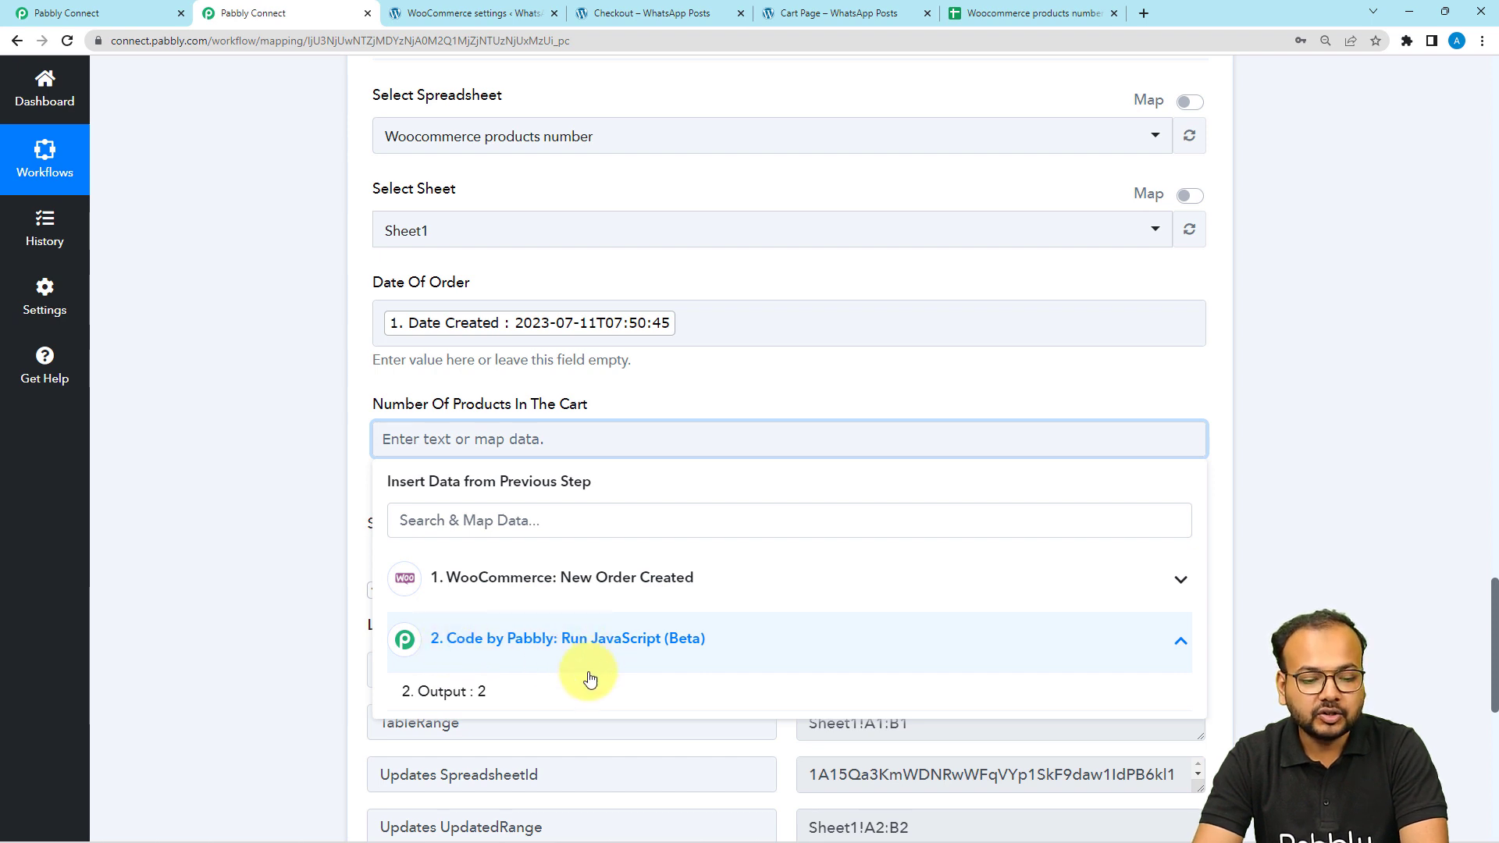
left_click(460, 705)
left_click(329, 512)
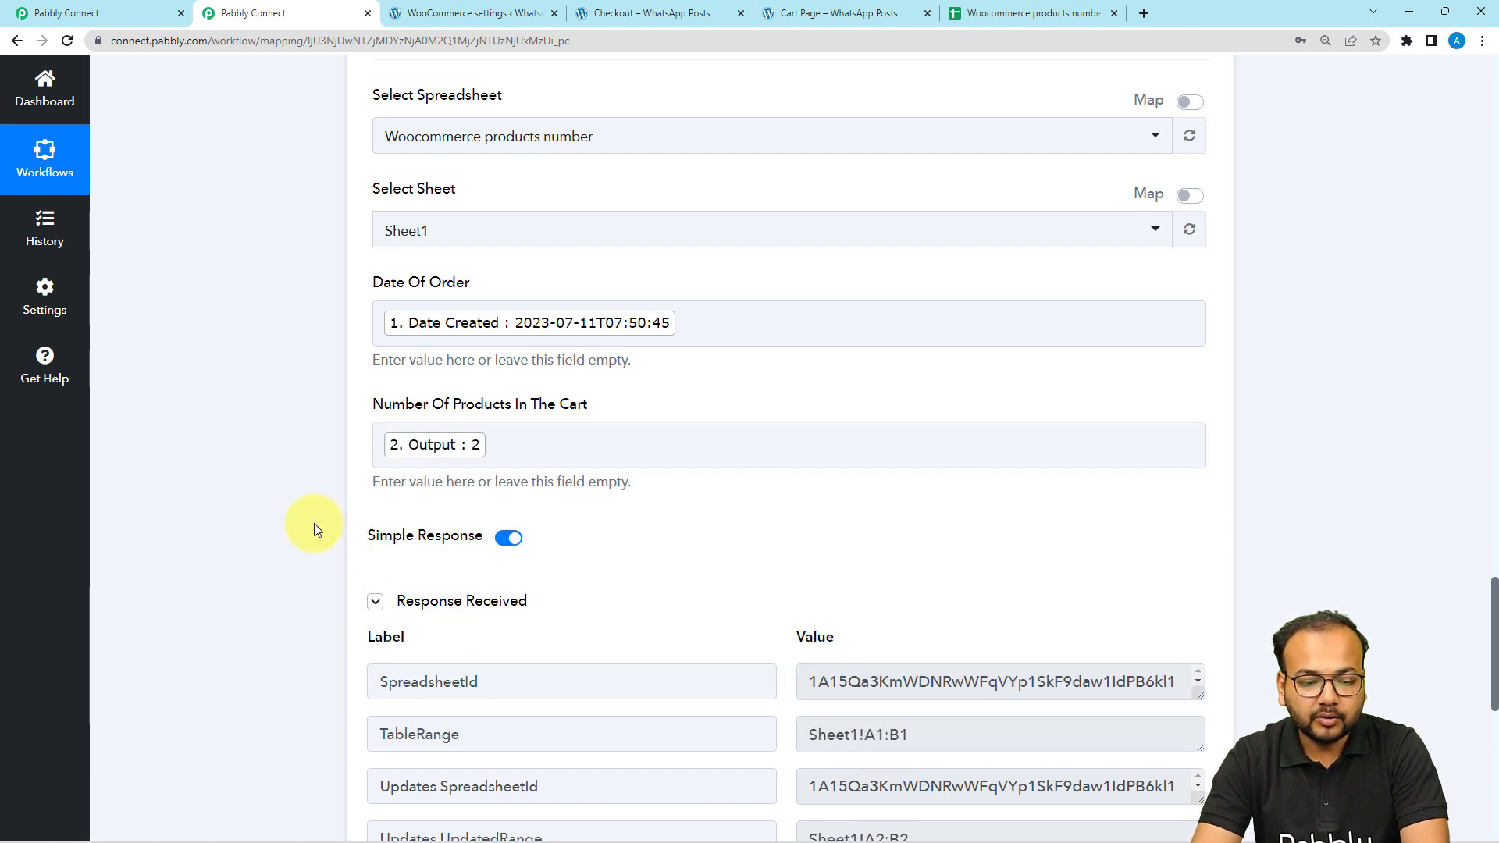
Collapse the Google Sheets action's old response, check the spreadsheet's existing rows, and save and send a test request
left_click(382, 602)
scroll(294, 593, "down", 1)
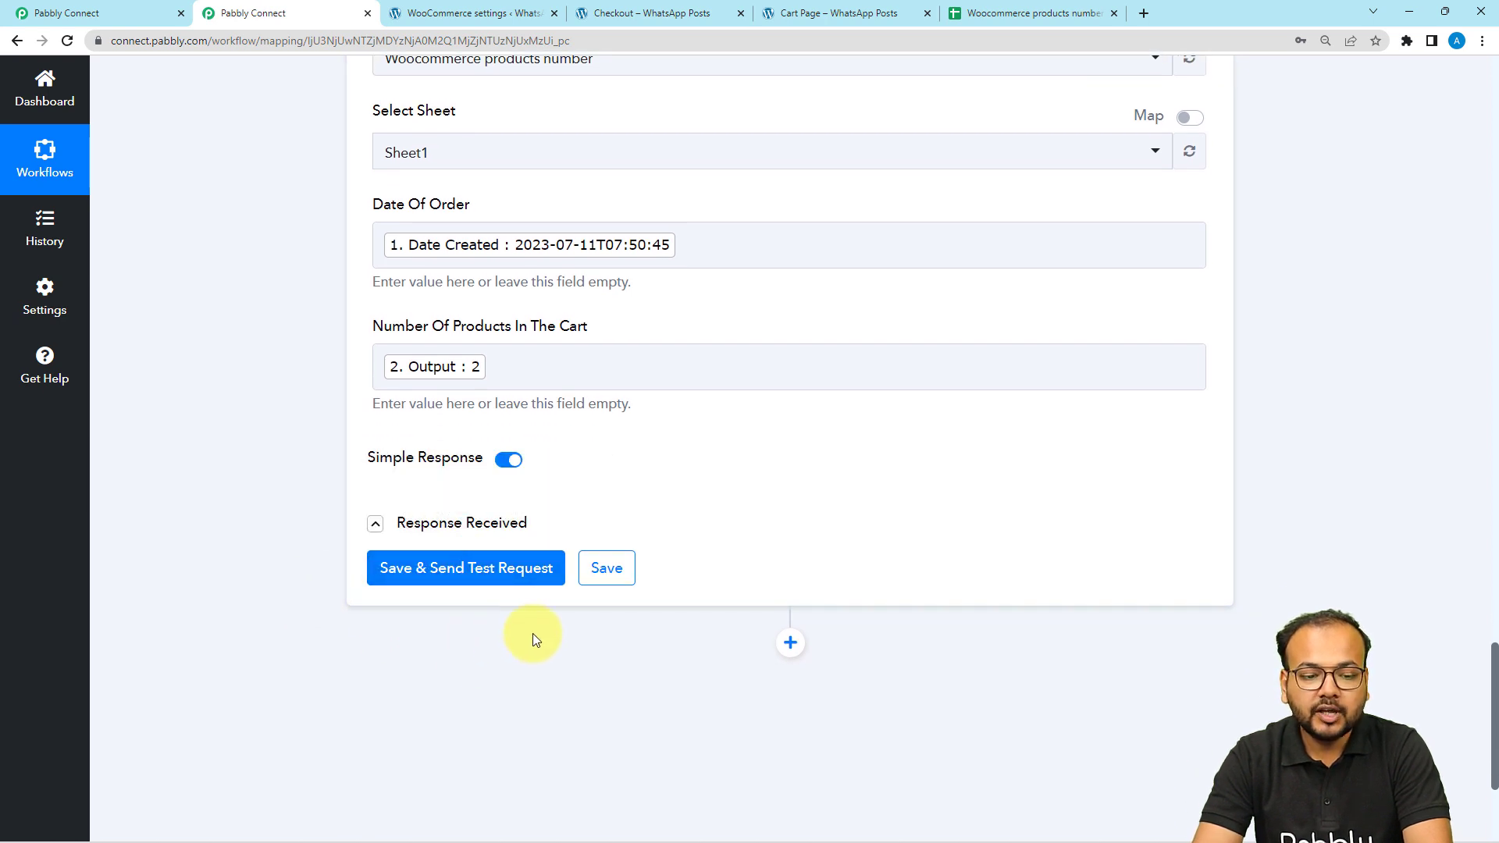
left_click(962, 13)
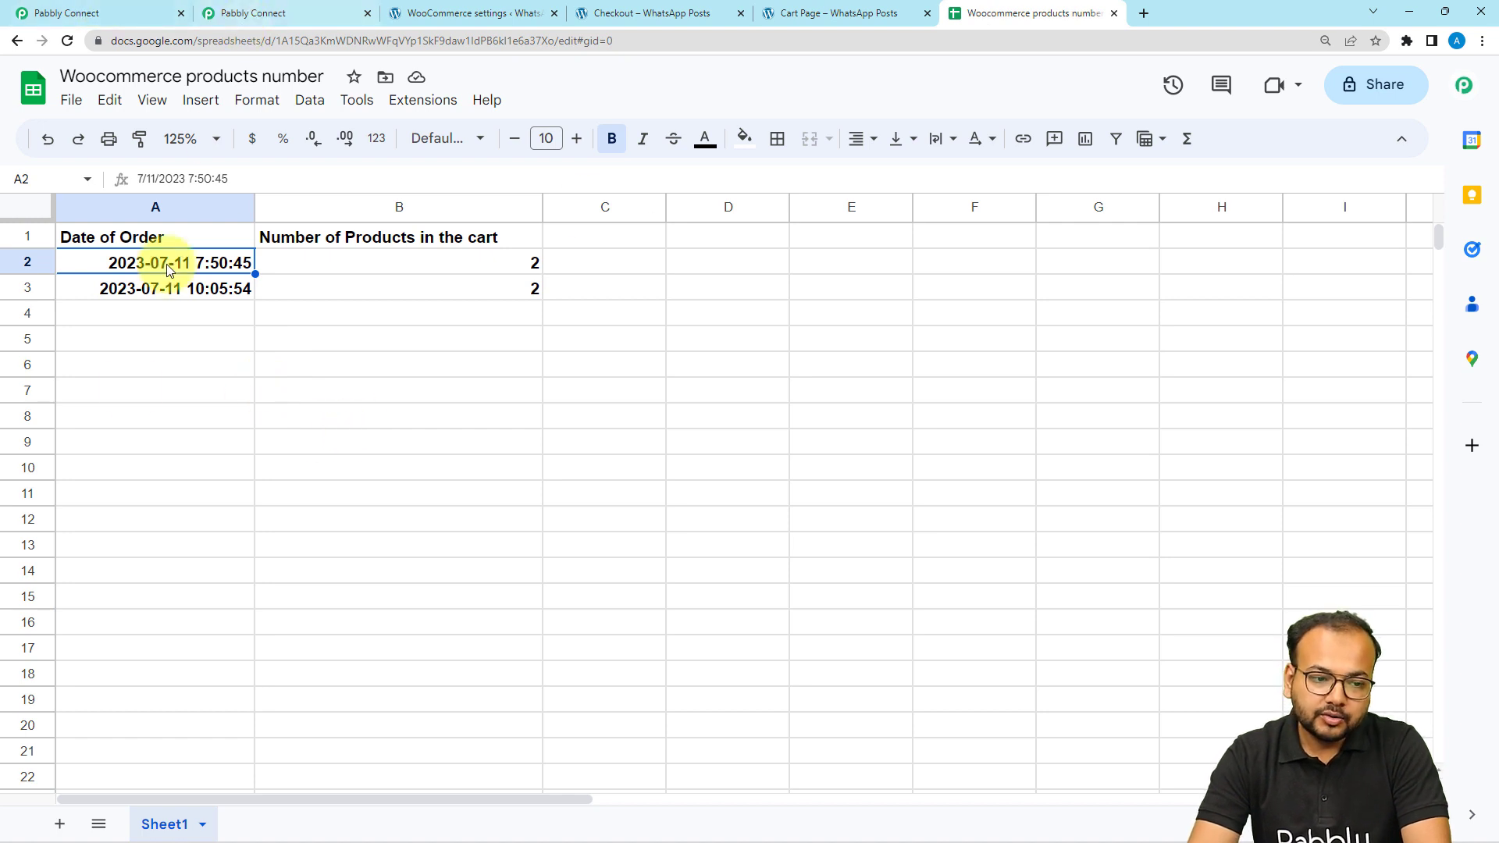
left_click(275, 13)
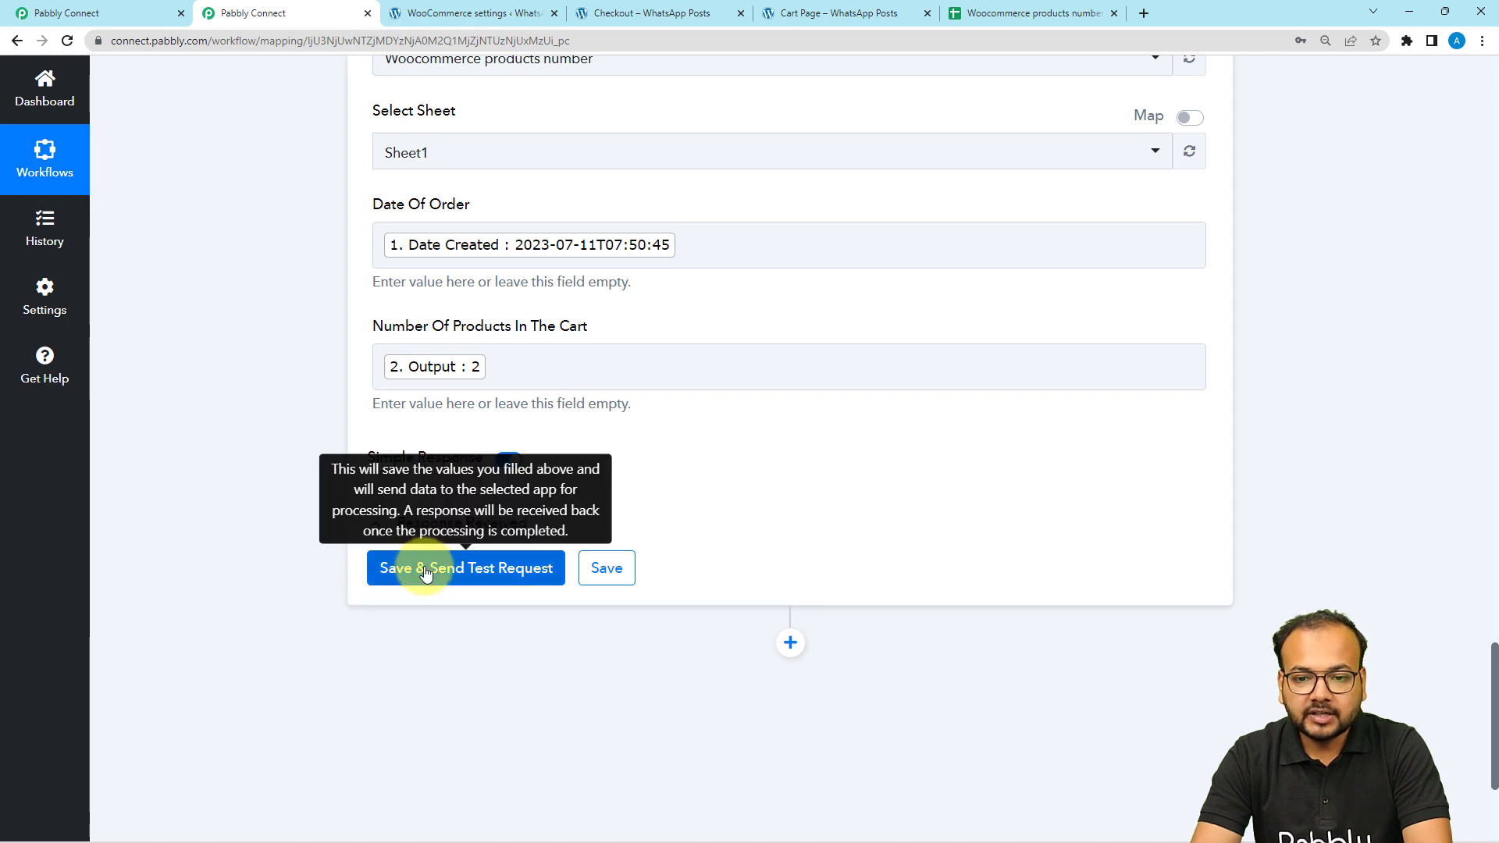
left_click(976, 13)
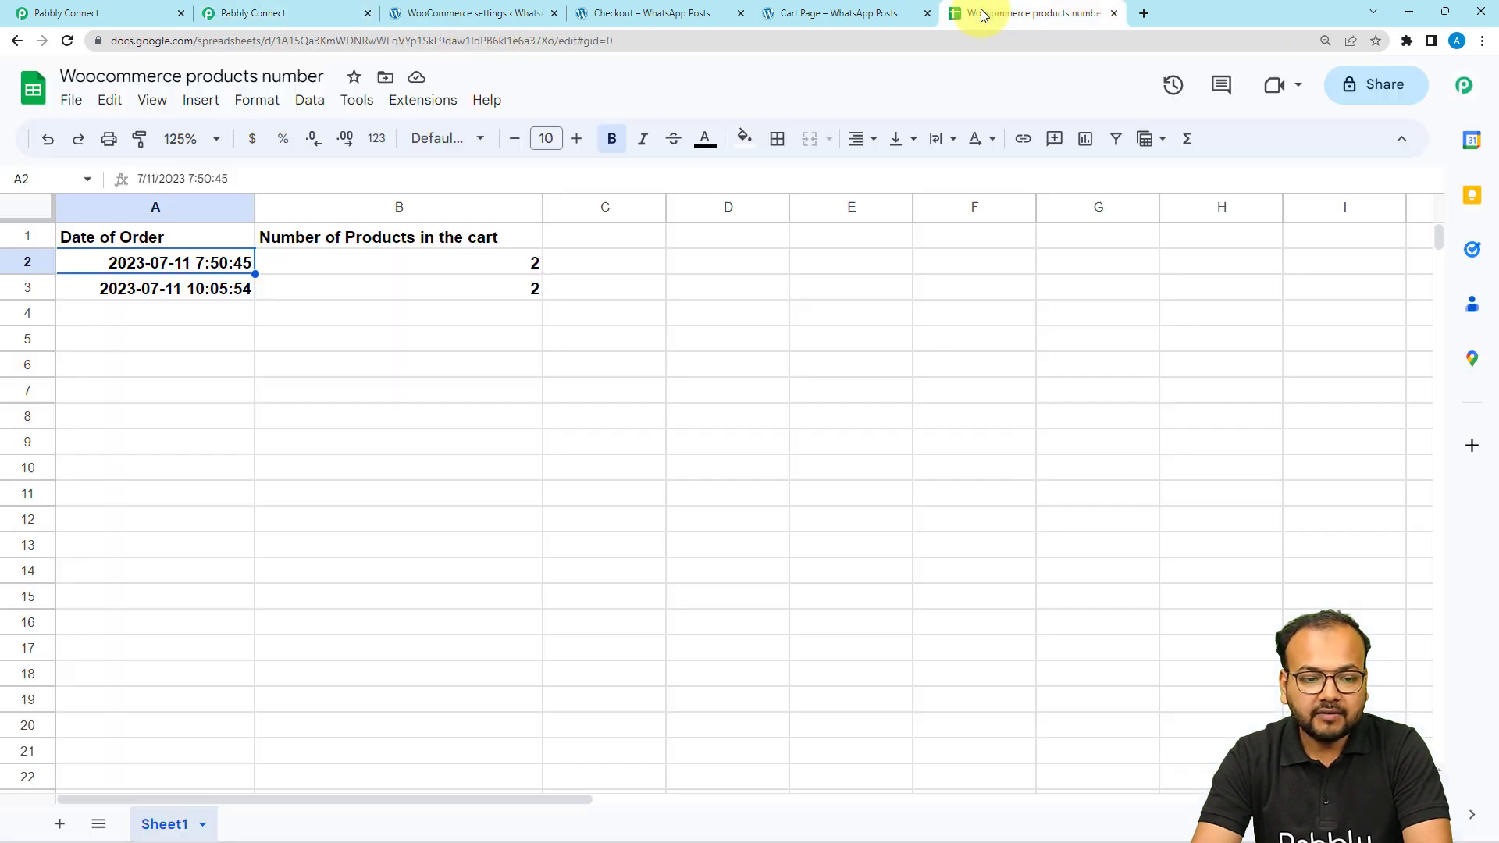
left_click(232, 9)
left_click(383, 567)
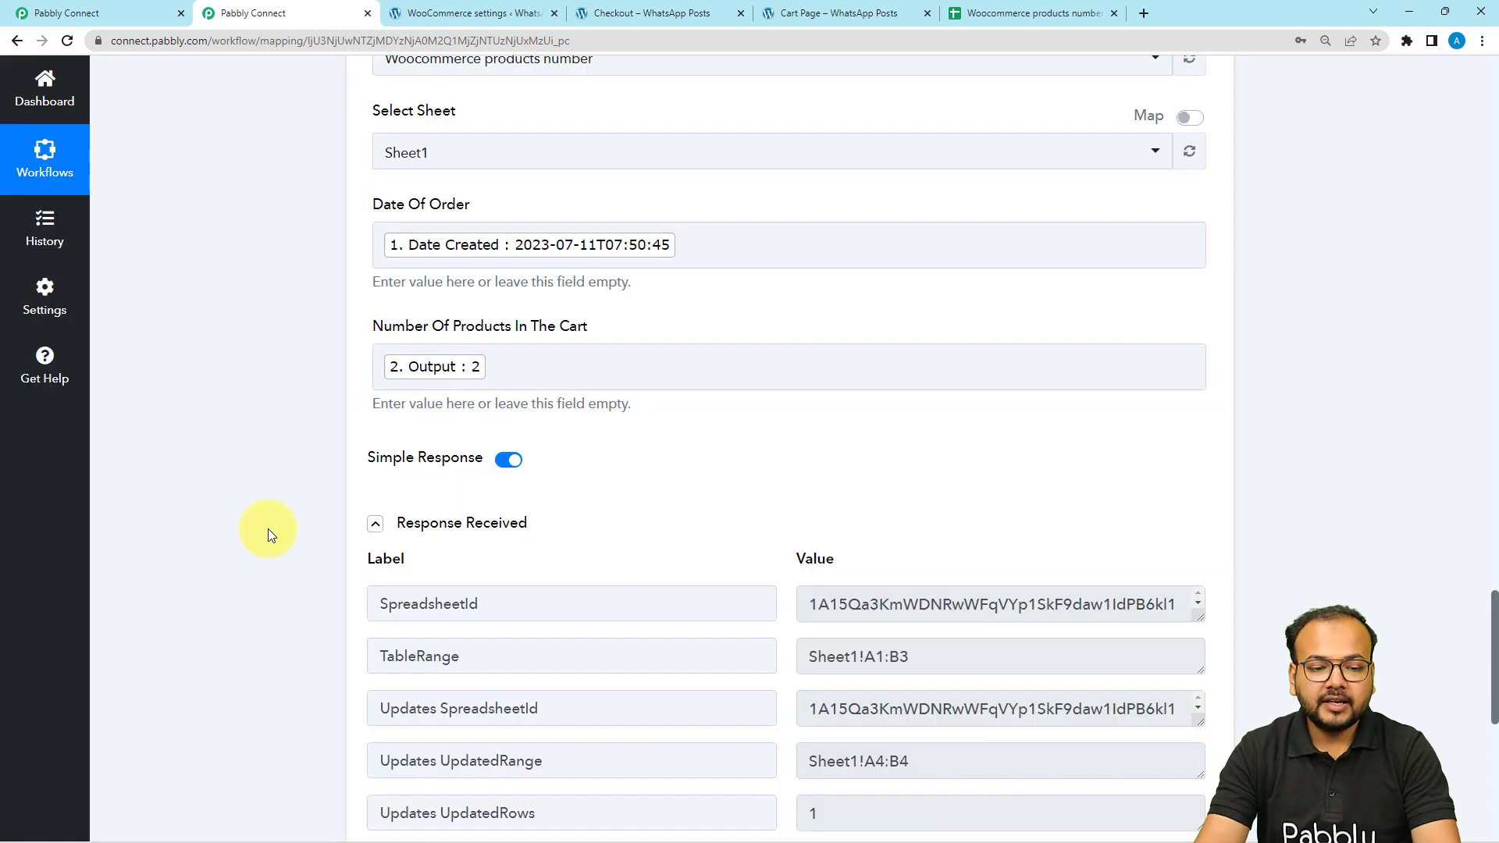
Examine the test request's response and check the spreadsheet for the newly added order row
scroll(268, 527, "down", 3)
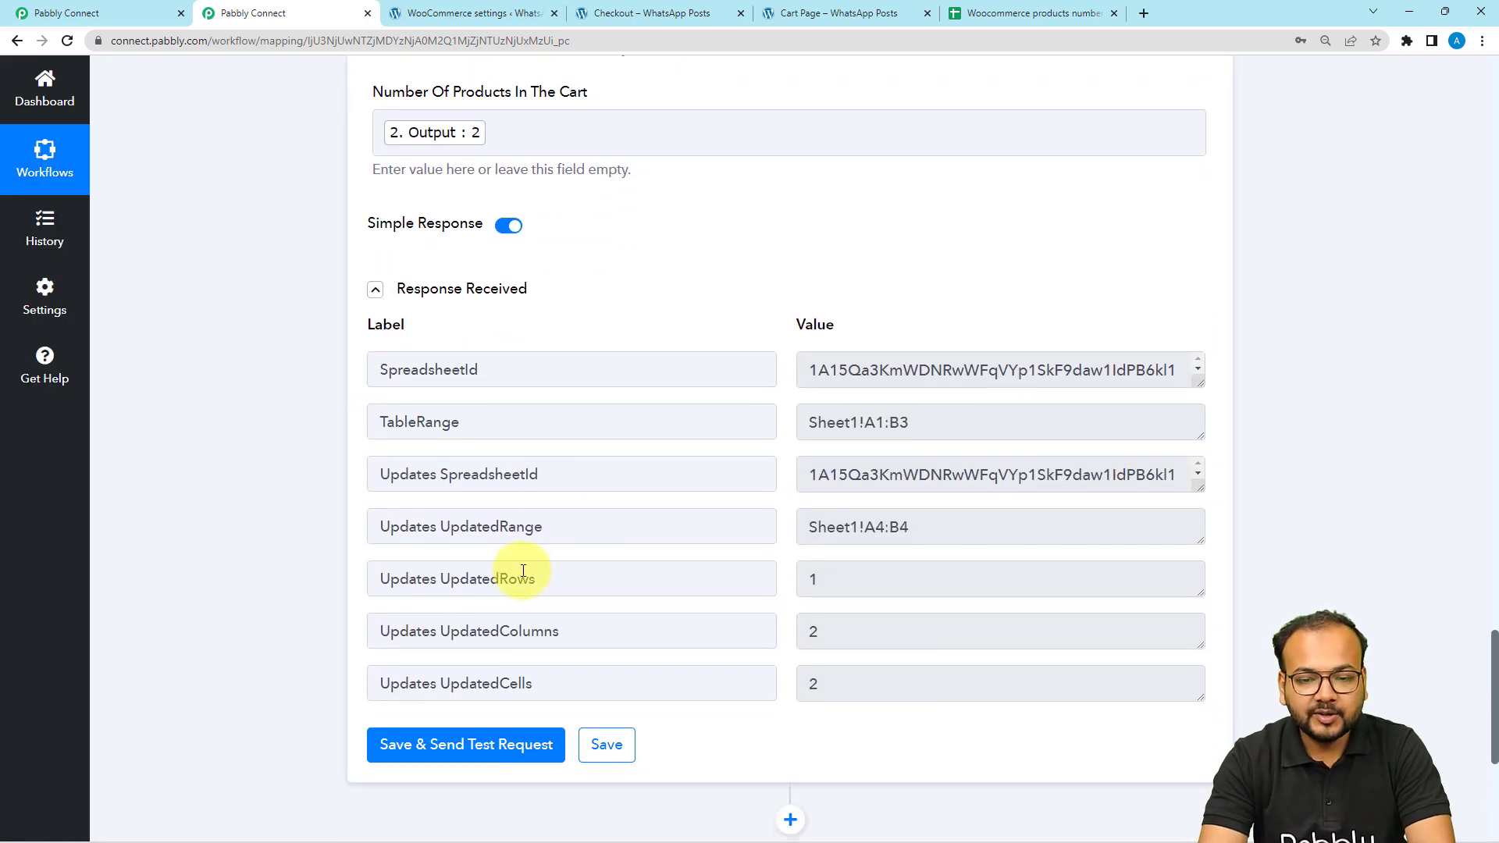
left_click(990, 21)
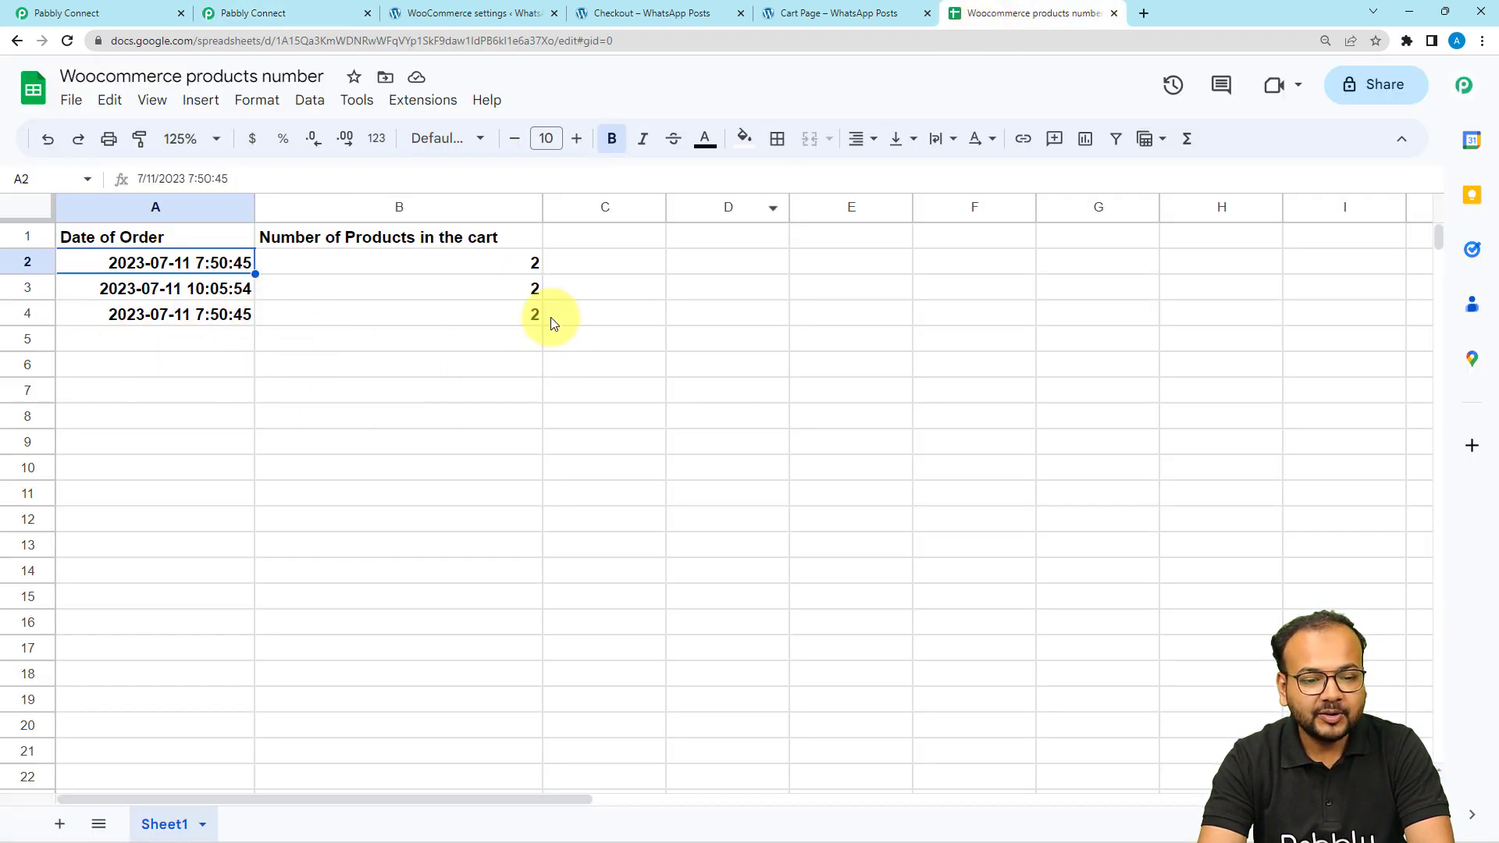
left_click(292, 15)
Collapse the Google Sheets action's response and review the workflow from that action back to the WooCommerce trigger
scroll(285, 418, "up", 4)
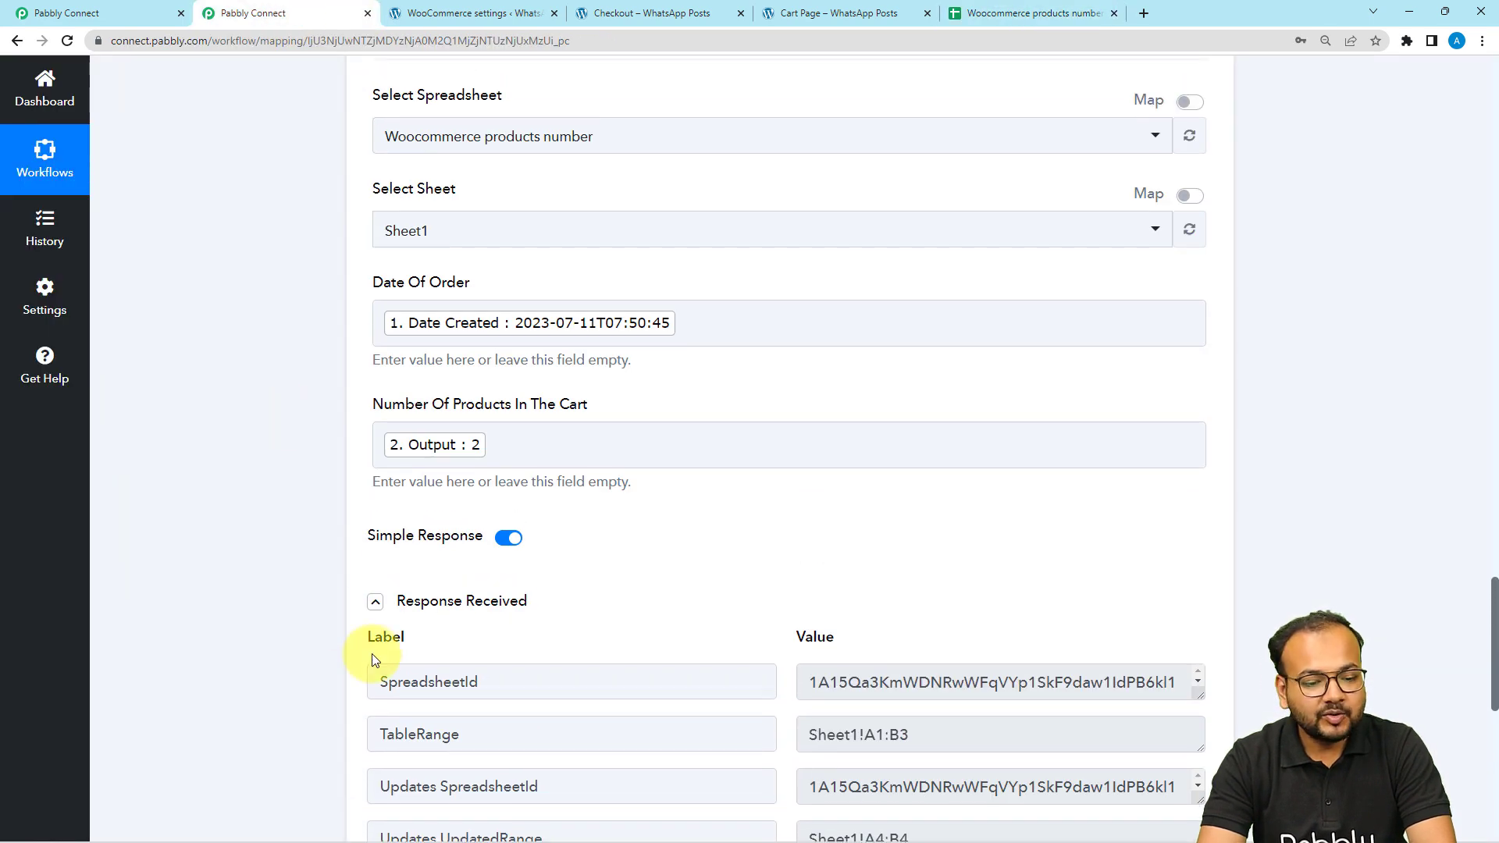
left_click(423, 603)
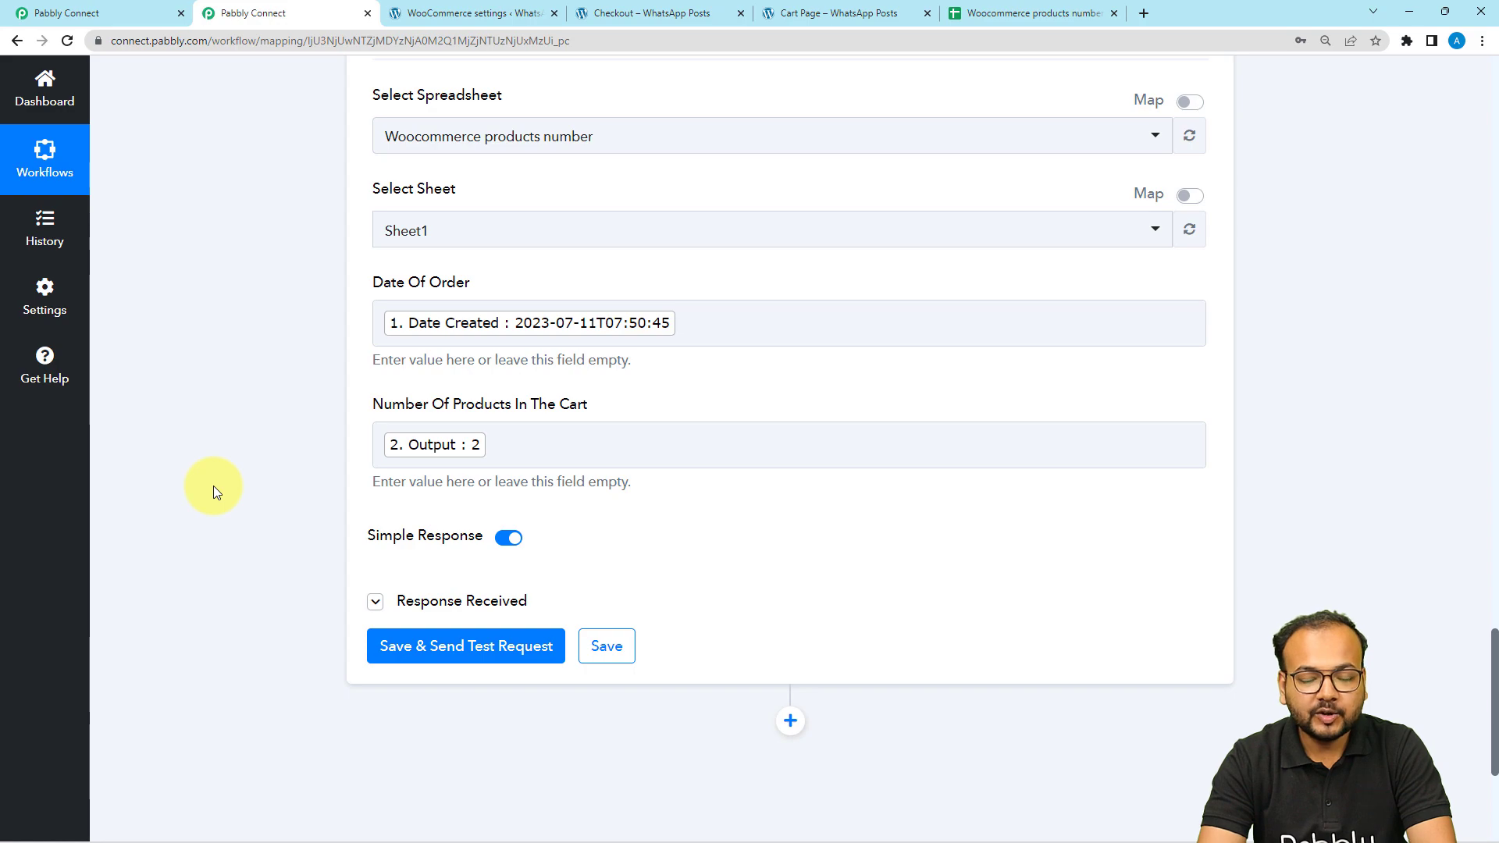
scroll(213, 485, "up", 5)
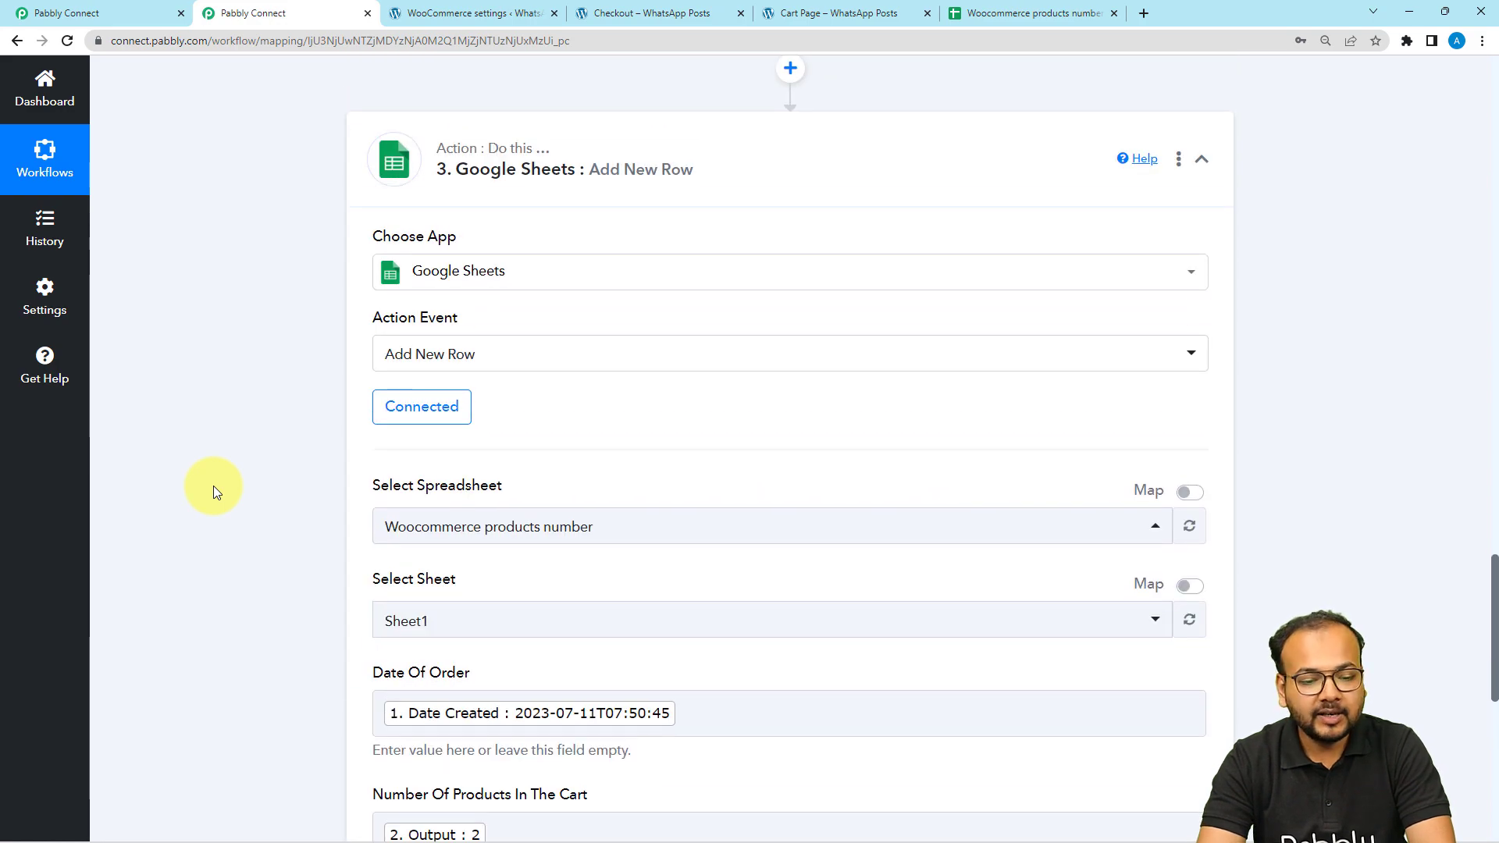
scroll(213, 486, "up", 10)
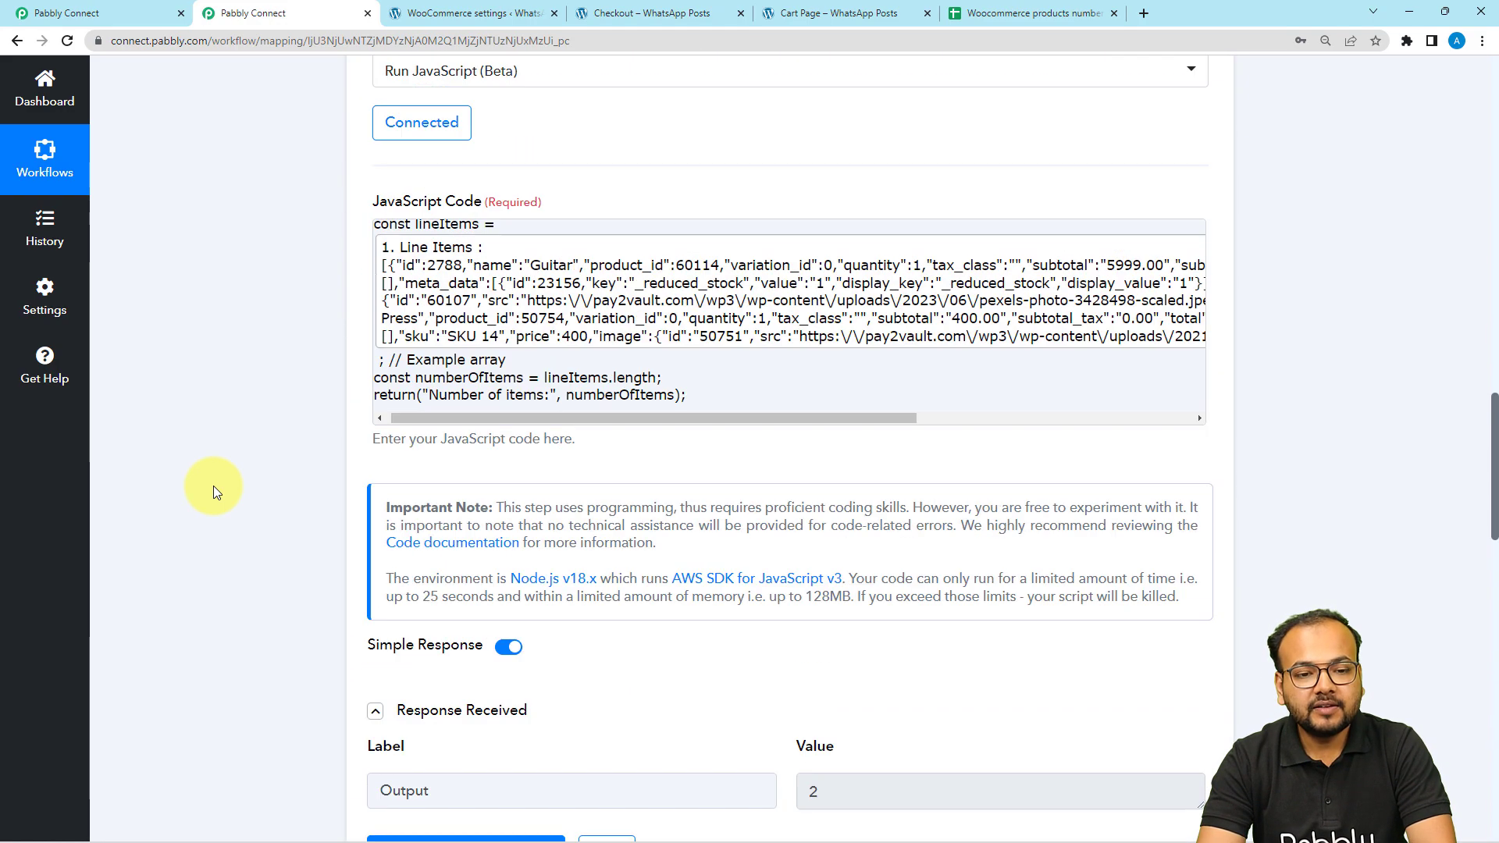
scroll(213, 485, "up", 15)
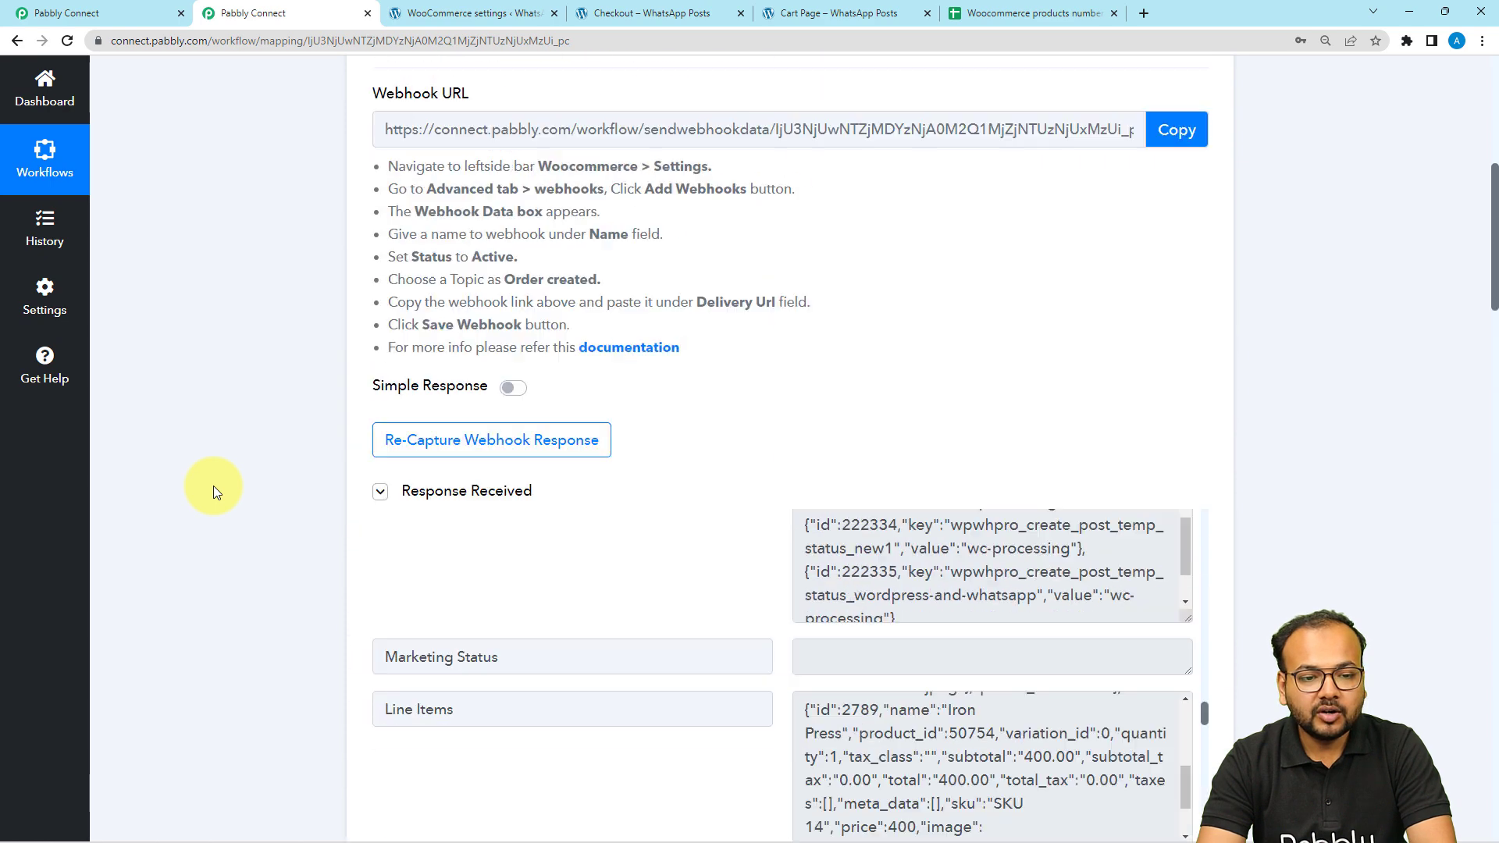
Review the WooCommerce trigger and the JavaScript action's code and output, and check the order rows in the Woocommerce products number spreadsheet
scroll(213, 486, "up", 6)
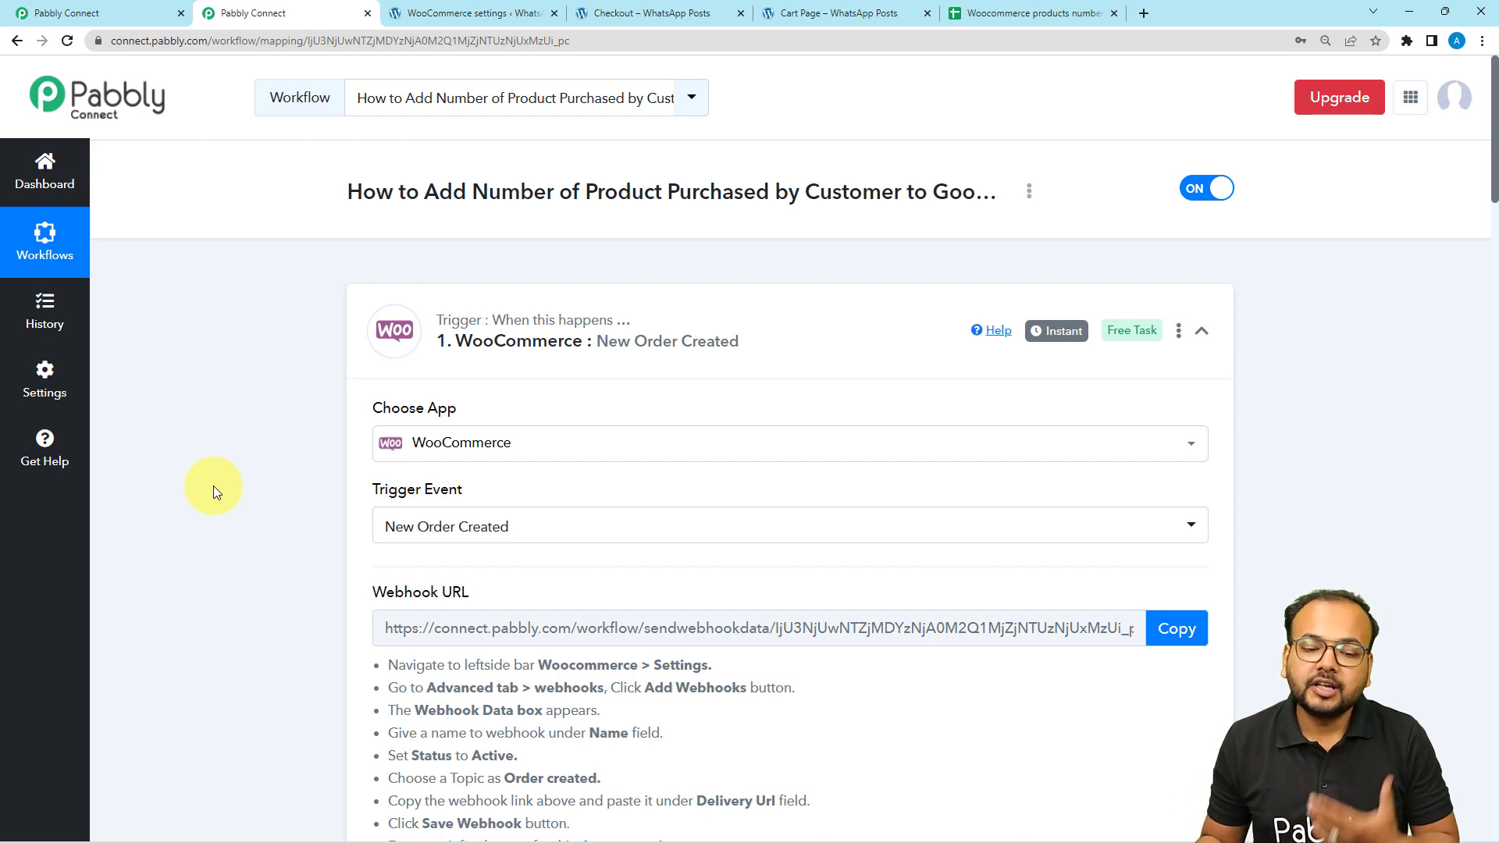
scroll(213, 485, "down", 15)
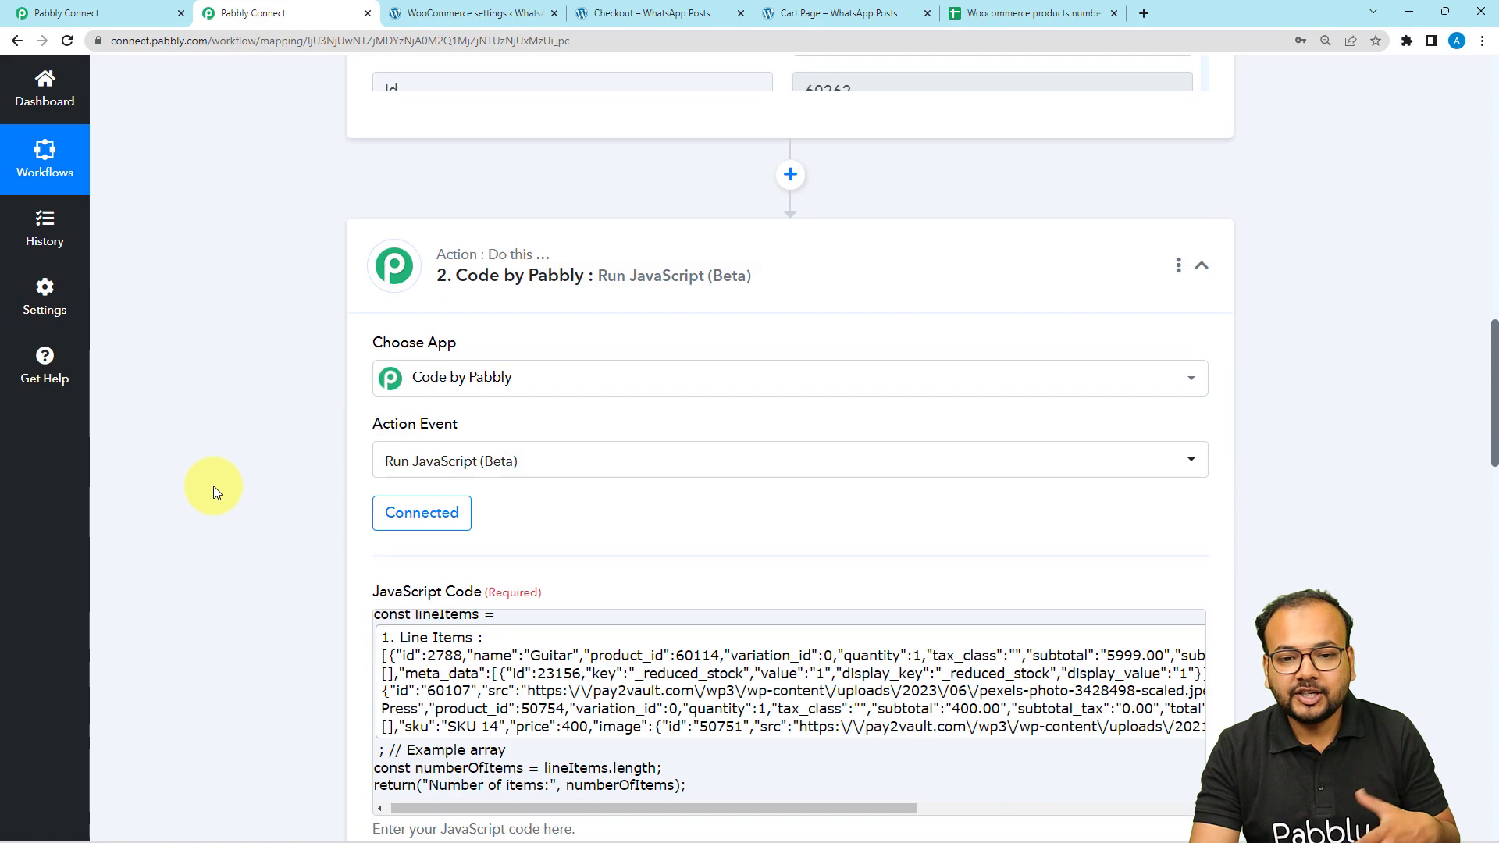
left_click(976, 16)
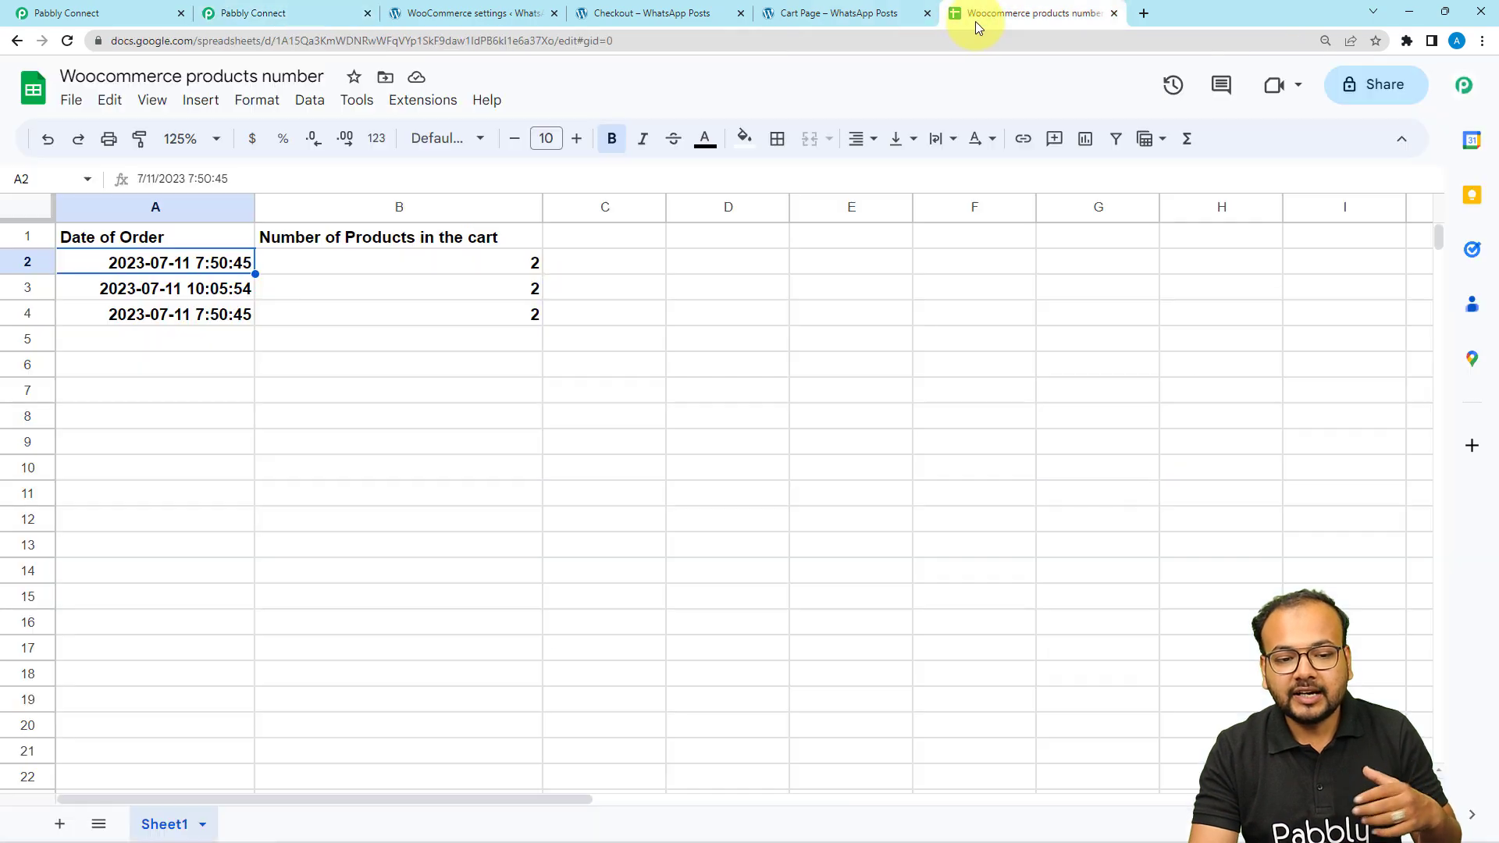
left_click(292, 14)
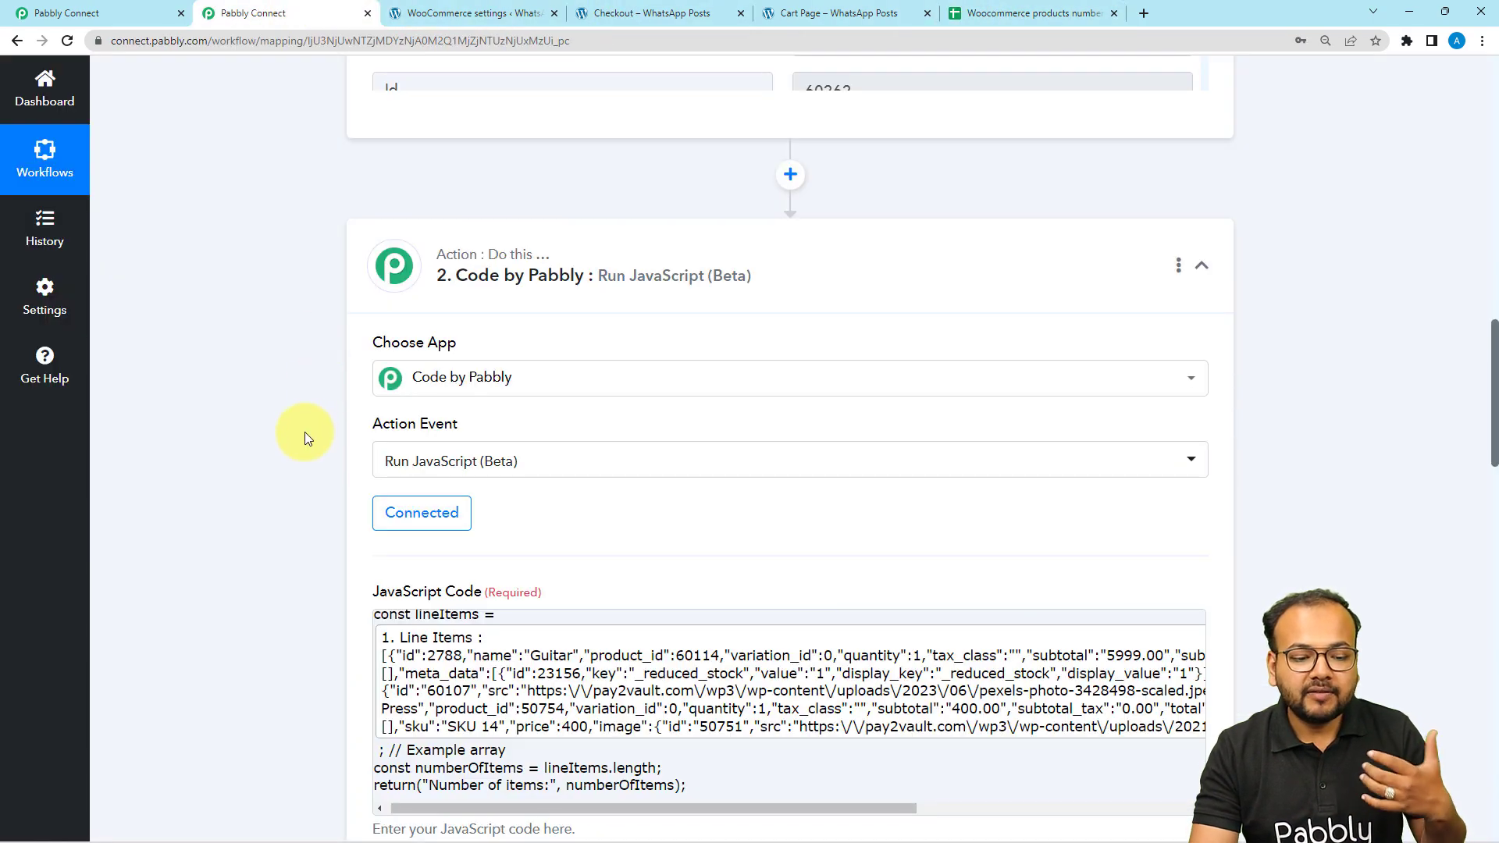
scroll(304, 432, "down", 10)
scroll(305, 433, "down", 1)
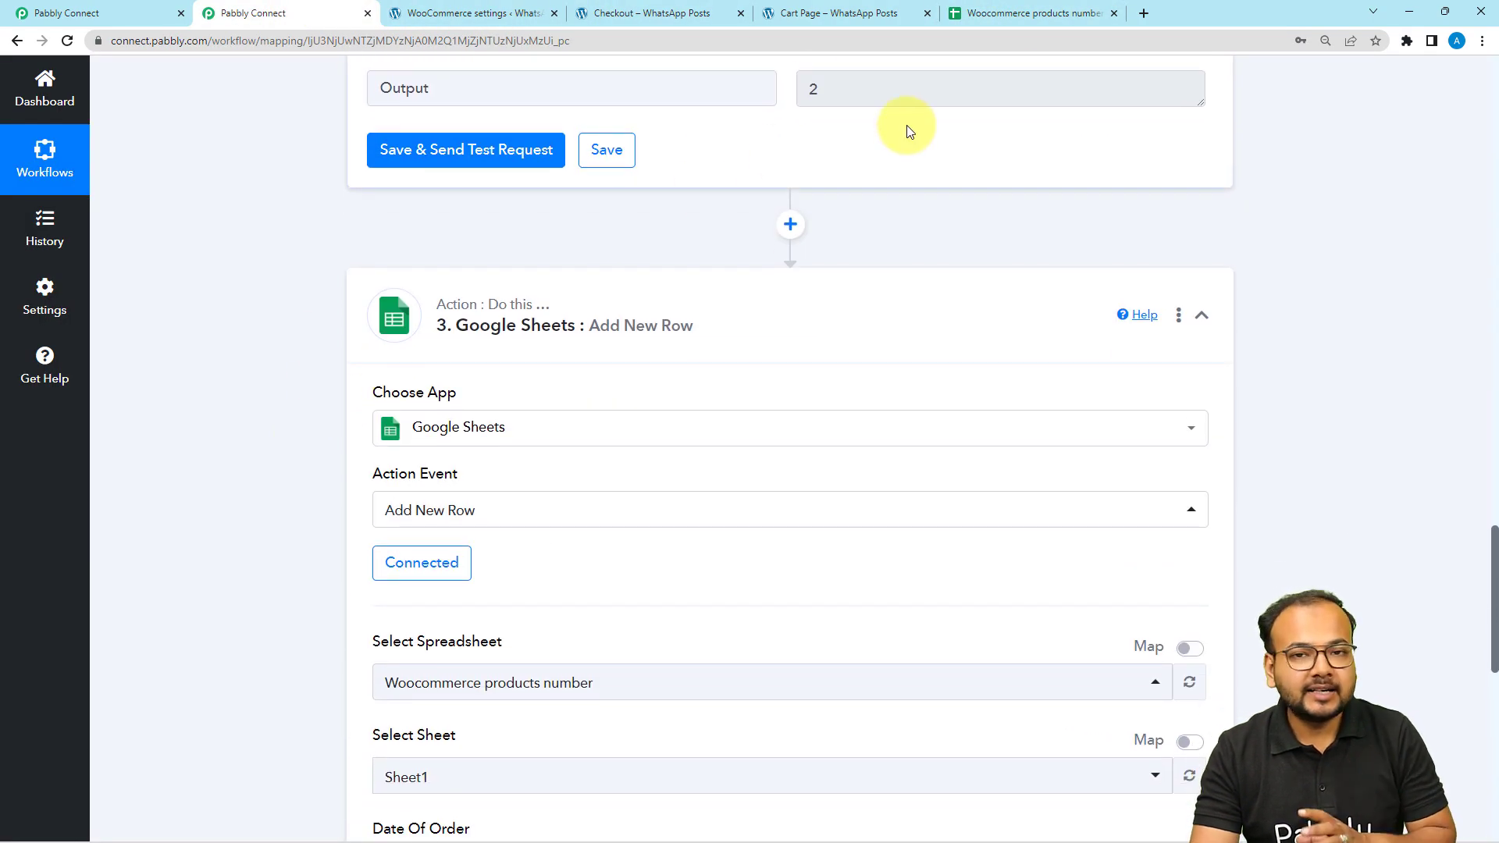
Collapse the WooCommerce trigger and the Code by Pabbly action in the workflow
scroll(912, 232, "up", 1)
scroll(912, 232, "up", 15)
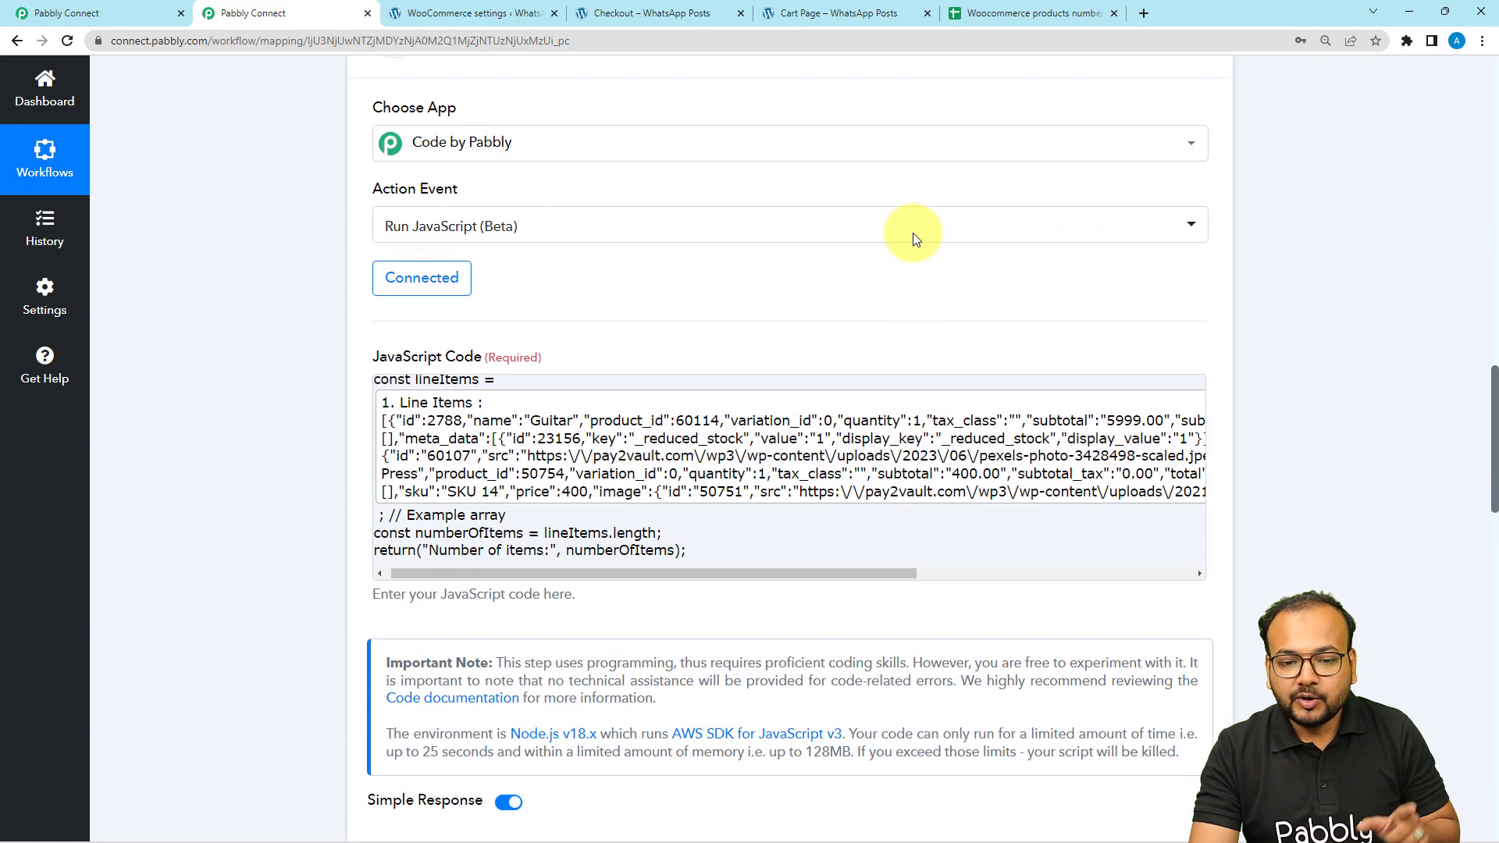
scroll(914, 233, "up", 15)
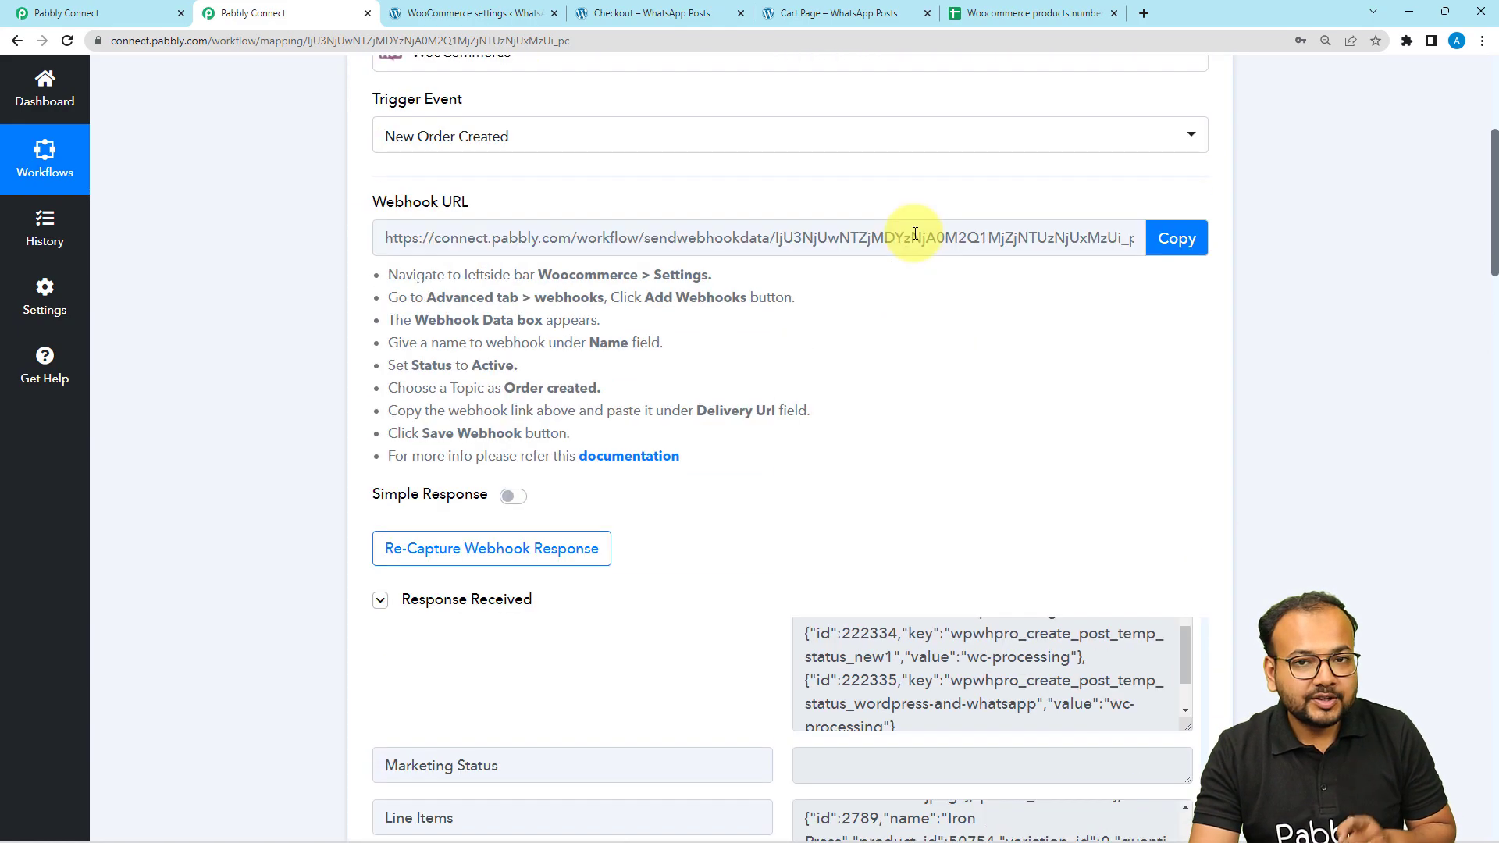
left_click(896, 316)
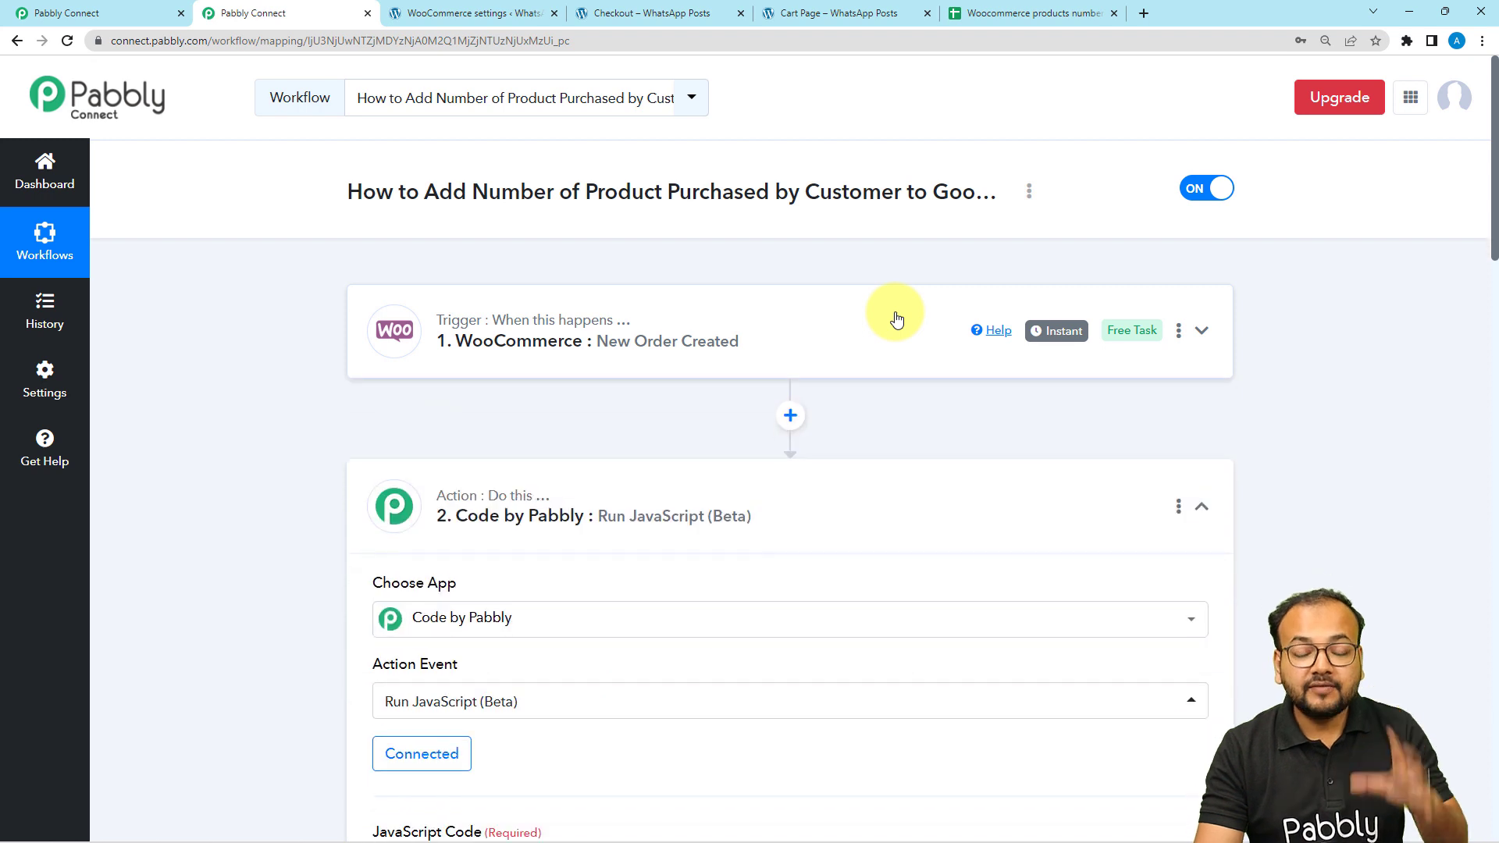
left_click(862, 516)
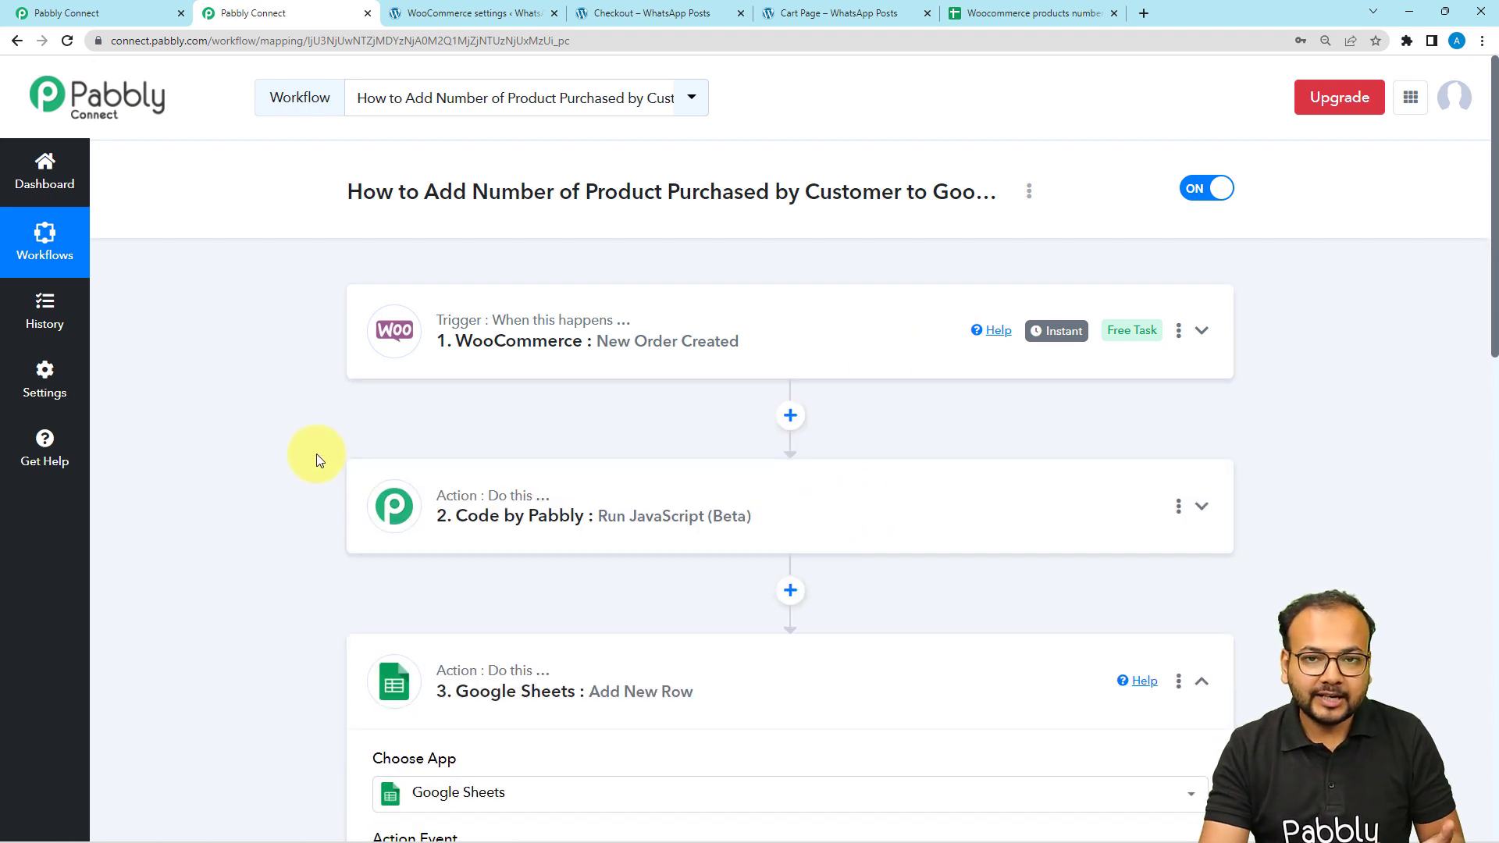